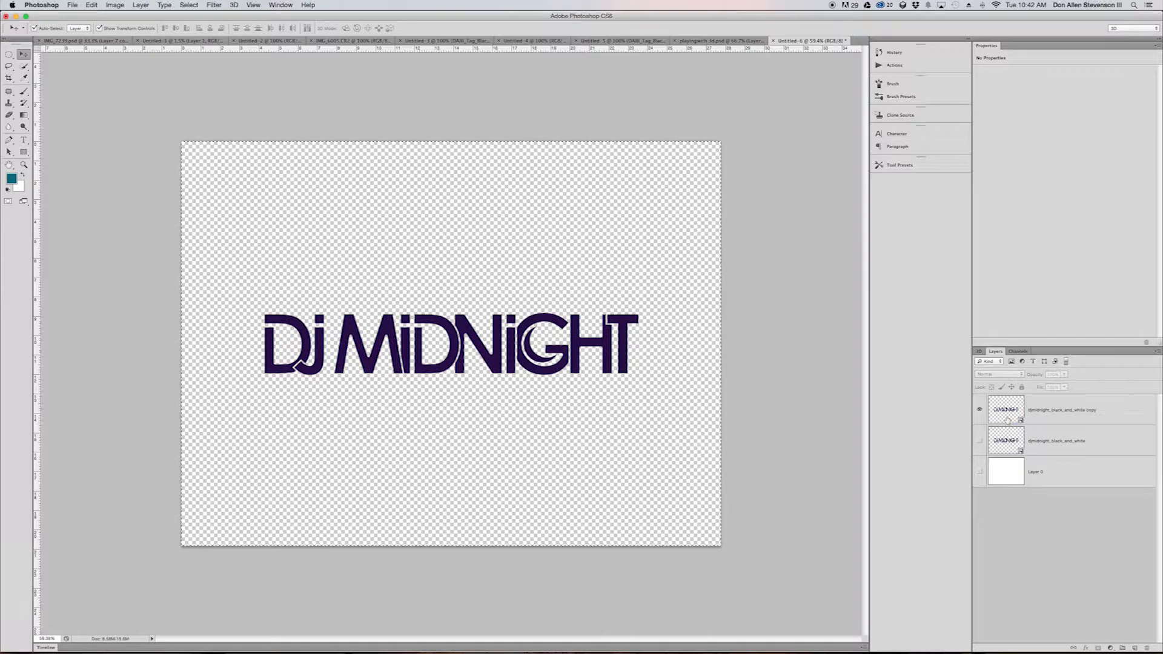
Load the lettering outline of the djmidnight_black_and_white copy layer as a selection and check its edges up close.
super+click(1008, 412)
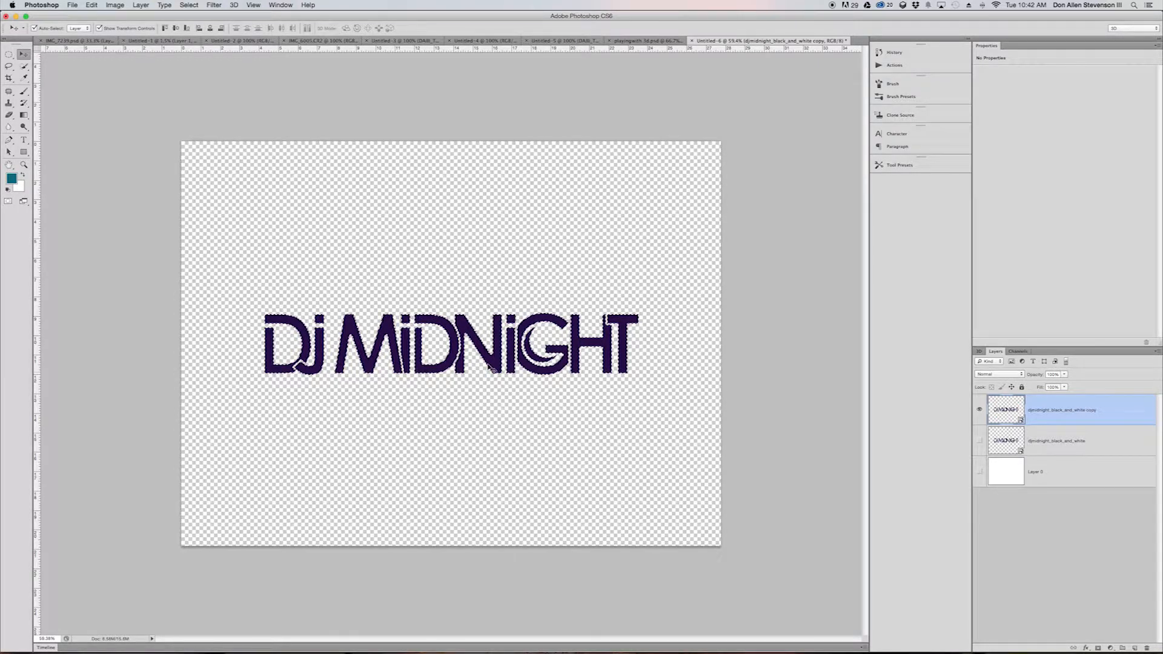
scroll(438, 351, down, 10)
scroll(438, 351, up, 10)
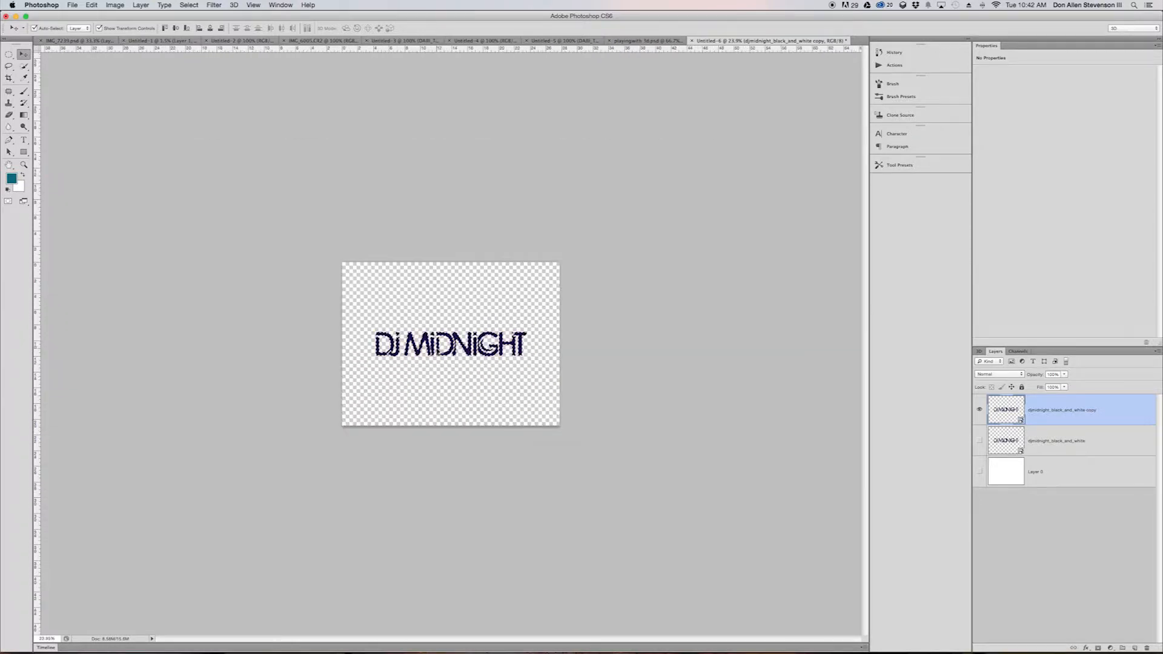
scroll(437, 348, down, 1)
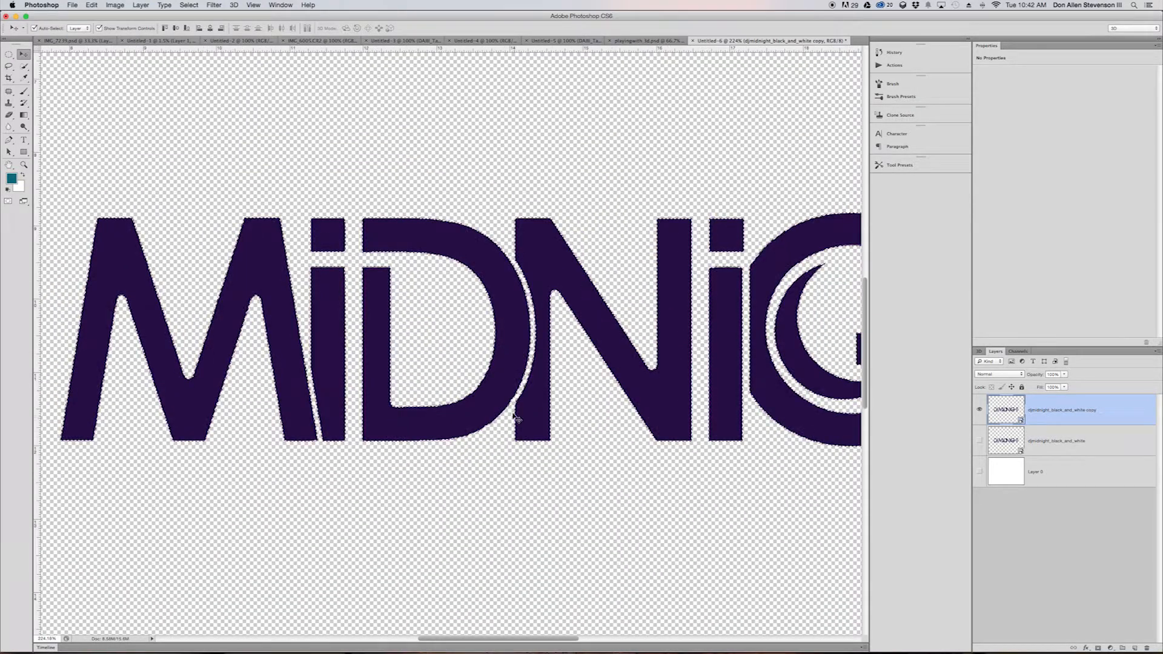
scroll(451, 358, down, 5)
scroll(444, 358, up, 3)
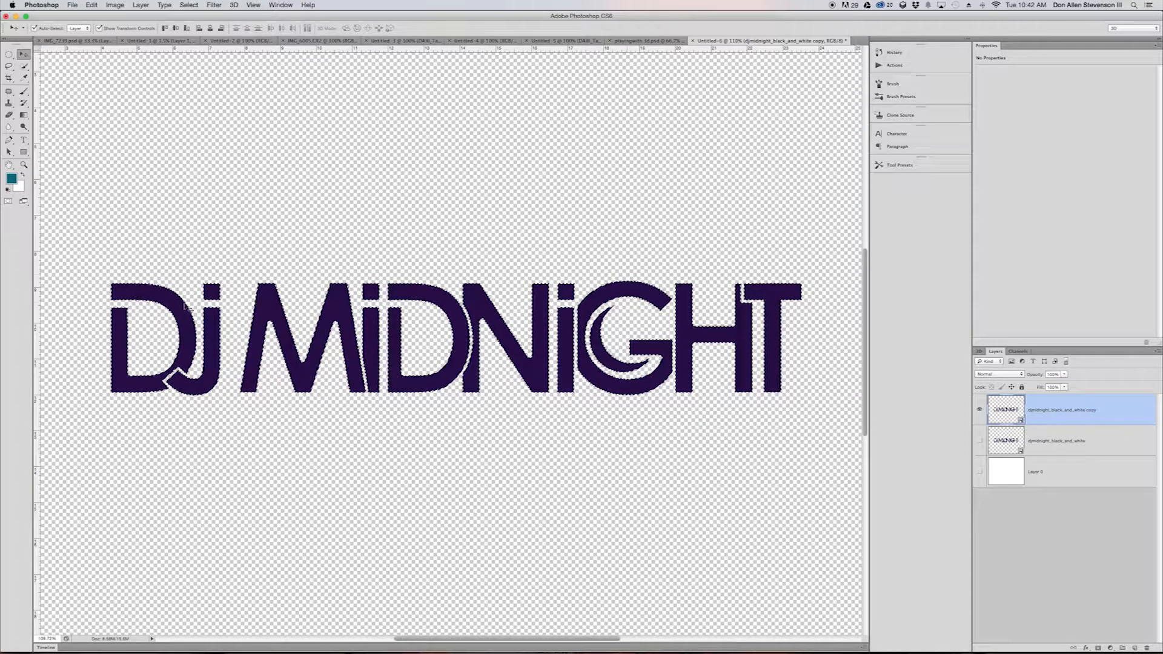
right_click(1124, 411)
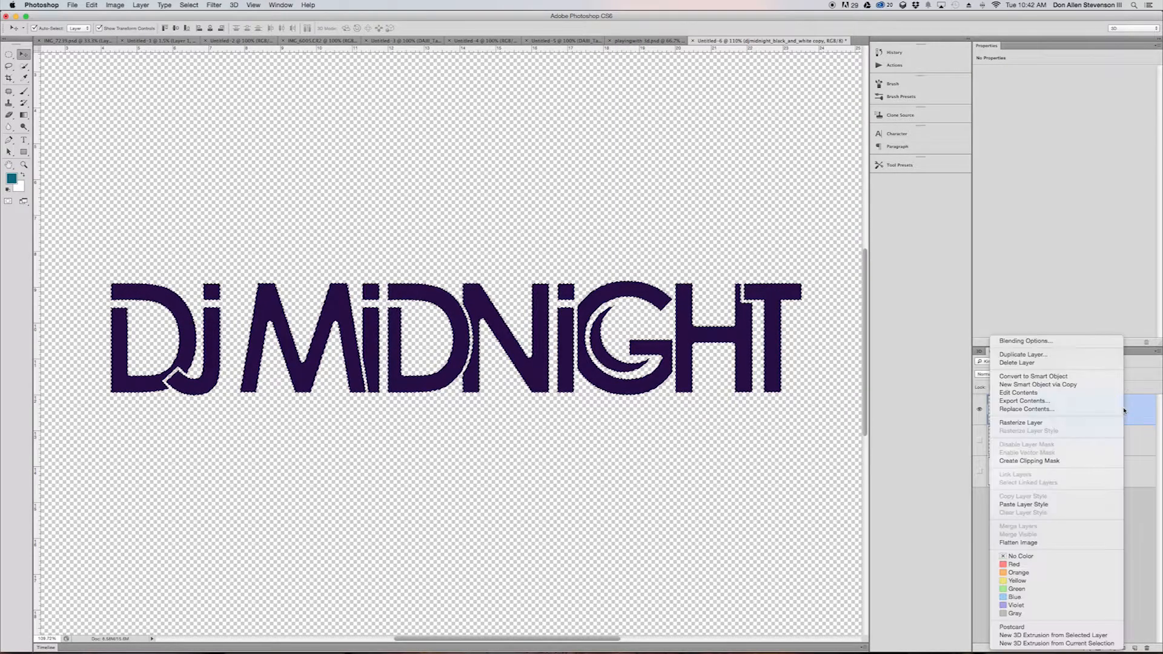
click(1068, 640)
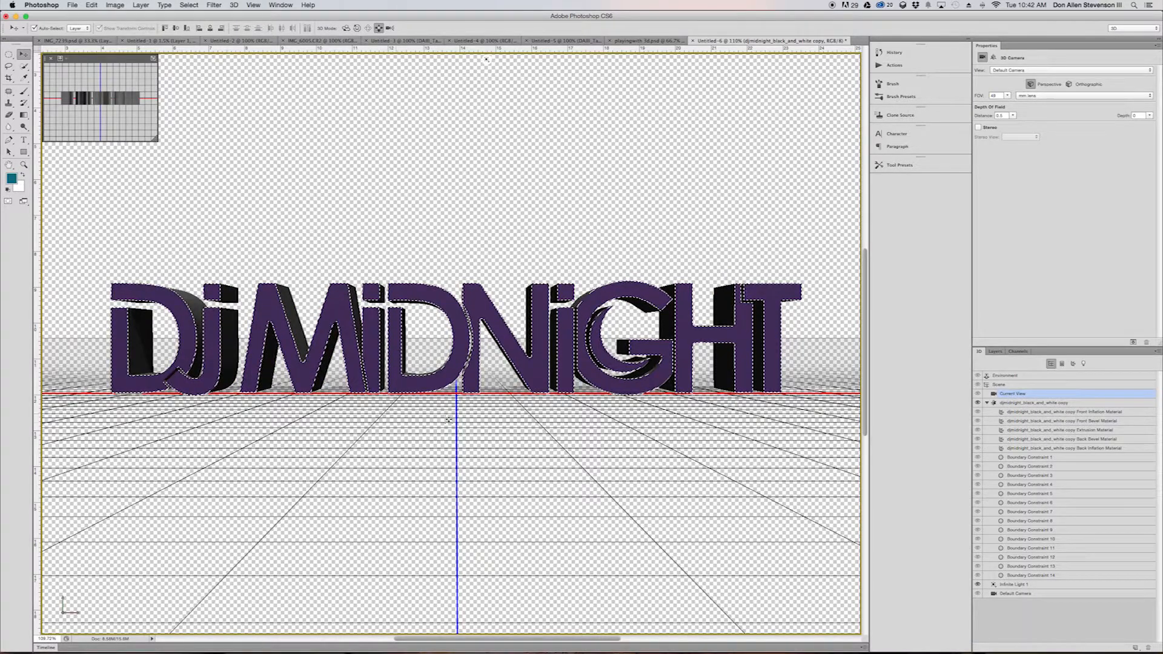
drag(418, 327, 578, 51)
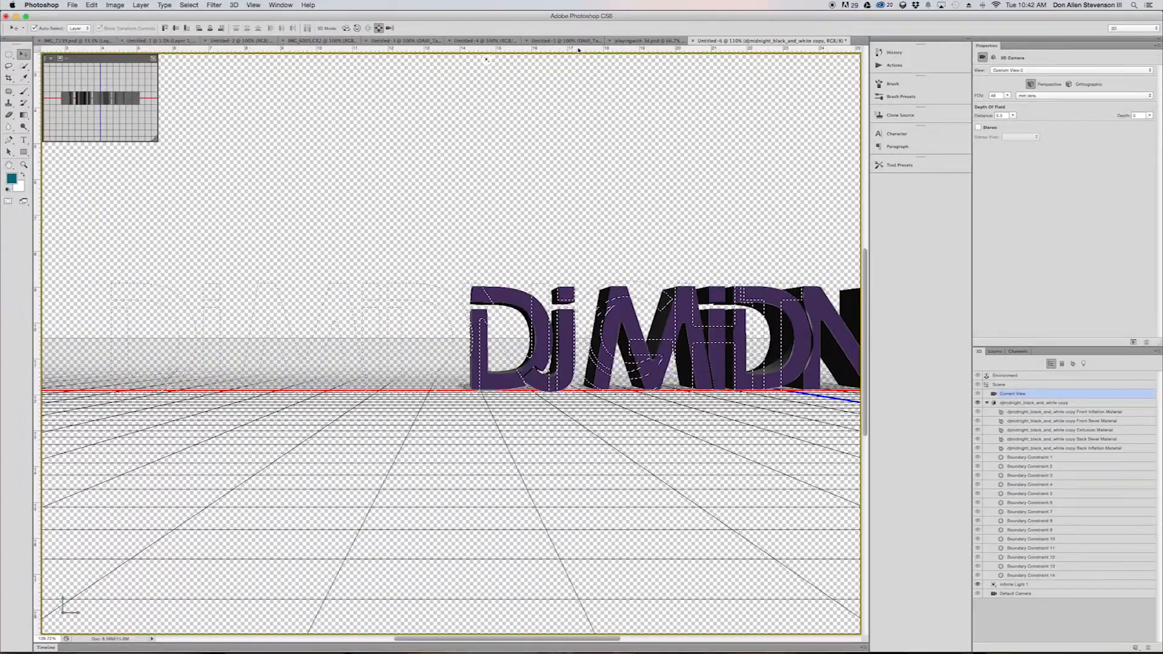
key(super+z)
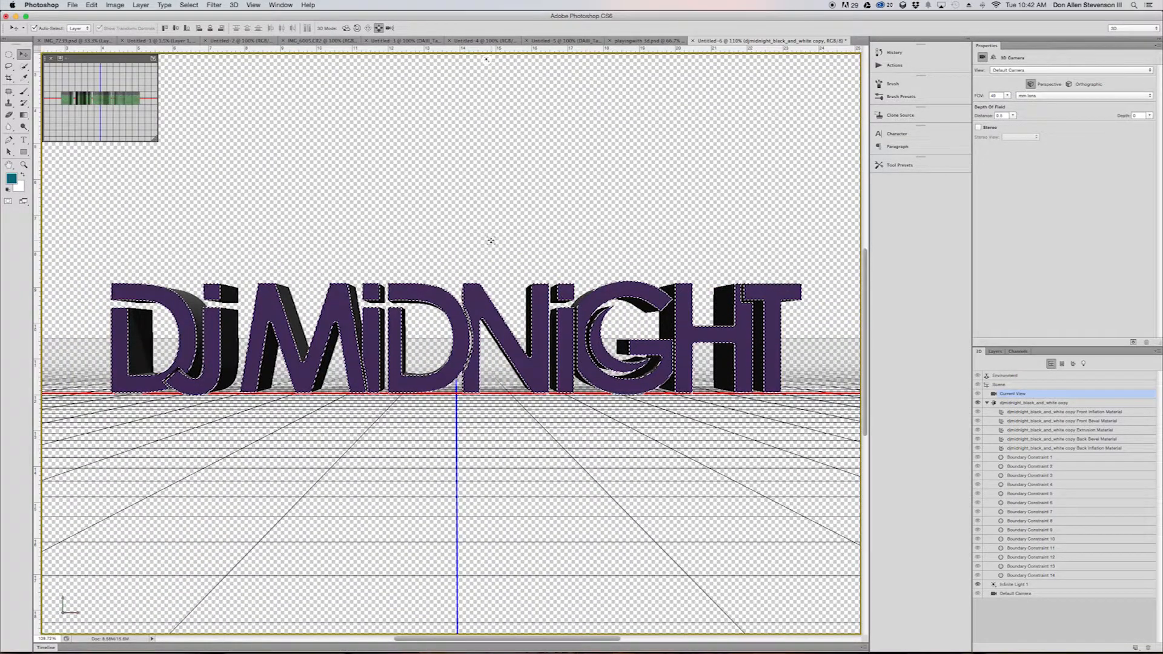
click(465, 310)
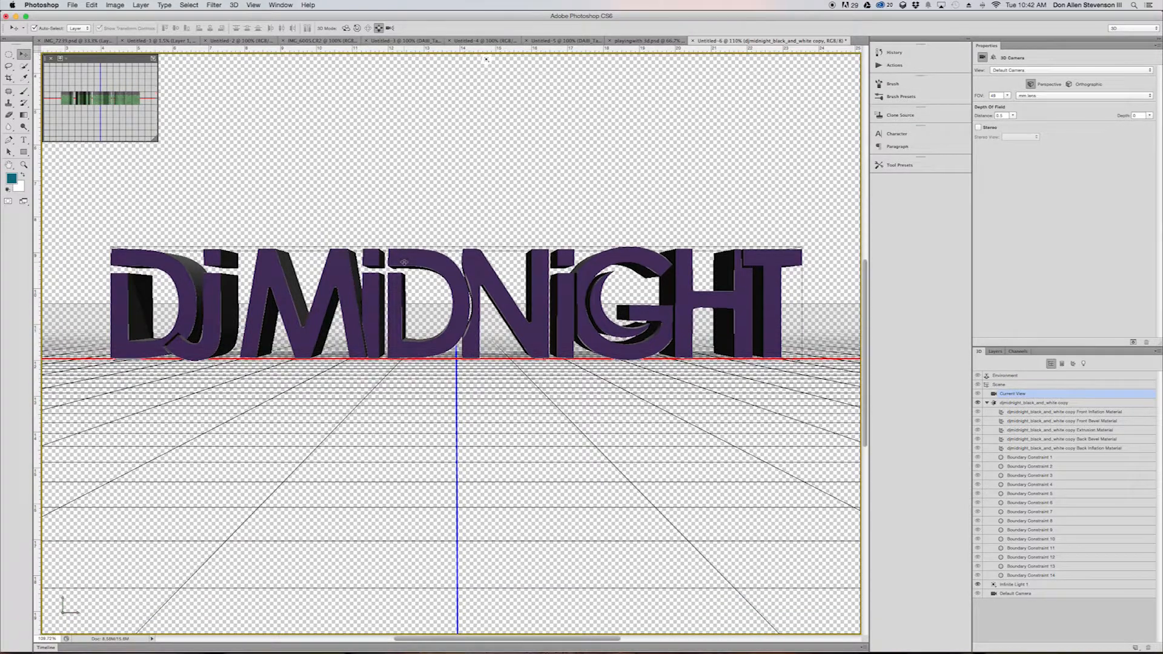
scroll(402, 263, left, 5)
scroll(403, 263, right, 5)
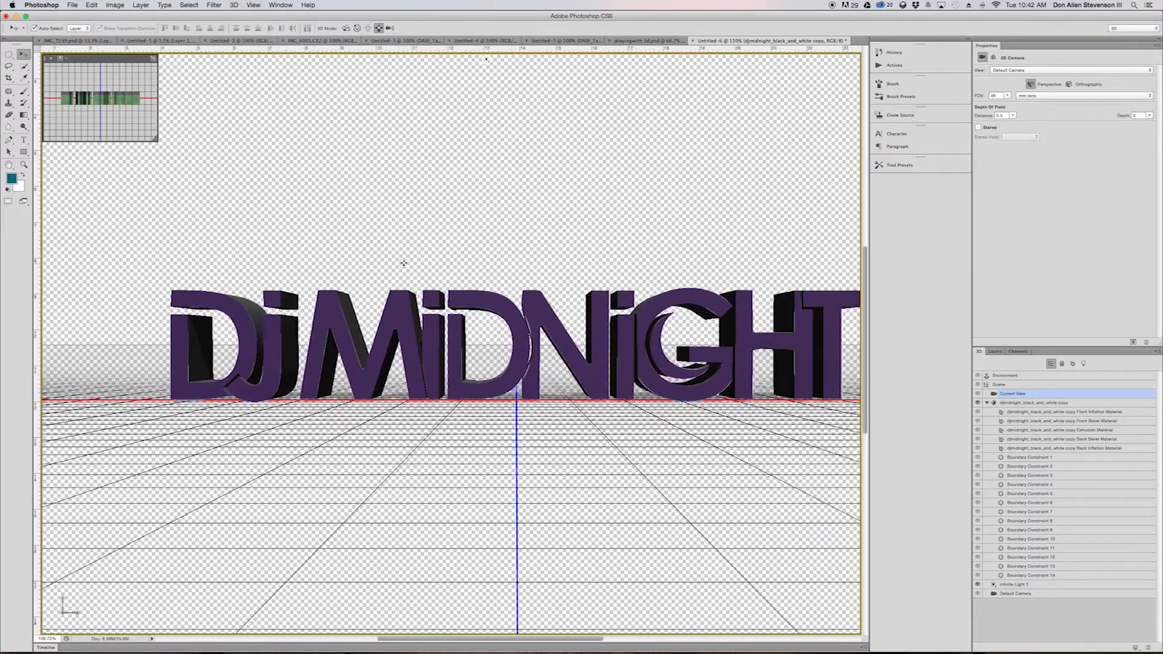
scroll(409, 265, down, 2)
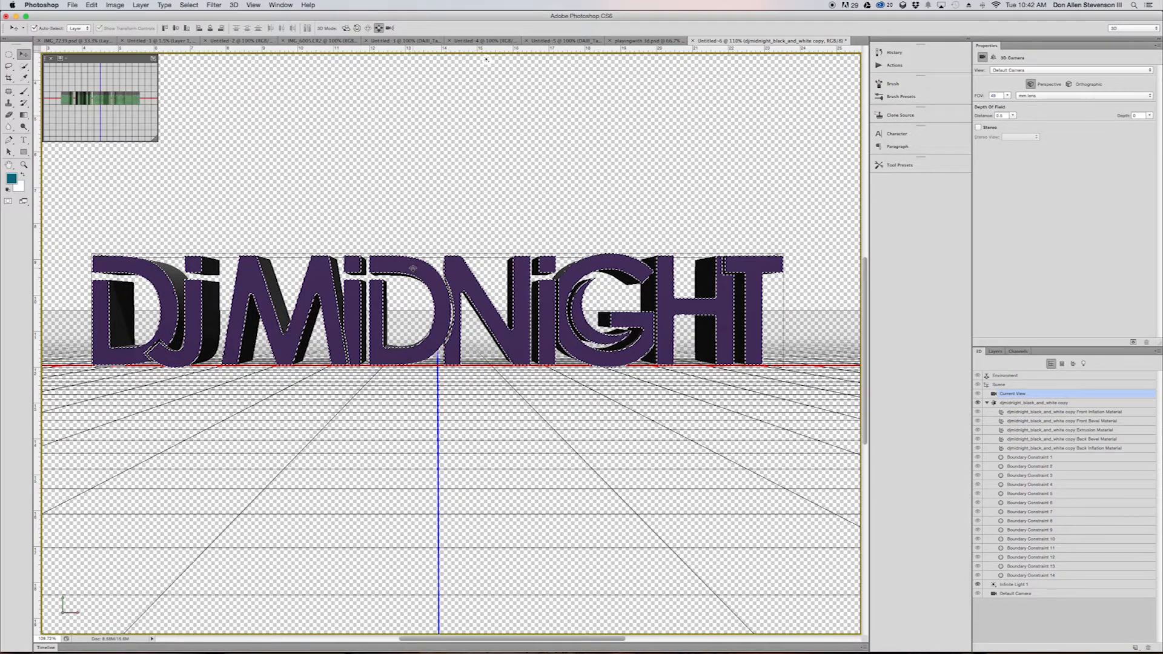
key(super+z)
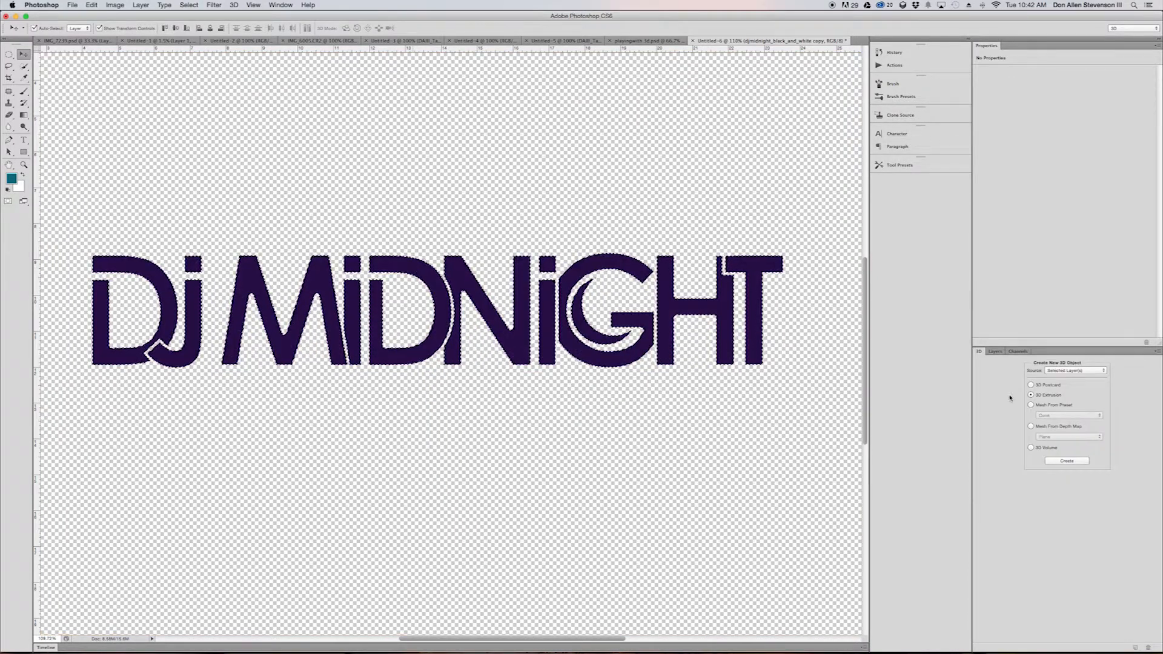
Create a new 3D extrusion of the djmidnight_black_and_white copy layer from the current selection.
click(995, 351)
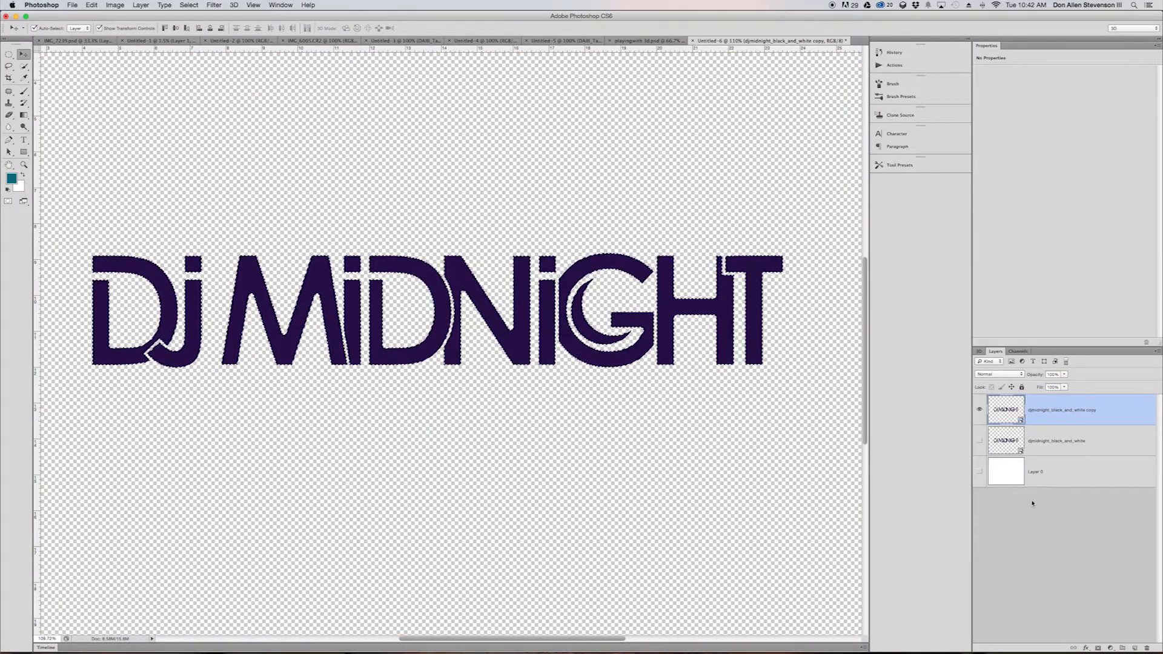
right_click(1077, 435)
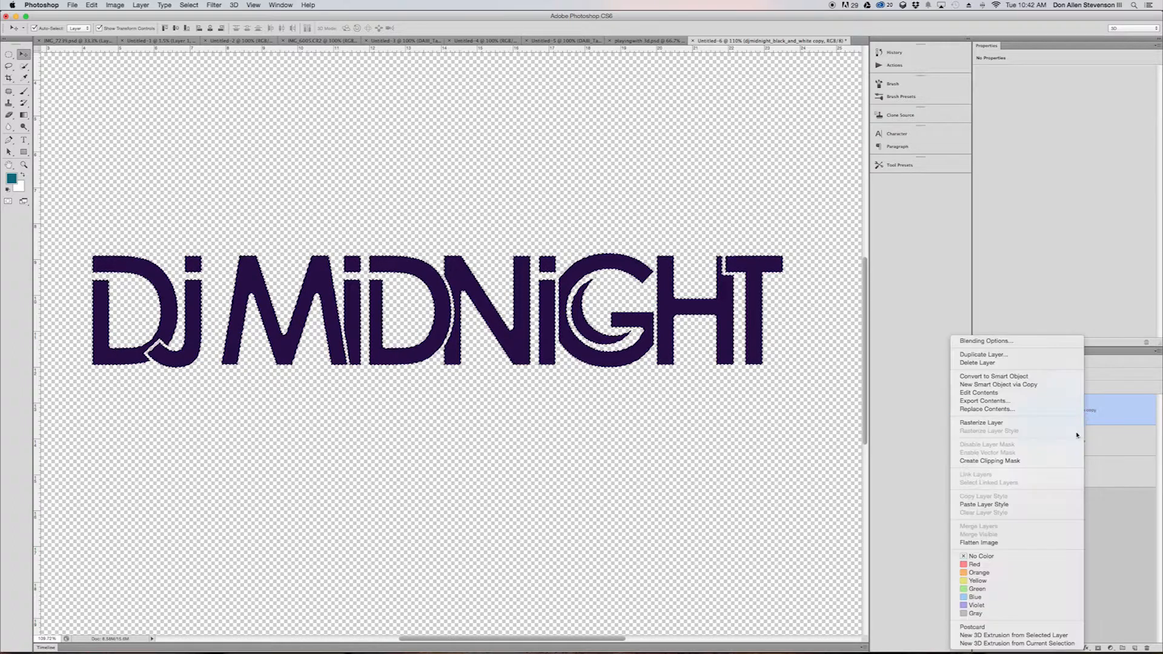
click(1028, 638)
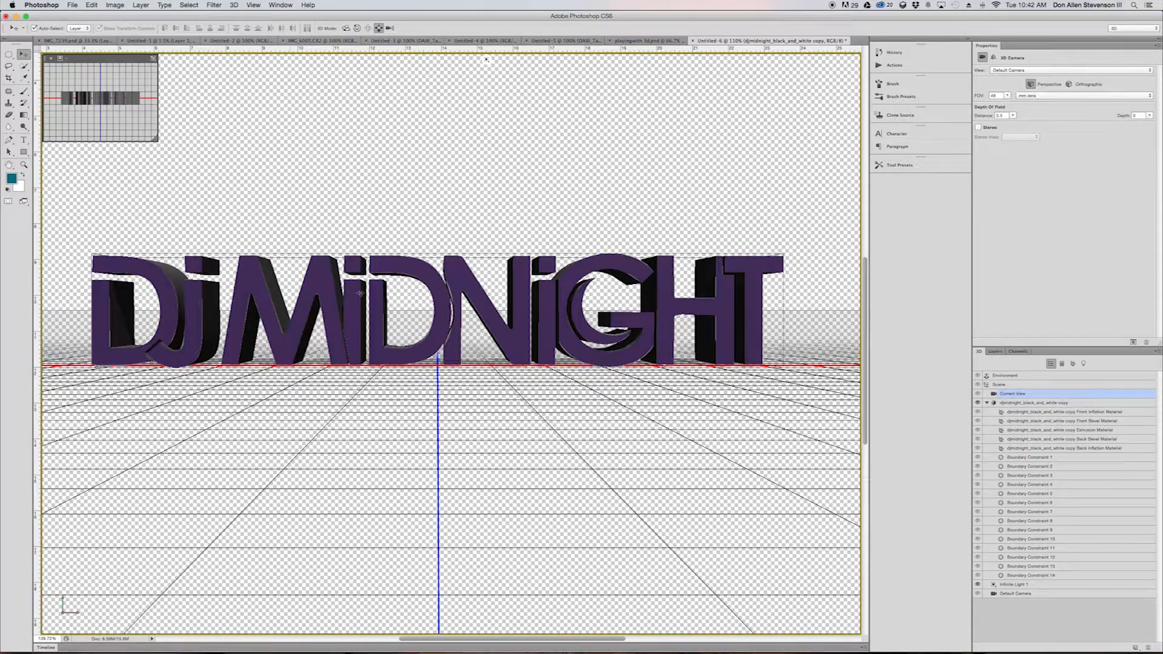
Leave the 3D editing view by switching to the marquee tool and show the white Layer 0 behind the logo.
click(10, 55)
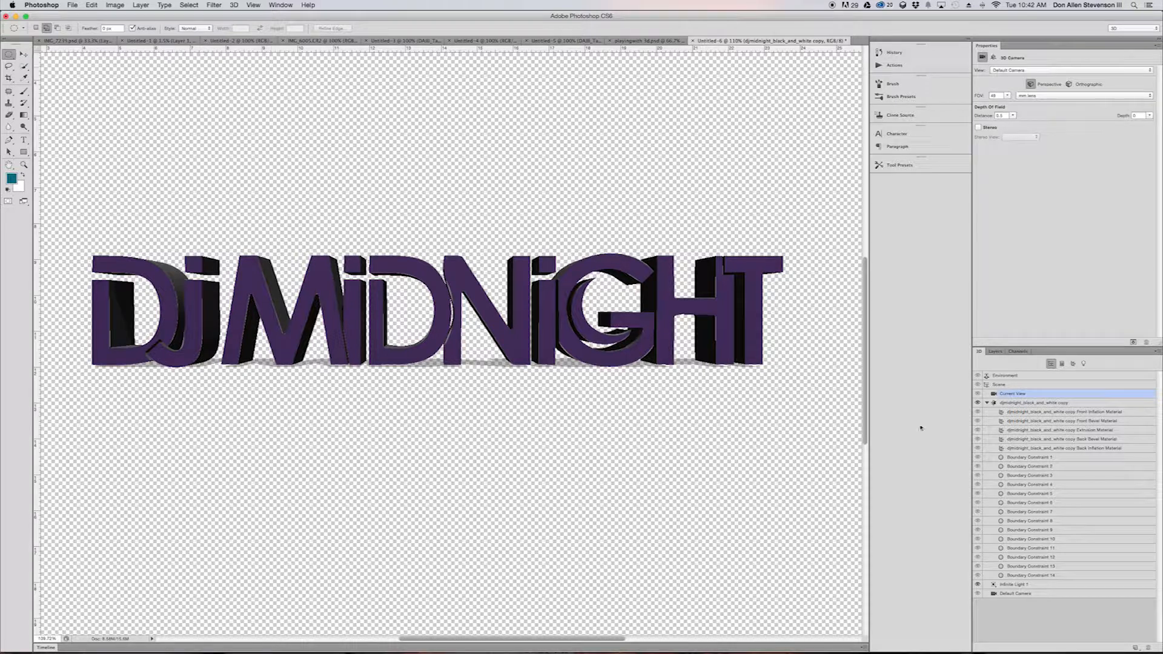
click(995, 351)
click(978, 509)
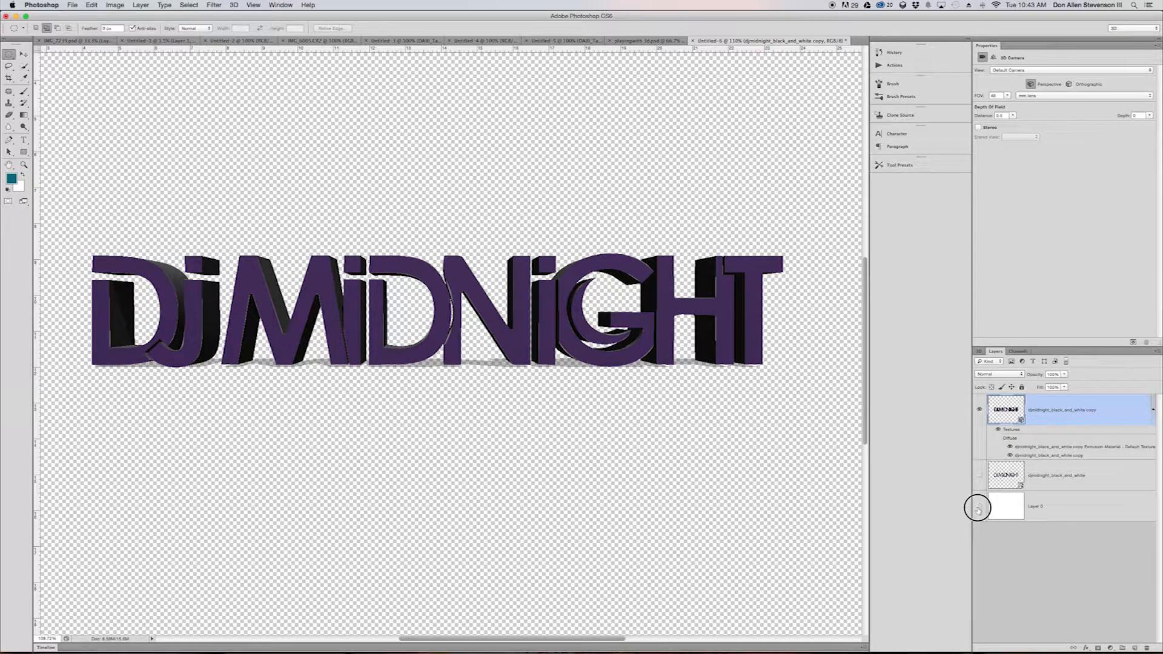
click(980, 507)
click(980, 508)
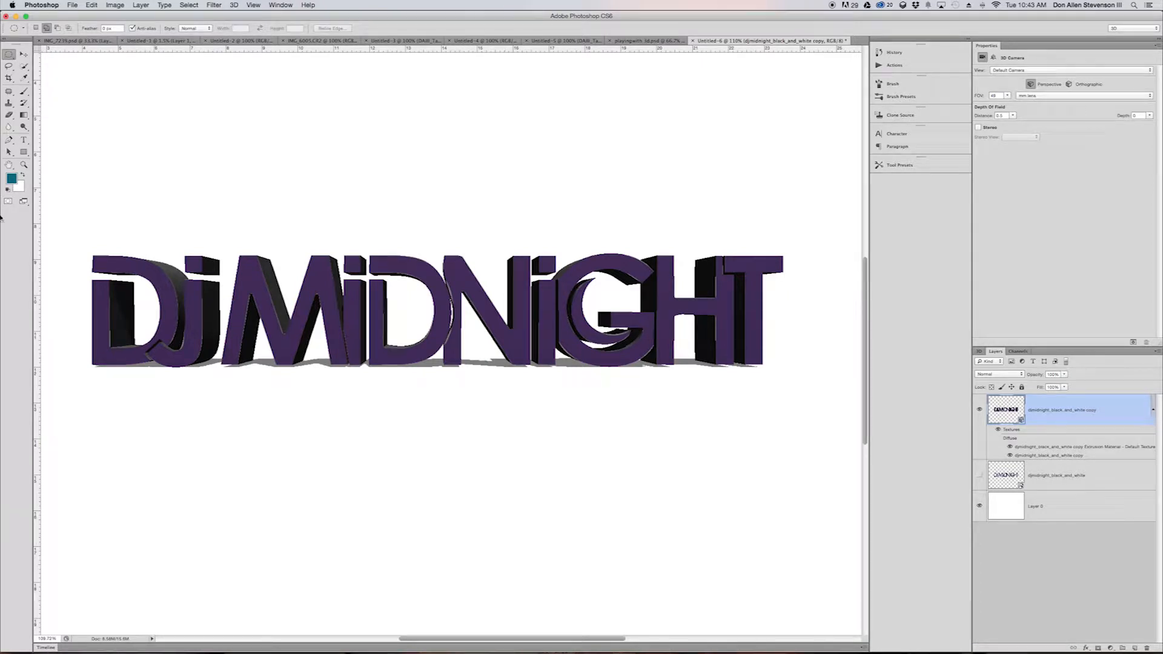
Raise the ground plane reflection opacity to about 70% in the 3D scene's Environment settings.
click(25, 164)
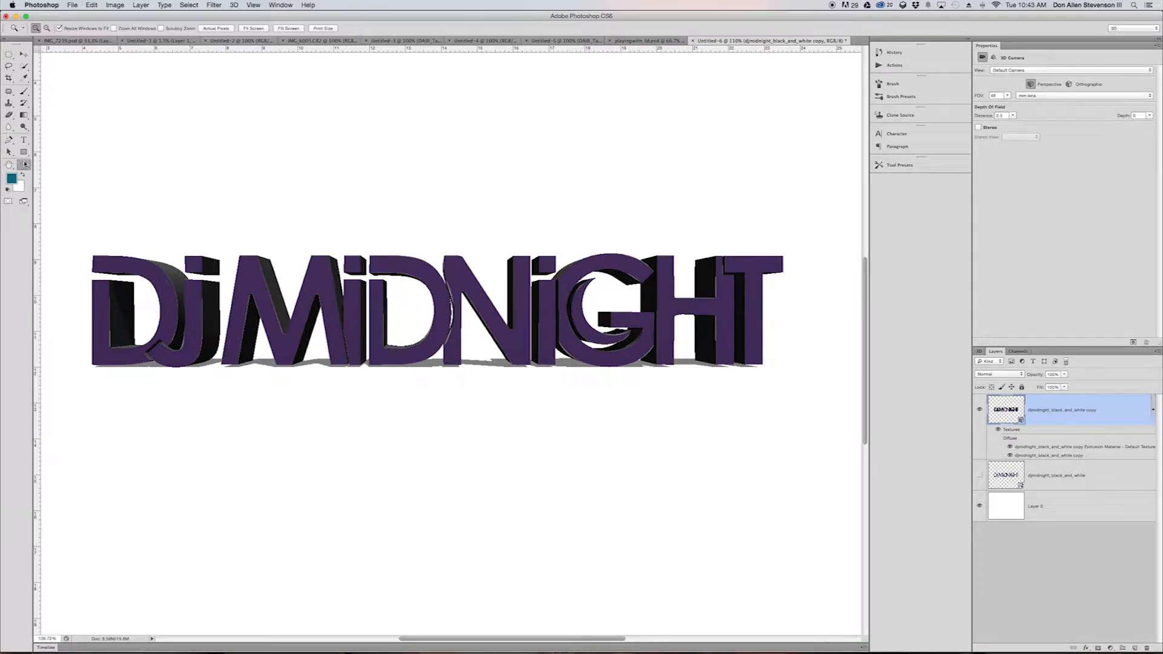
click(221, 30)
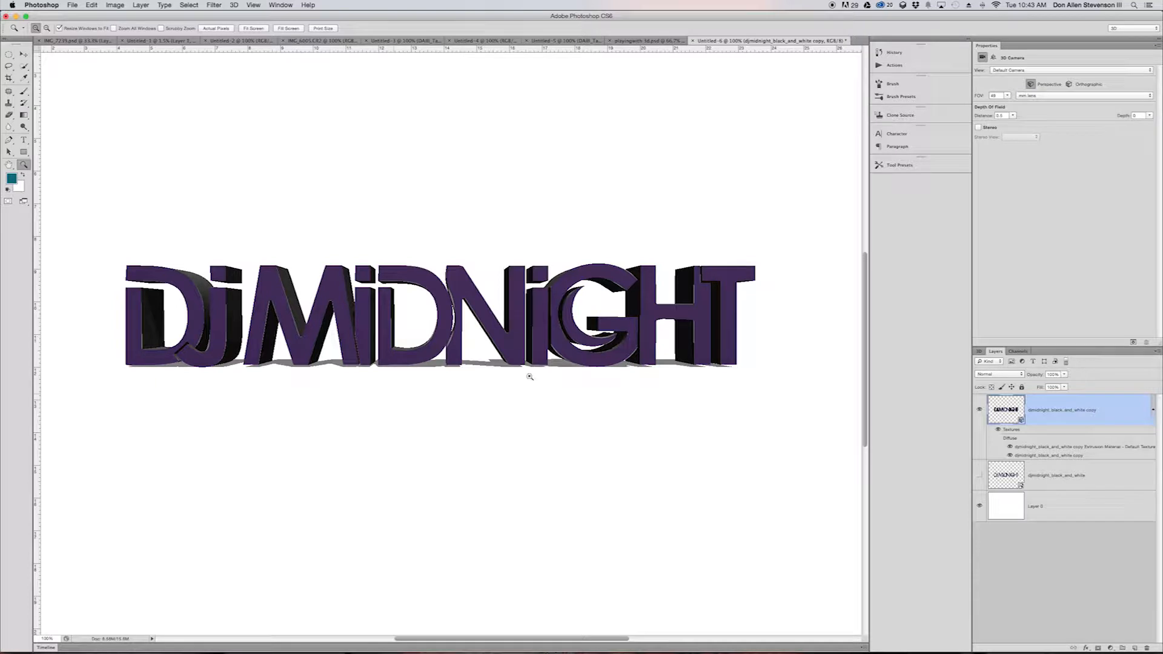
click(255, 29)
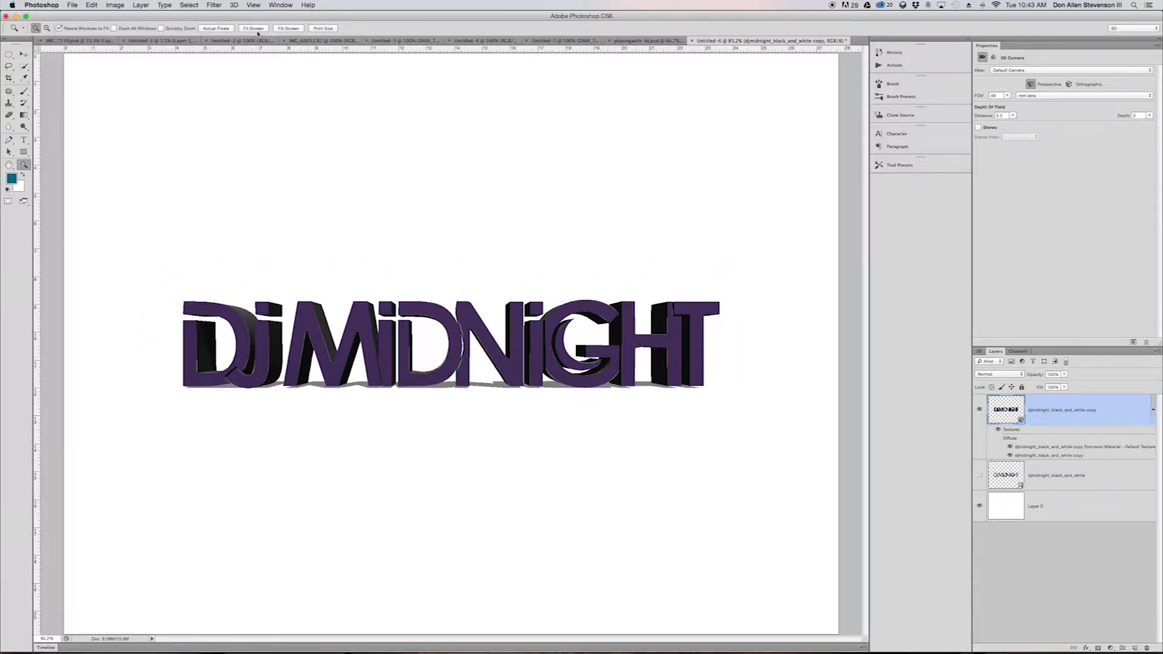
click(298, 29)
click(309, 29)
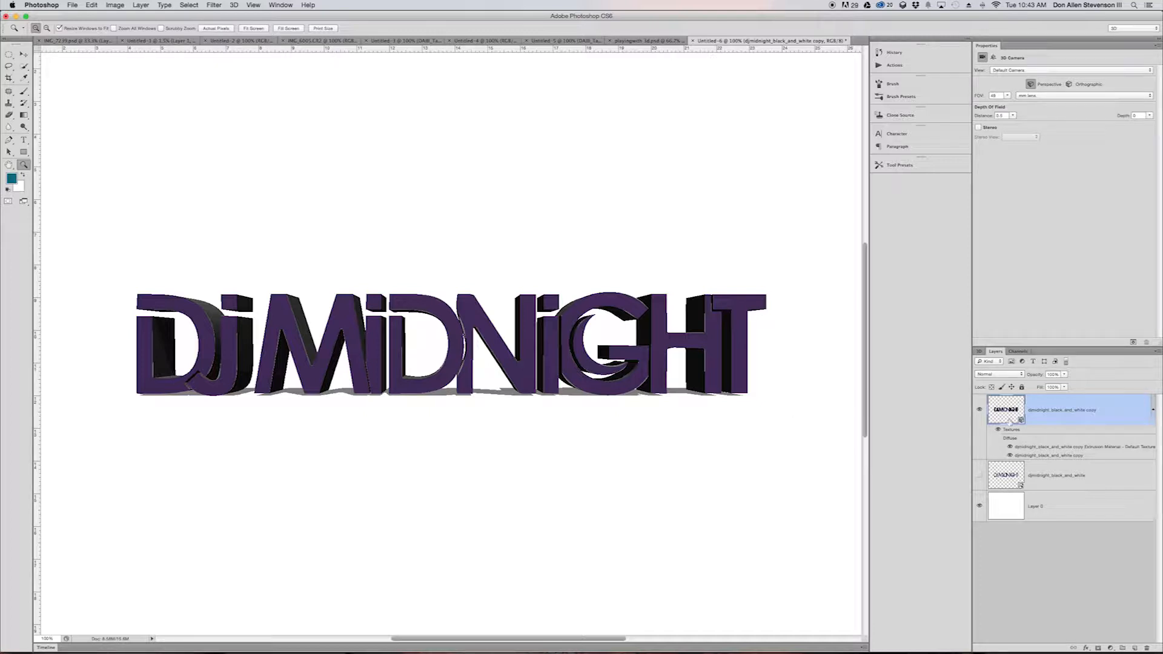
click(979, 352)
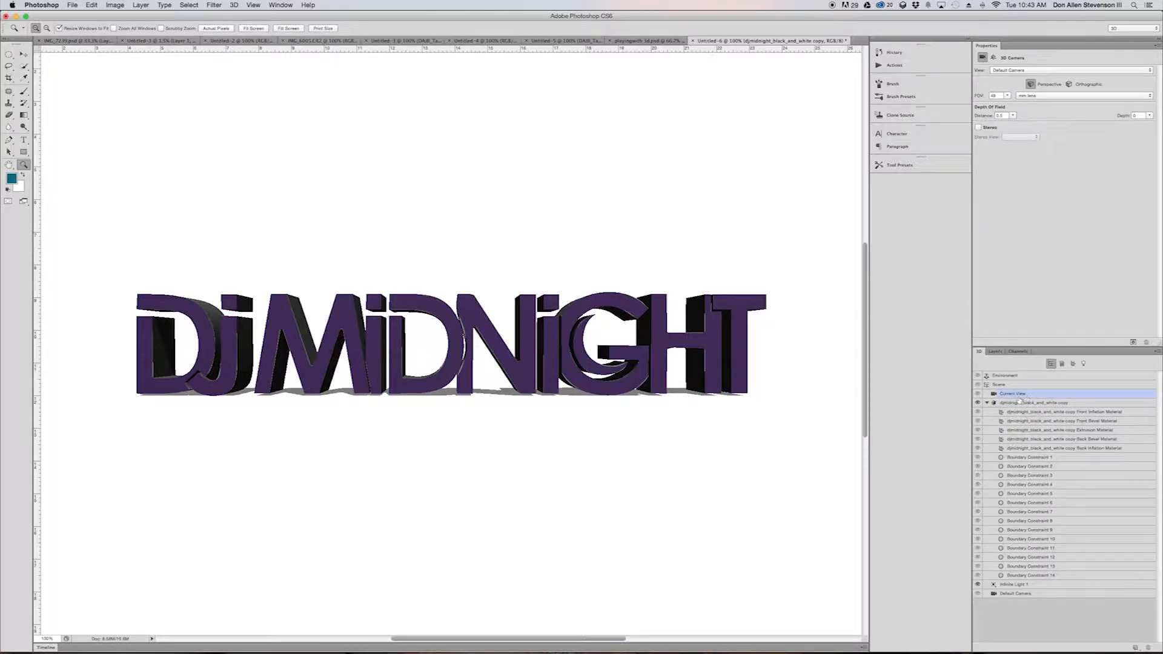
click(1008, 376)
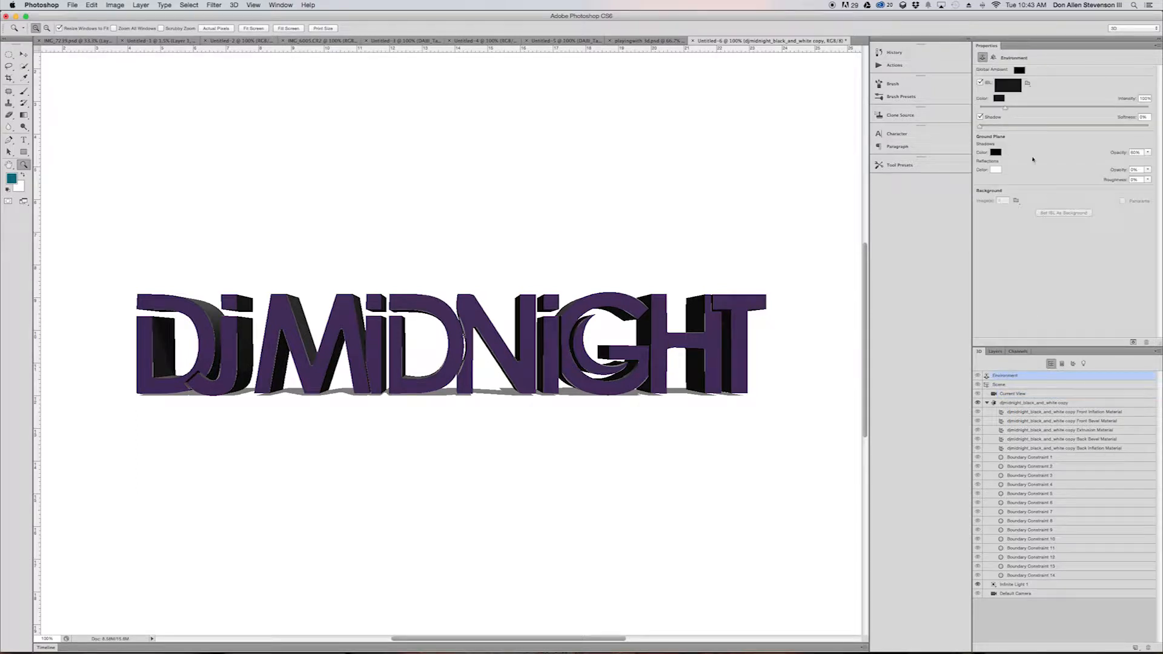
click(1148, 170)
mouse_move(1124, 180)
mouse_down()
mouse_move(1158, 180)
mouse_move(1144, 180)
mouse_up()
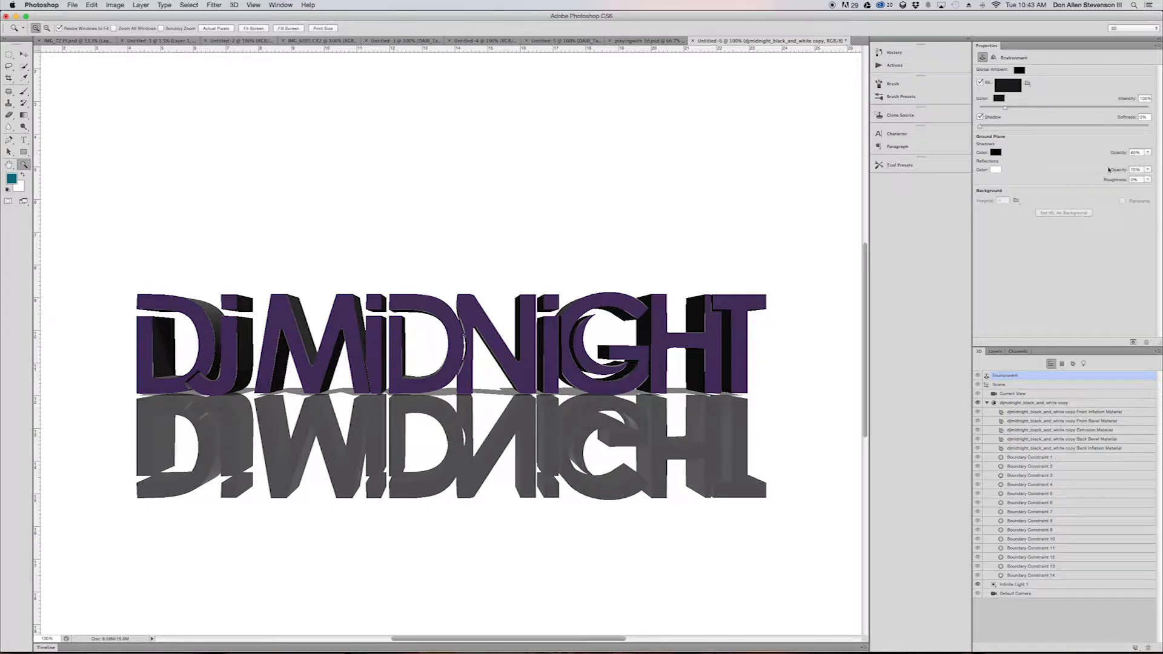
Set the roughness of the ground plane reflections to 21%.
click(1148, 171)
click(1149, 180)
click(1122, 190)
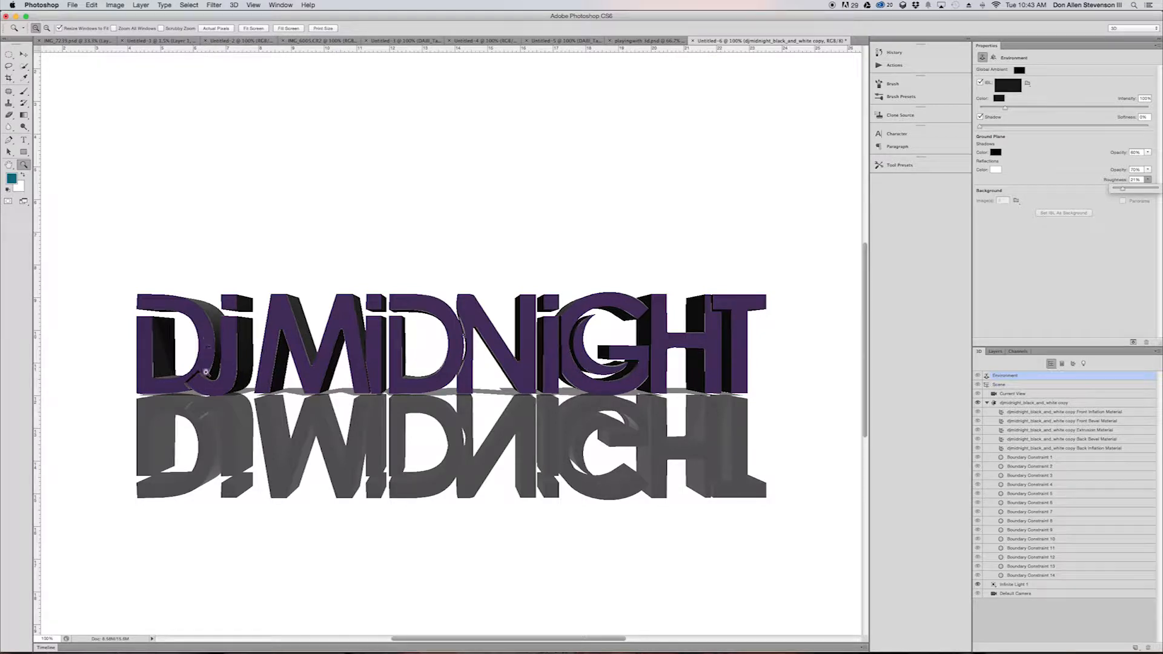
click(1053, 248)
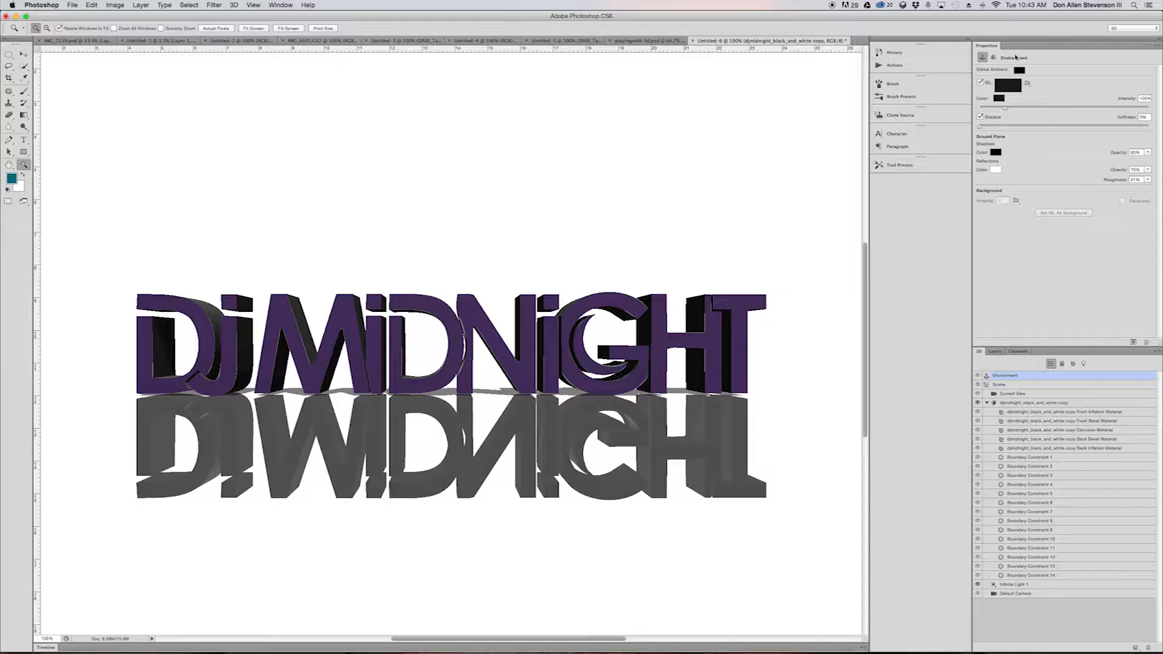
Set the Front Inflation Material's shine to about 14% and reflection to about 42%, and raise the Front Bevel Material's reflection.
click(1030, 412)
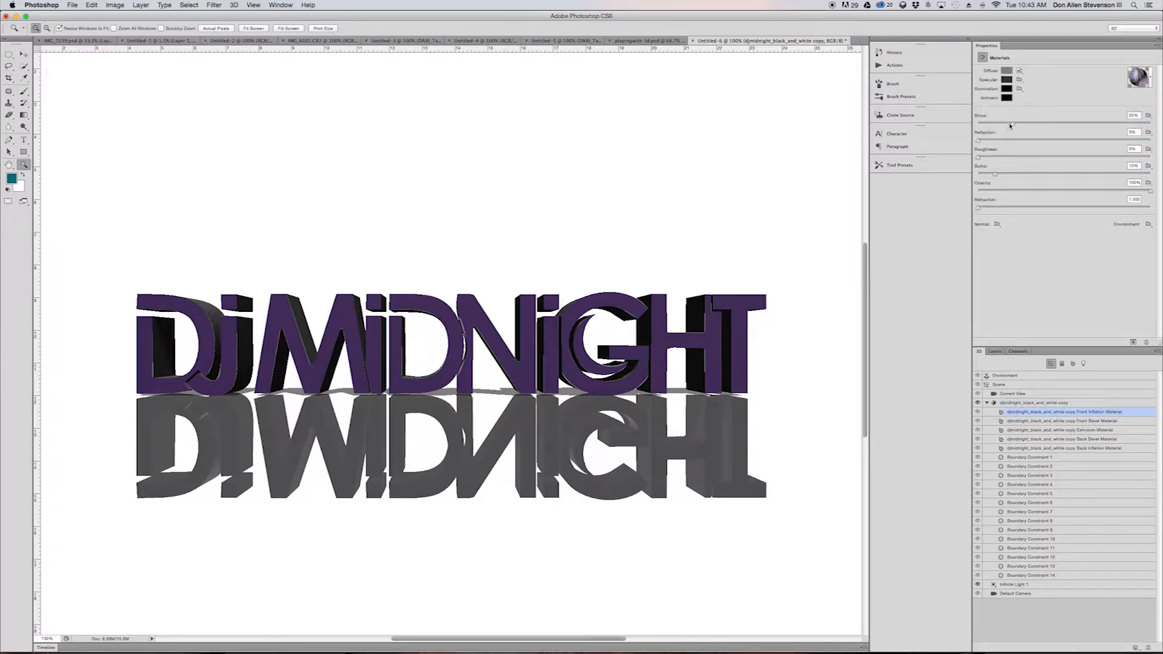
drag(1015, 124, 1050, 149)
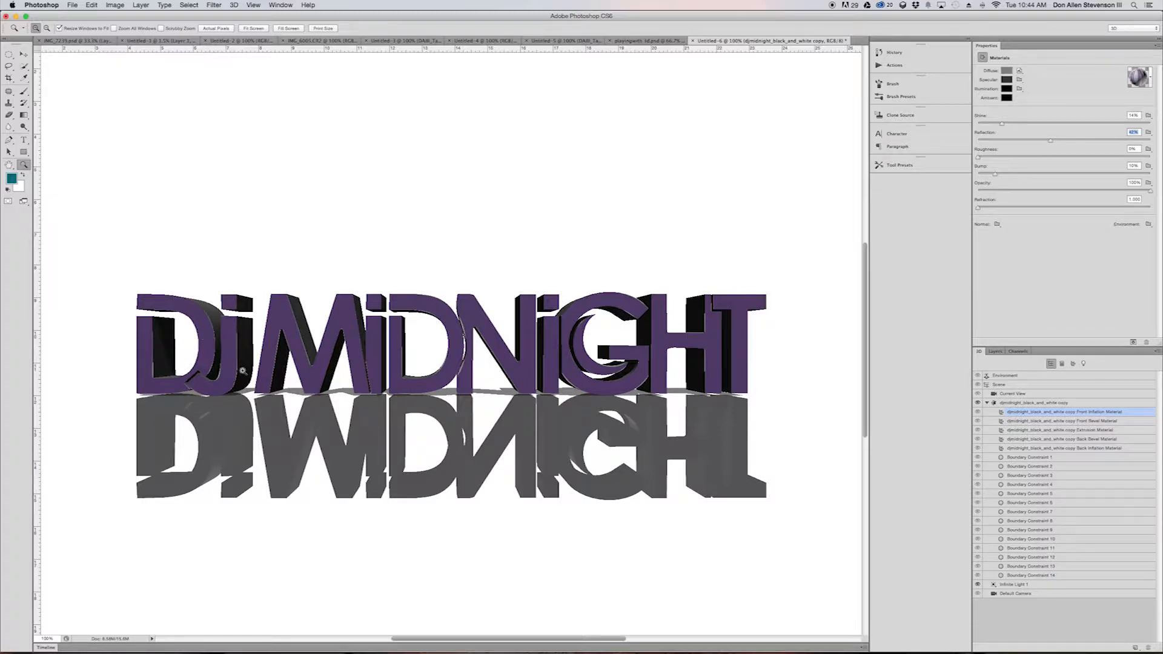
click(1039, 423)
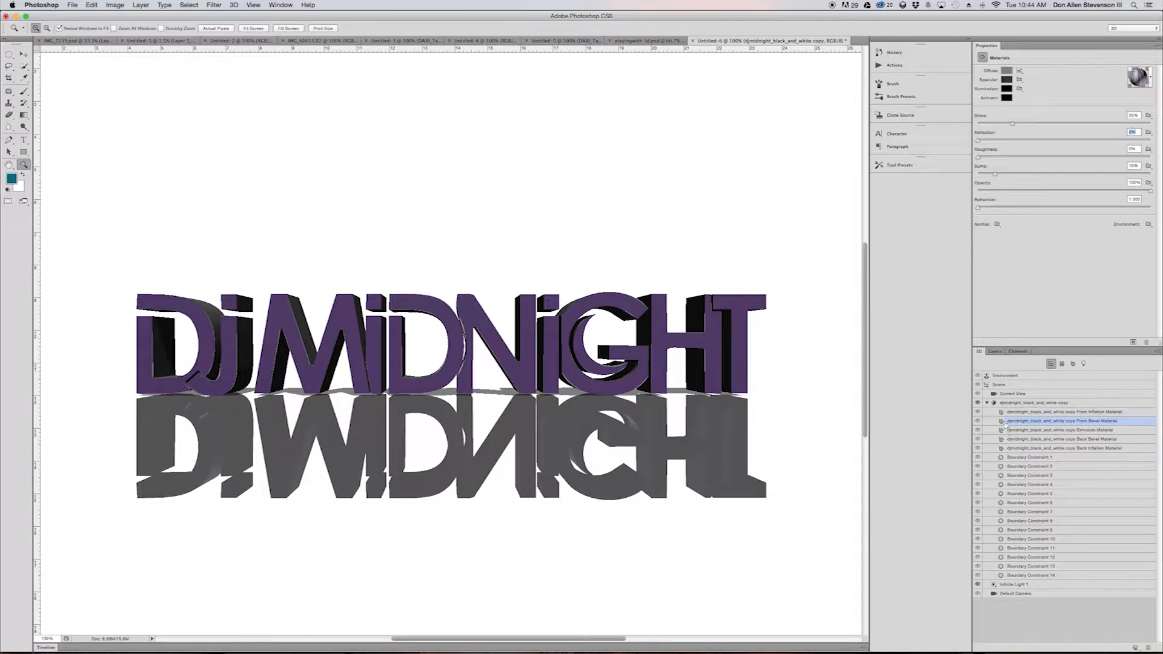
drag(991, 140, 1083, 140)
Raise the reflection of the Extrusion Material and the Back Bevel Material to about 45% each.
click(1057, 431)
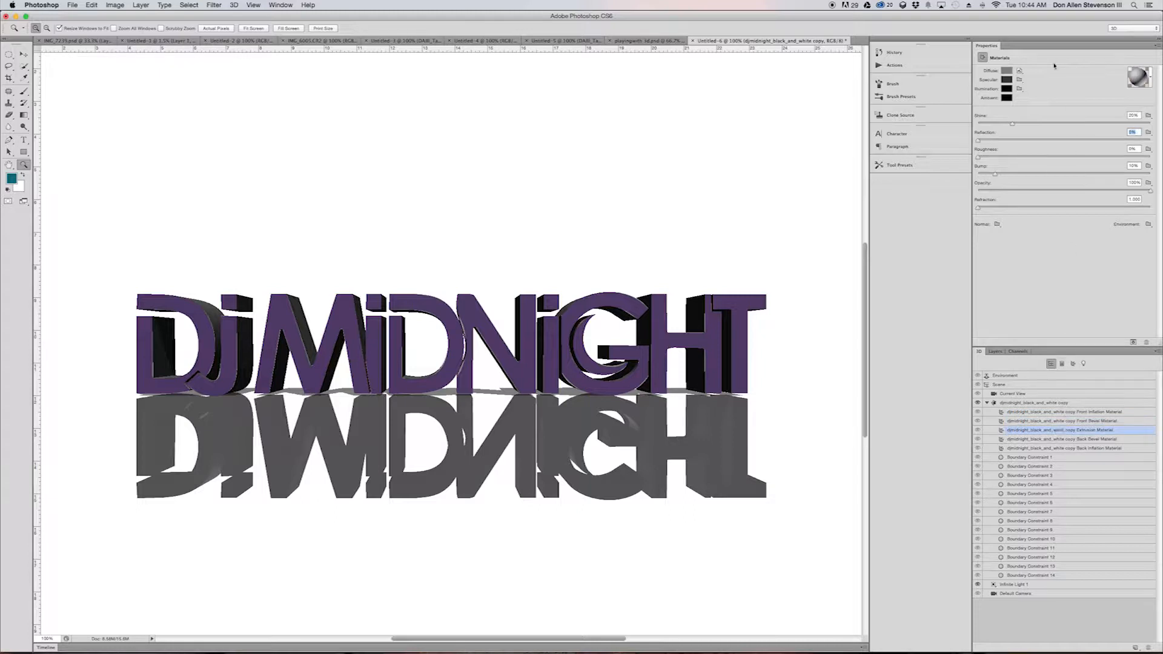
drag(1005, 143, 1056, 140)
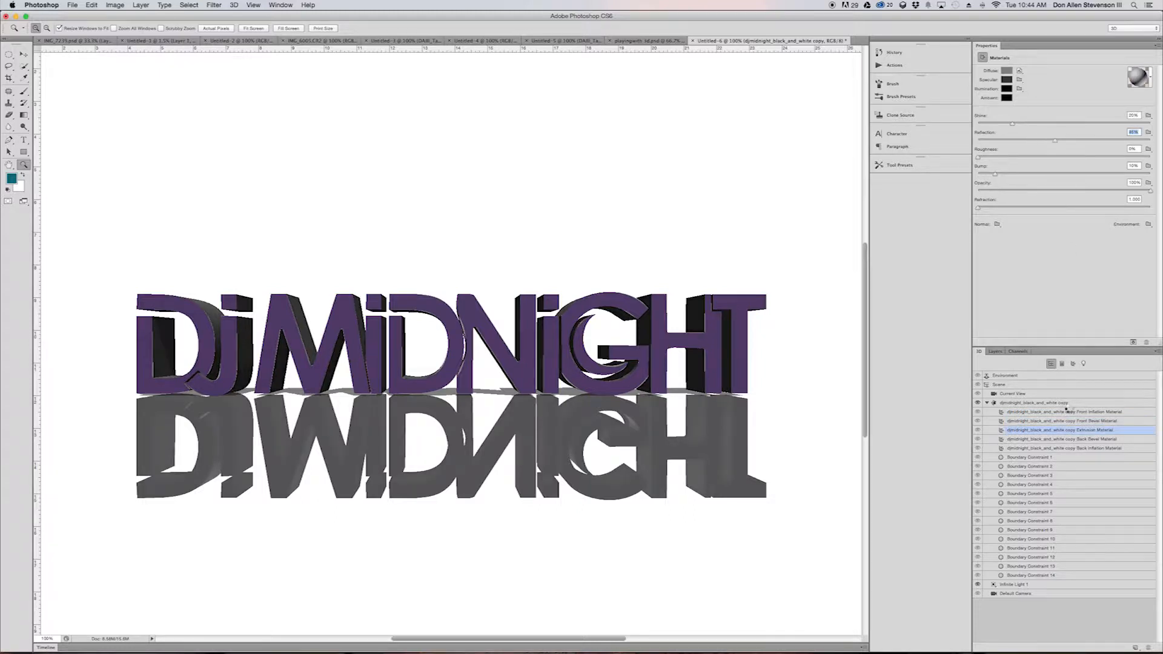
click(1078, 439)
click(1054, 140)
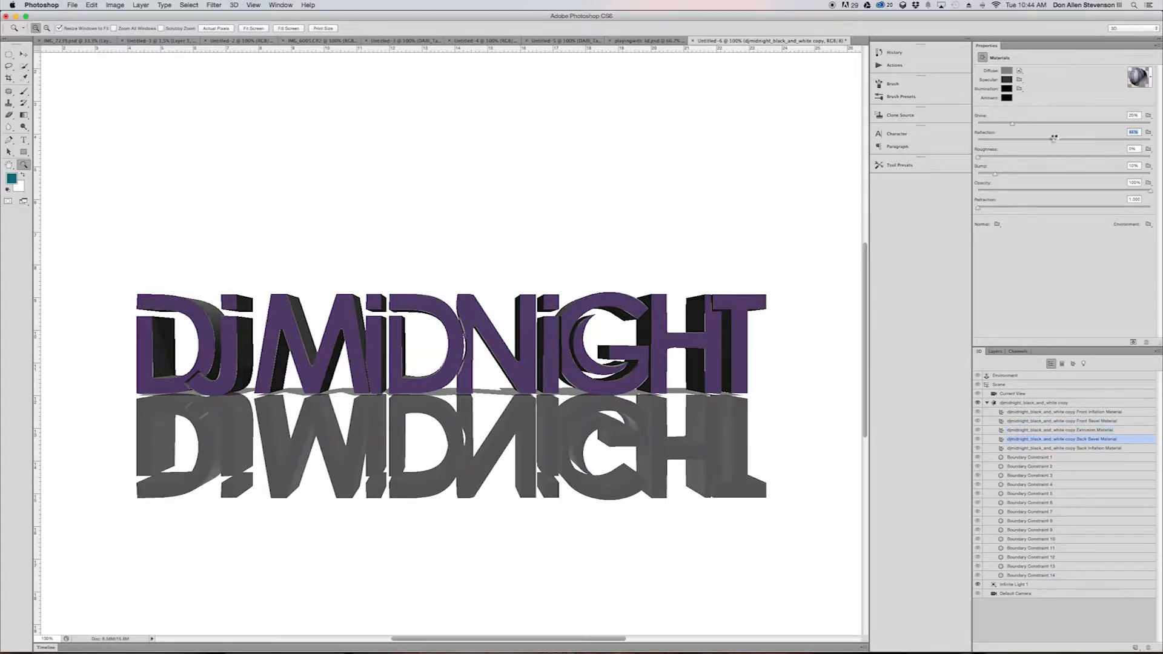
Raise the Back Inflation Material's reflection to roughly match the others and slightly increase its roughness and refraction.
click(1066, 449)
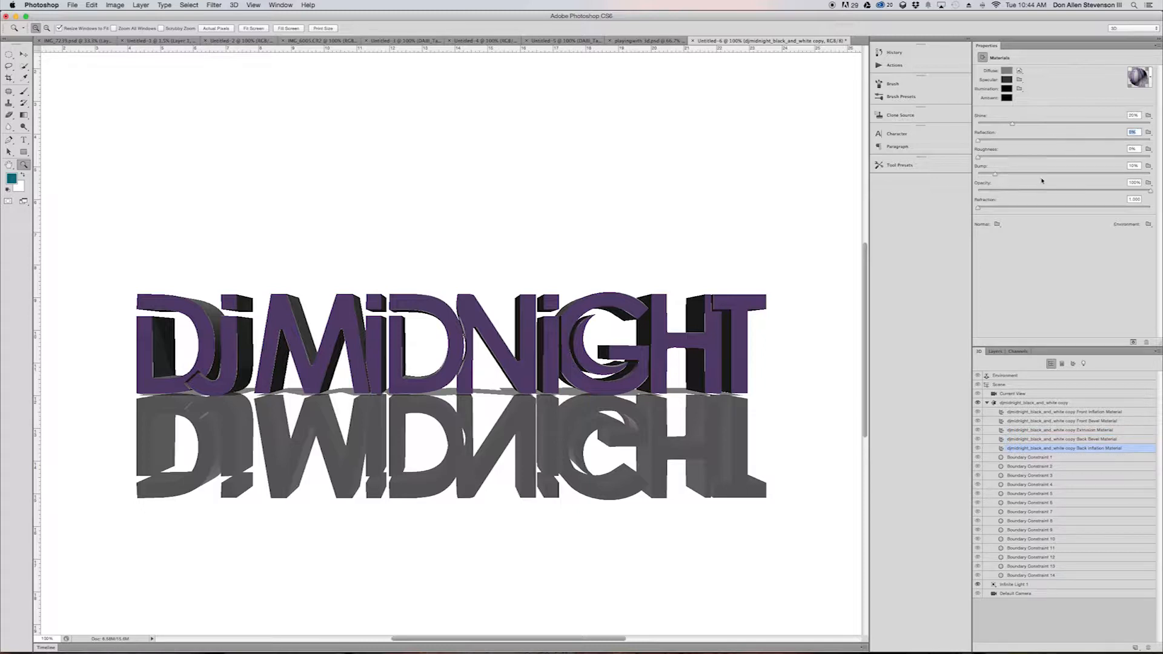
click(993, 157)
click(1016, 140)
click(1060, 141)
drag(979, 210, 1000, 208)
Select the logo's extruded mesh and increase its extrusion depth to about 311, keeping the texture mapping on Scale.
click(1034, 476)
click(1017, 403)
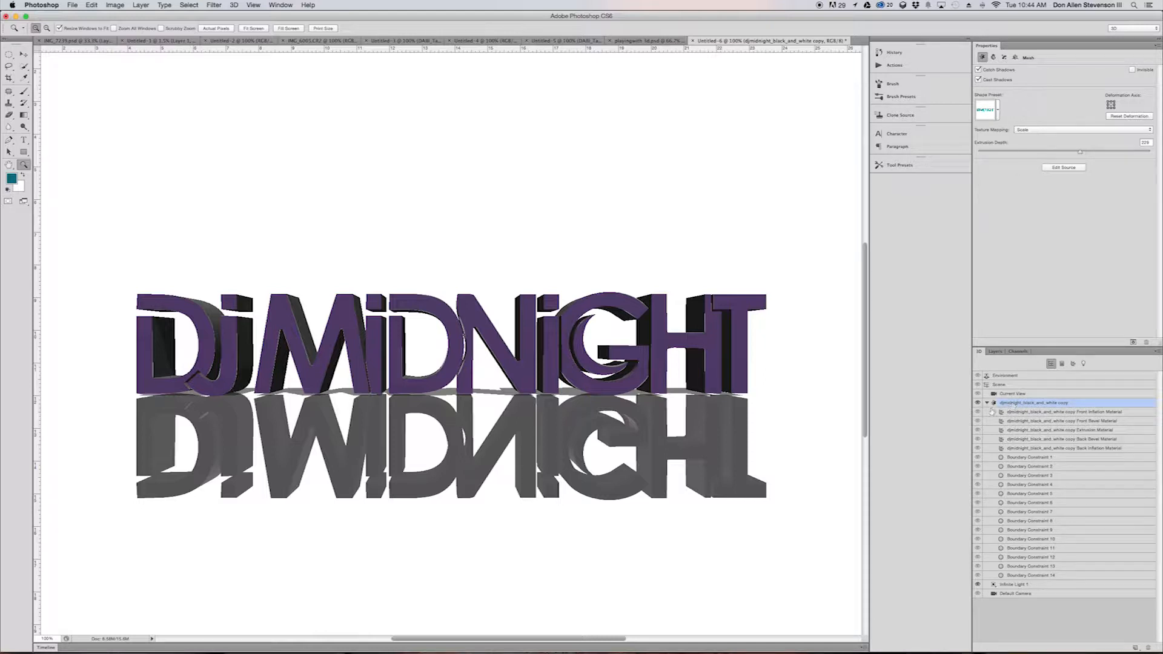
drag(1080, 154, 1095, 180)
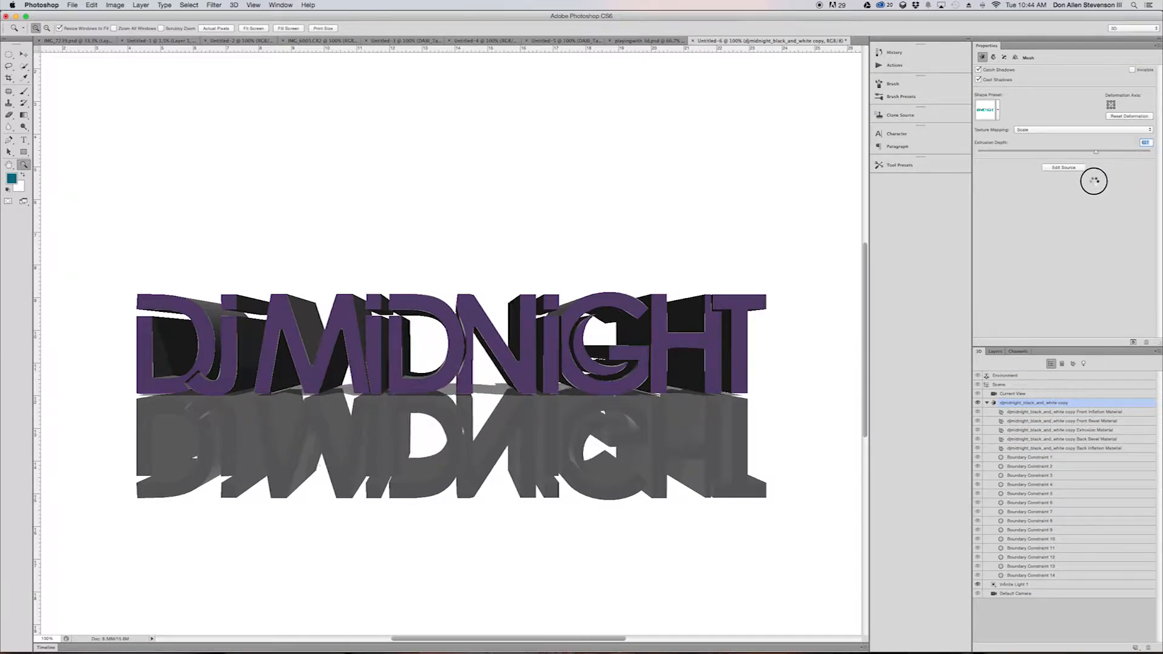
click(1048, 129)
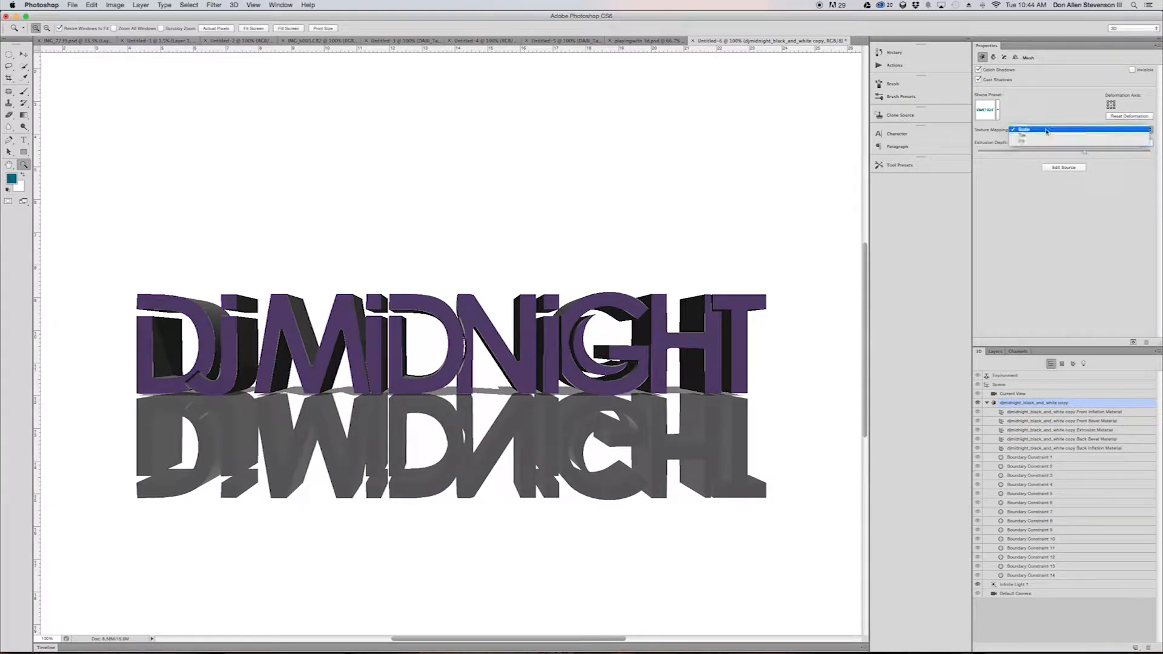
click(1036, 143)
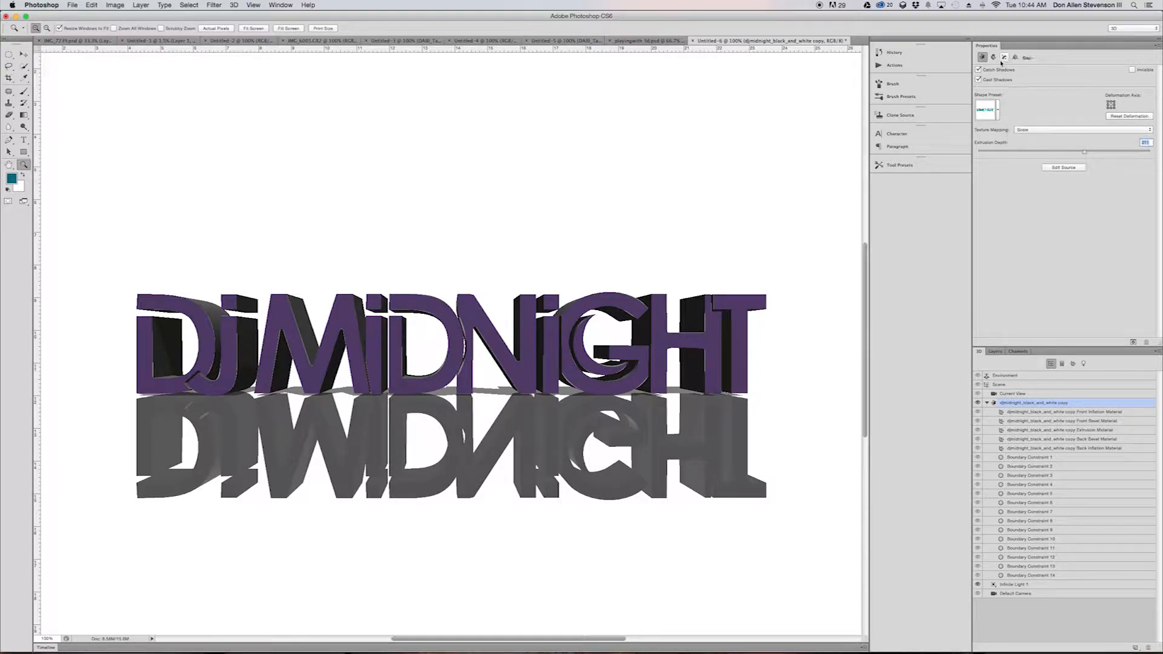
Adjust the mesh deformation to a deeper extrusion, testing twist and taper but leaving them at 0° and 100%.
click(994, 57)
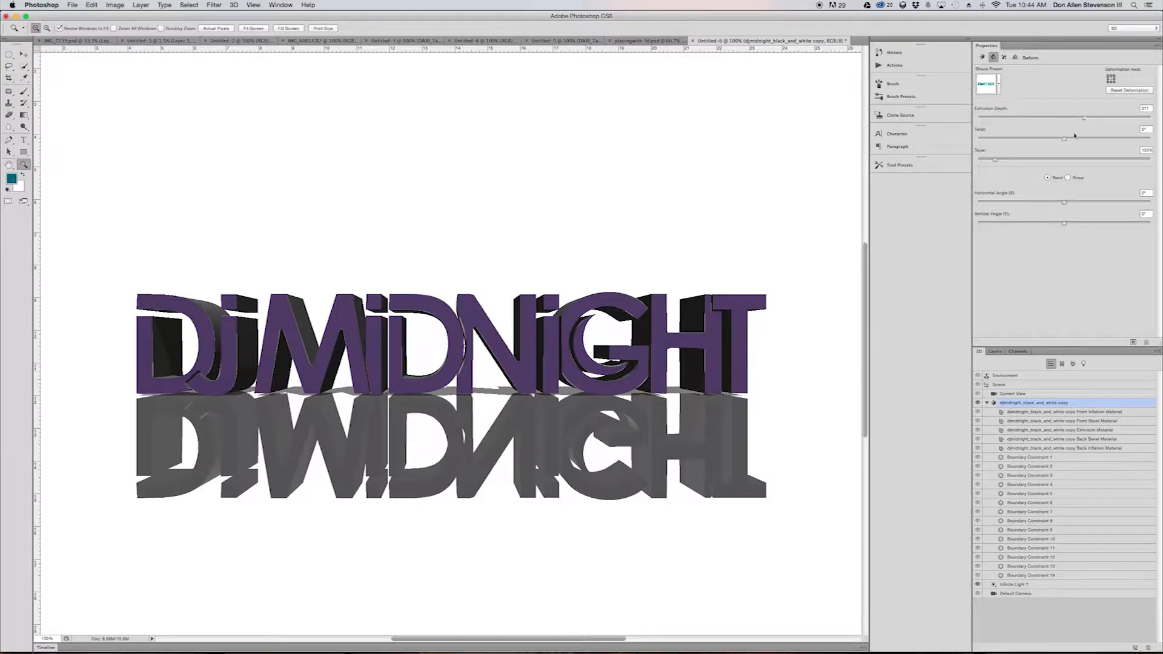
mouse_move(1065, 139)
mouse_down()
mouse_move(1020, 143)
mouse_move(1151, 138)
mouse_move(1060, 145)
mouse_up()
key(super+alt+z)
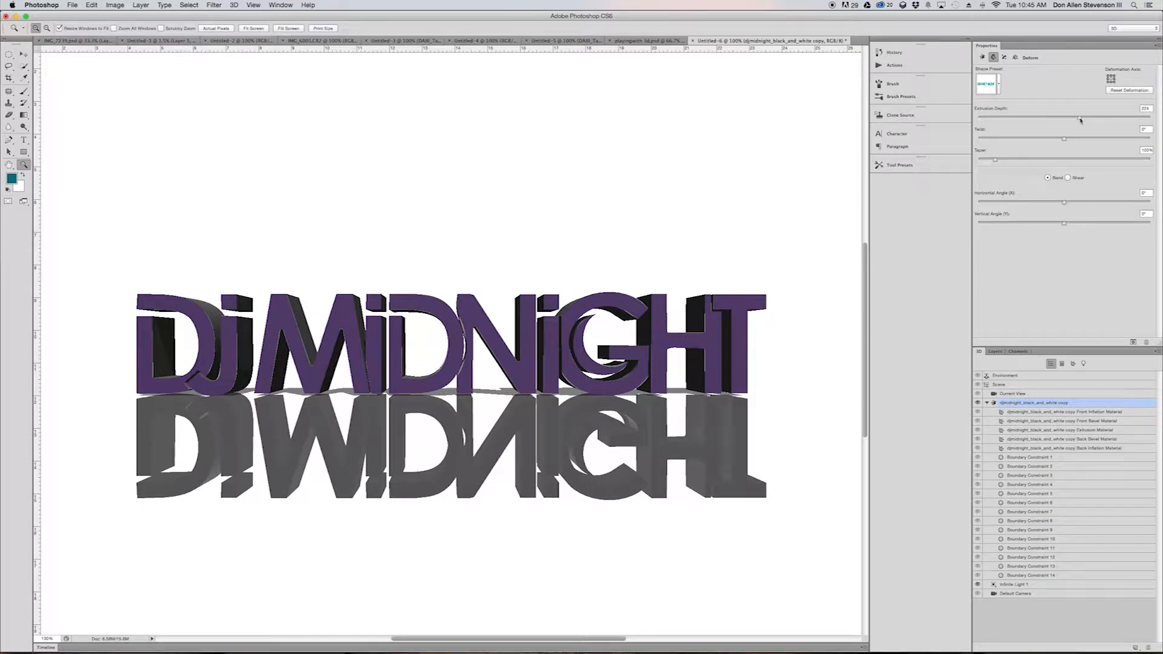
mouse_move(1081, 120)
mouse_down()
mouse_move(1119, 117)
mouse_move(1077, 127)
mouse_move(1088, 124)
mouse_up()
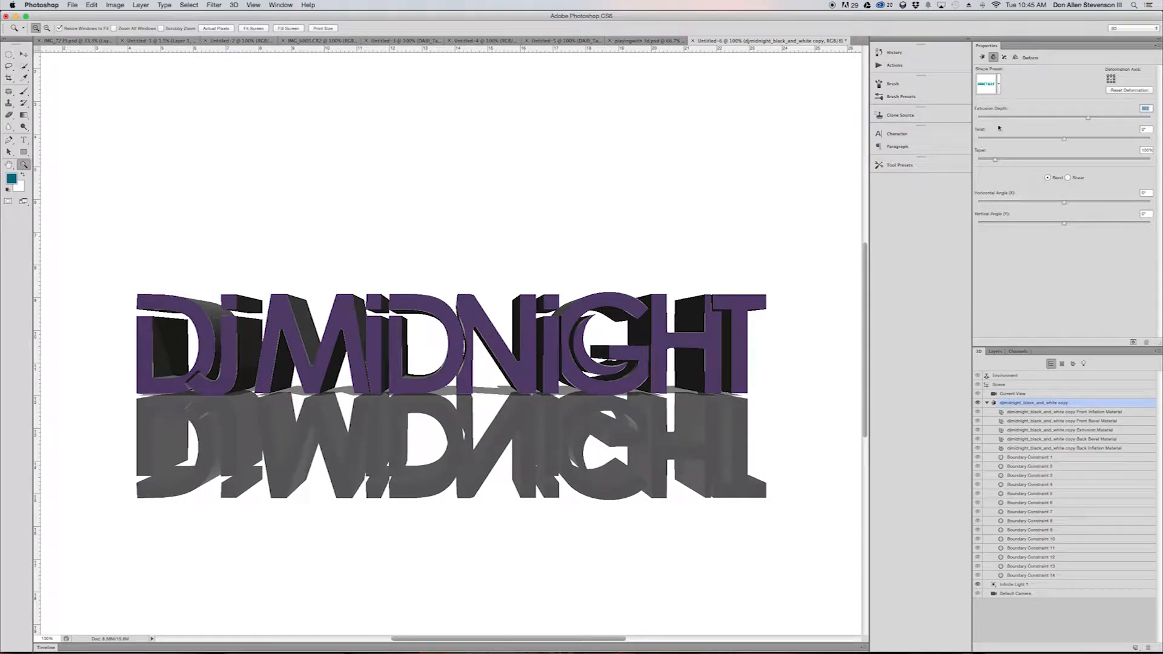
mouse_move(999, 161)
mouse_down()
mouse_move(1077, 161)
mouse_move(989, 161)
mouse_move(987, 174)
mouse_move(1001, 167)
mouse_move(982, 178)
mouse_up()
drag(977, 182, 995, 174)
Try different horizontal angles with Bend and Shear on the extrusion, ending with Bend and an angle of 0°.
mouse_move(1065, 205)
mouse_down()
mouse_move(1015, 205)
mouse_move(1061, 202)
mouse_move(1034, 224)
mouse_move(1065, 213)
mouse_up()
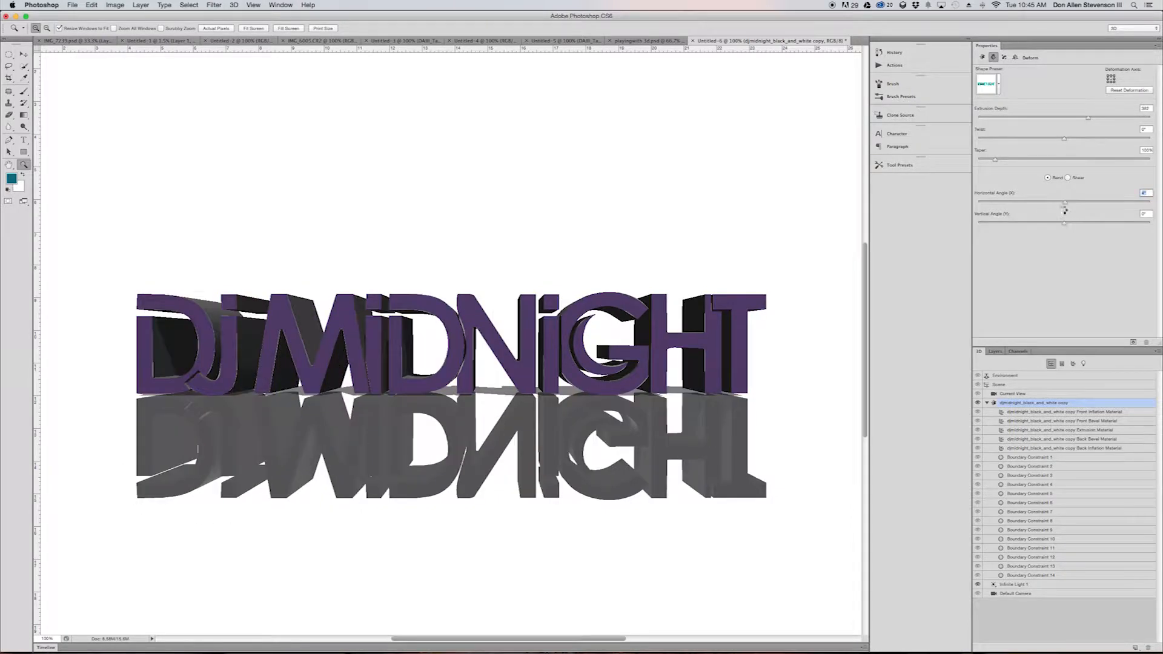
click(1068, 178)
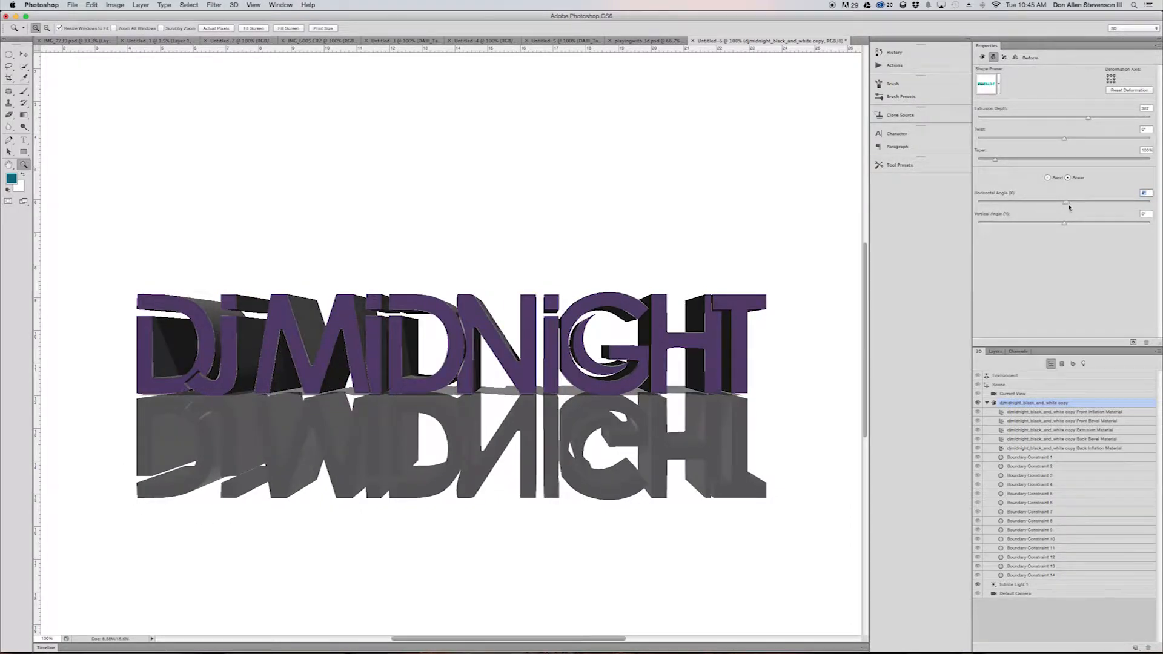
drag(1049, 208, 1065, 205)
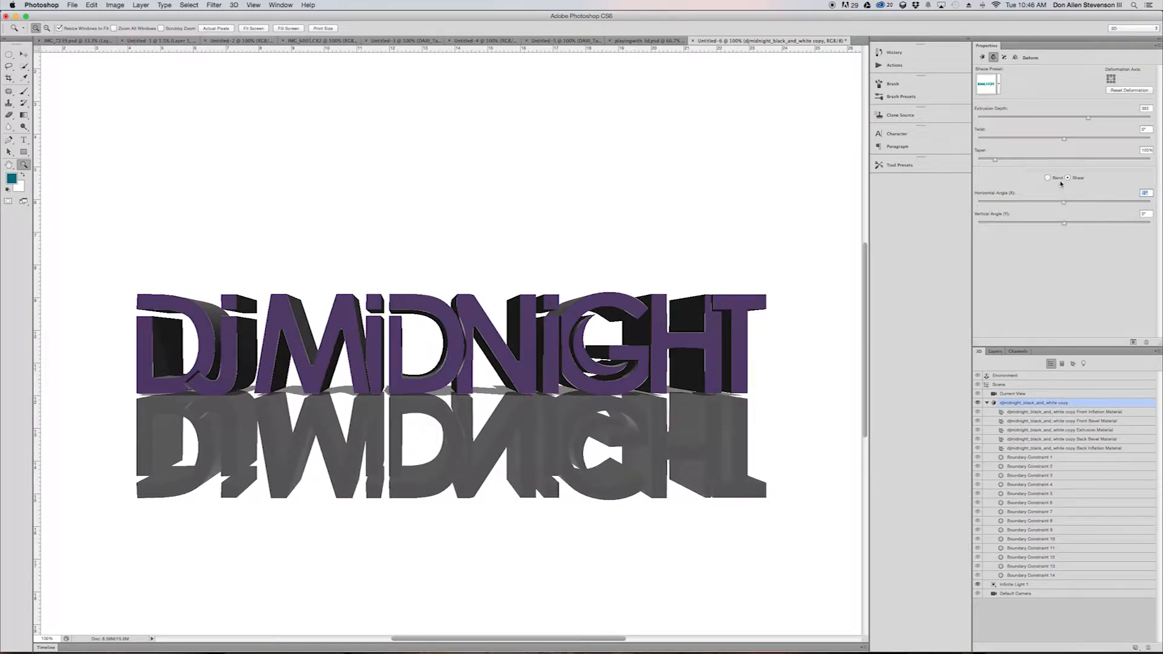
click(1048, 178)
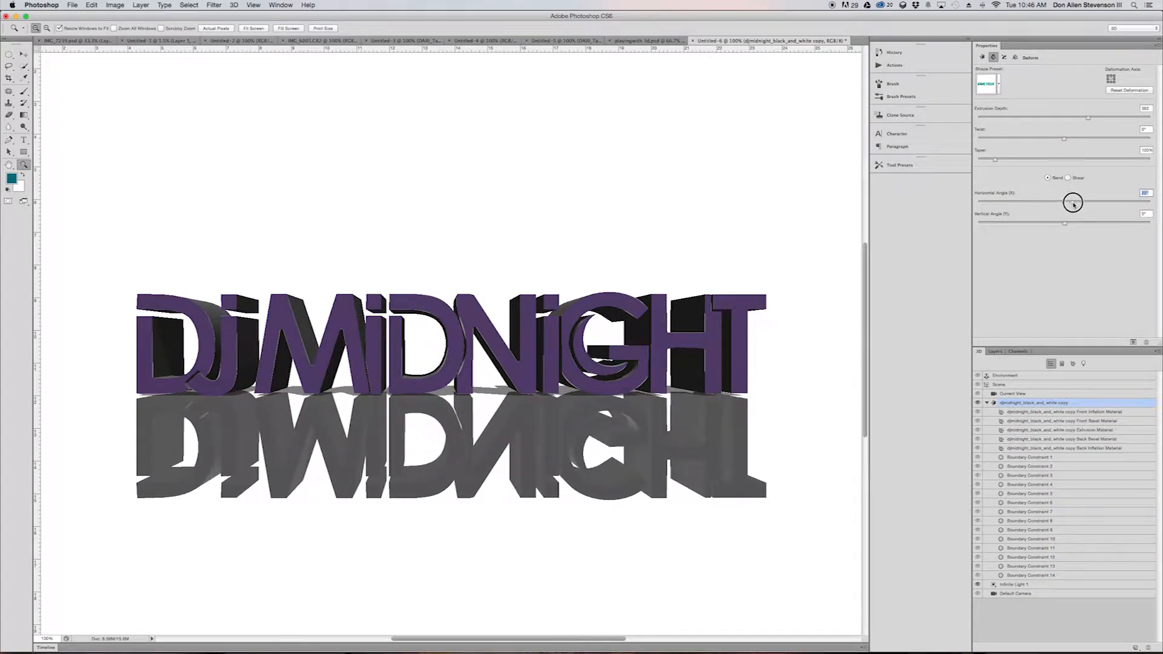
drag(1061, 206, 1073, 206)
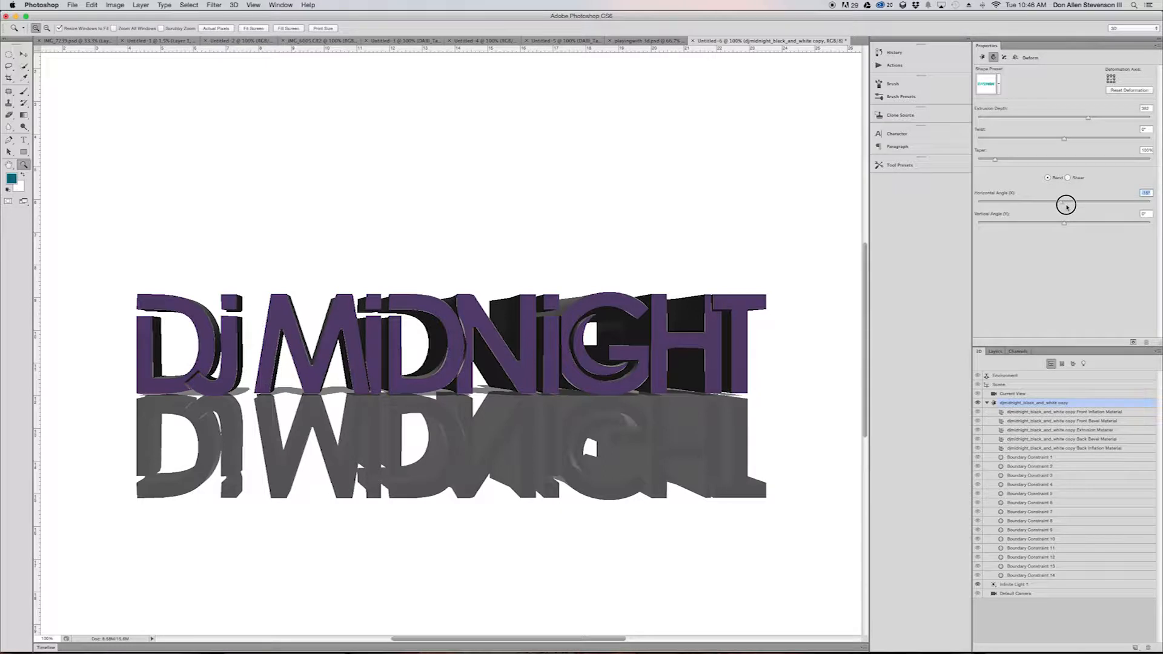
mouse_move(1057, 206)
mouse_down()
mouse_move(1046, 206)
mouse_move(1061, 206)
mouse_up()
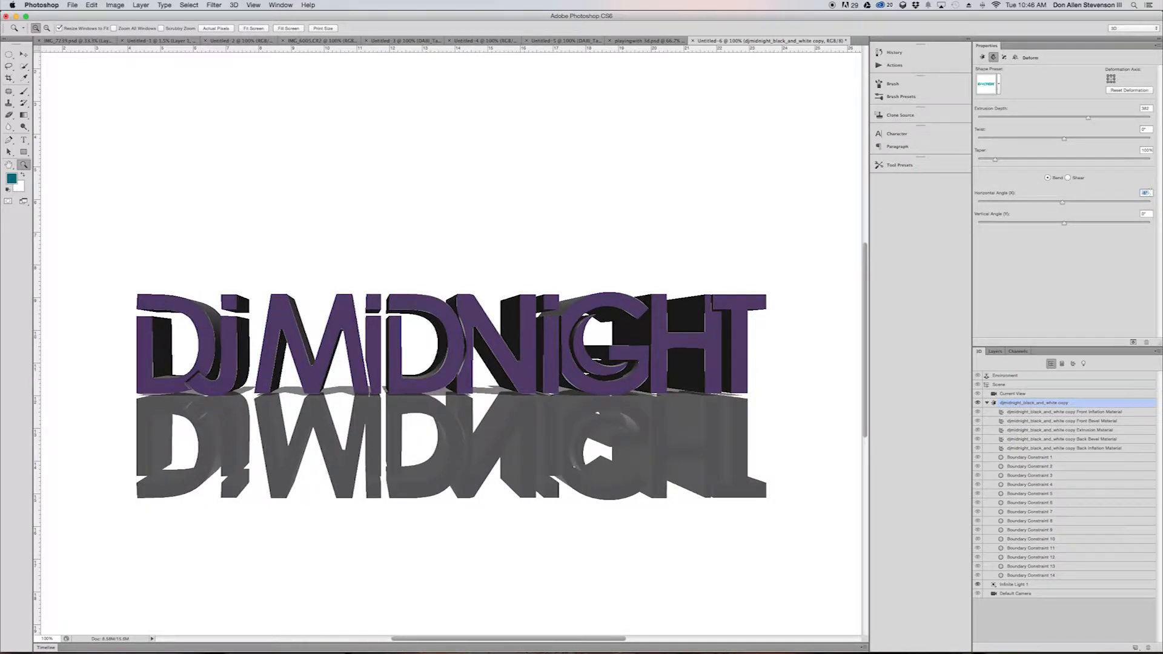
text(0)
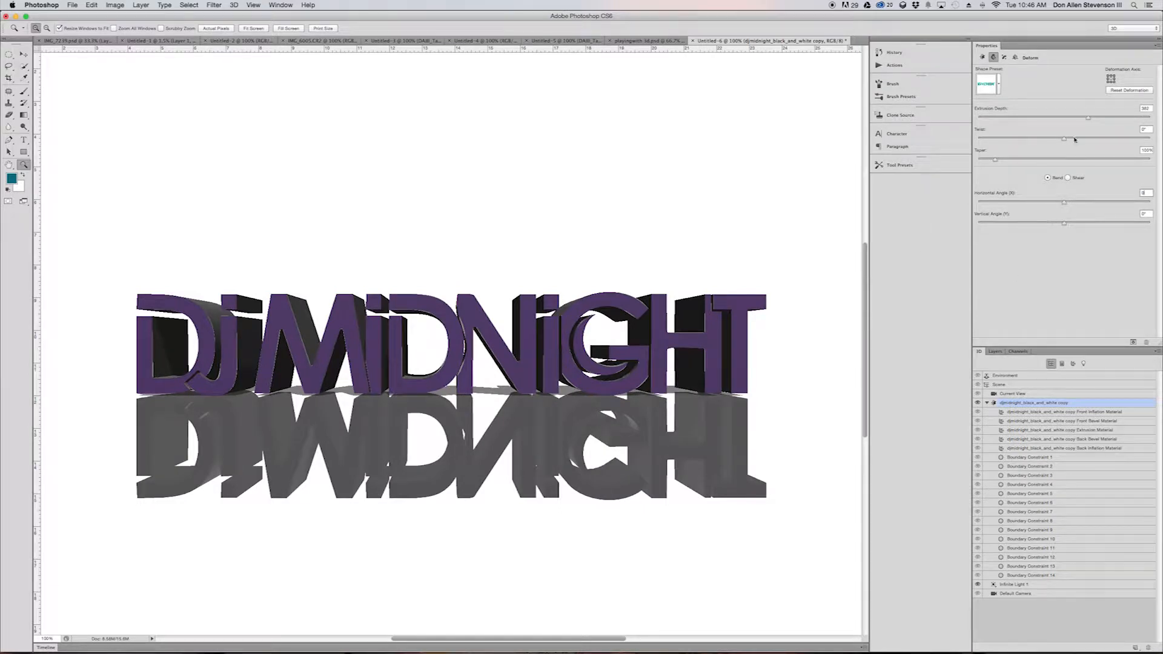
Set the mesh's cap sides to Front and Back and the inflate angle to about -11°, leaving the bevel contour Linear.
click(1005, 57)
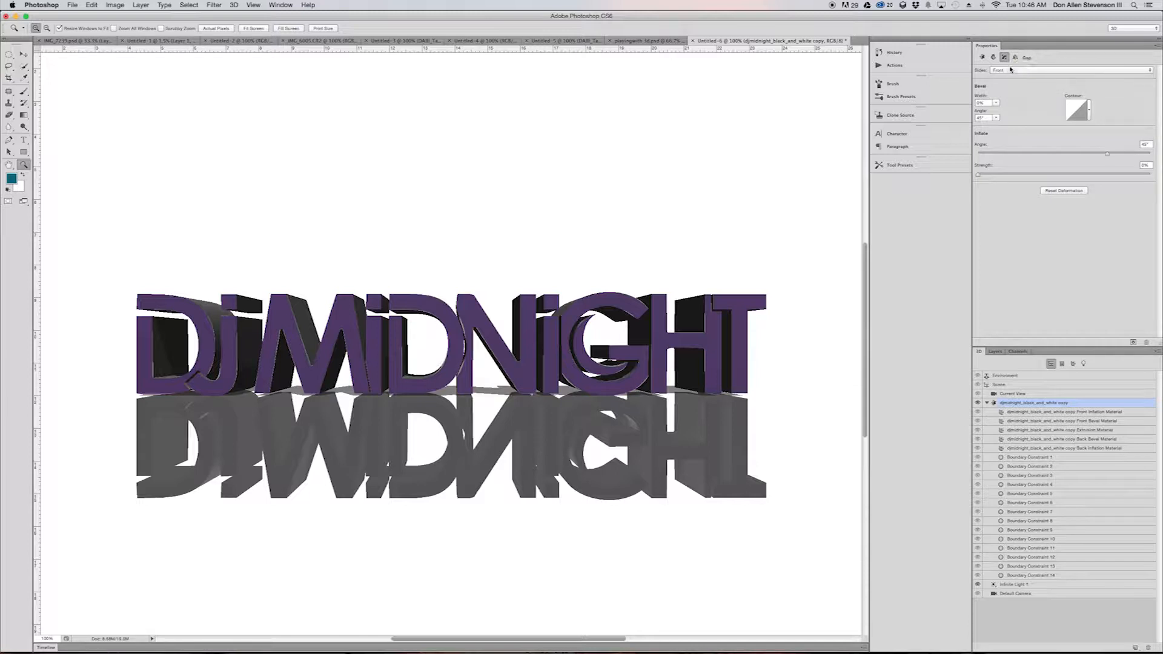
click(1016, 71)
click(1011, 71)
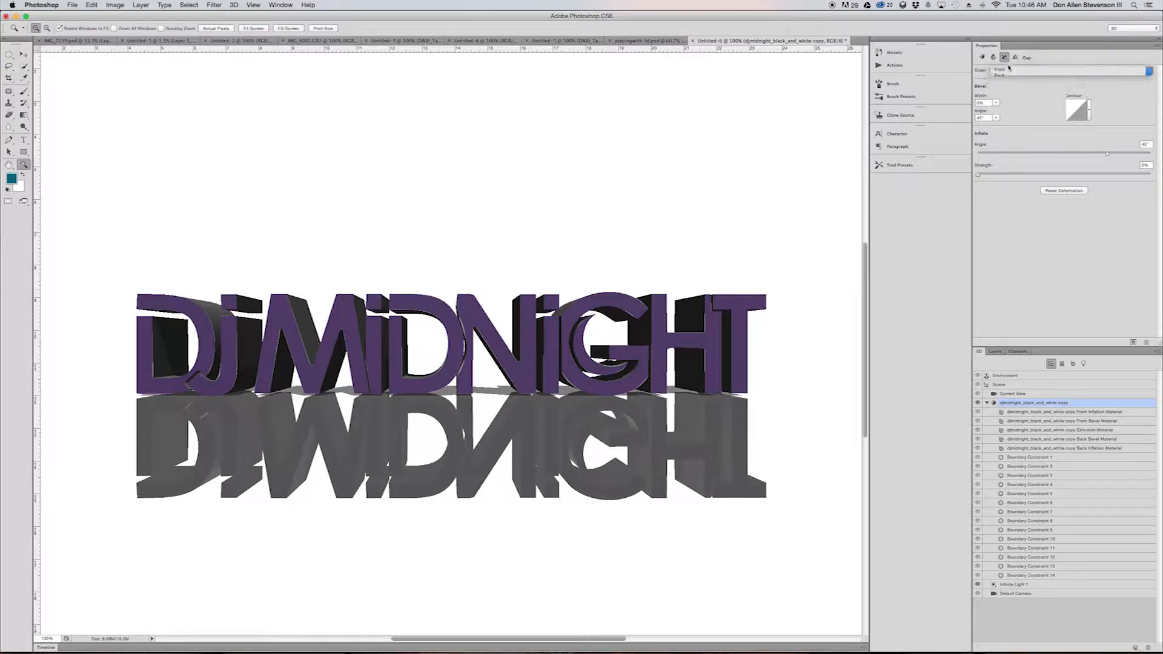
click(1007, 71)
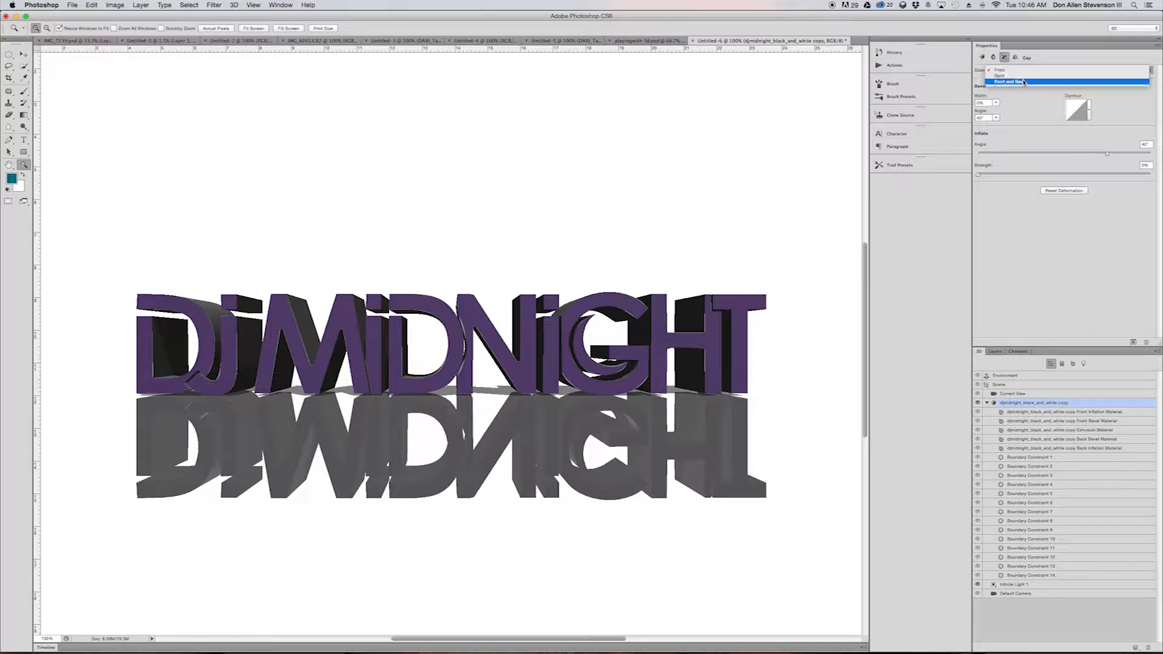
click(1022, 82)
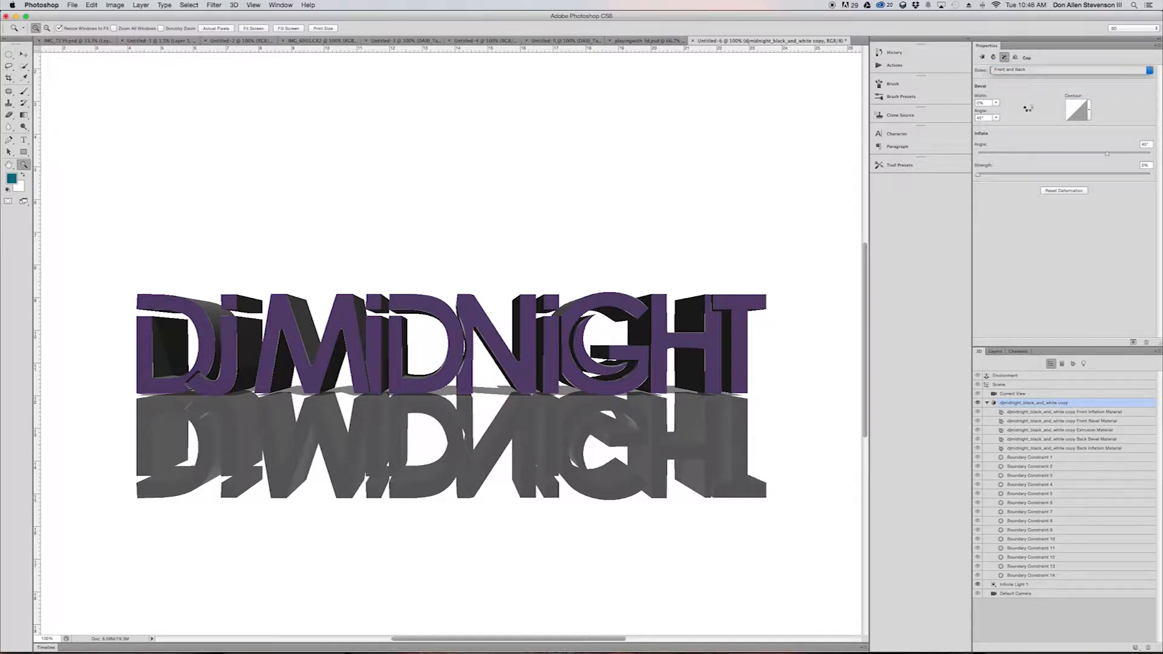
drag(1081, 155, 1053, 154)
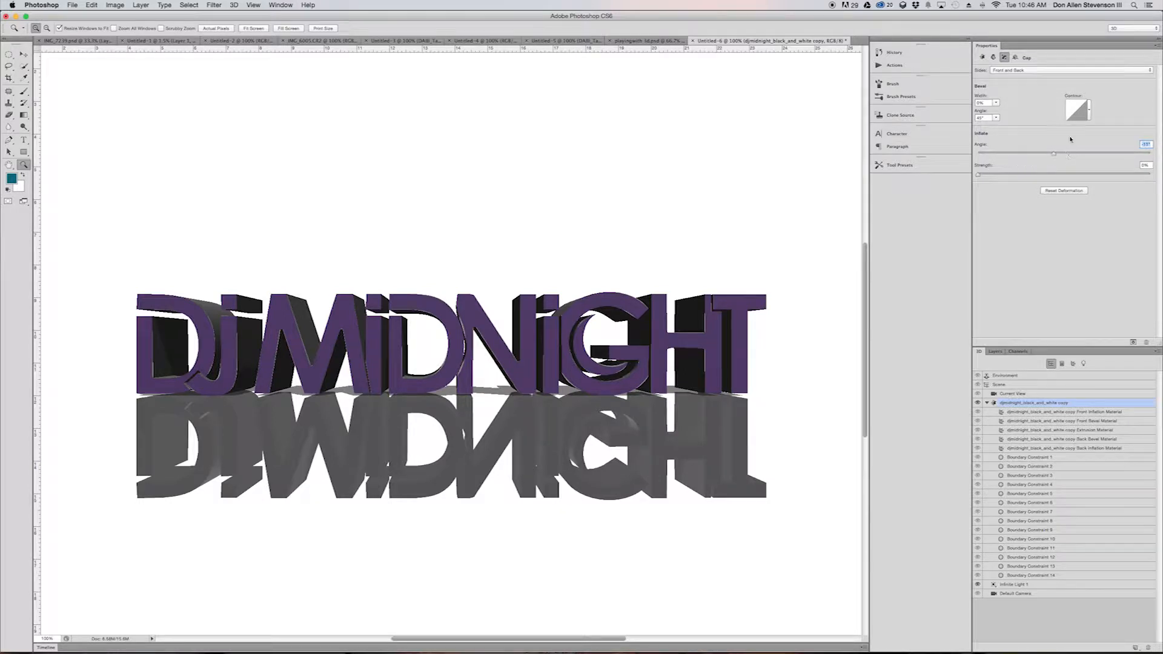
click(1085, 114)
click(642, 251)
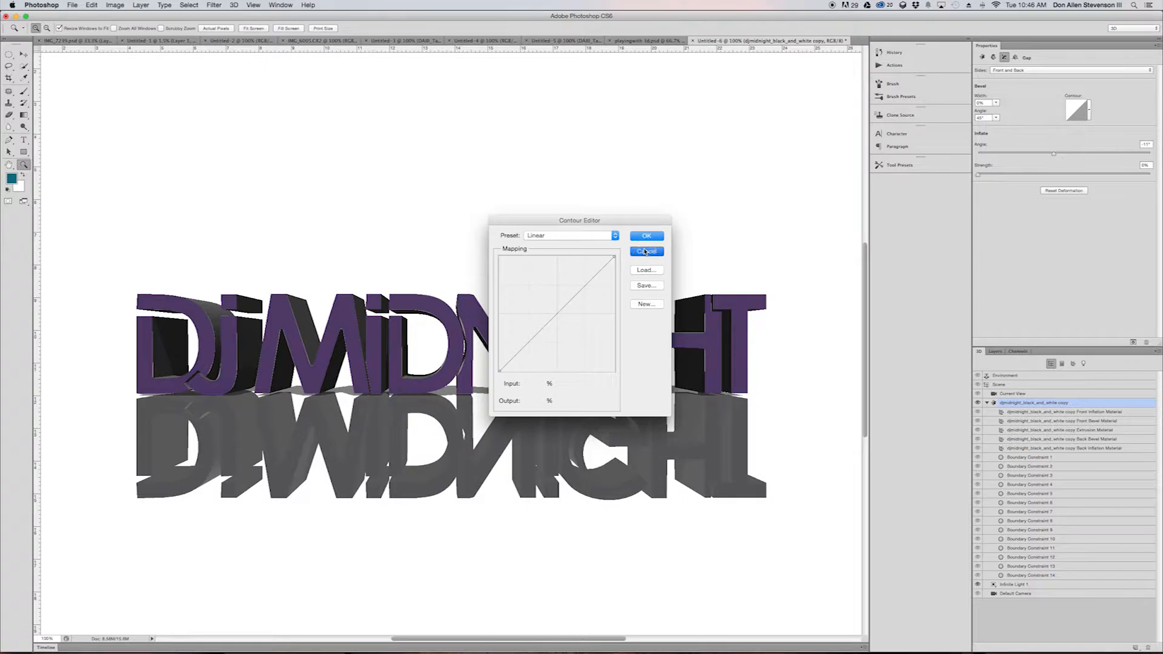
Select the infinite light with the Move tool and re-aim it so it shines from the logo's right side.
scroll(546, 354, down, 2)
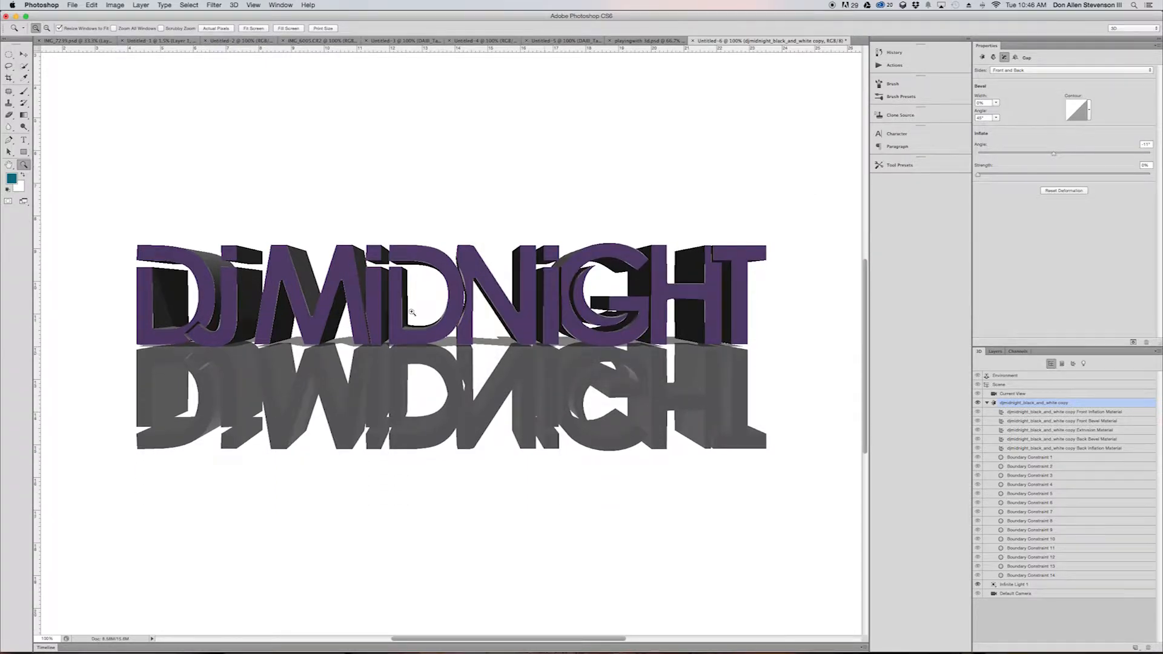
scroll(413, 313, right, 5)
scroll(415, 312, left, 5)
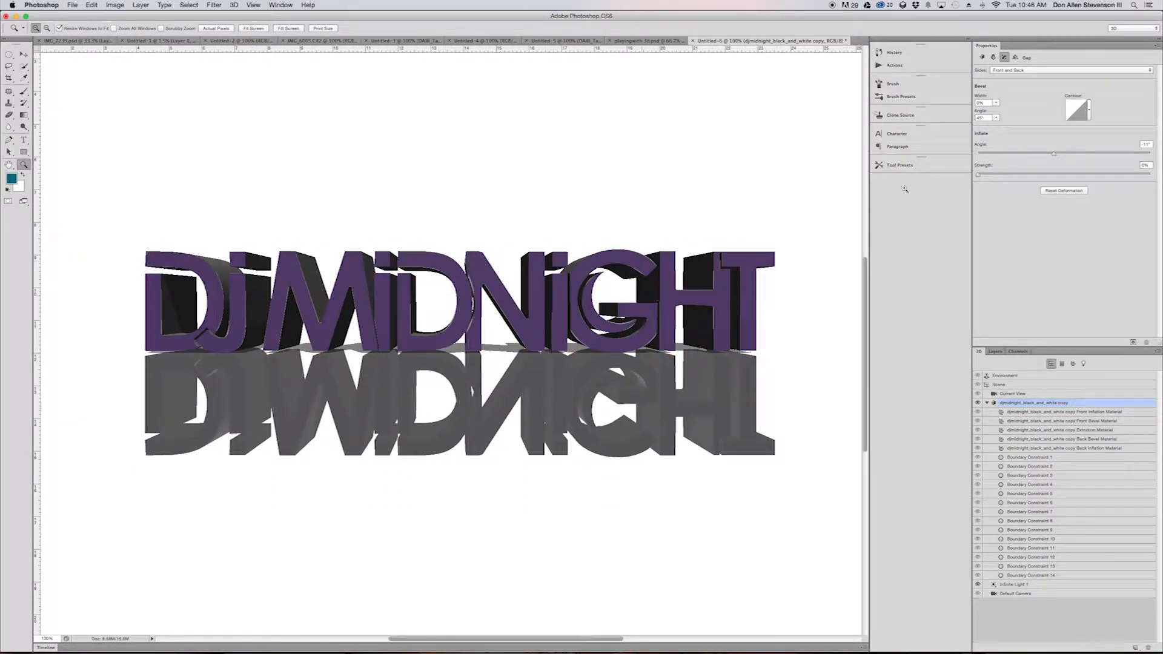
key(v)
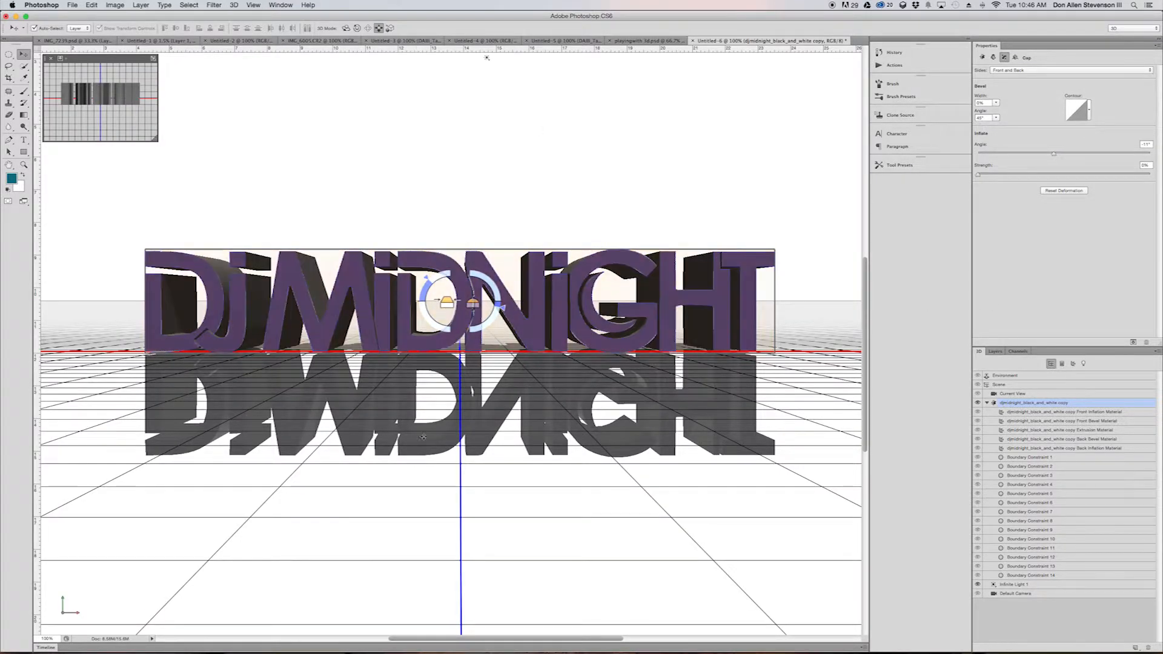
click(487, 58)
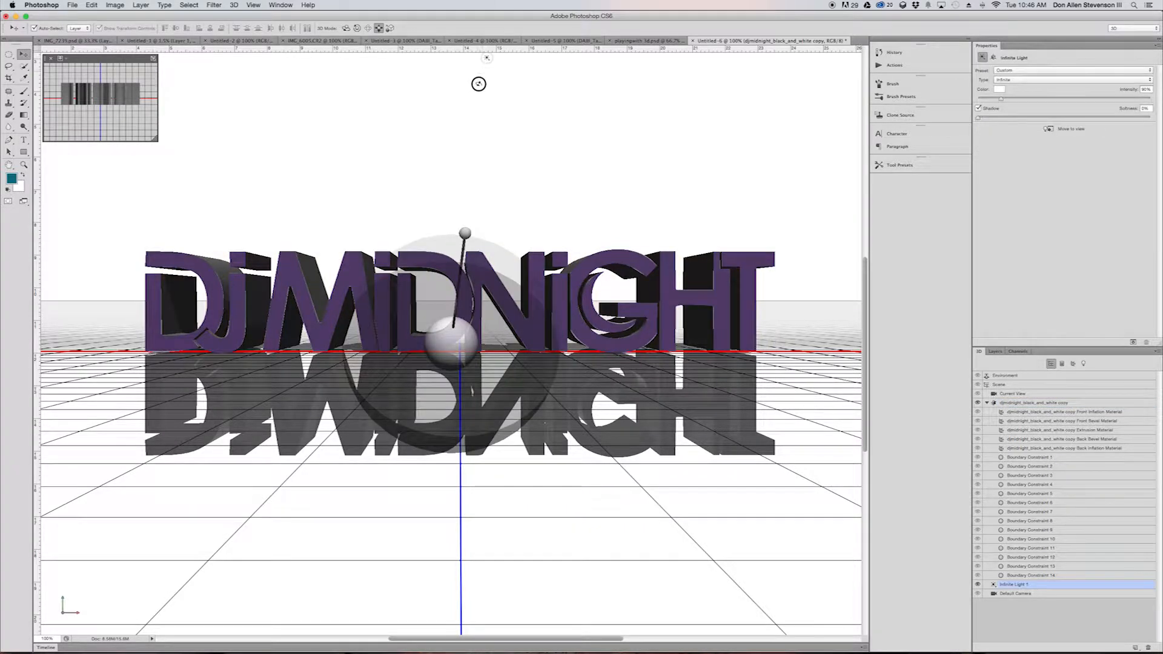
mouse_move(466, 233)
mouse_down()
mouse_move(464, 311)
mouse_move(488, 376)
mouse_move(451, 408)
mouse_move(315, 305)
mouse_move(432, 312)
mouse_move(463, 340)
mouse_move(508, 345)
mouse_move(543, 318)
mouse_move(528, 289)
mouse_move(547, 236)
mouse_move(574, 233)
mouse_move(595, 253)
mouse_move(654, 267)
mouse_move(561, 299)
mouse_move(410, 296)
mouse_move(532, 303)
mouse_move(578, 279)
mouse_move(564, 240)
mouse_move(579, 266)
mouse_move(564, 327)
mouse_move(577, 295)
mouse_move(547, 312)
mouse_up()
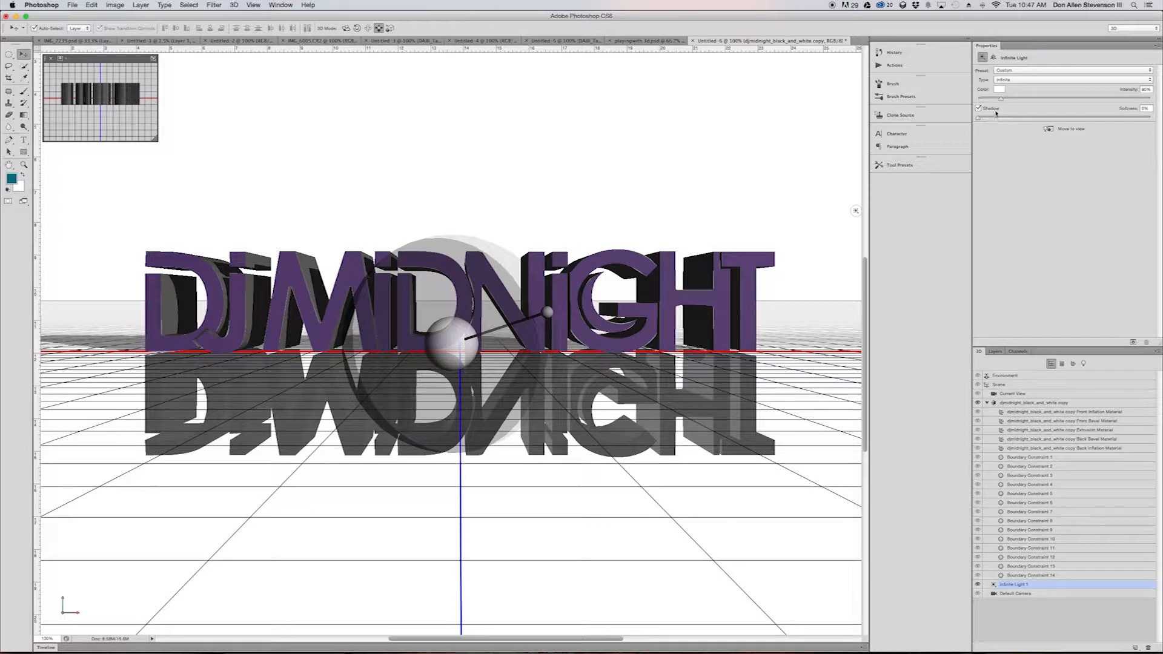
Set the infinite light's shadow softness to about 45% and its intensity to 100%.
drag(980, 119, 1057, 119)
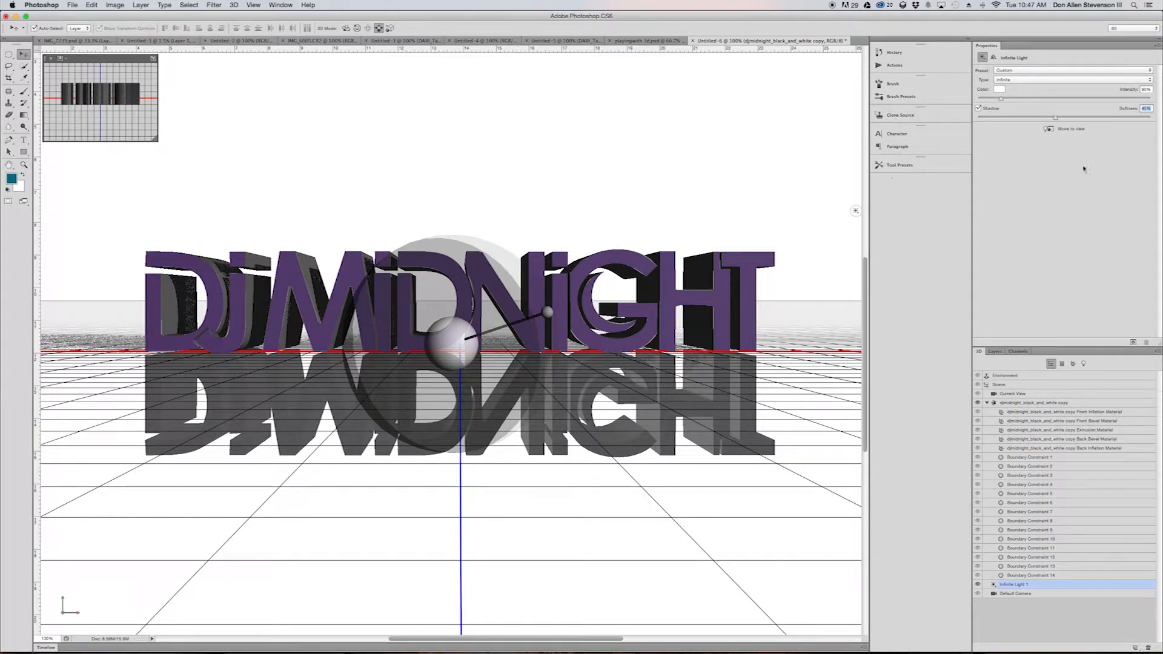
mouse_move(1002, 99)
mouse_down()
mouse_move(1103, 99)
mouse_move(1028, 98)
mouse_move(996, 119)
mouse_up()
text(100)
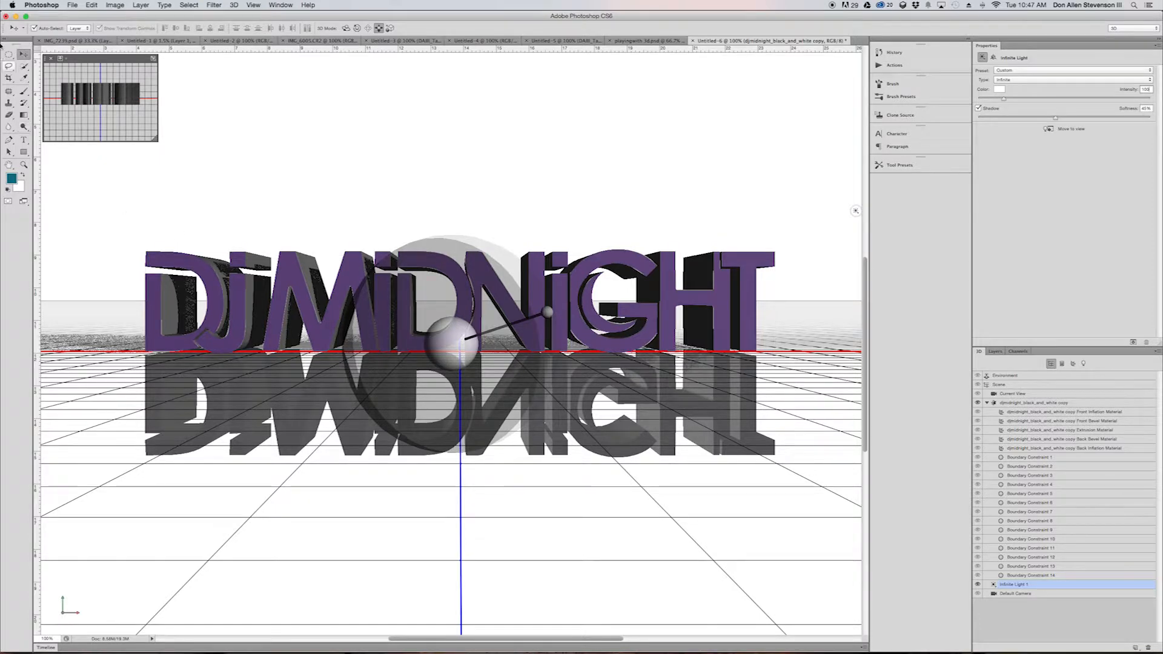
Select the whole logo mesh and lift it slightly above the ground plane, undoing the trial rotation first.
click(992, 58)
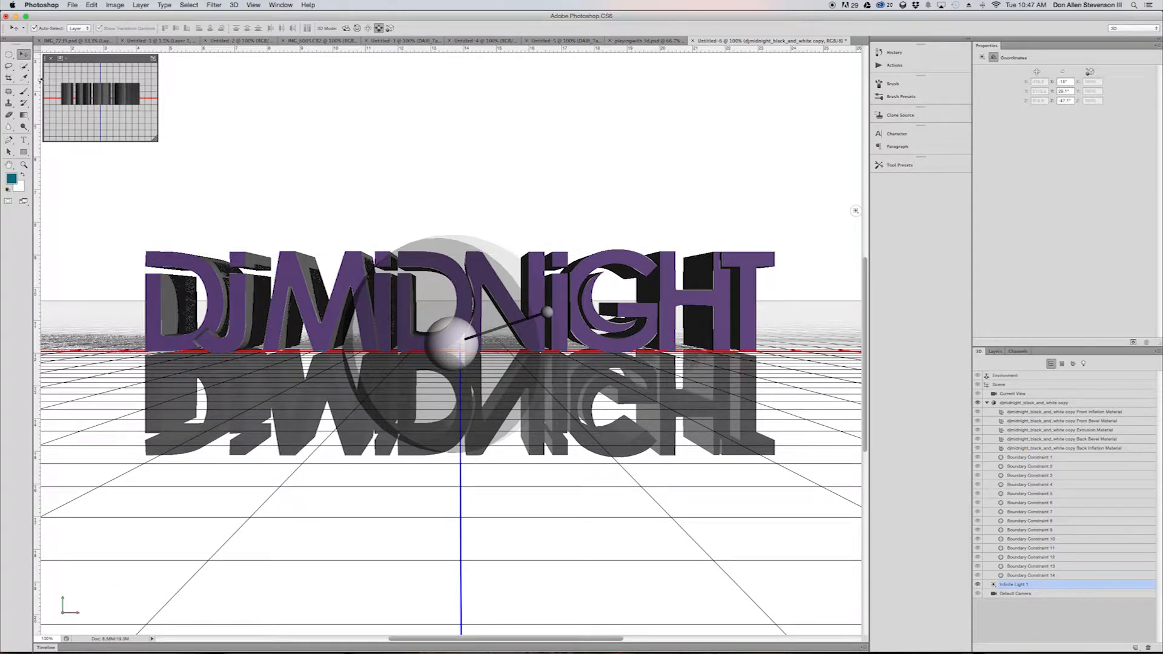
click(1033, 394)
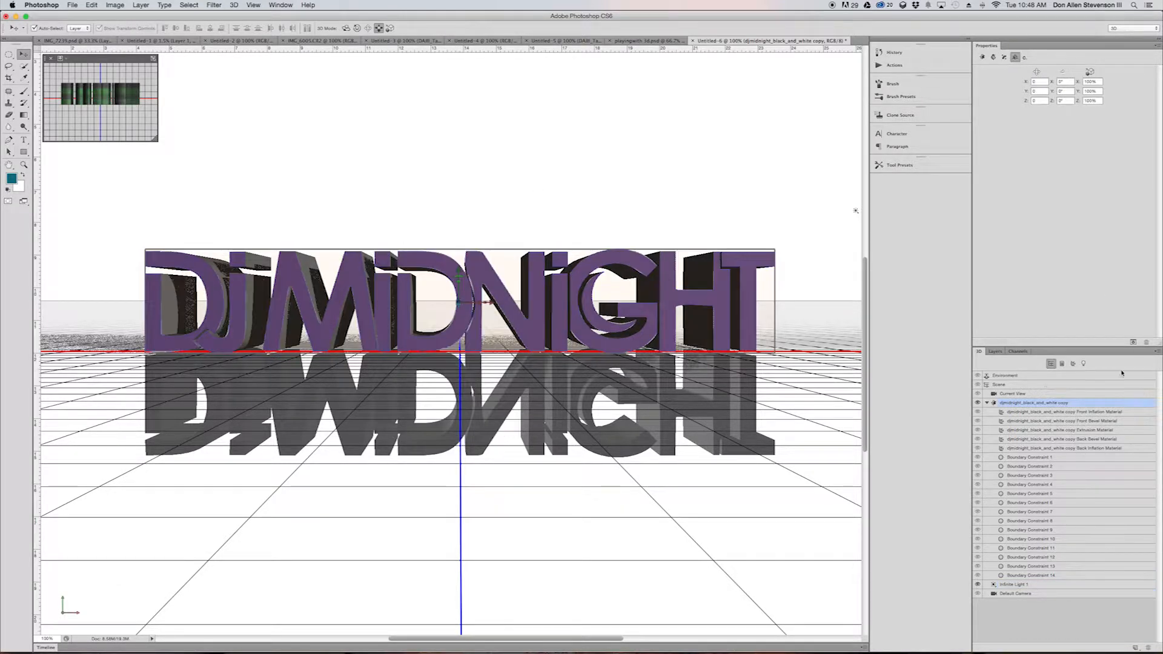
click(1033, 404)
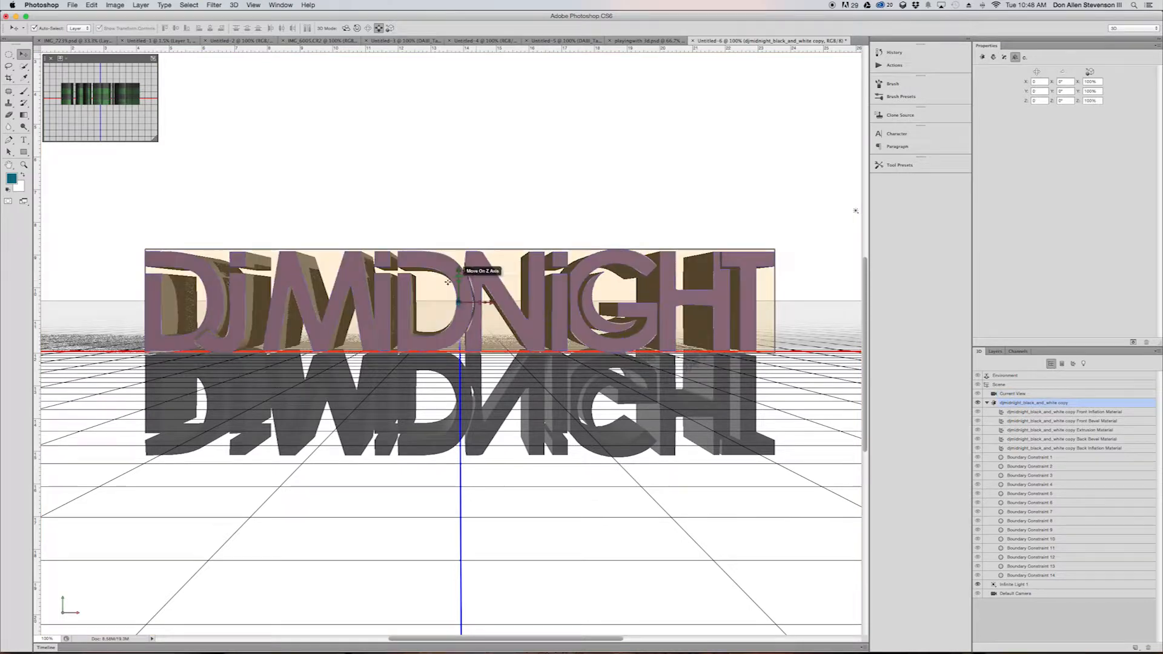
click(457, 253)
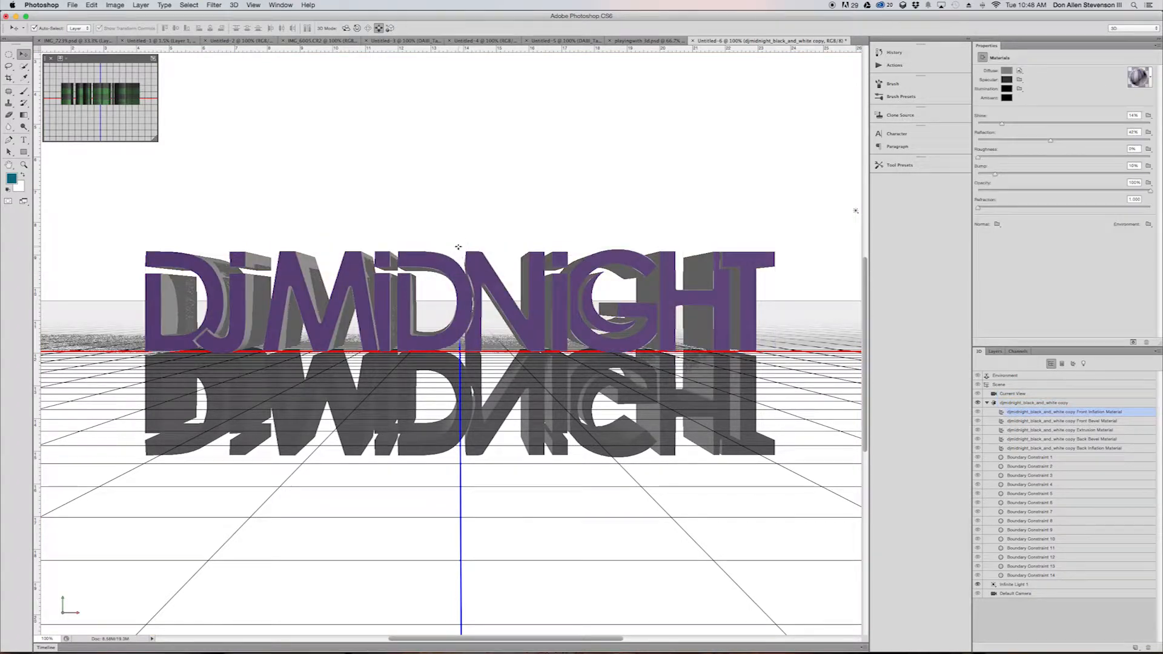
click(464, 303)
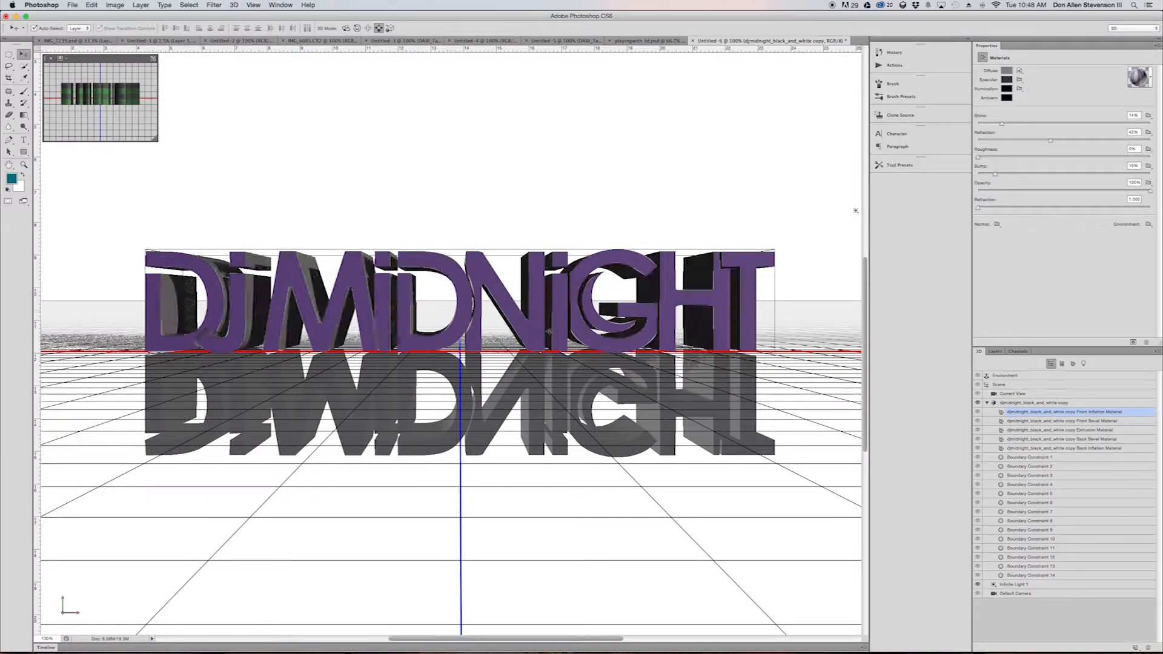
click(464, 303)
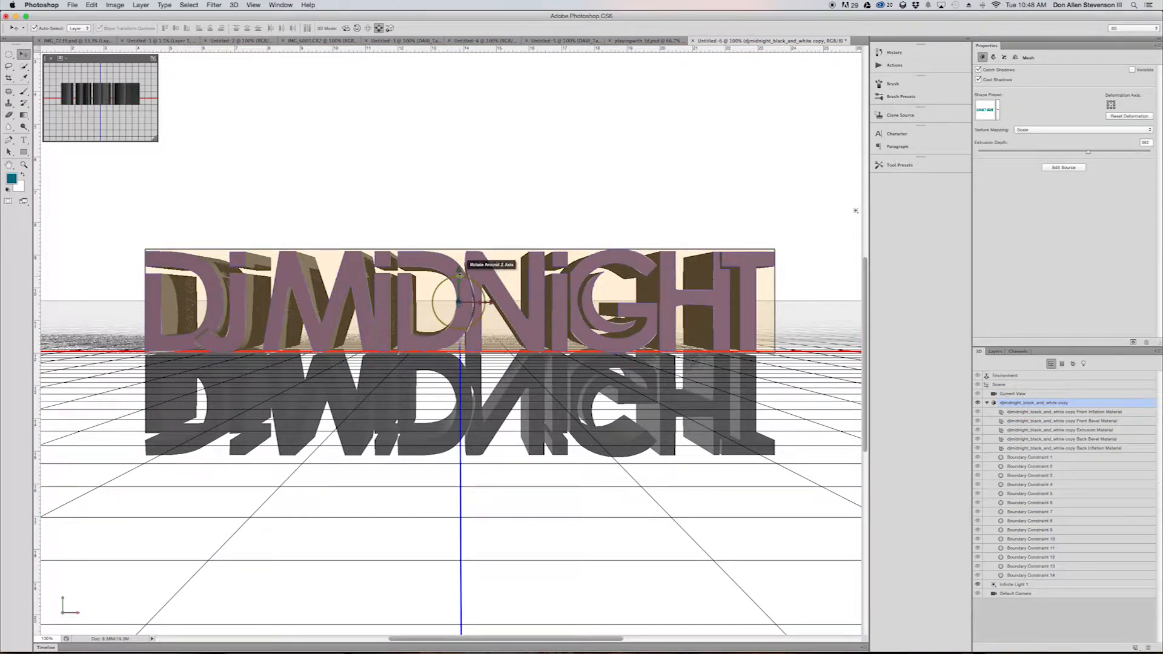
drag(459, 276, 470, 307)
key(super+z)
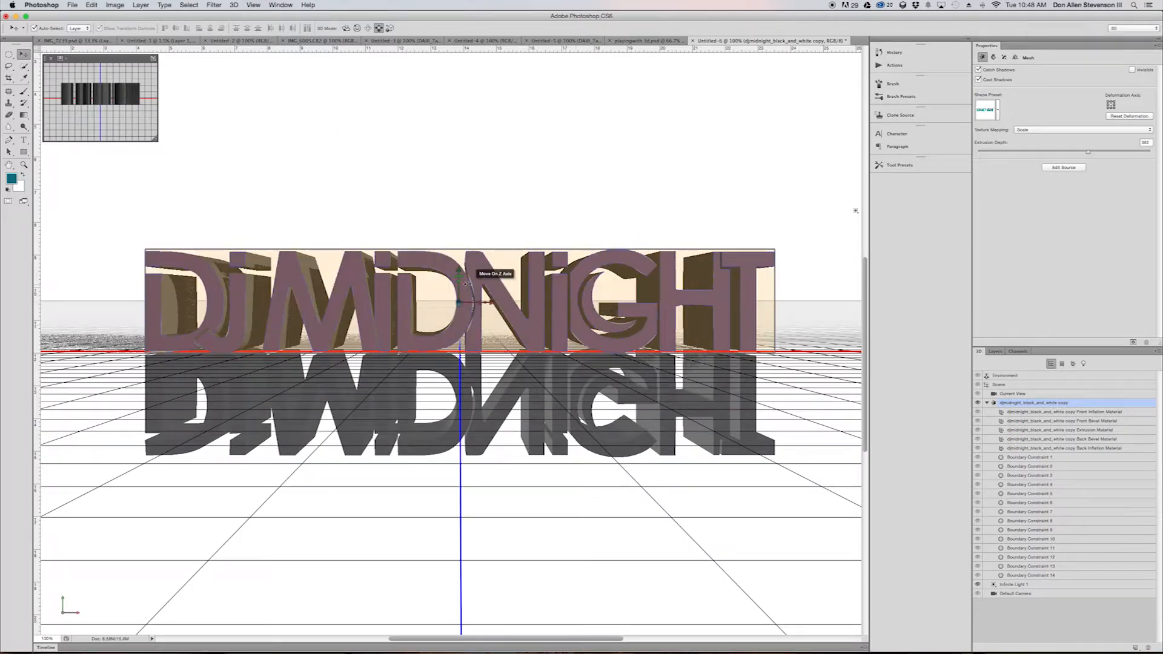
mouse_move(459, 271)
mouse_down()
mouse_move(467, 174)
mouse_move(469, 306)
mouse_move(475, 256)
mouse_move(472, 268)
mouse_up()
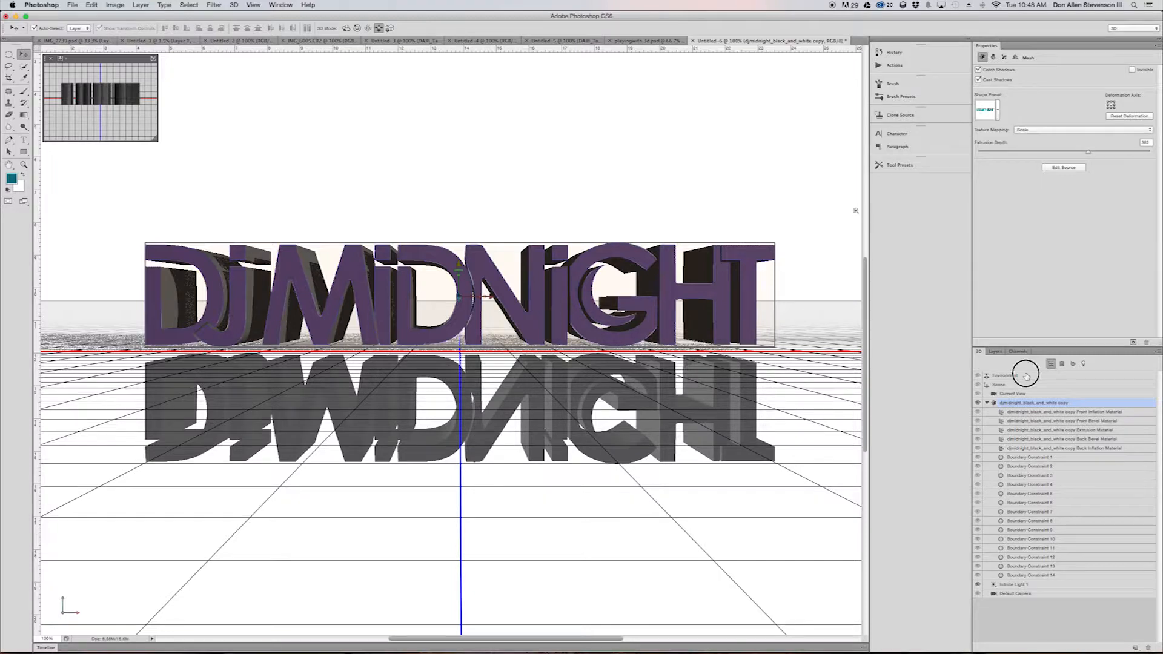
Set the environment's ground plane reflection roughness to 14% and render the 3D scene.
click(1026, 376)
click(1148, 179)
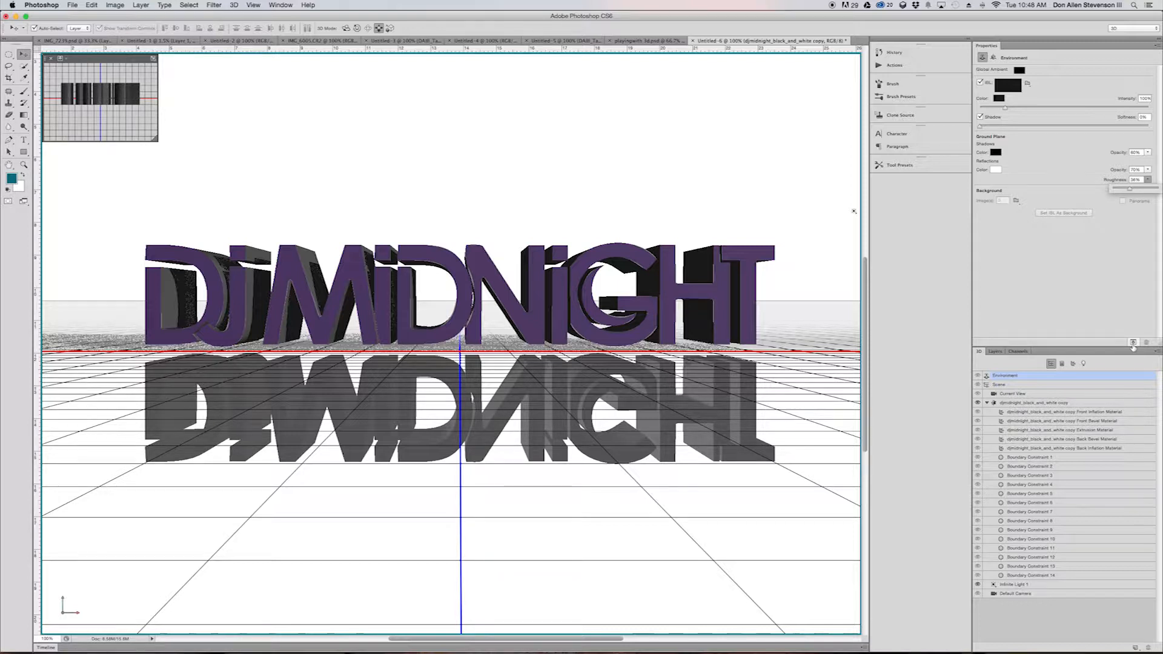
click(1133, 343)
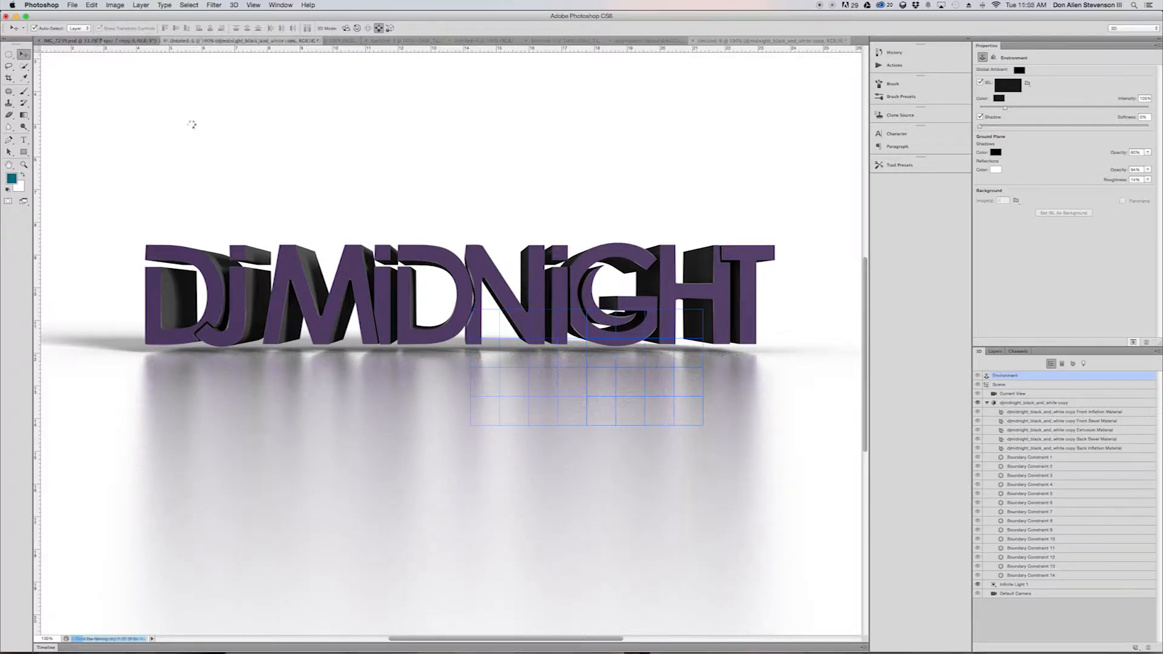
click(191, 124)
click(191, 124)
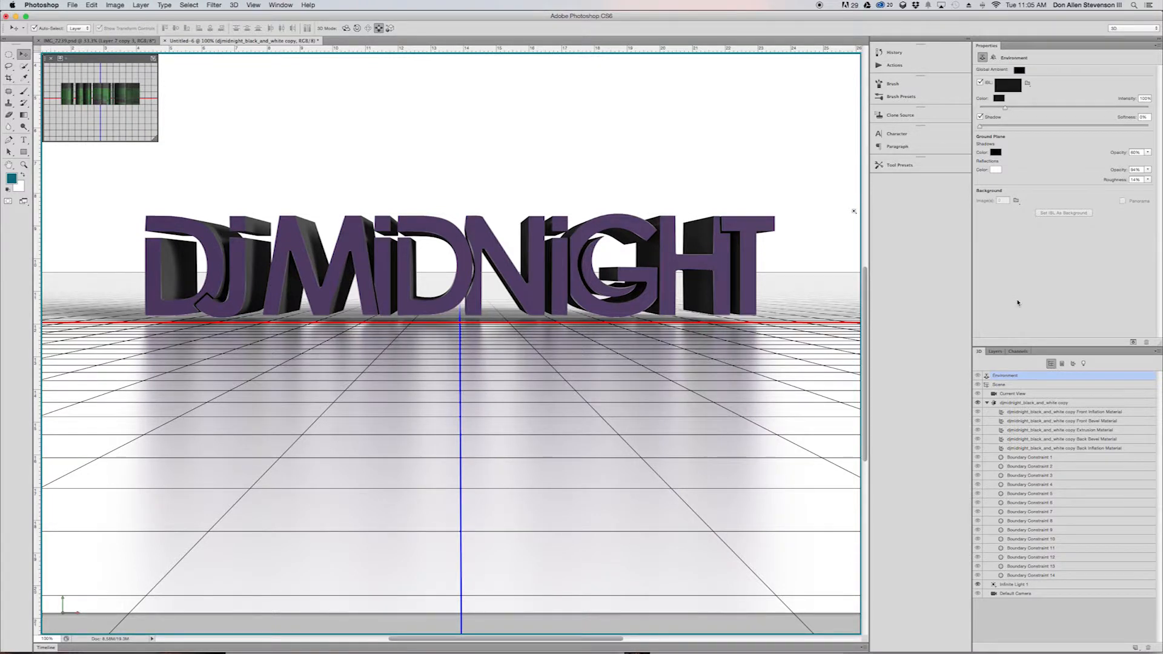
Examine the rendered logo at different zoom levels without the 3D guides, toggling Layer 0's visibility off and back on.
click(995, 351)
click(1044, 540)
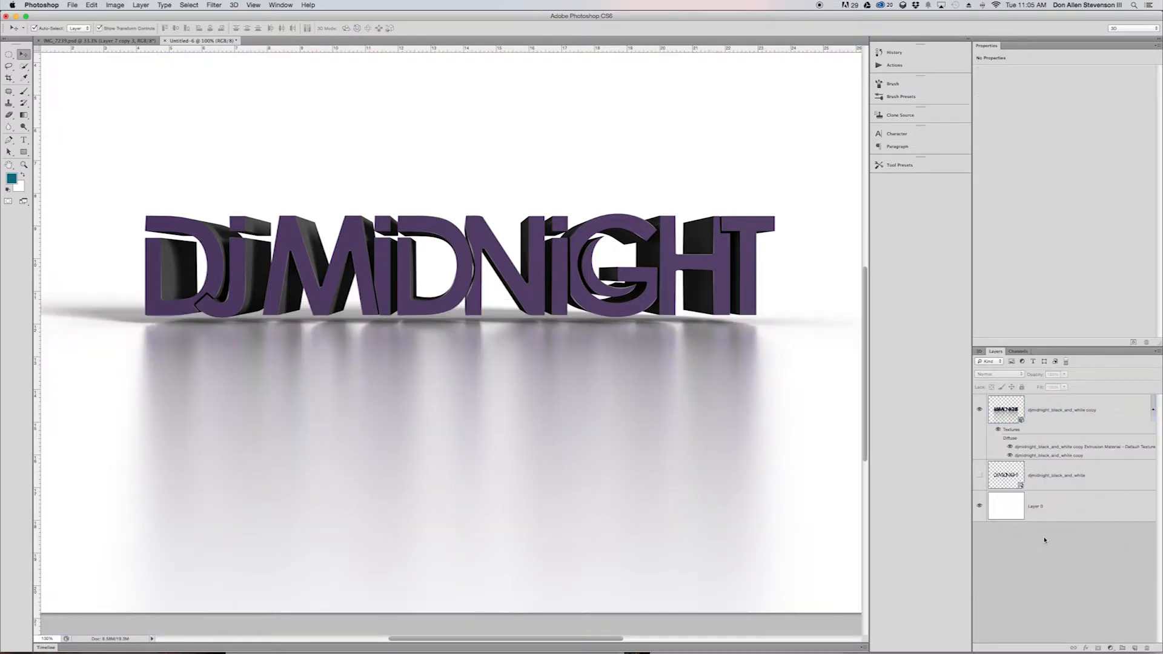
click(23, 164)
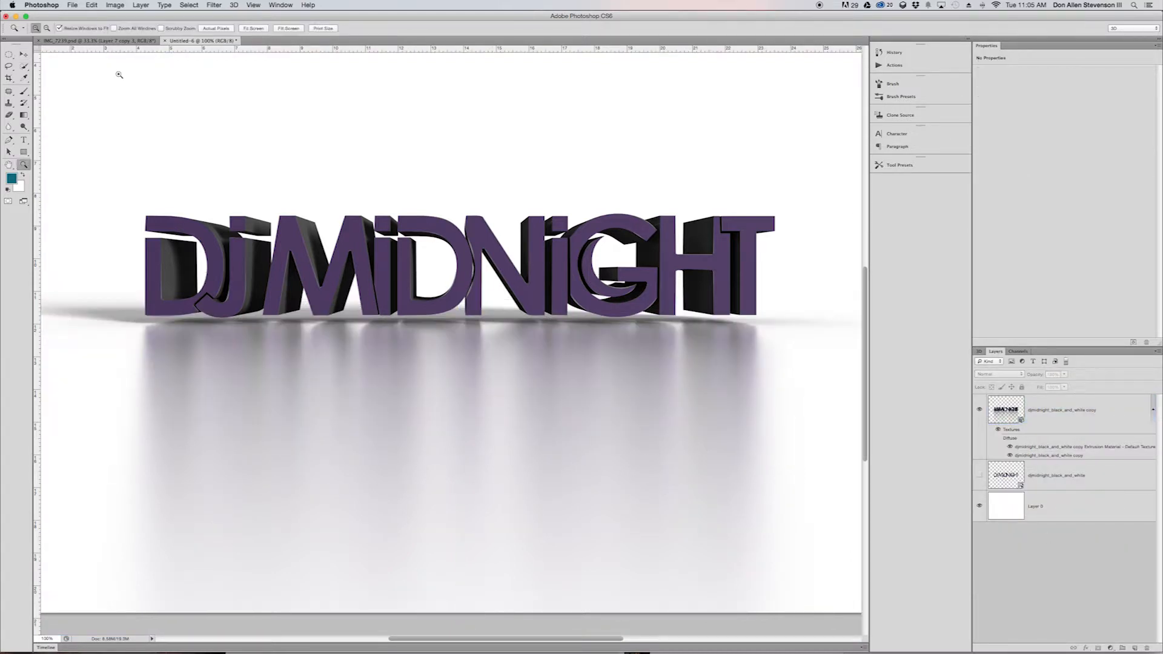
click(254, 27)
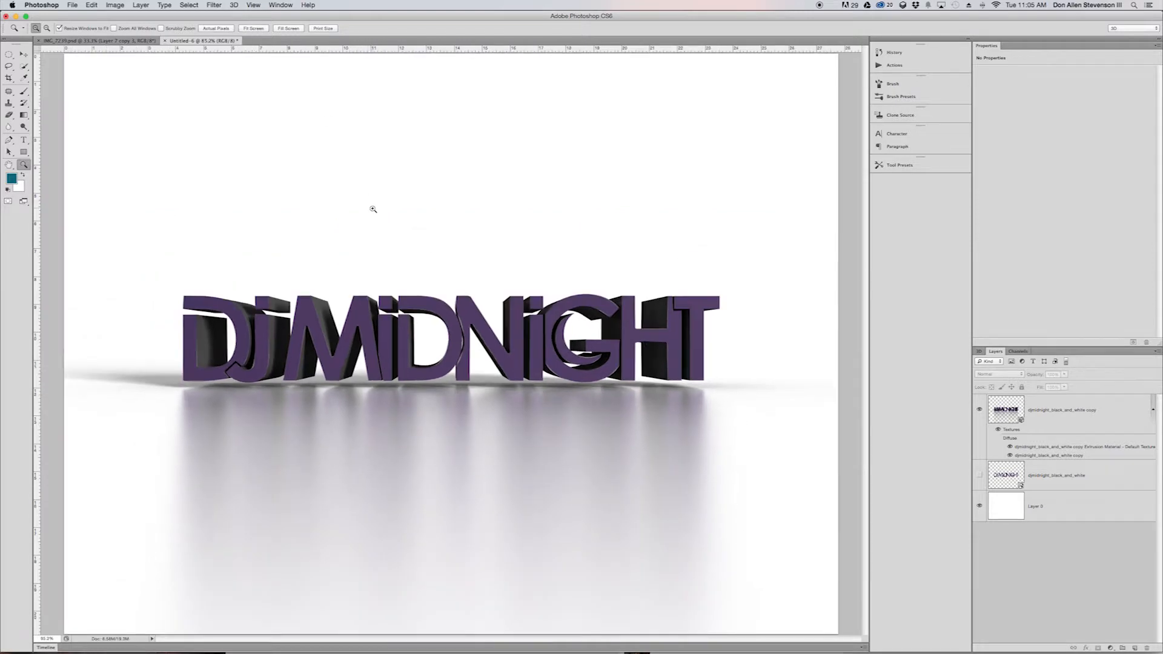
alt+click(376, 285)
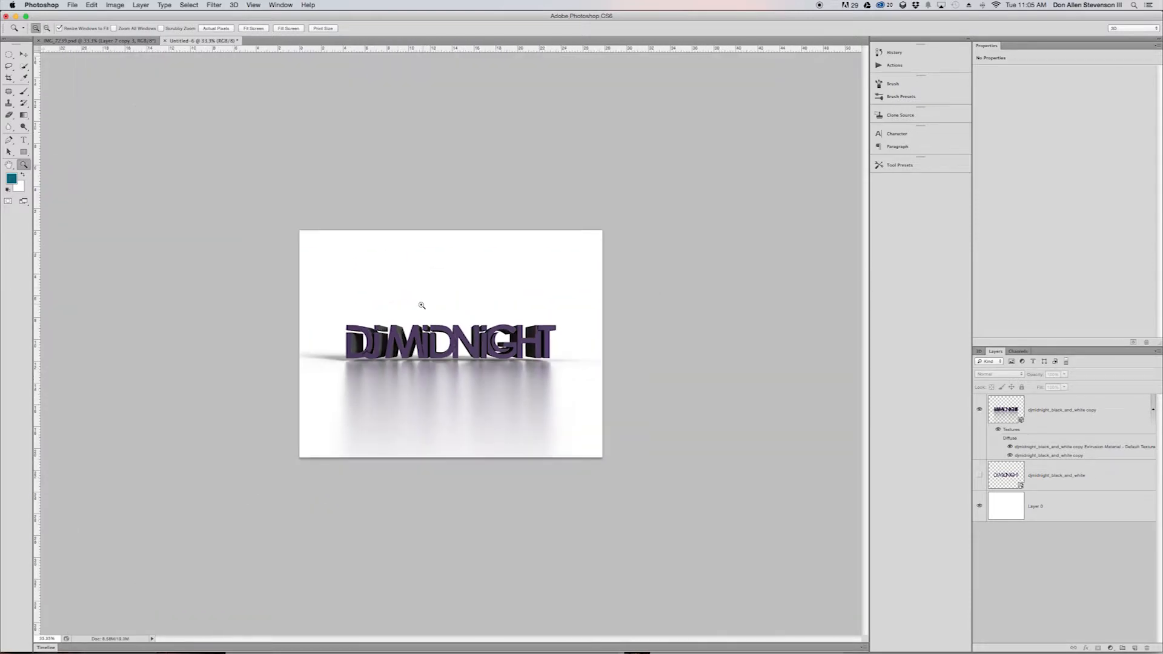
click(414, 335)
click(413, 334)
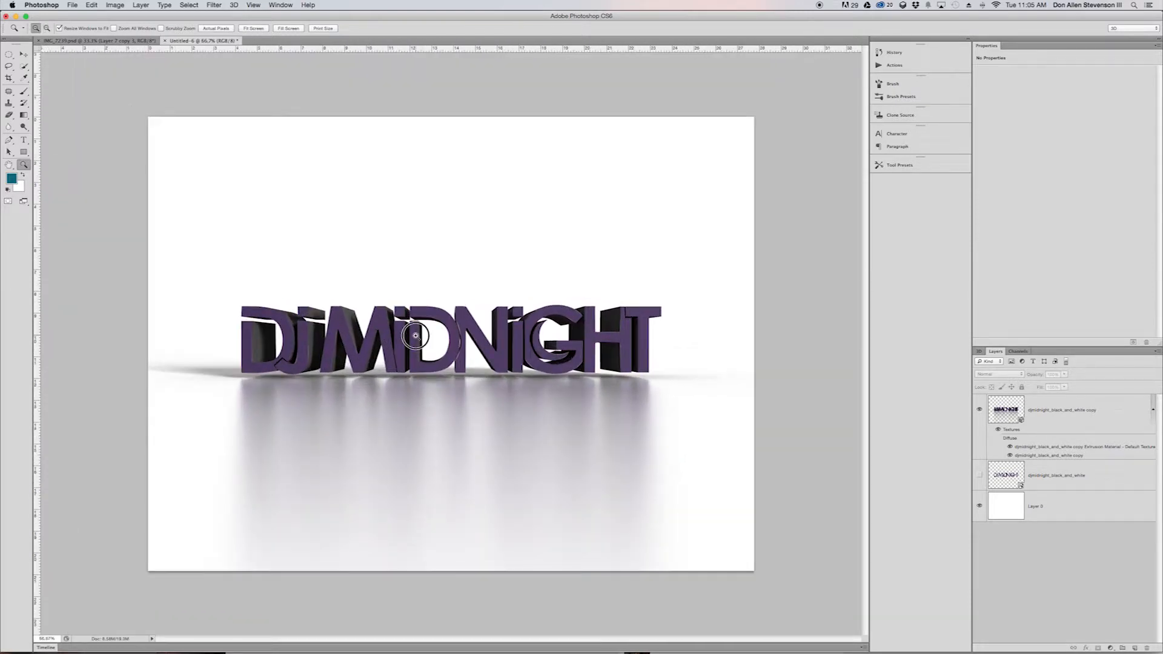
click(410, 330)
alt+click(458, 335)
click(979, 507)
click(979, 506)
double_click(1069, 507)
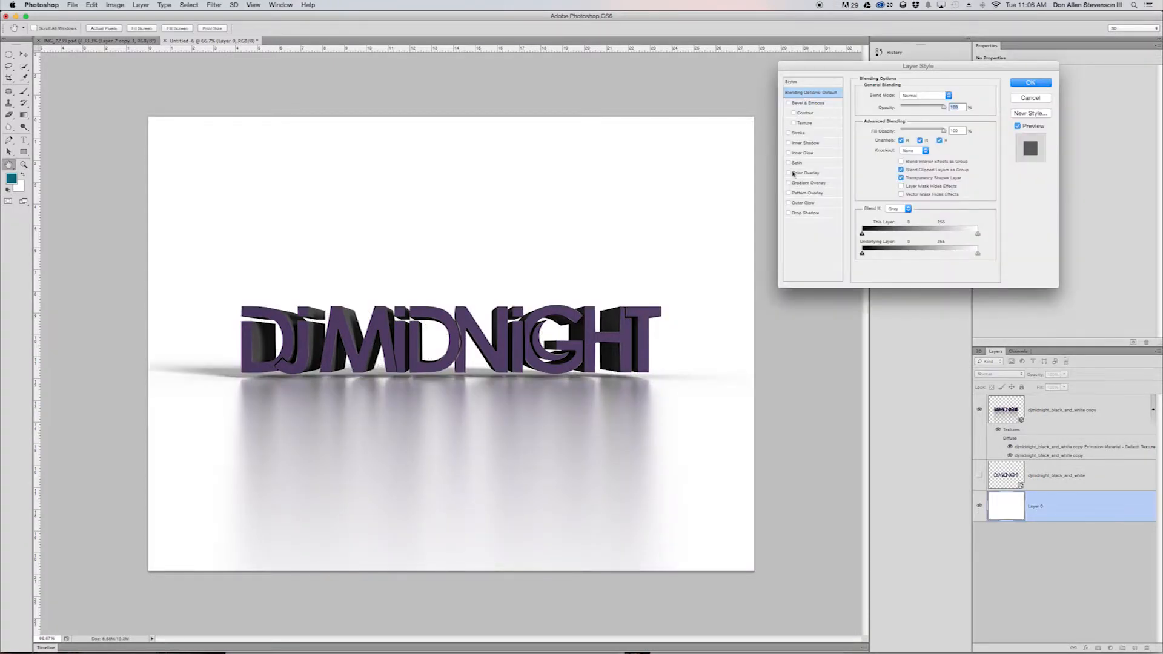
click(789, 174)
click(805, 174)
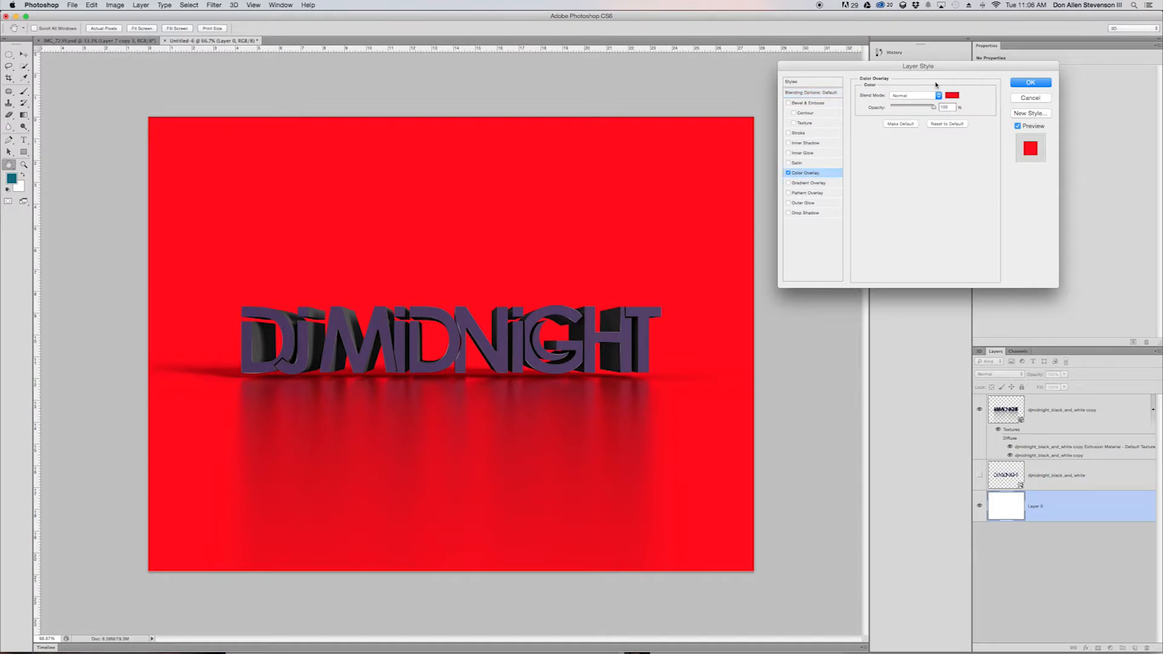
click(952, 95)
click(545, 310)
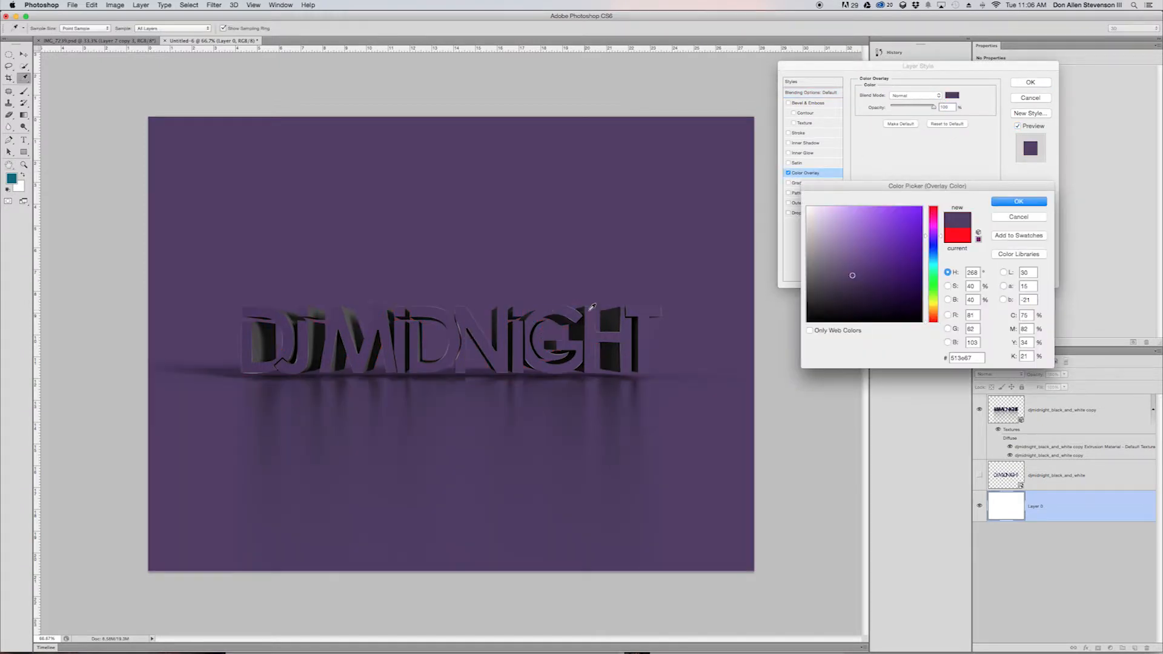
click(919, 287)
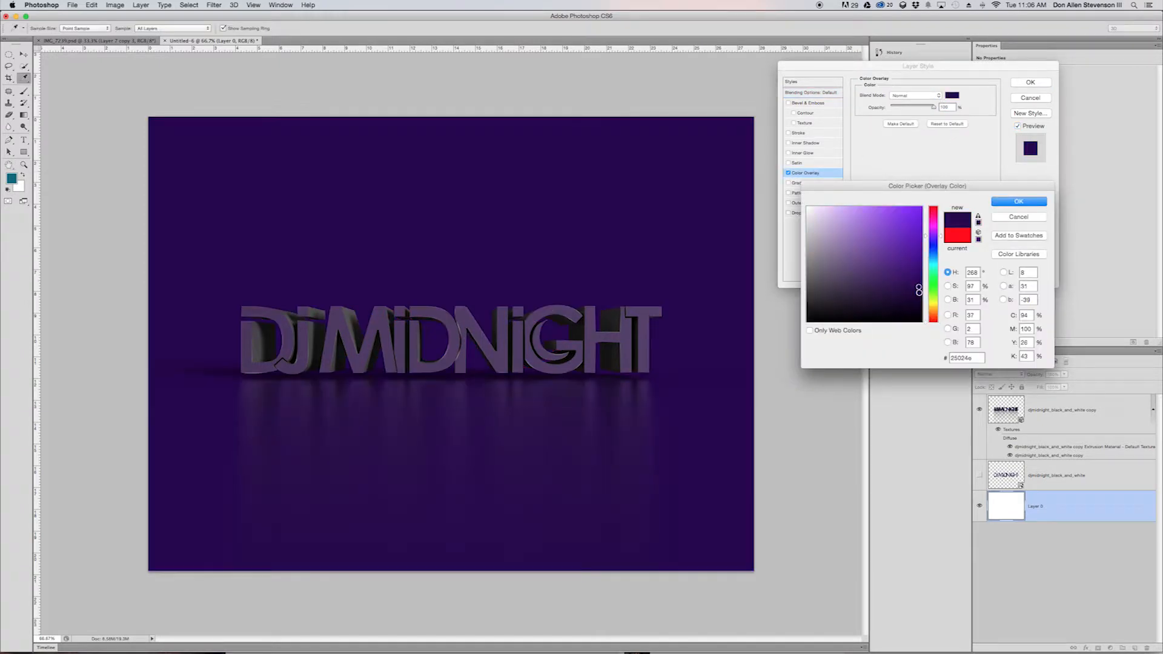
click(901, 299)
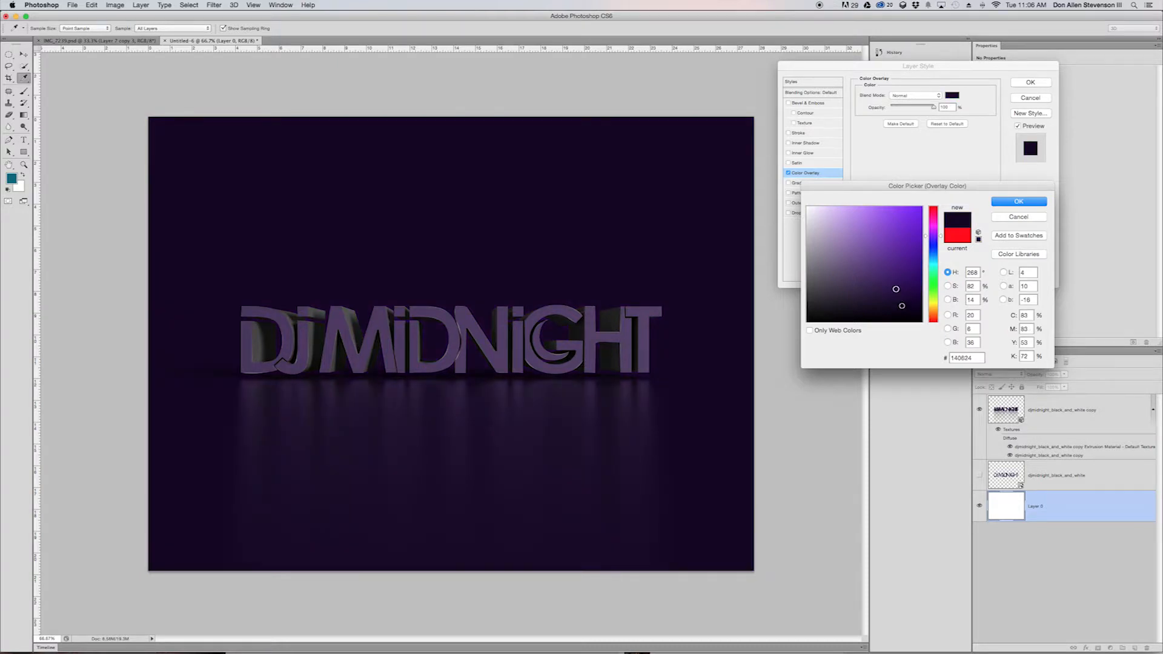
mouse_move(891, 290)
mouse_down()
mouse_move(917, 334)
mouse_move(884, 309)
mouse_move(943, 324)
mouse_move(901, 289)
mouse_move(922, 297)
mouse_move(909, 218)
mouse_move(780, 183)
mouse_up()
drag(841, 212, 786, 212)
mouse_move(878, 241)
mouse_down()
mouse_move(909, 253)
mouse_move(922, 277)
mouse_up()
click(1019, 218)
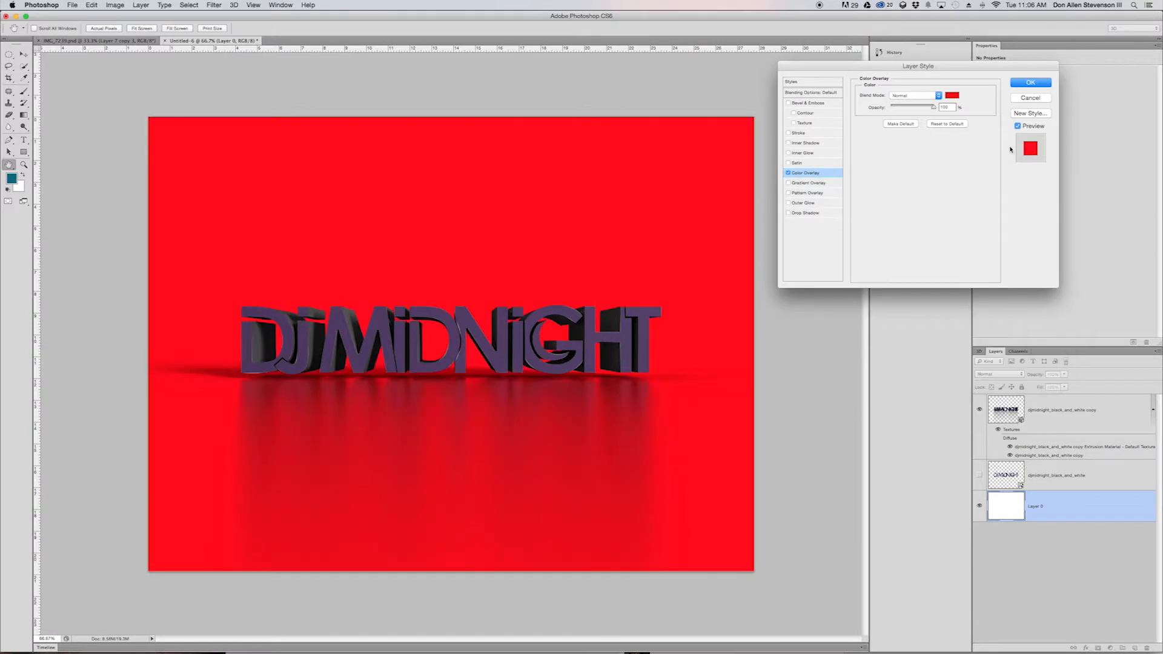
click(1029, 97)
Add a Color Balance adjustment above the 3D logo layer and shift its Shadows to about -28 cyan, -58 magenta and -19 yellow.
click(1060, 411)
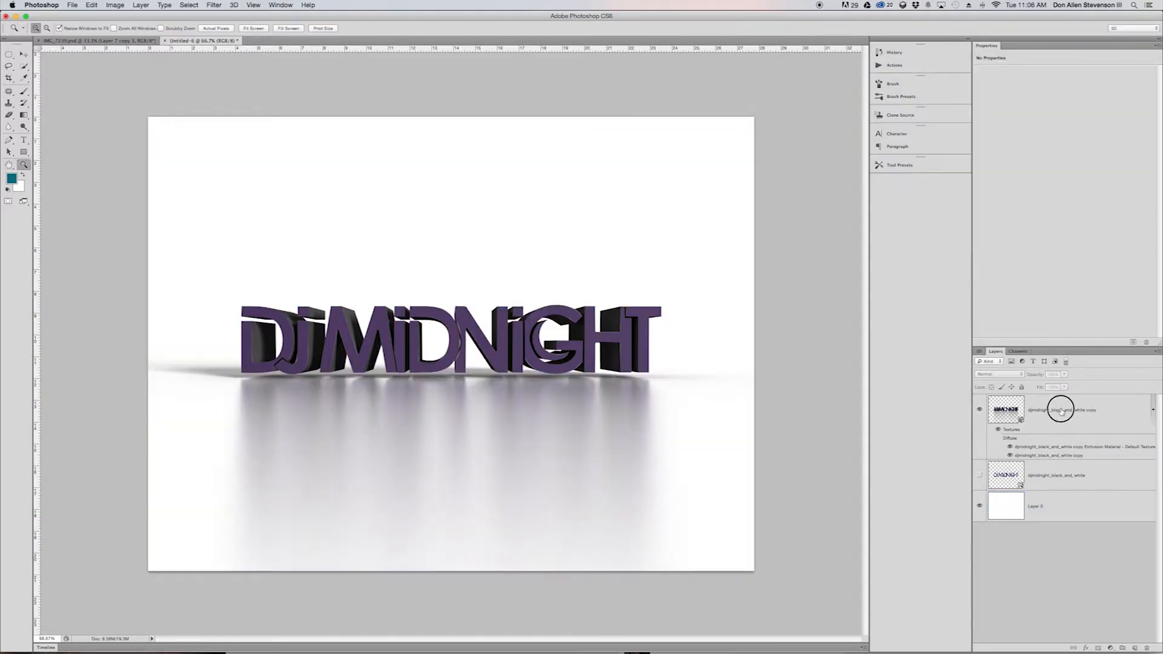
click(1109, 648)
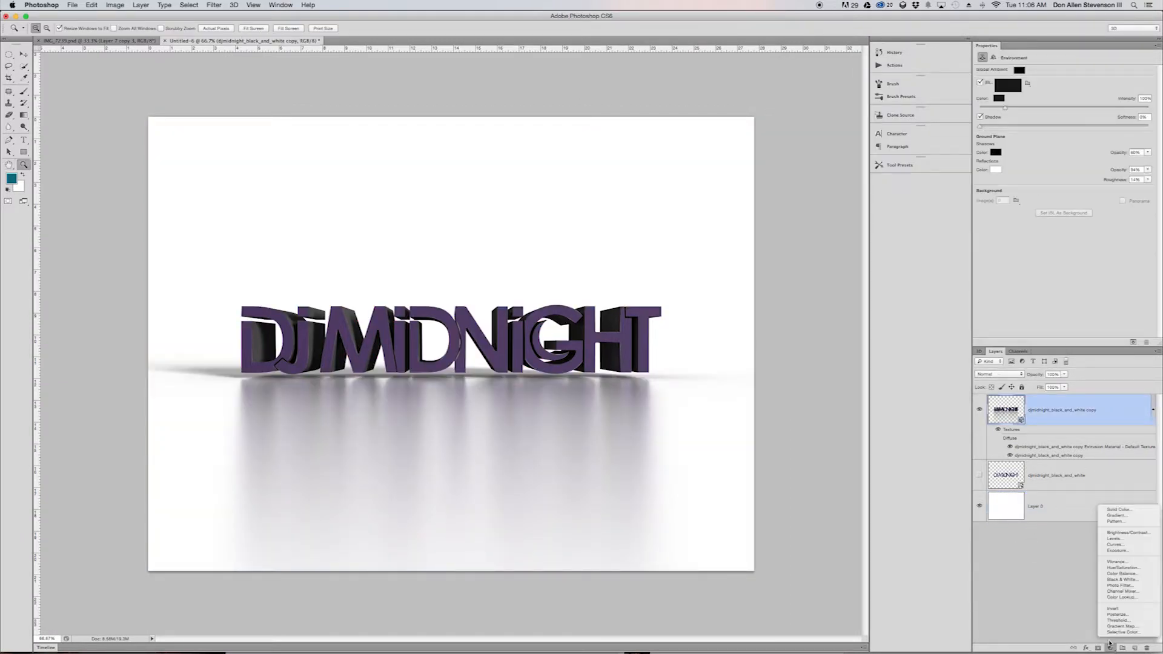
click(1132, 574)
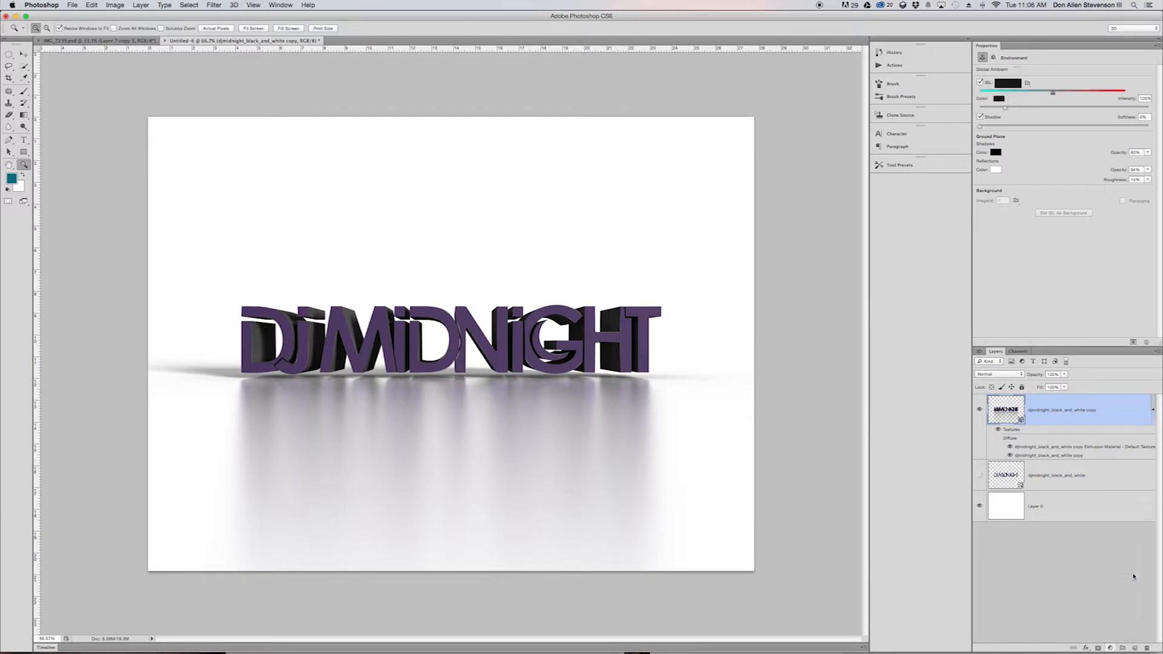
click(1039, 73)
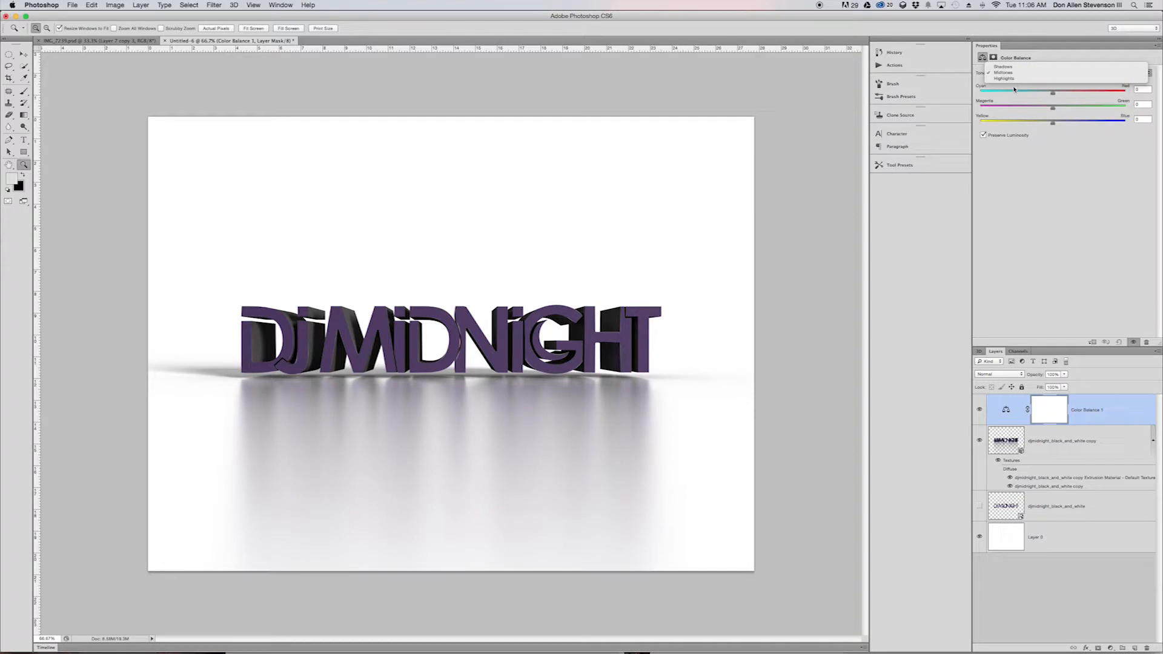
click(1012, 68)
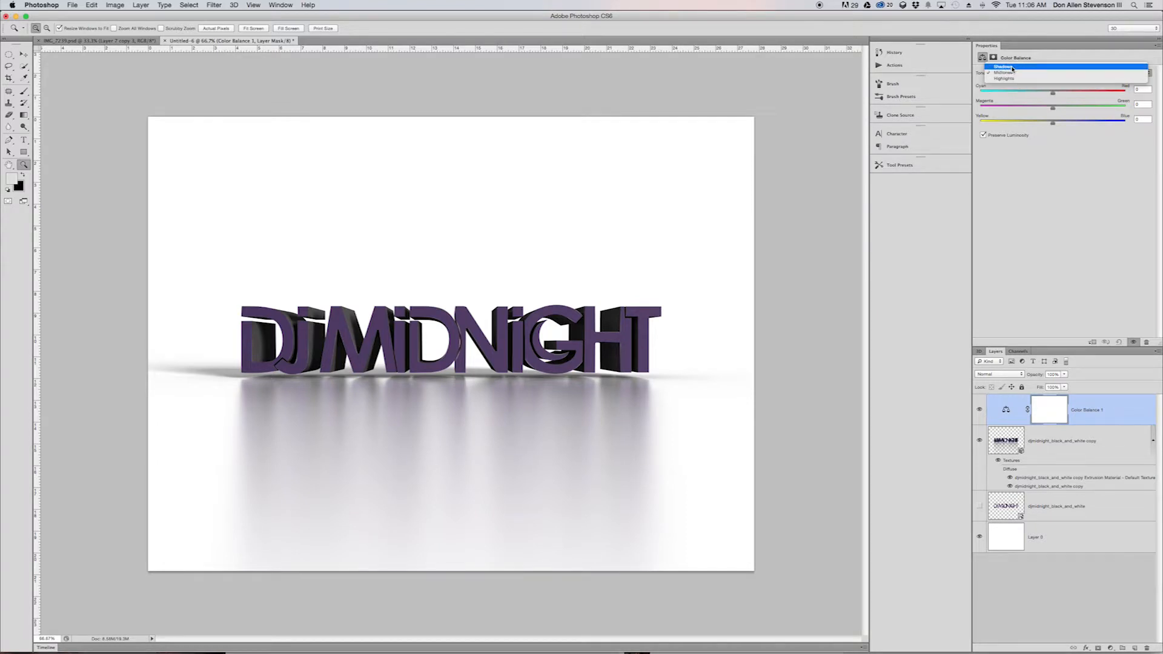
drag(1053, 94, 973, 106)
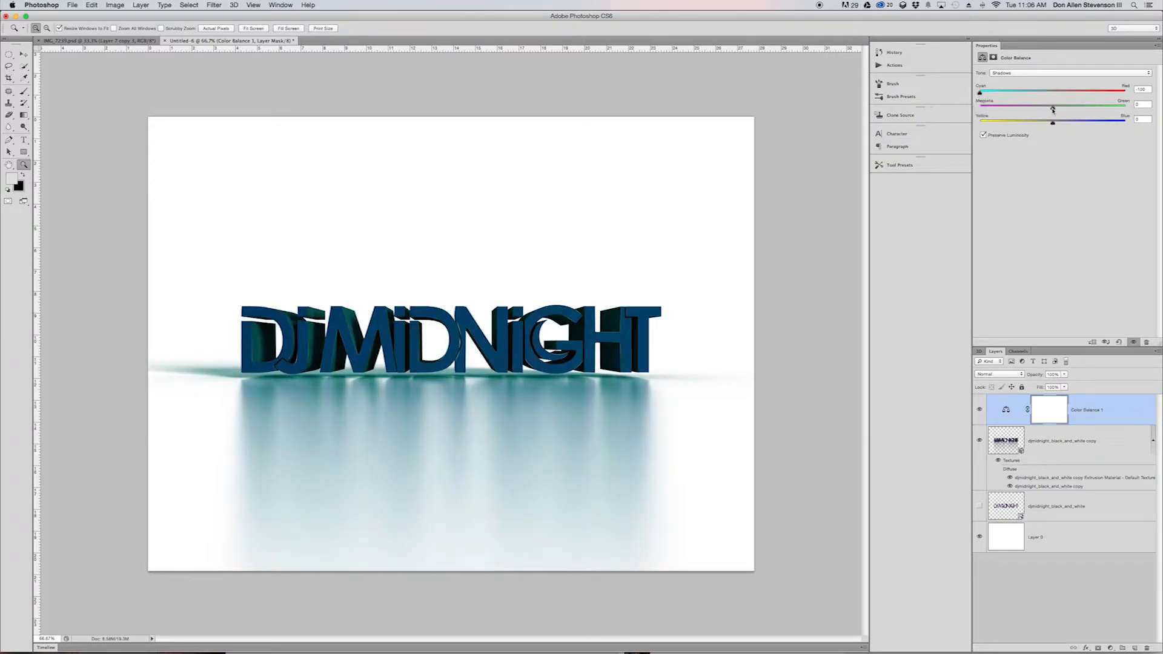
drag(1052, 109, 1096, 123)
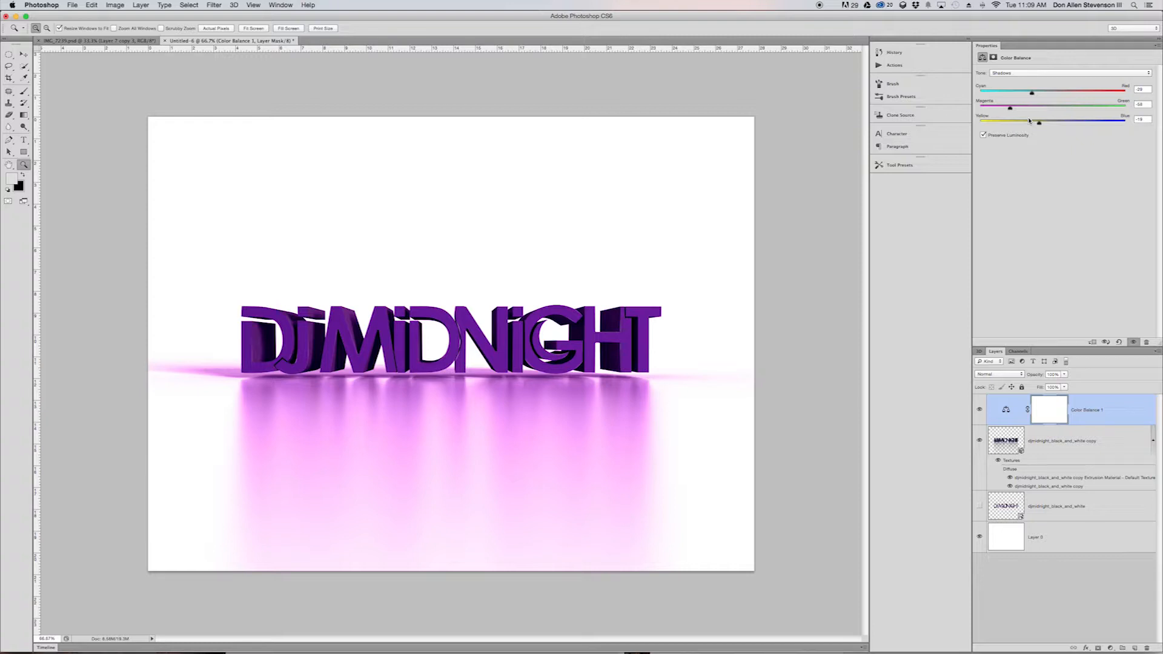
Add a Color Overlay effect to Layer 0, the white background.
double_click(1044, 533)
double_click(1005, 538)
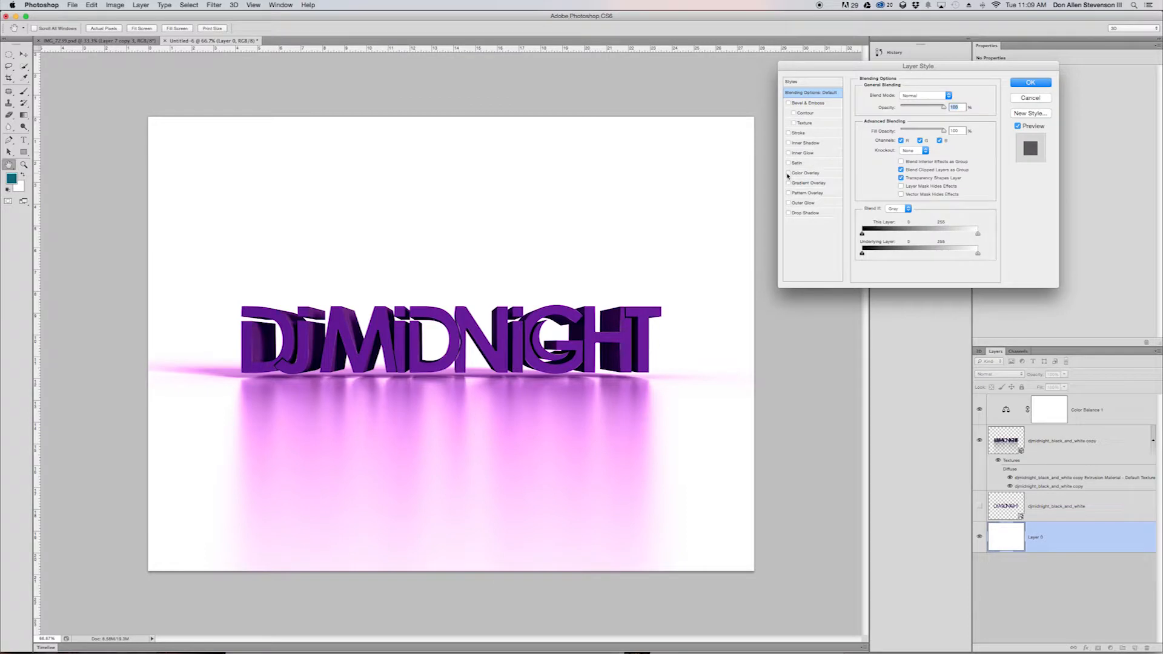
click(788, 173)
click(813, 173)
Sample purple shades from the logo for the overlay colour, settling on #6d2586.
click(952, 95)
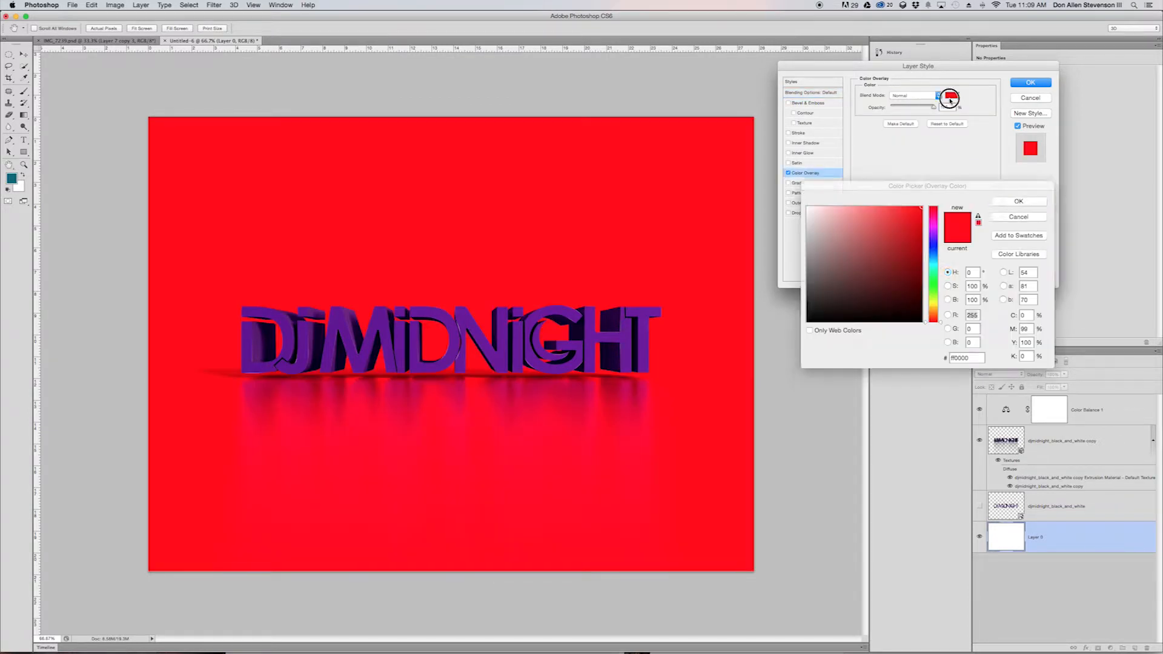
click(641, 309)
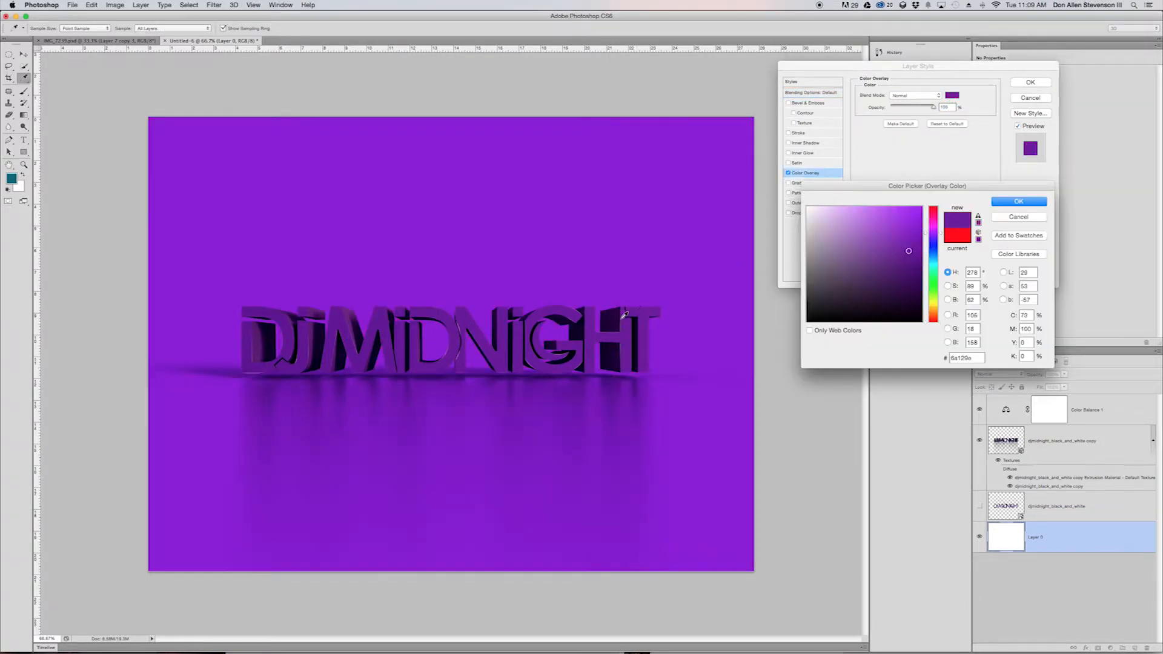
click(570, 349)
click(615, 329)
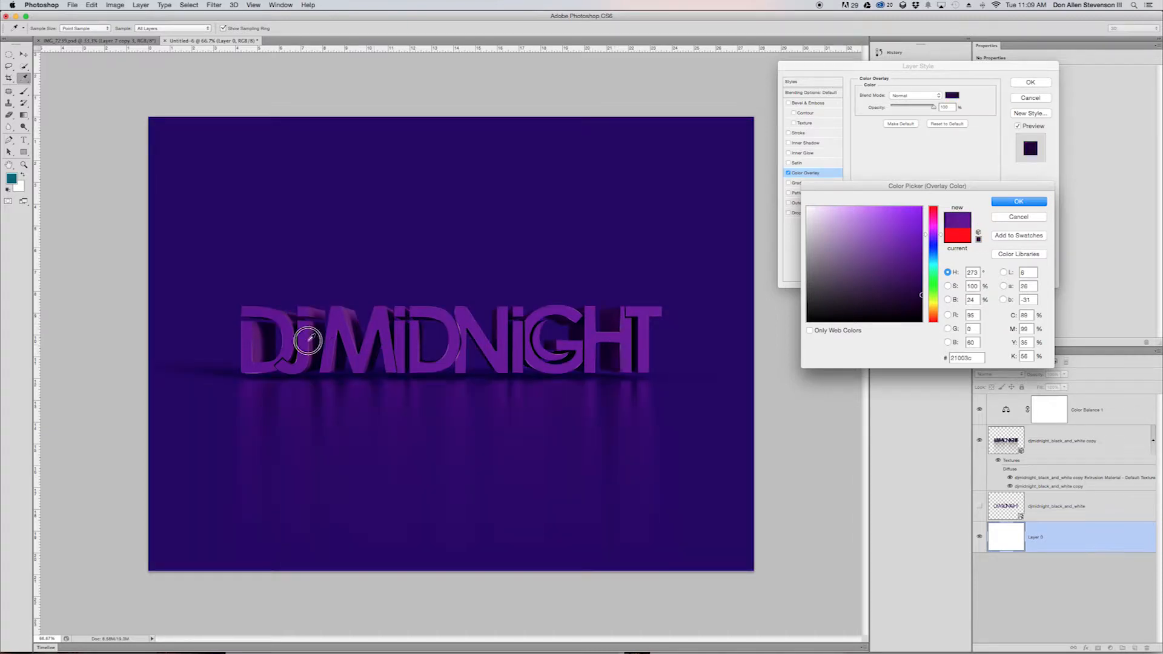
click(308, 338)
click(321, 334)
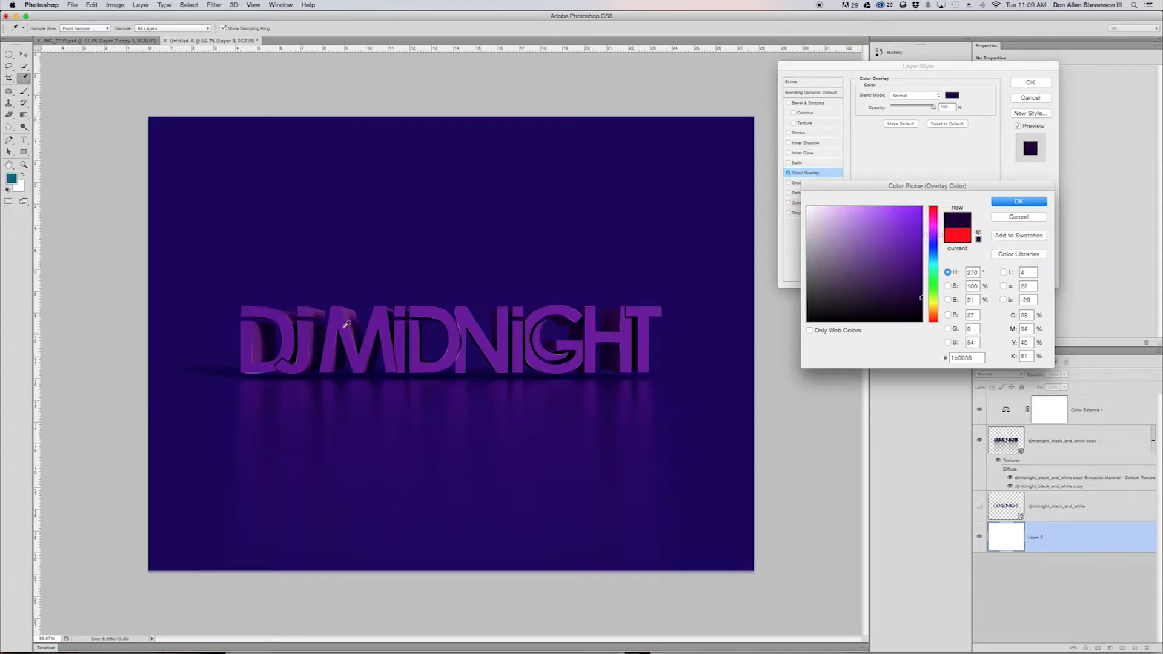
click(340, 319)
click(382, 317)
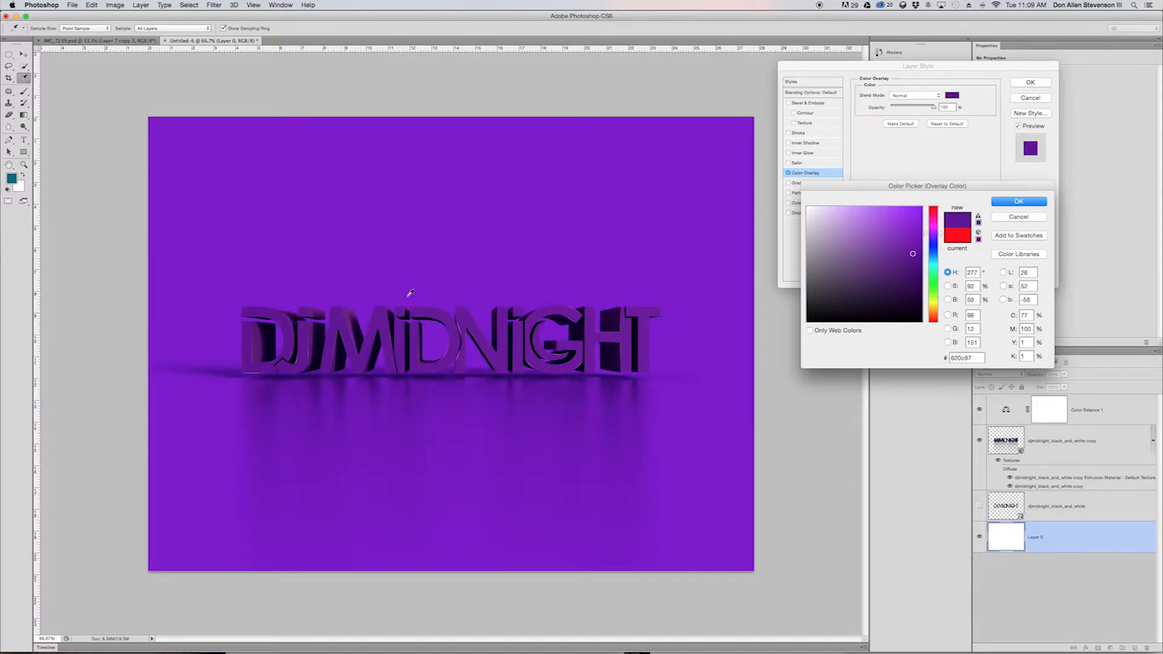
click(395, 309)
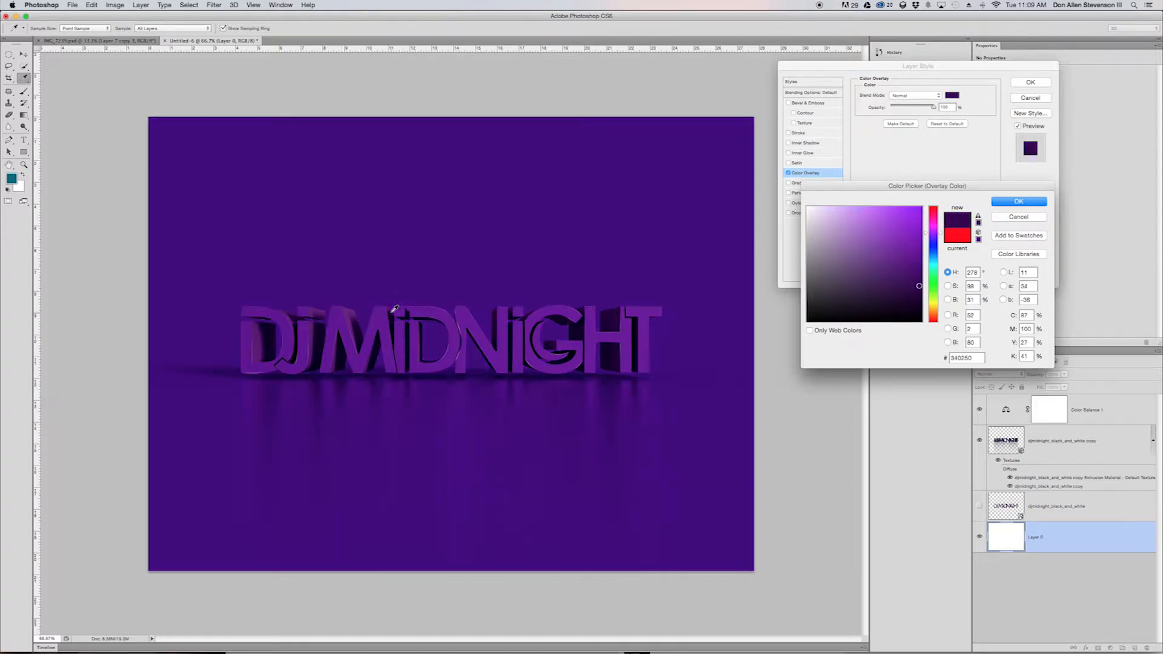
click(307, 373)
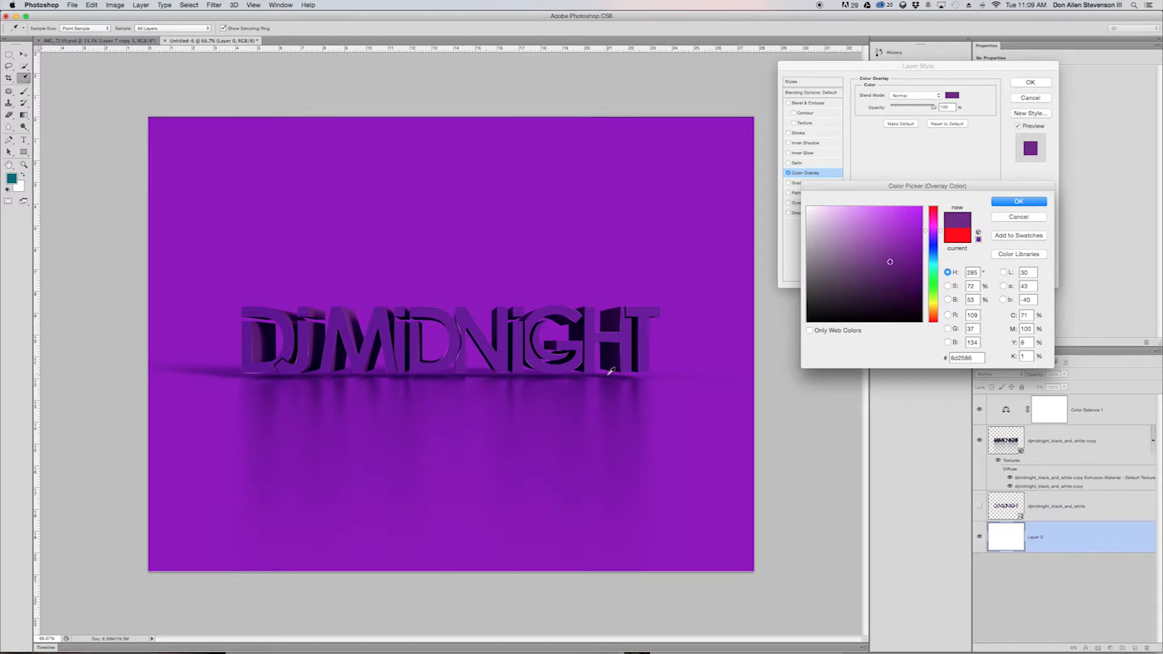
click(1043, 205)
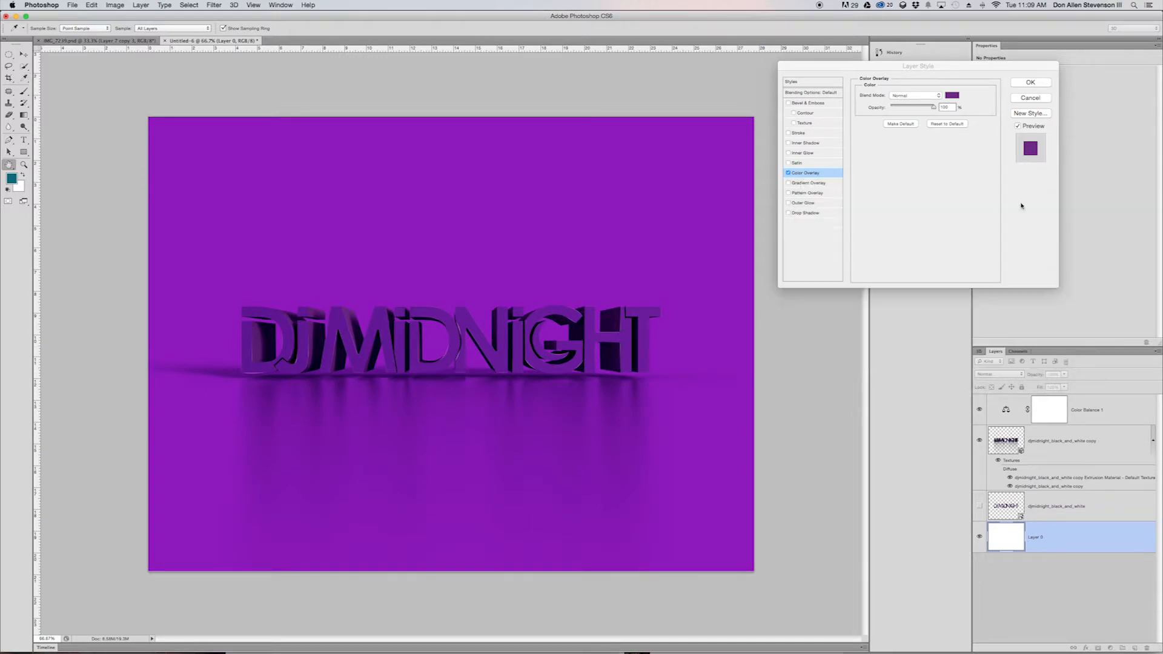
Copy the overlay colour's hex code 6d2586, leaving the colour as it is.
click(952, 95)
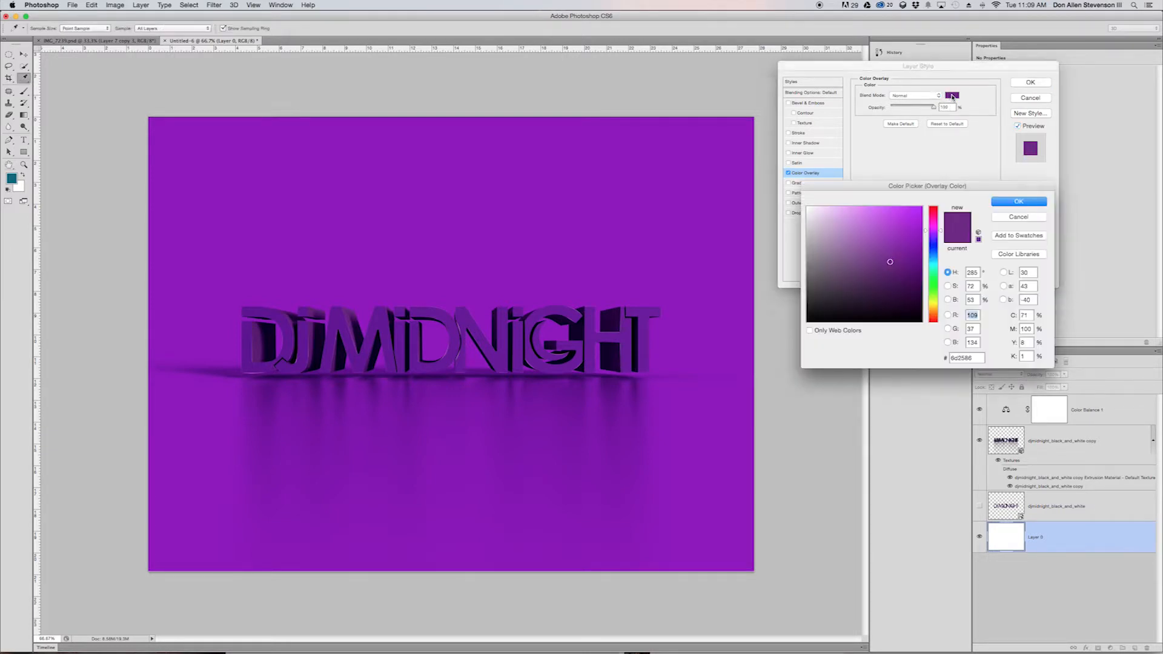
double_click(969, 357)
key(super+c)
click(1018, 202)
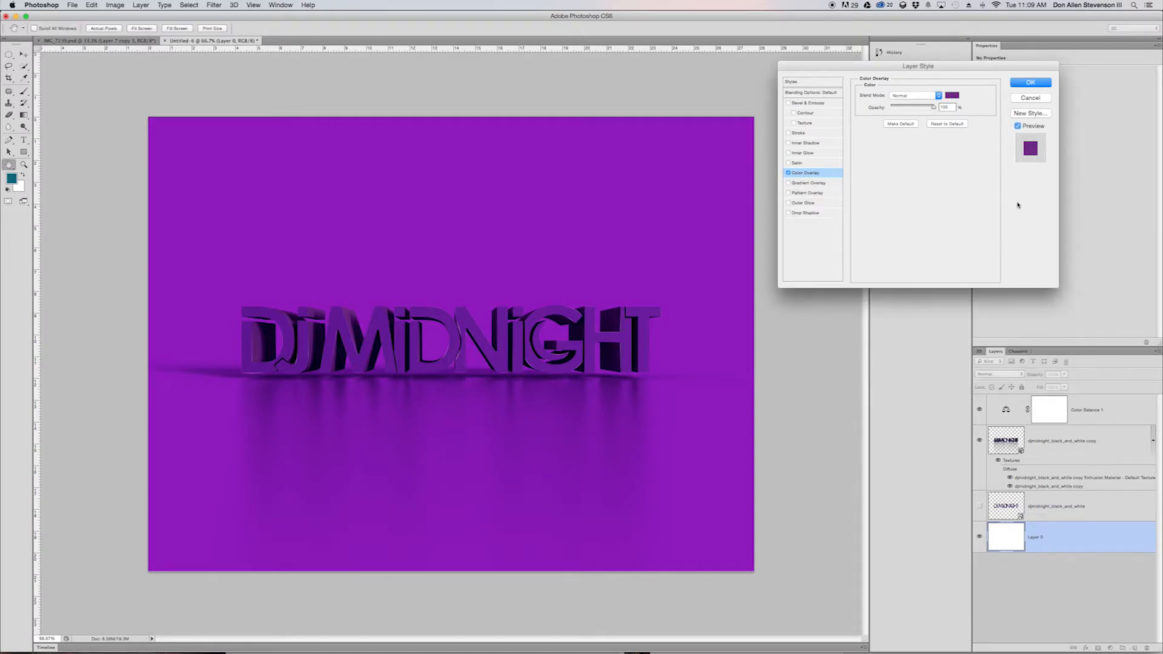
Replace the Color Overlay on Layer 0 with a Gradient Overlay and show its settings.
click(788, 174)
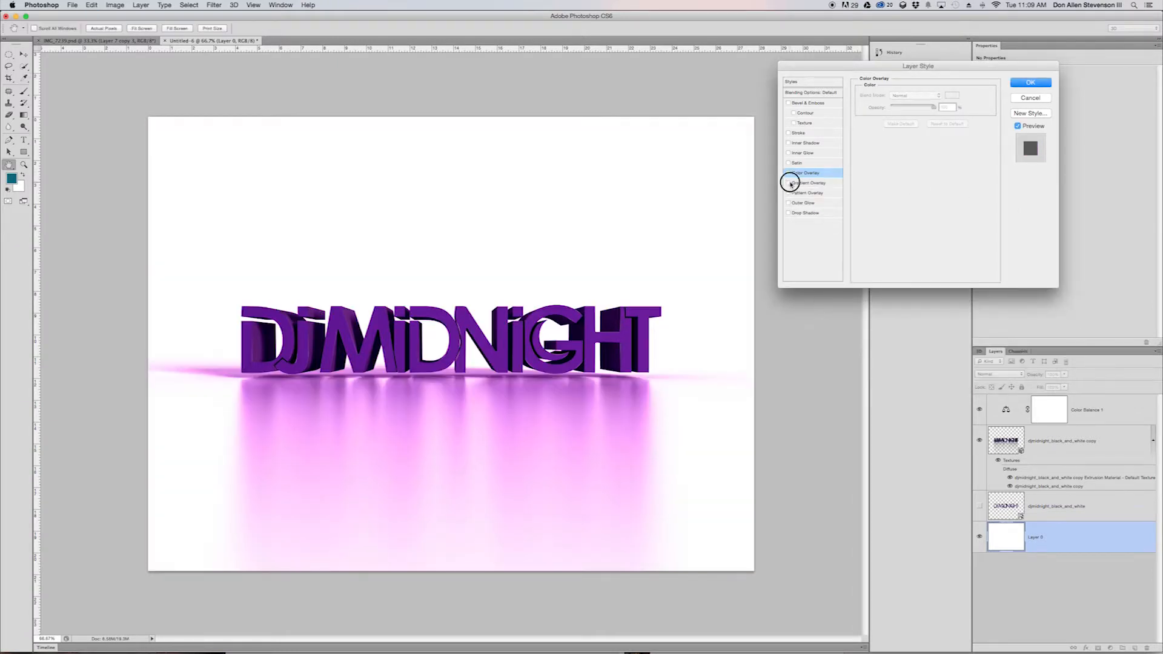
click(788, 183)
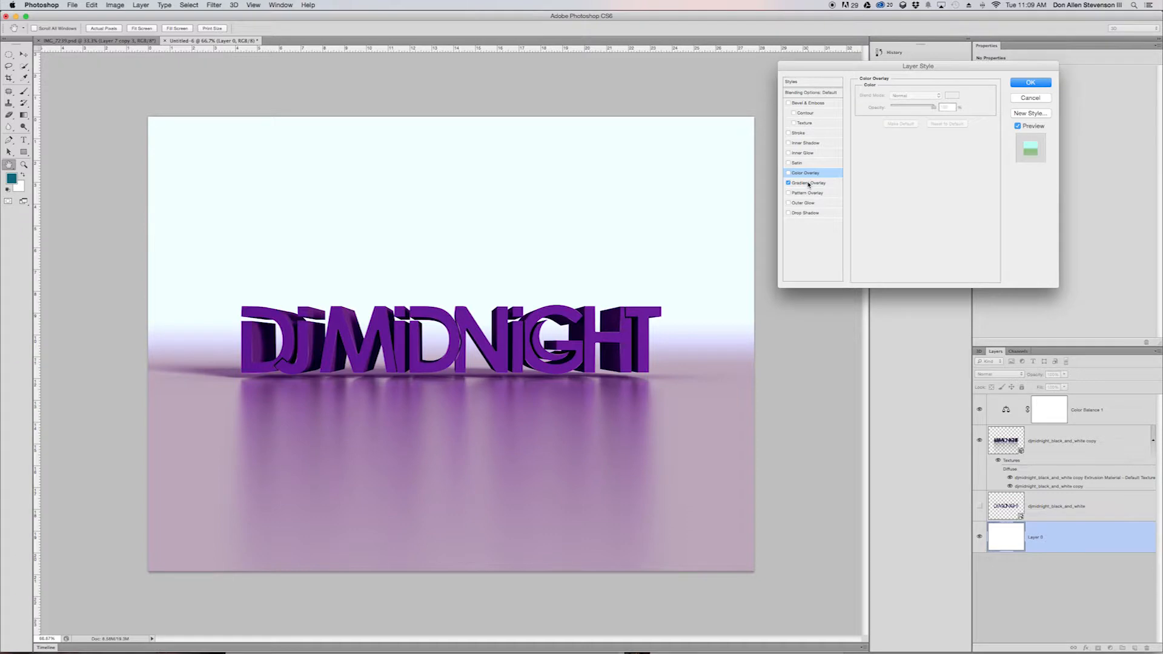
click(816, 186)
Recolour the overlay gradient's green end stop with the copied purple 6d2586 and accept the gradient.
click(923, 120)
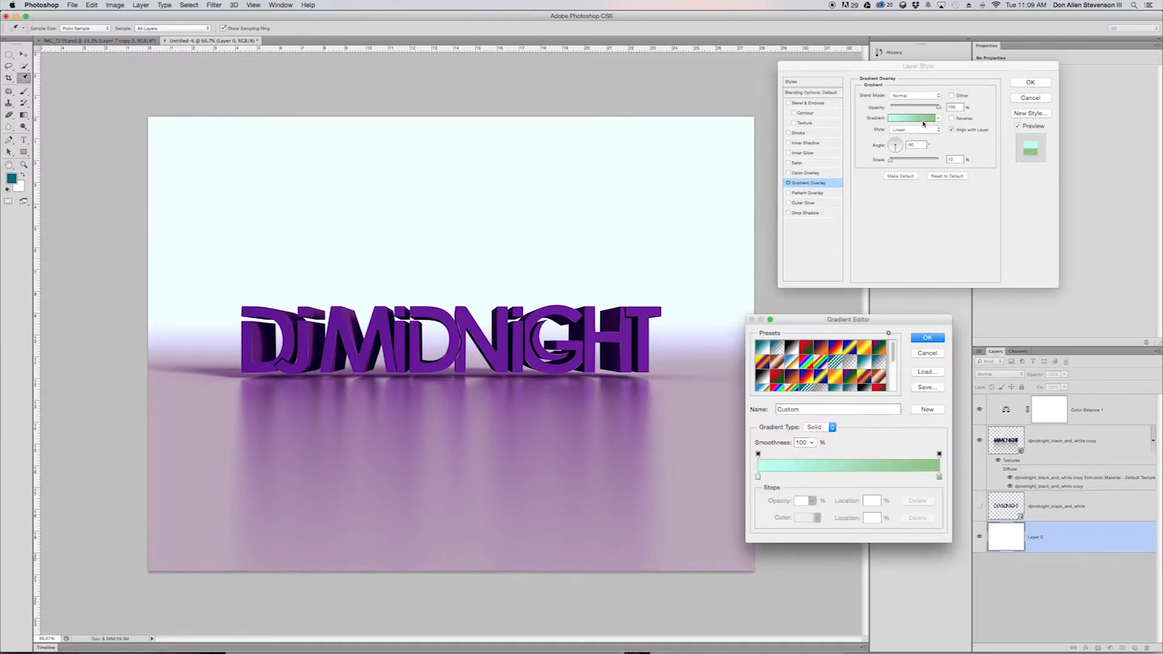
click(939, 475)
click(805, 518)
double_click(961, 358)
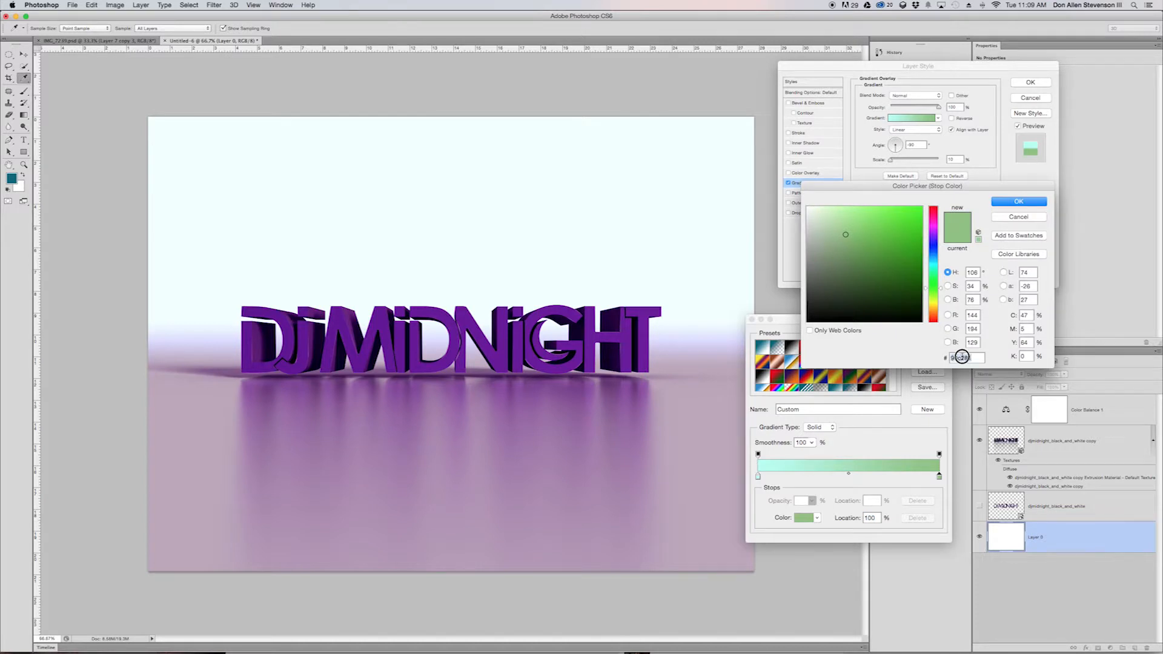
key(super+v)
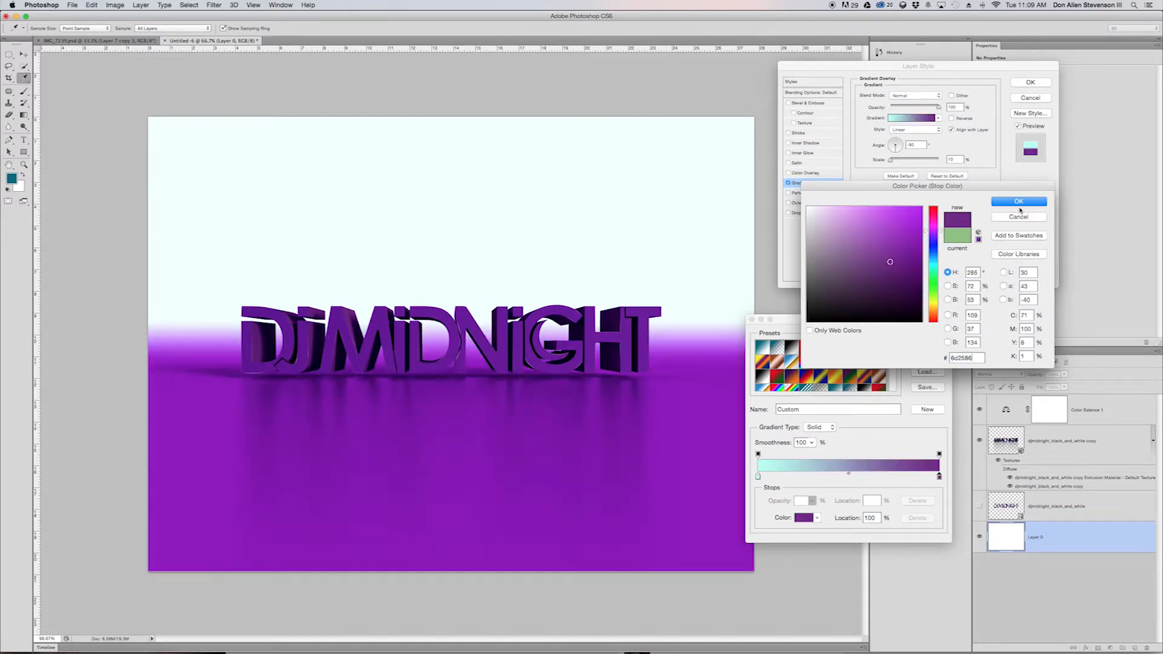
click(1019, 203)
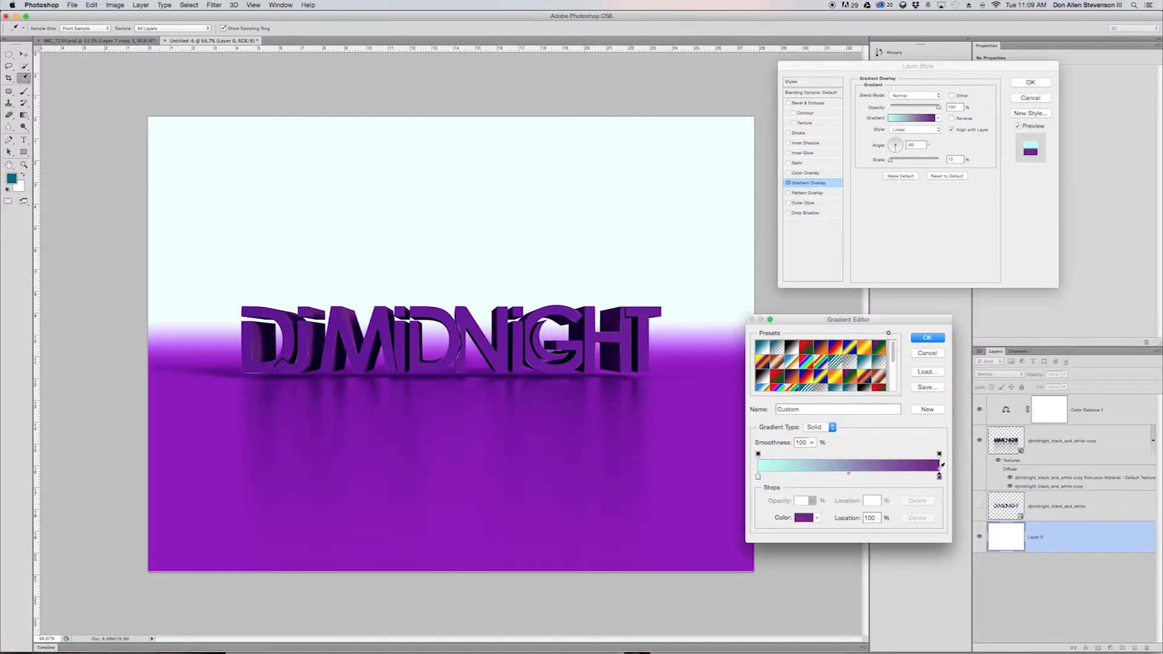
mouse_move(939, 476)
mouse_down()
mouse_move(779, 478)
mouse_move(940, 476)
mouse_up()
mouse_move(757, 477)
mouse_down()
mouse_move(813, 478)
mouse_move(758, 477)
mouse_up()
click(927, 338)
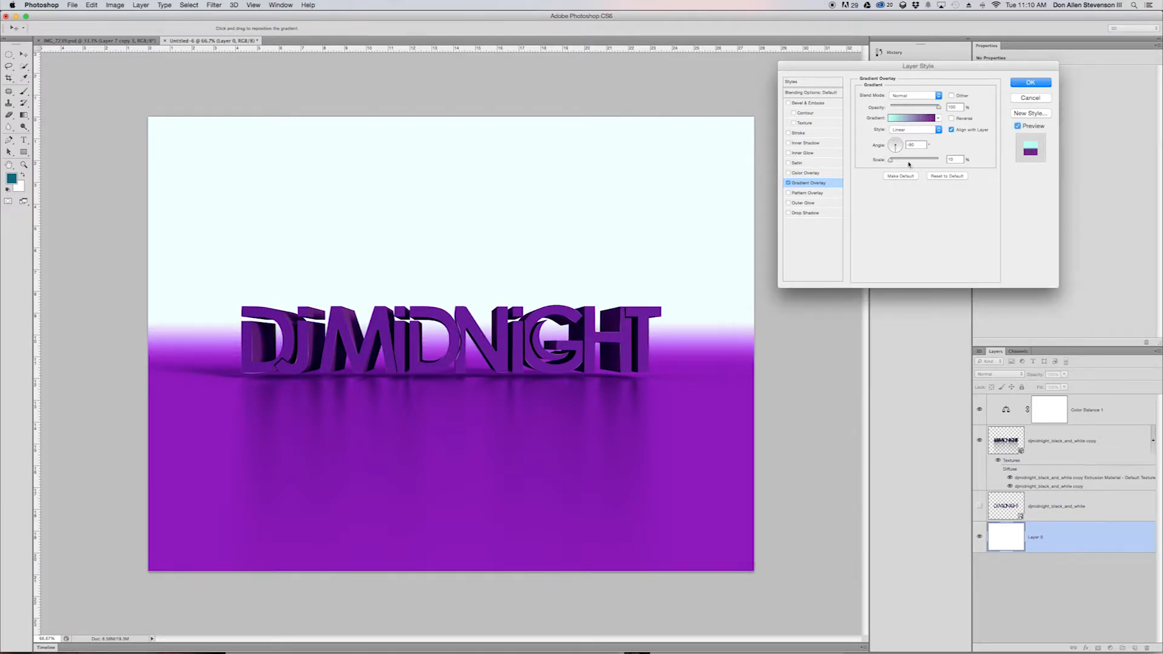
Soften the background gradient by changing its style to Radial and raising its scale to the maximum.
mouse_move(890, 160)
mouse_down()
mouse_move(929, 161)
mouse_move(877, 164)
mouse_up()
drag(891, 162, 917, 162)
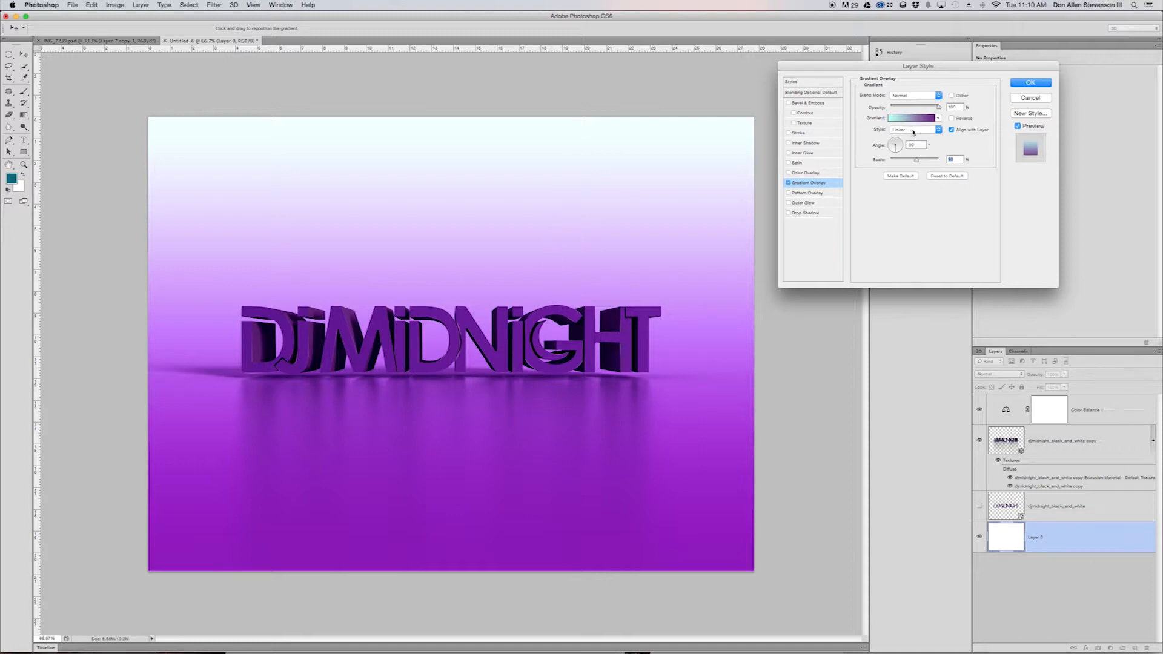
click(914, 129)
click(912, 140)
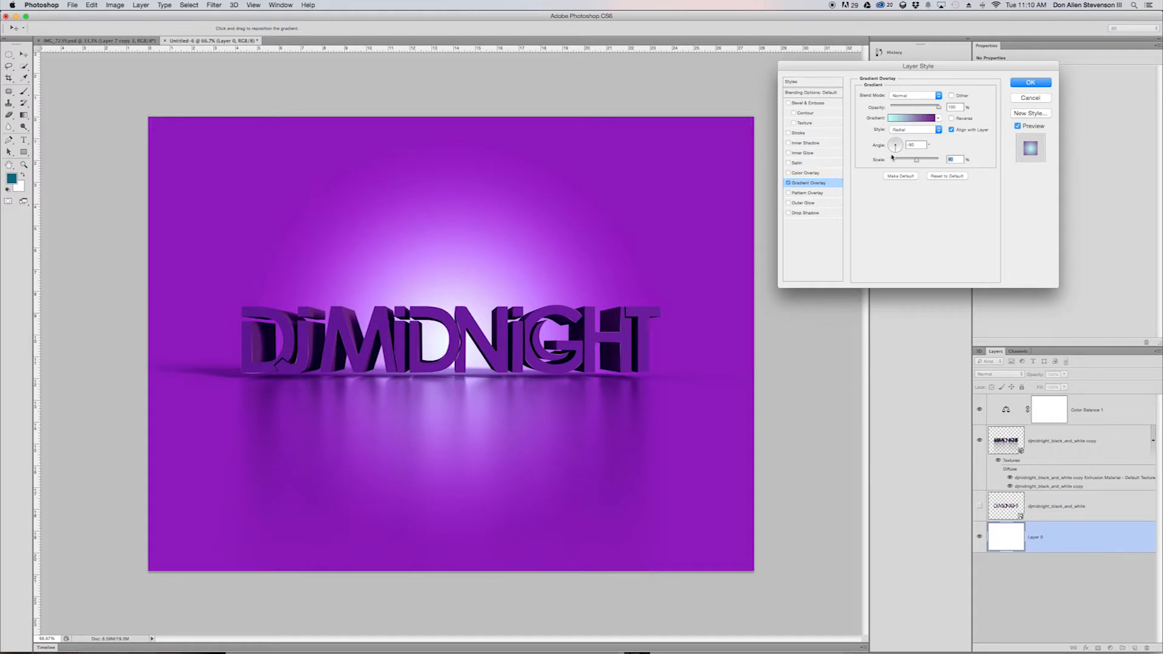
drag(907, 161, 988, 162)
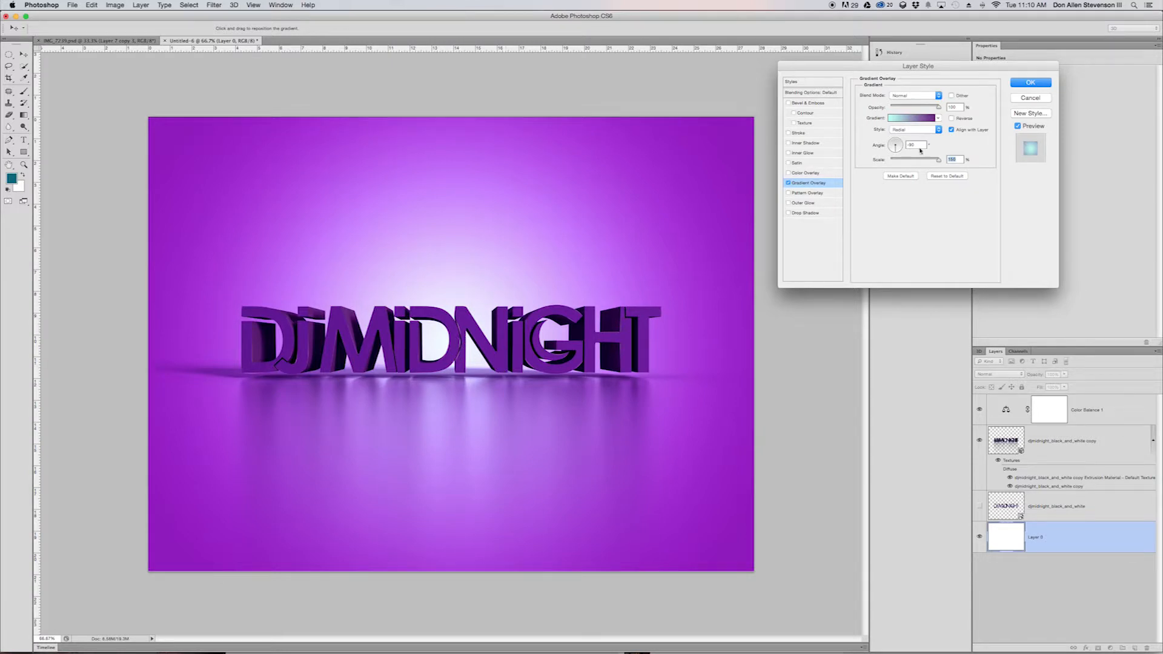
Try the Angle and Reflected styles on the background gradient, then settle on Diamond.
click(931, 118)
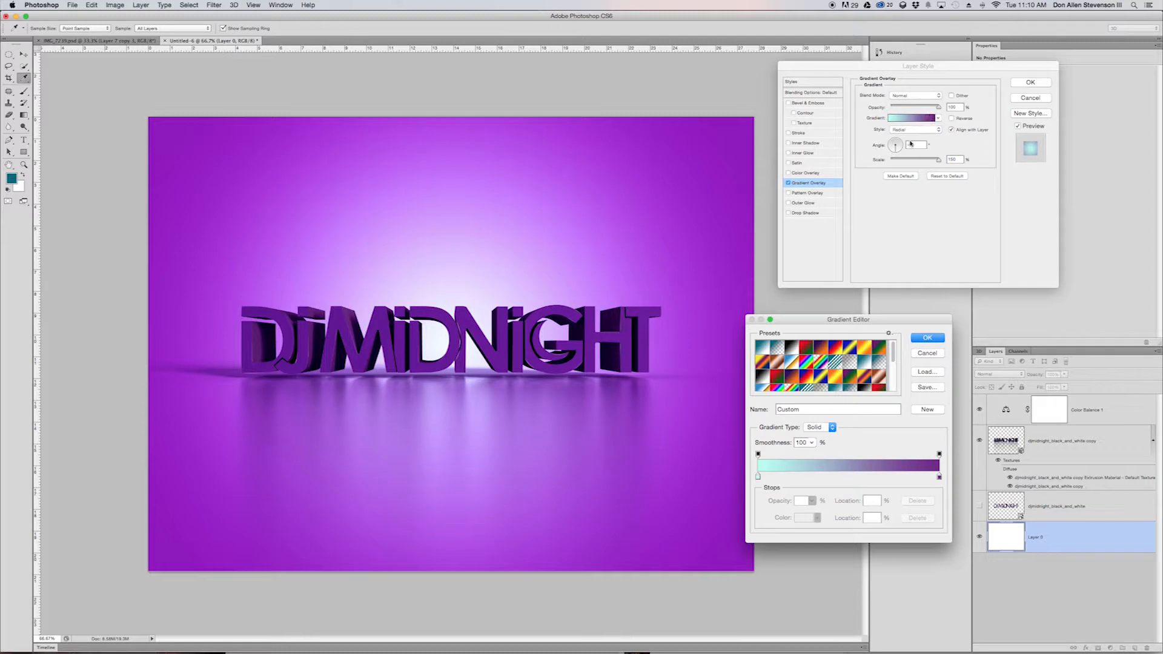
click(929, 354)
click(923, 131)
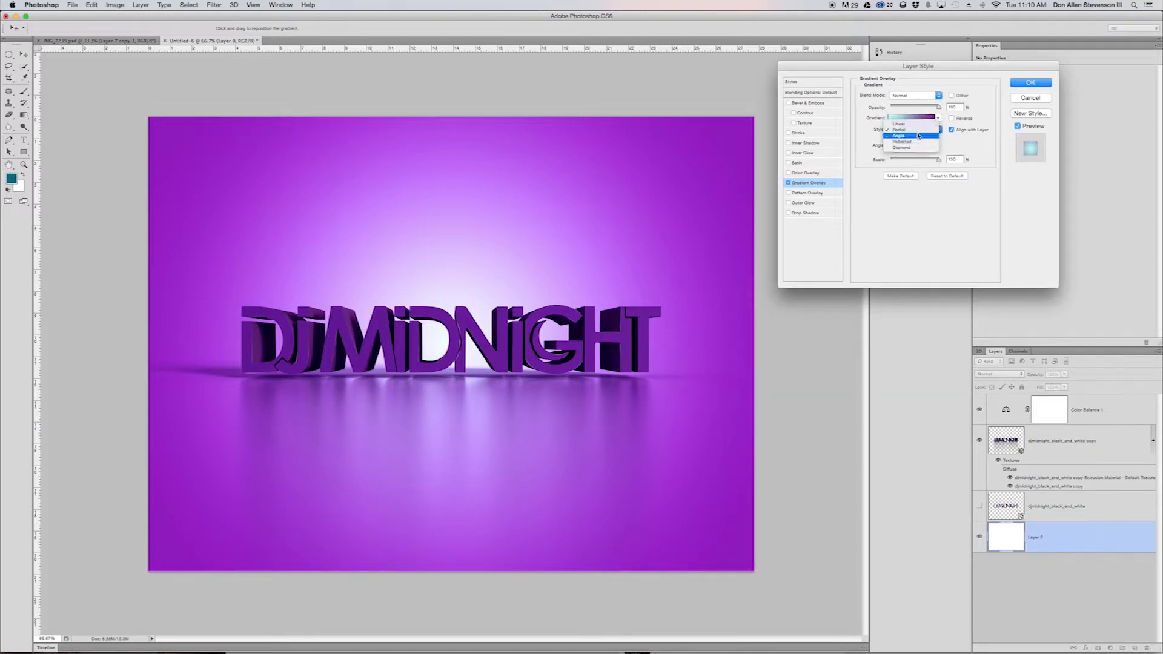
click(917, 139)
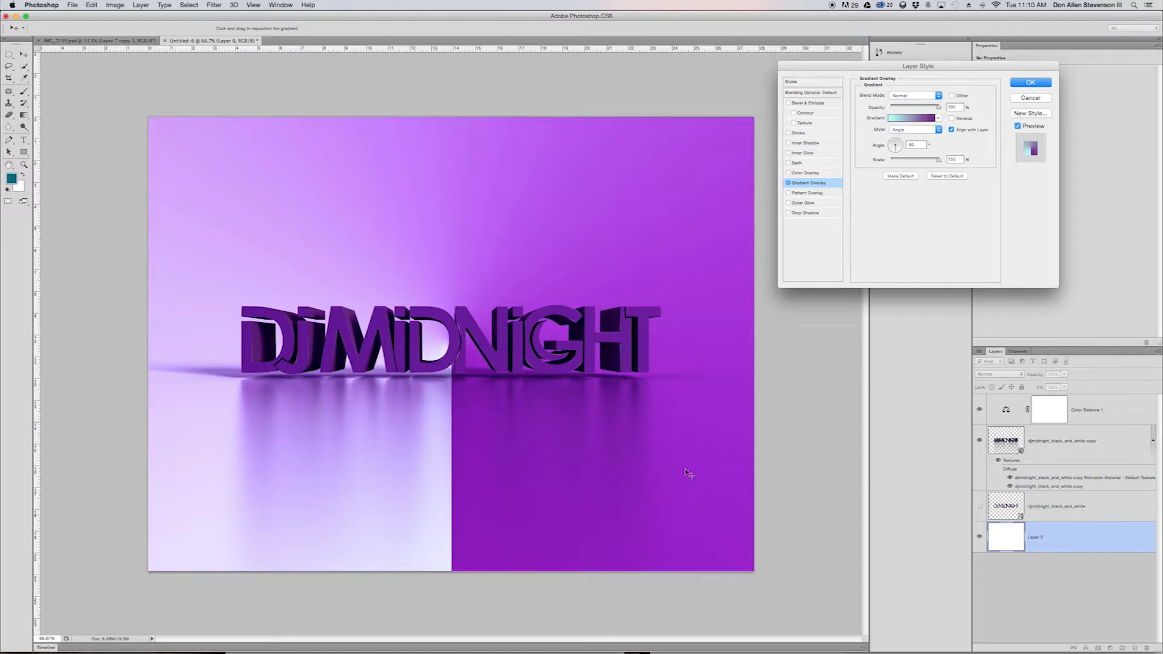
click(920, 130)
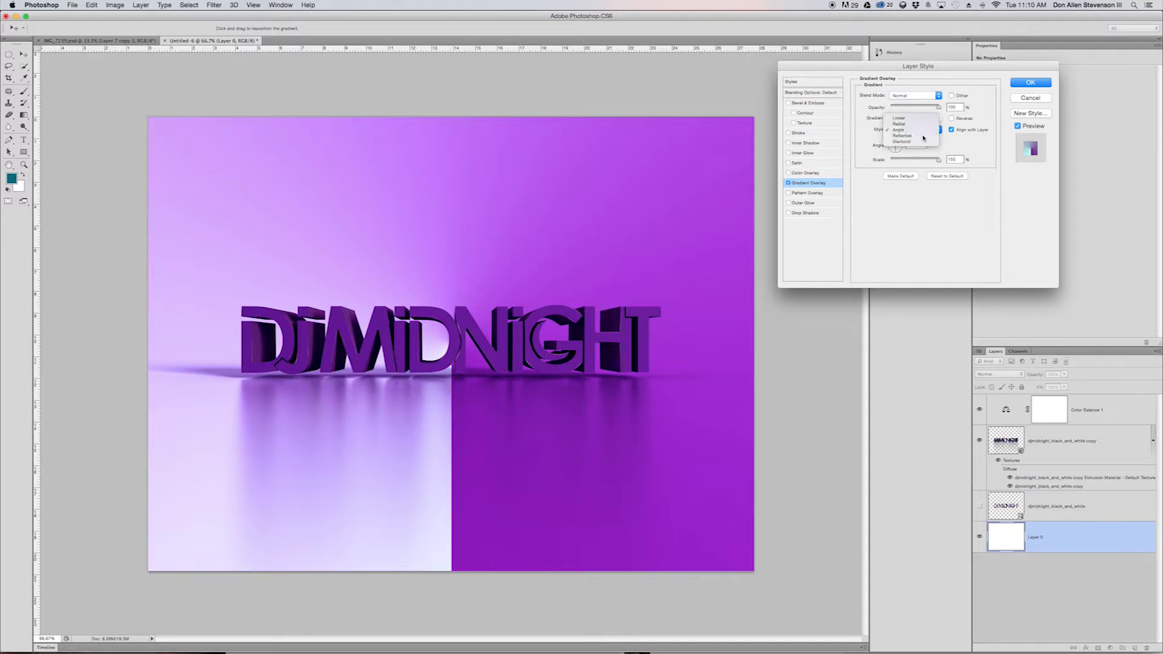
click(924, 138)
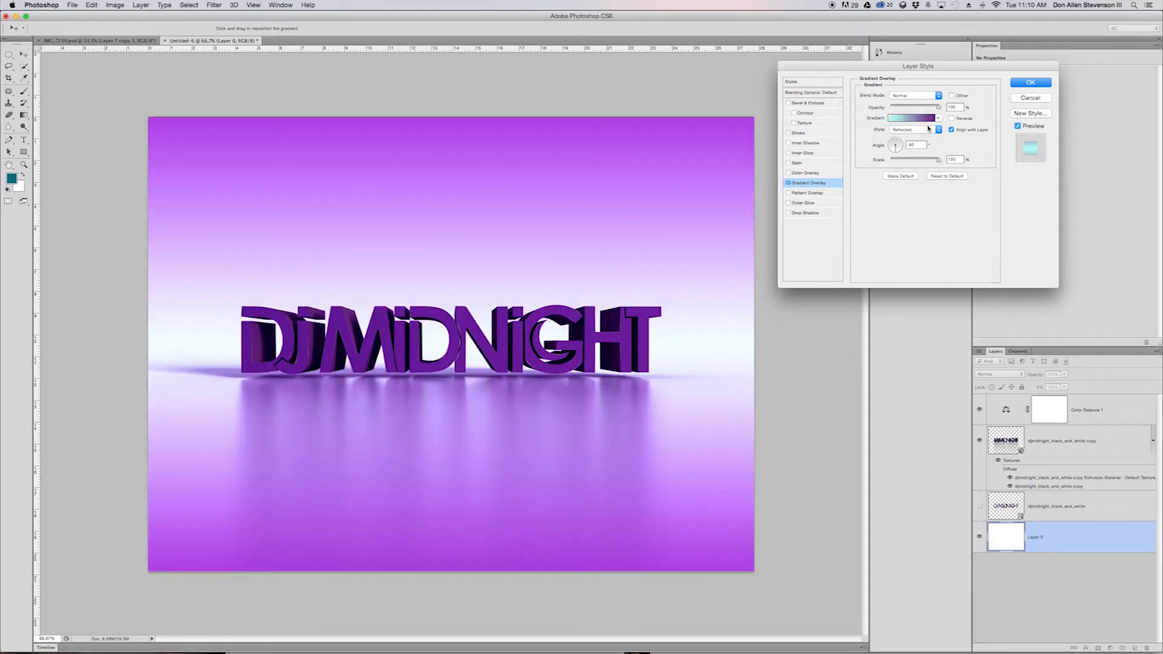
click(928, 129)
click(922, 137)
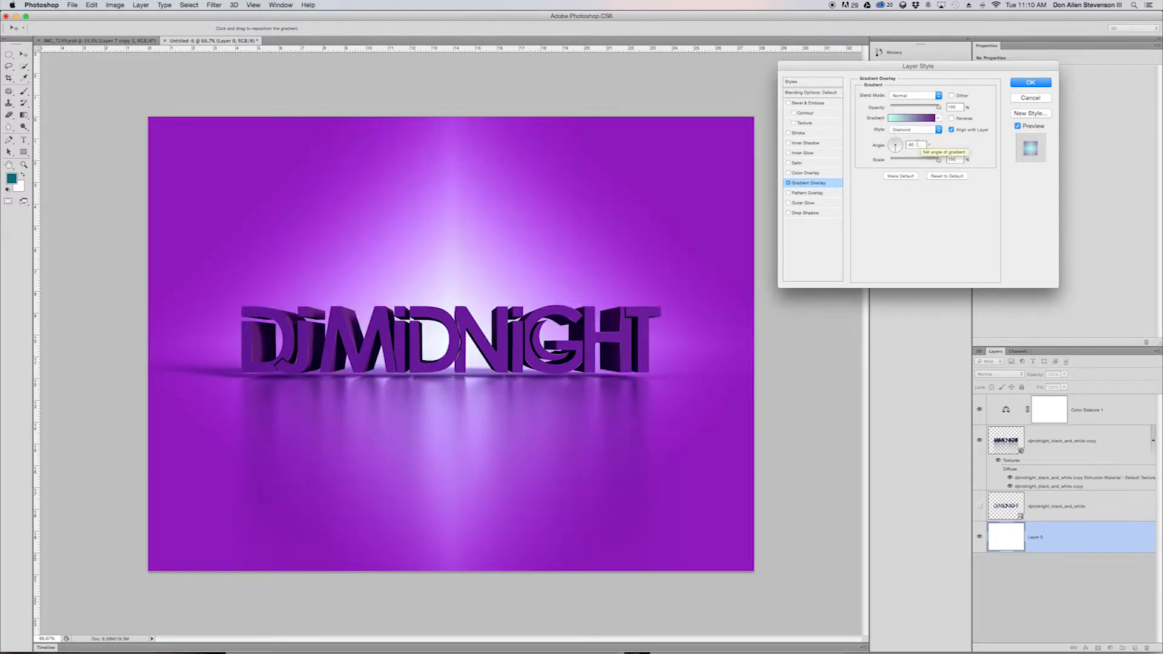
Try different angles for the diamond gradient, then return it to -90 degrees.
drag(898, 151, 915, 145)
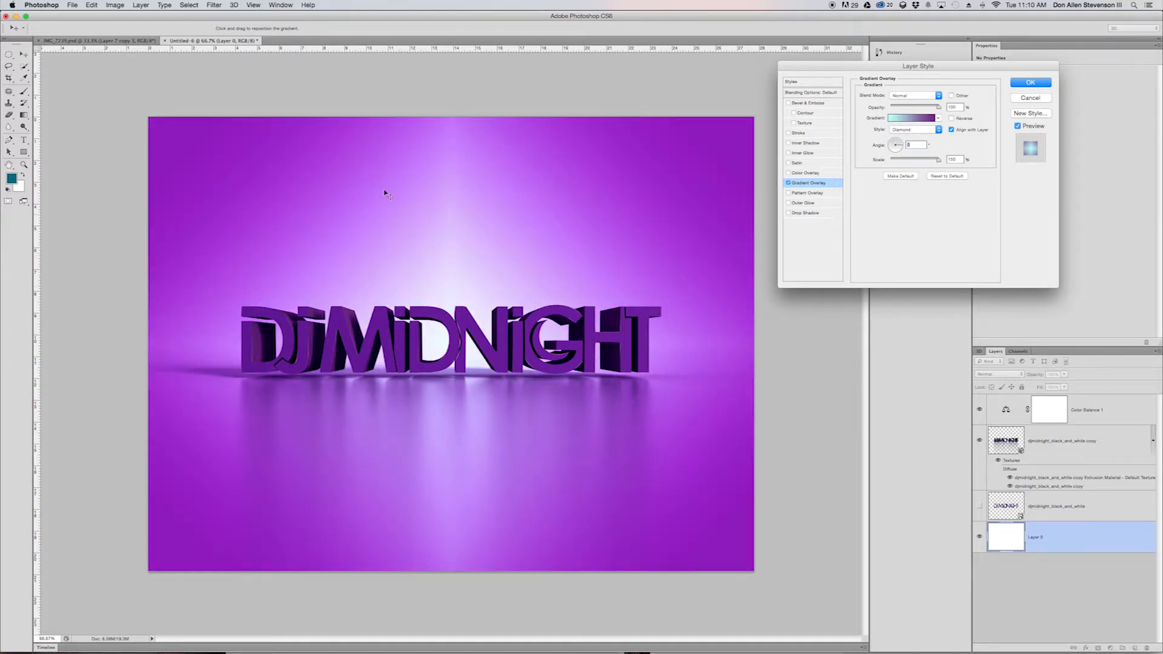
drag(898, 149, 897, 146)
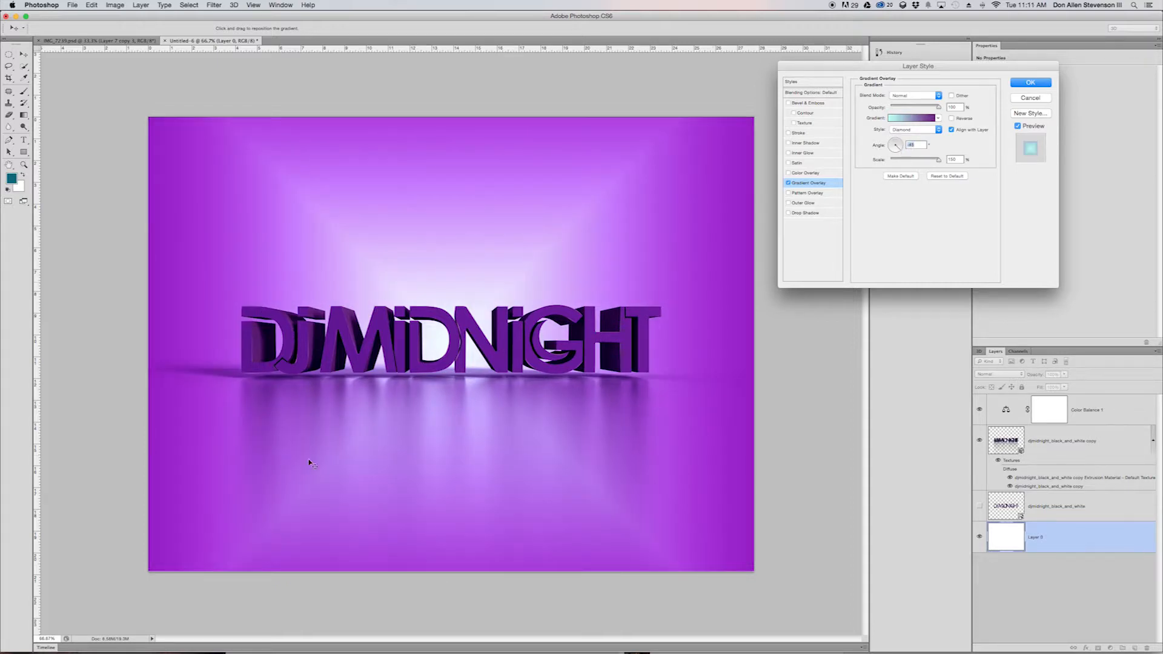
mouse_move(903, 144)
mouse_down()
mouse_move(888, 151)
mouse_move(897, 155)
mouse_up()
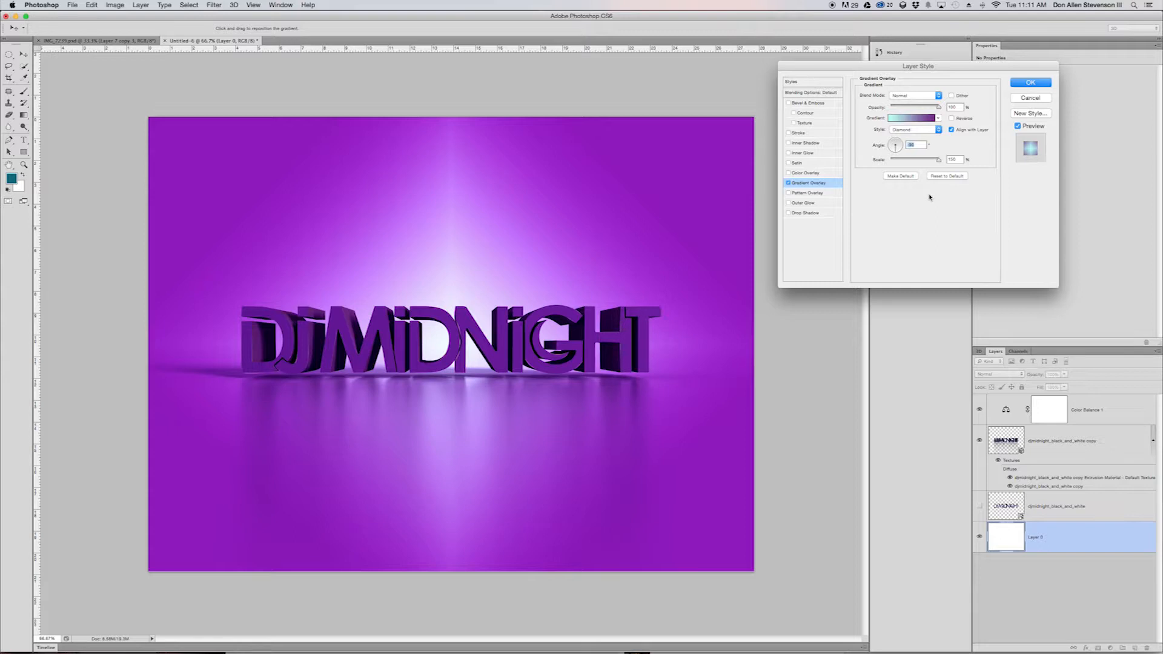
Compare the Radial style on the background gradient, leaving its colours and blend mode alone, and go back to Diamond.
click(910, 130)
click(913, 114)
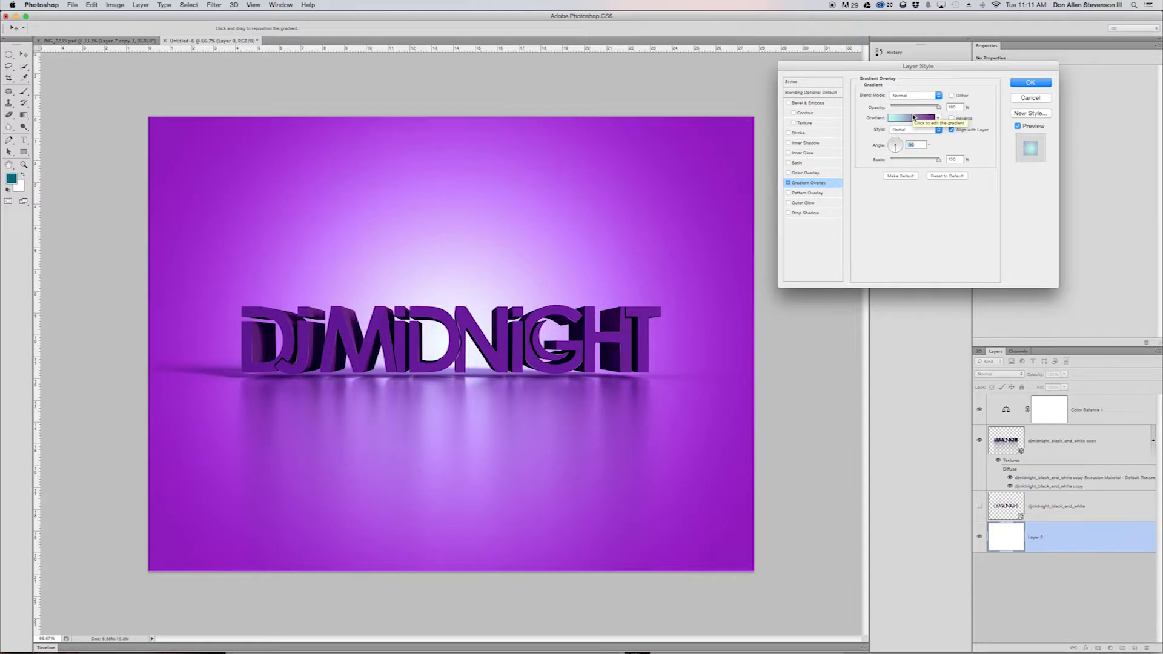
click(919, 119)
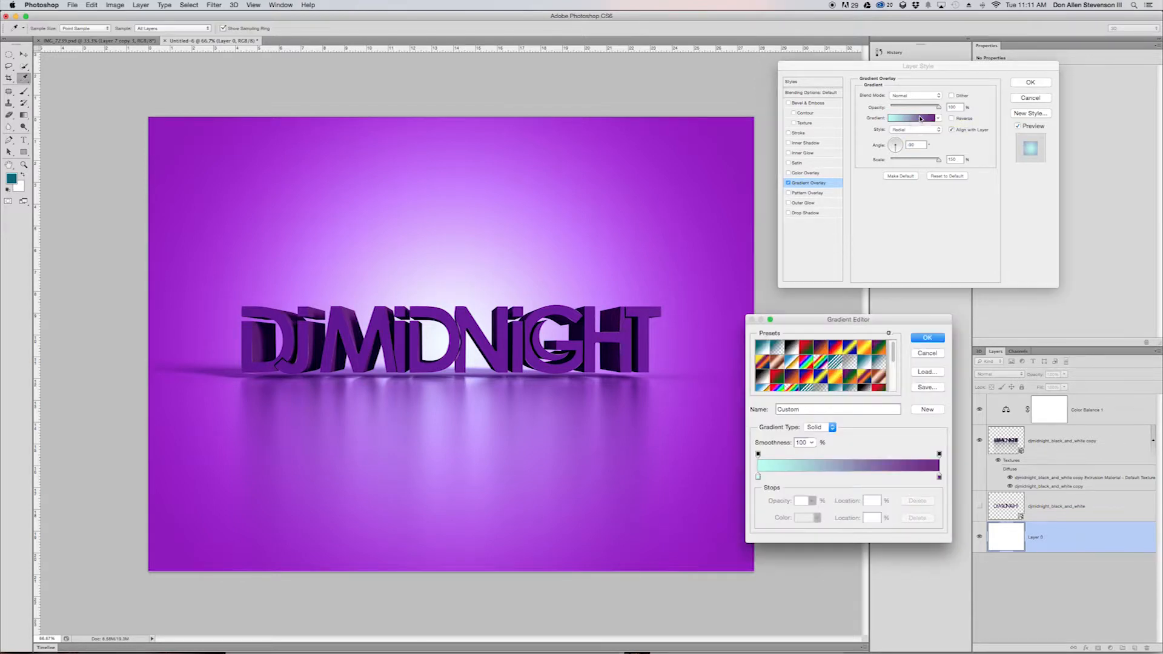
click(926, 355)
click(919, 97)
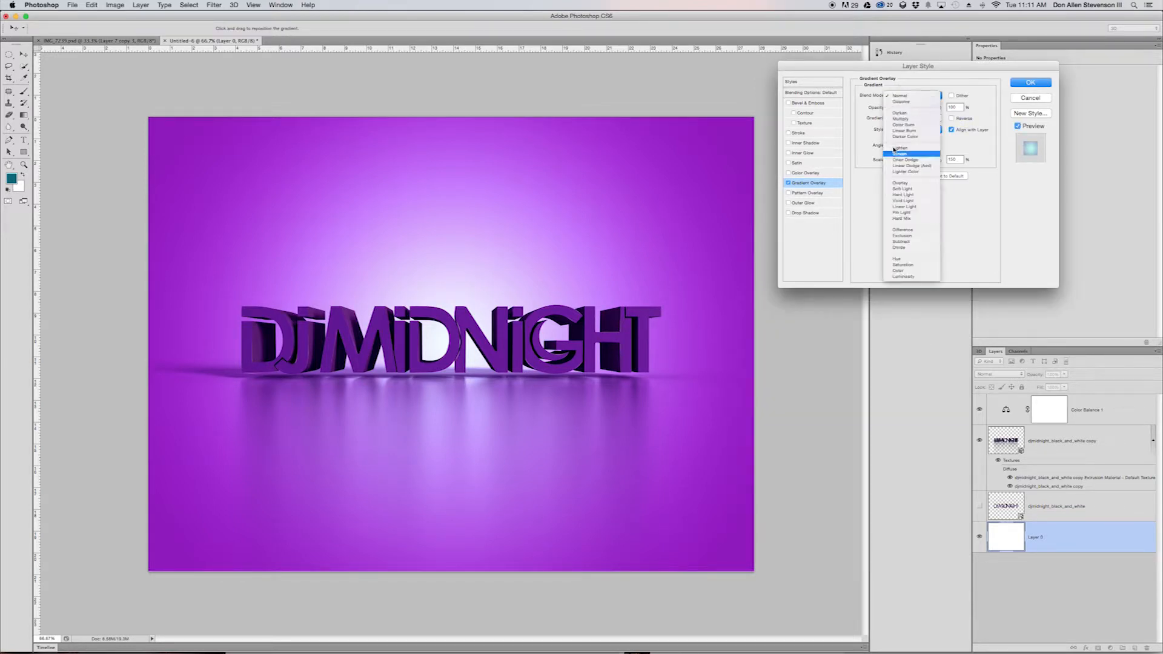
click(951, 101)
click(922, 130)
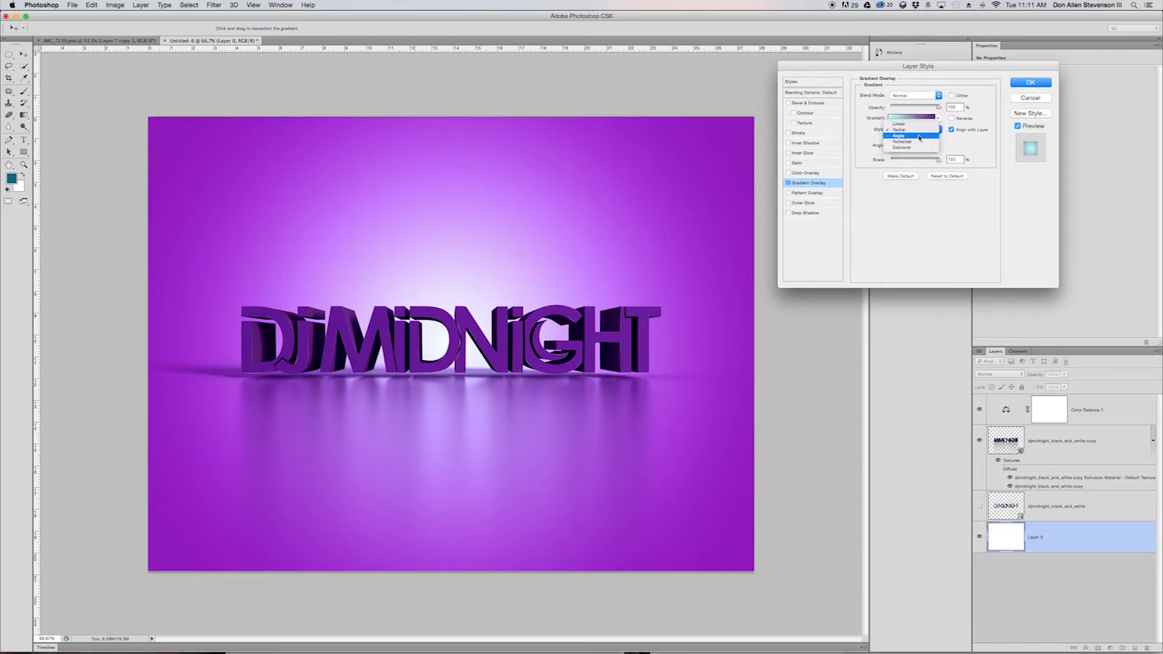
click(912, 150)
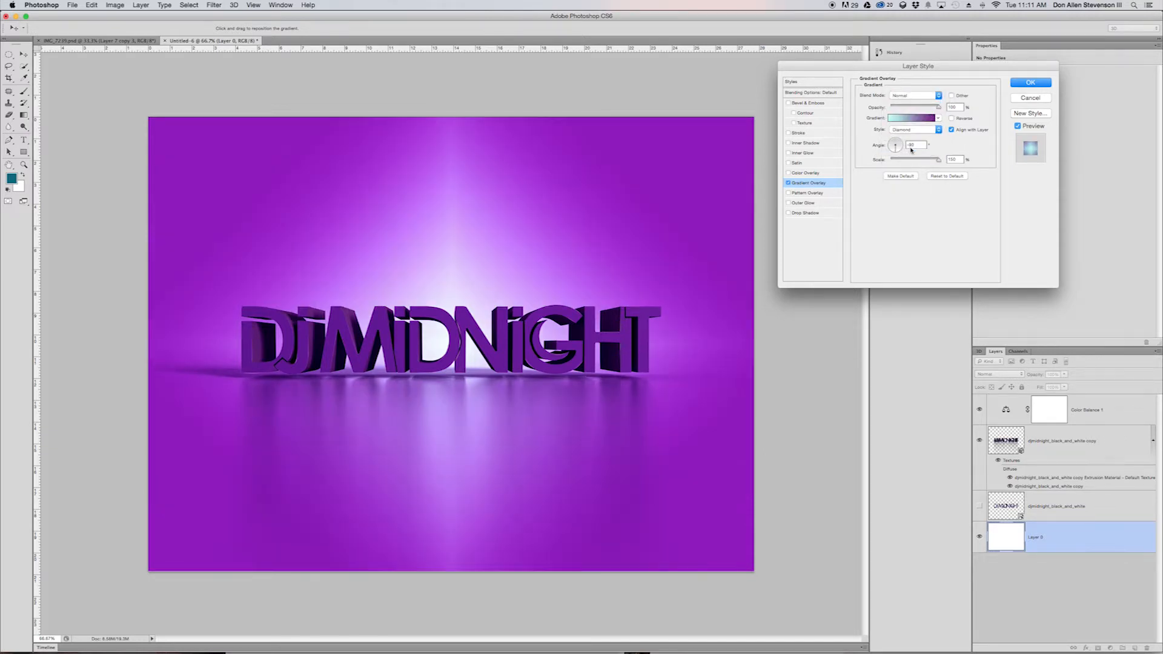
Change the gradient's light turquoise stop to white ffffff after trying brighter turquoise and logo purples, and apply the Gradient Overlay.
click(899, 118)
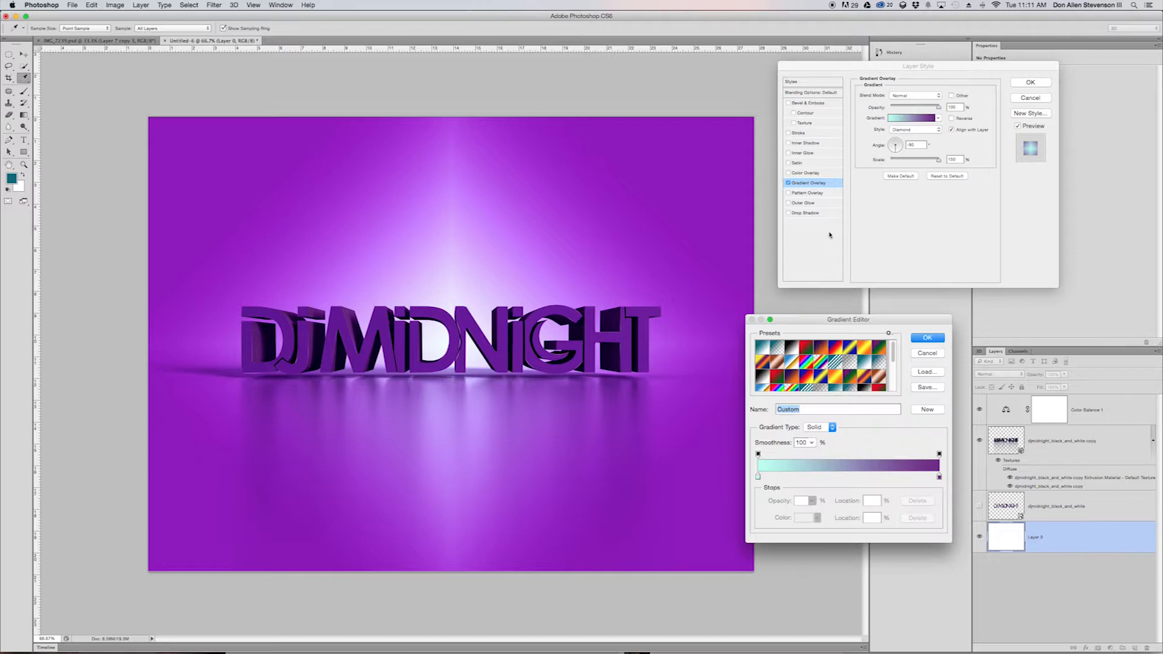
double_click(758, 477)
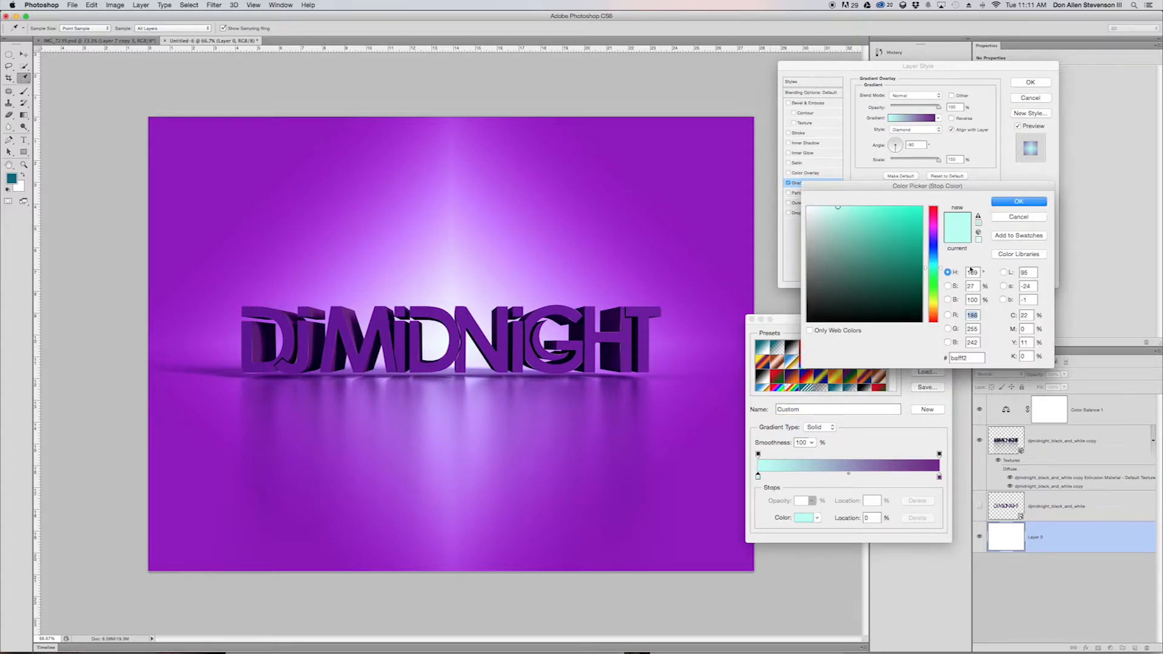
double_click(959, 357)
click(1005, 201)
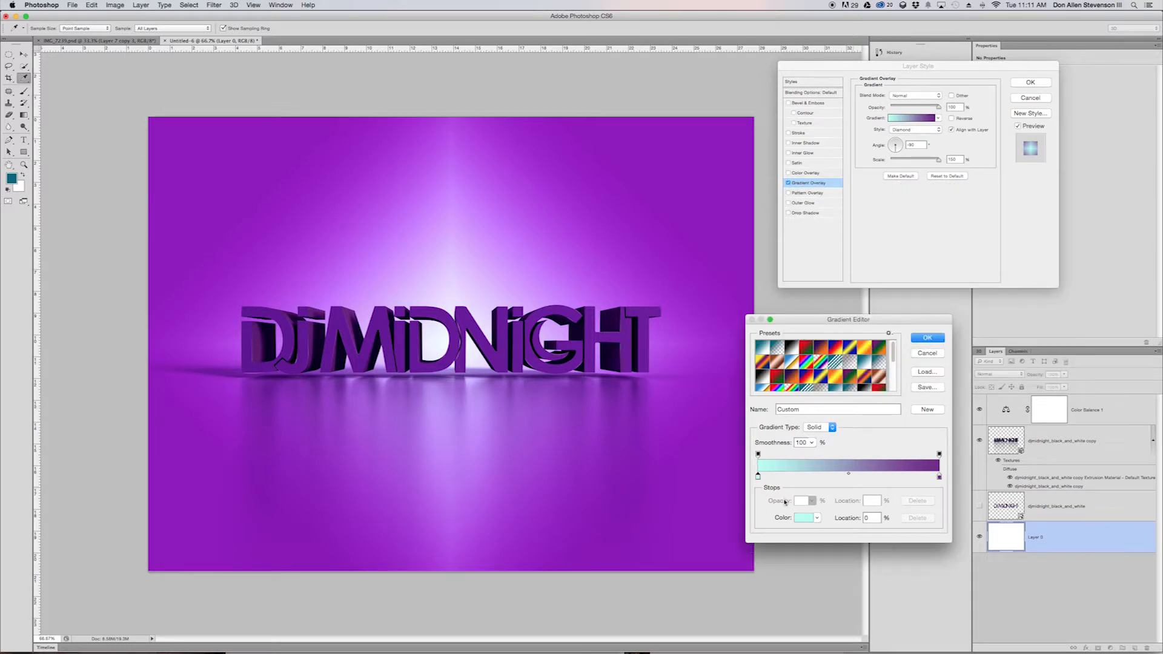
click(800, 519)
drag(908, 219, 915, 209)
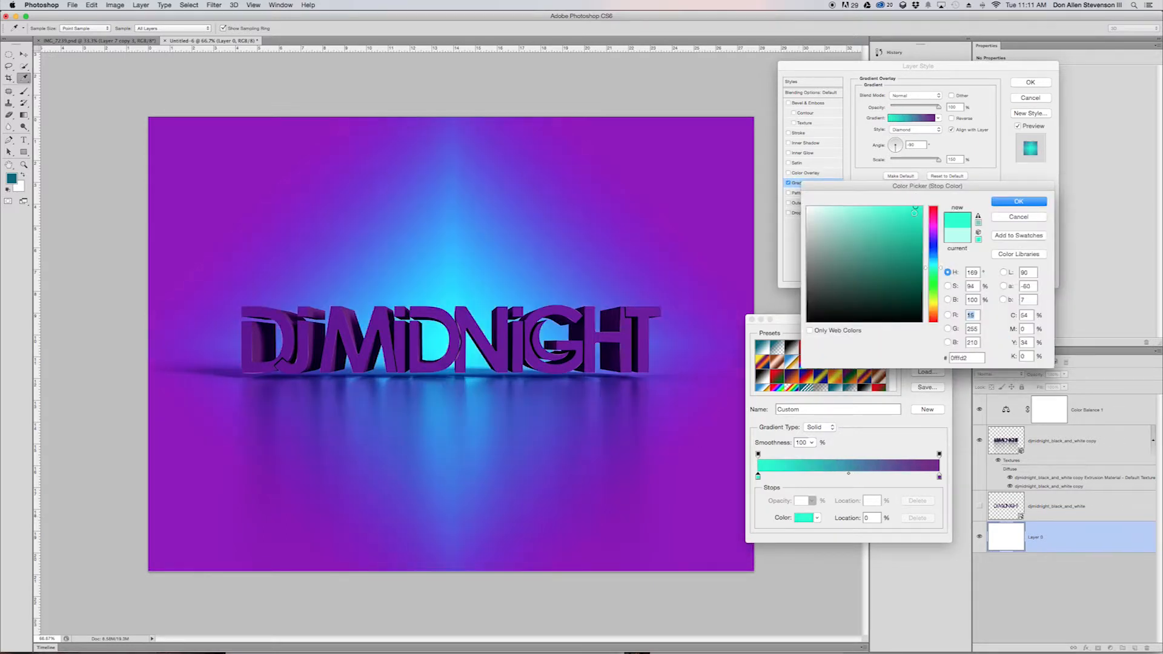
click(423, 337)
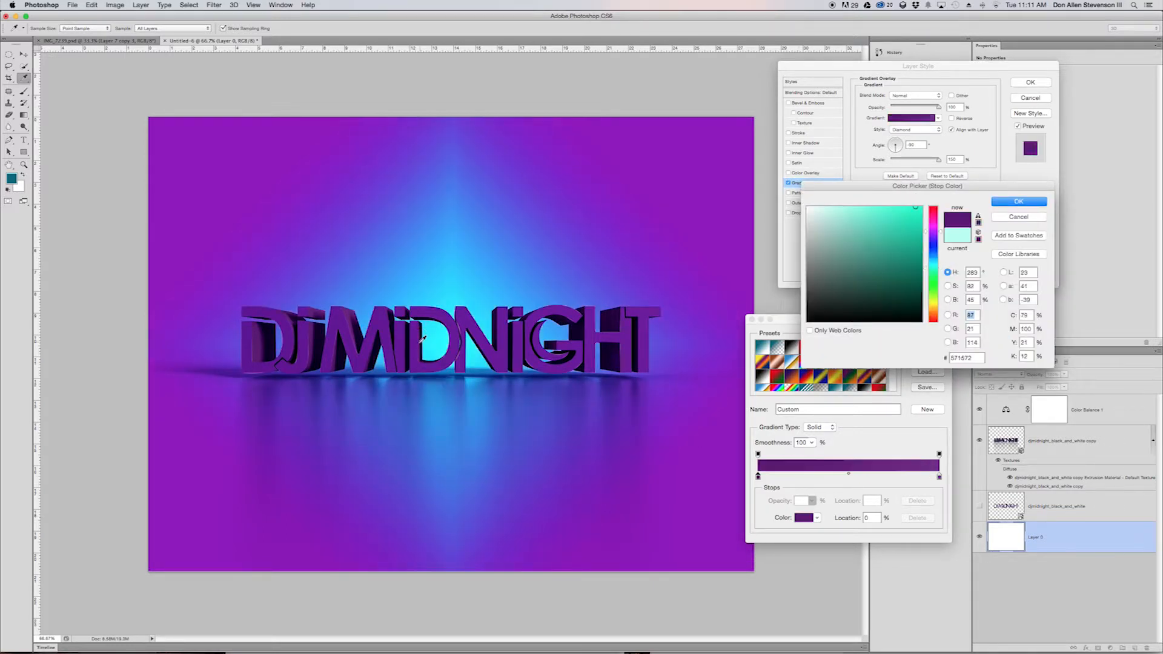
click(417, 338)
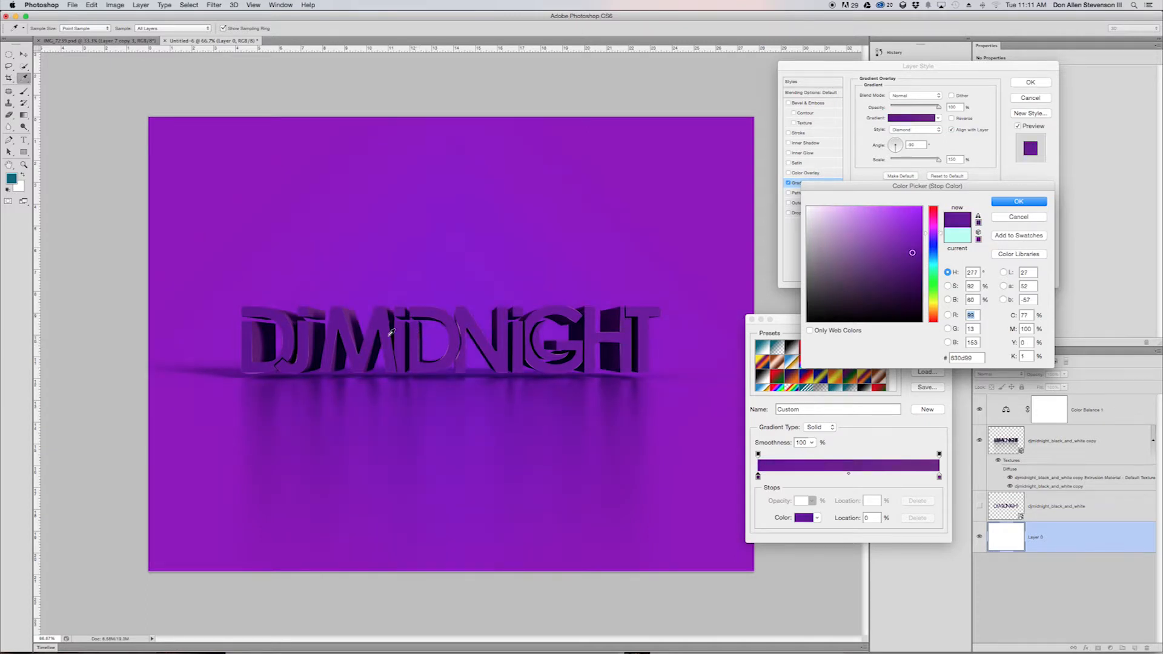
click(288, 339)
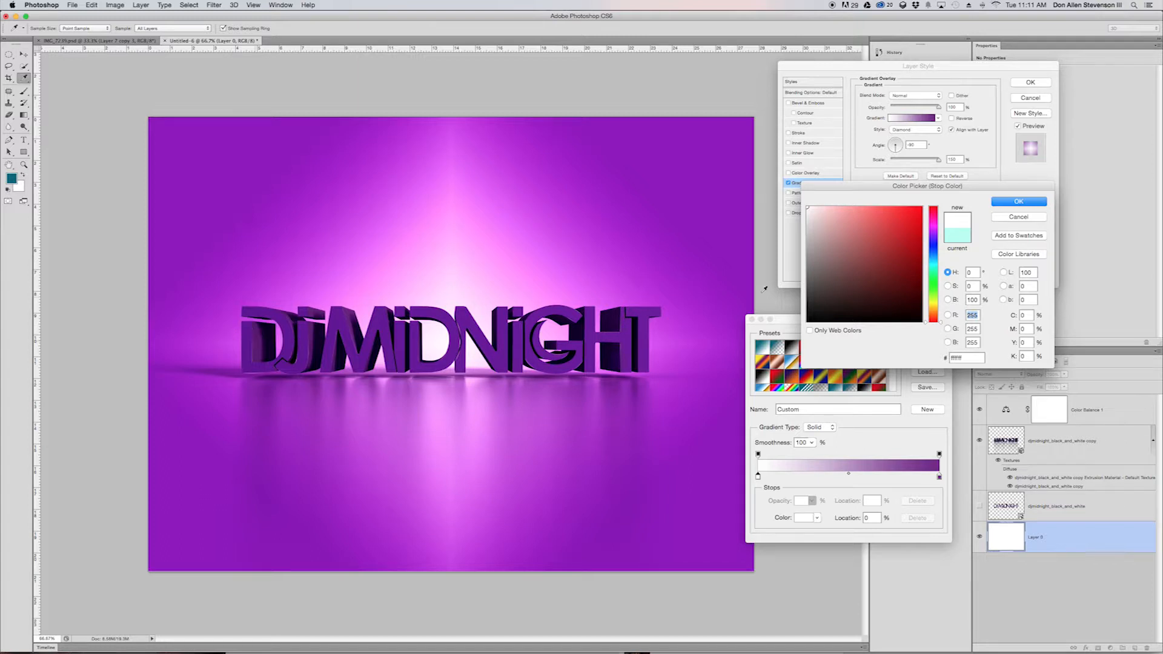
click(1019, 203)
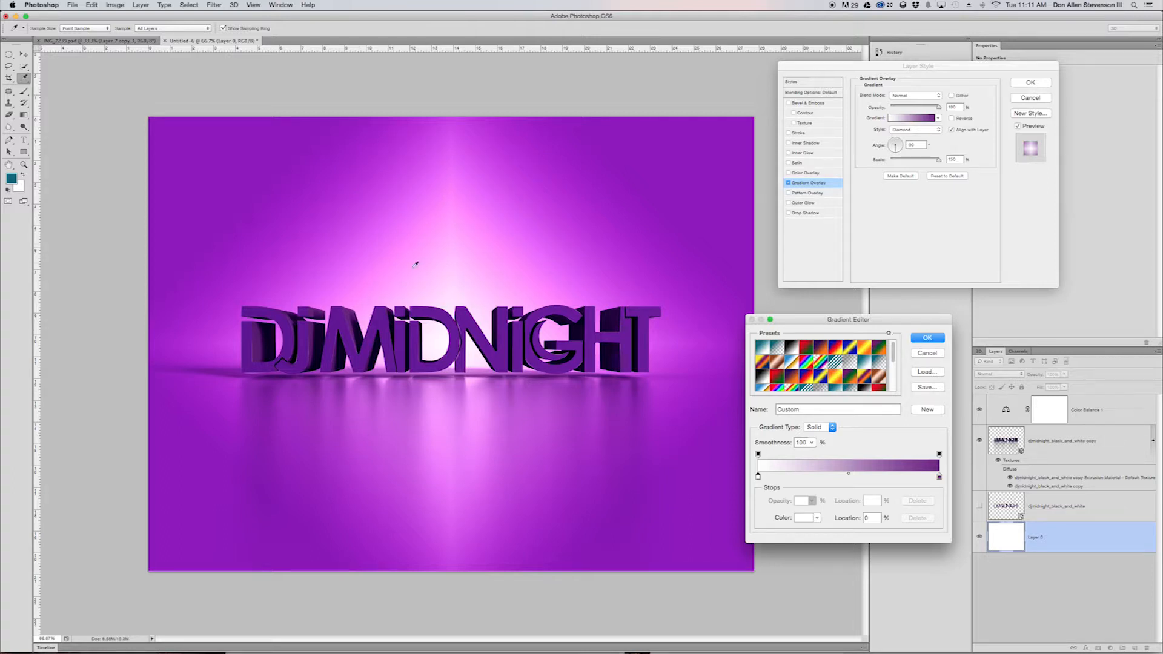
click(923, 337)
click(1030, 81)
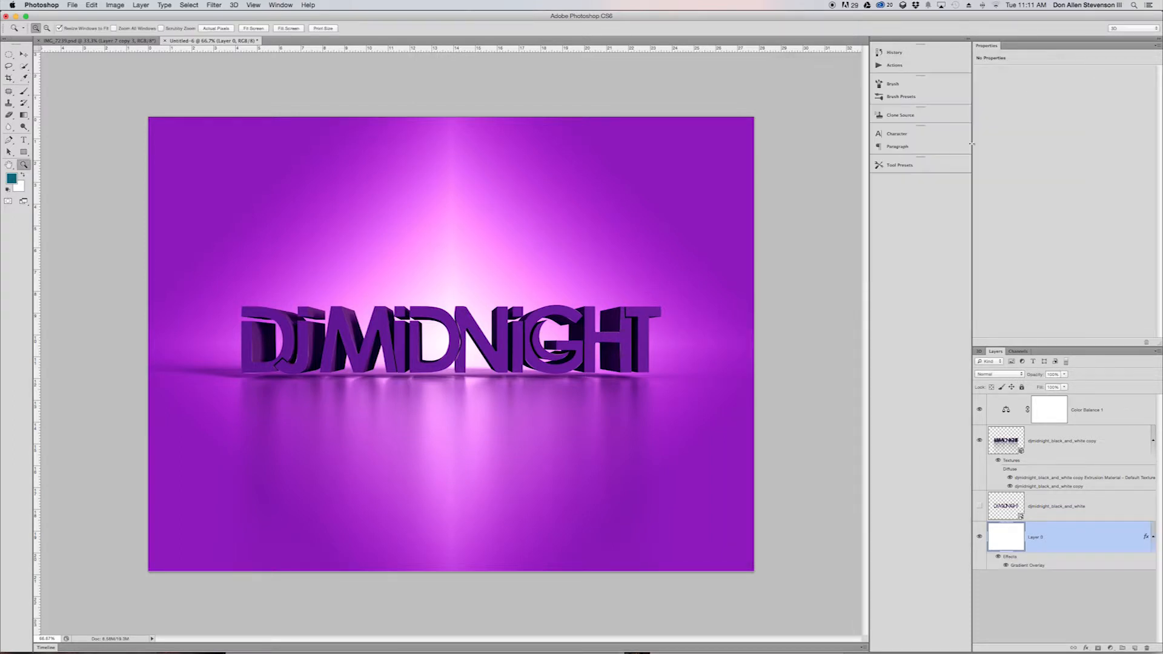
Deselect Layer 0 and inspect the 3D logo and its reflection at 100% zoom.
click(1048, 615)
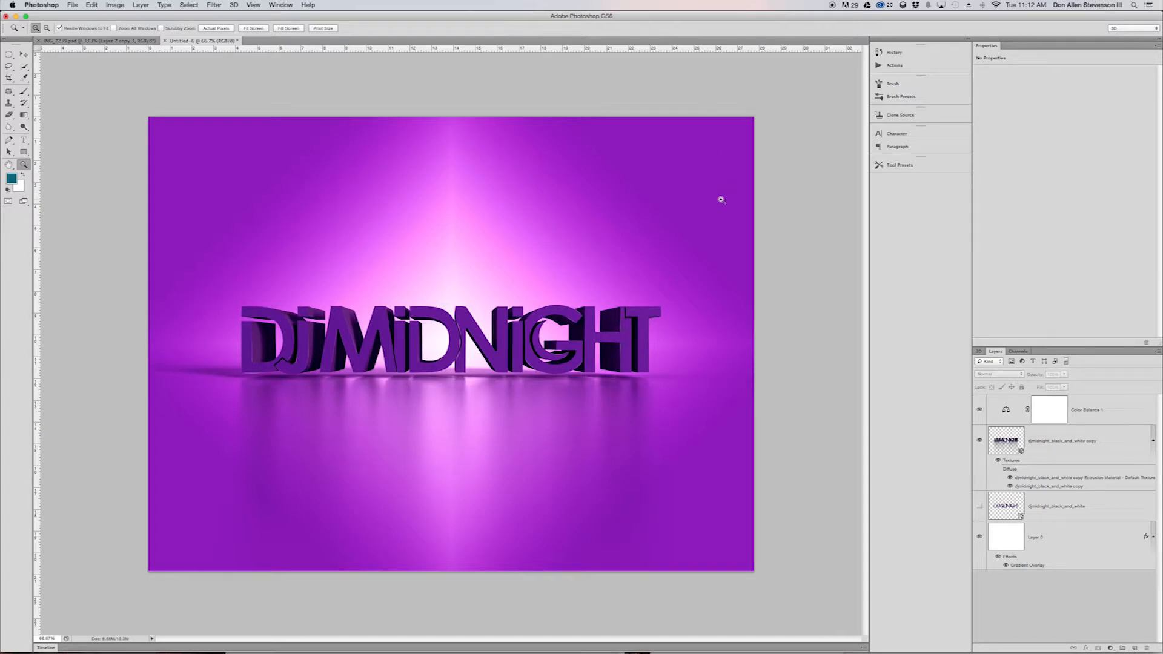
click(280, 332)
scroll(355, 329, right, 5)
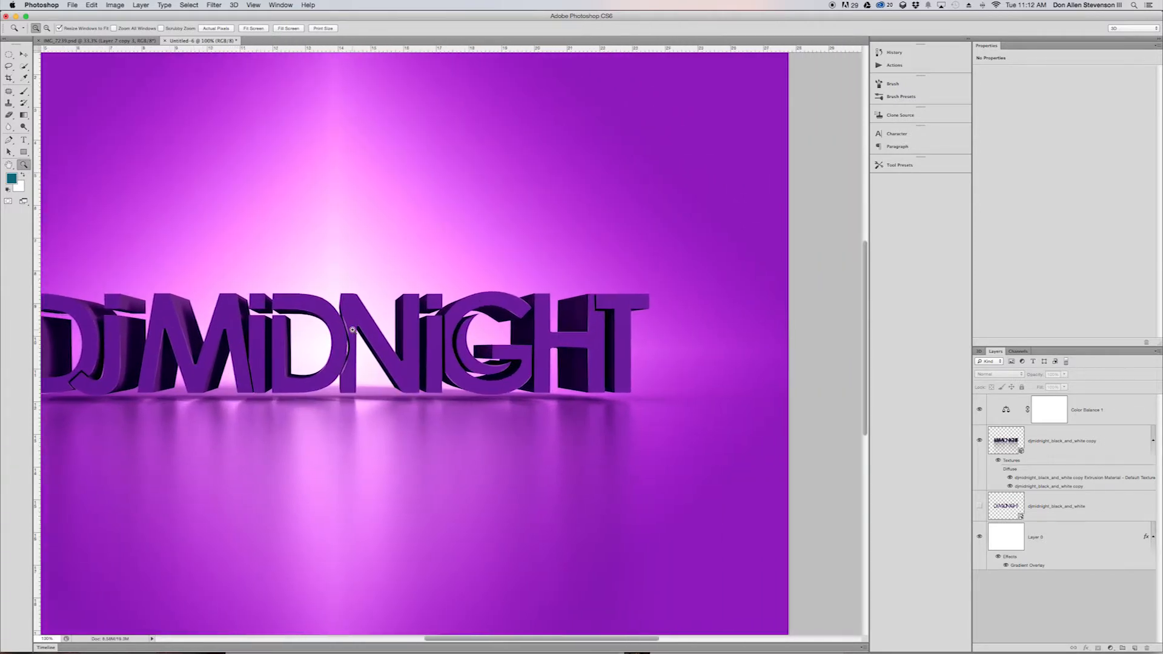
Inspect the edges and extruded sides of the 3D letters at high magnification, then return to the whole image.
click(449, 340)
scroll(441, 338, left, 4)
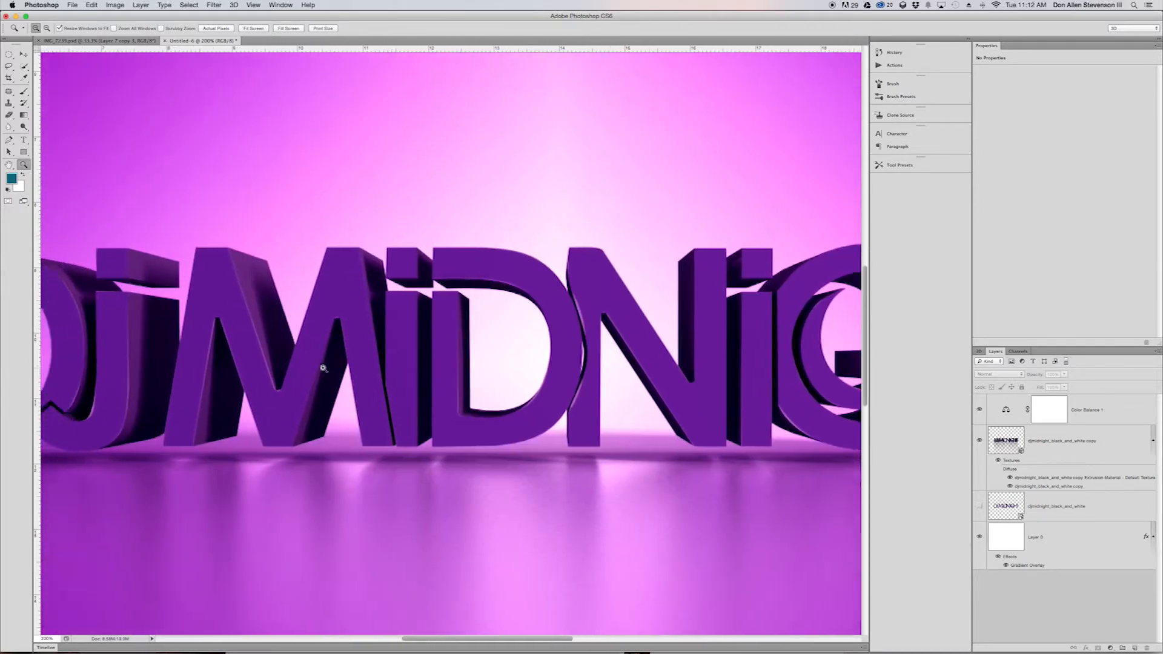
click(401, 270)
click(402, 270)
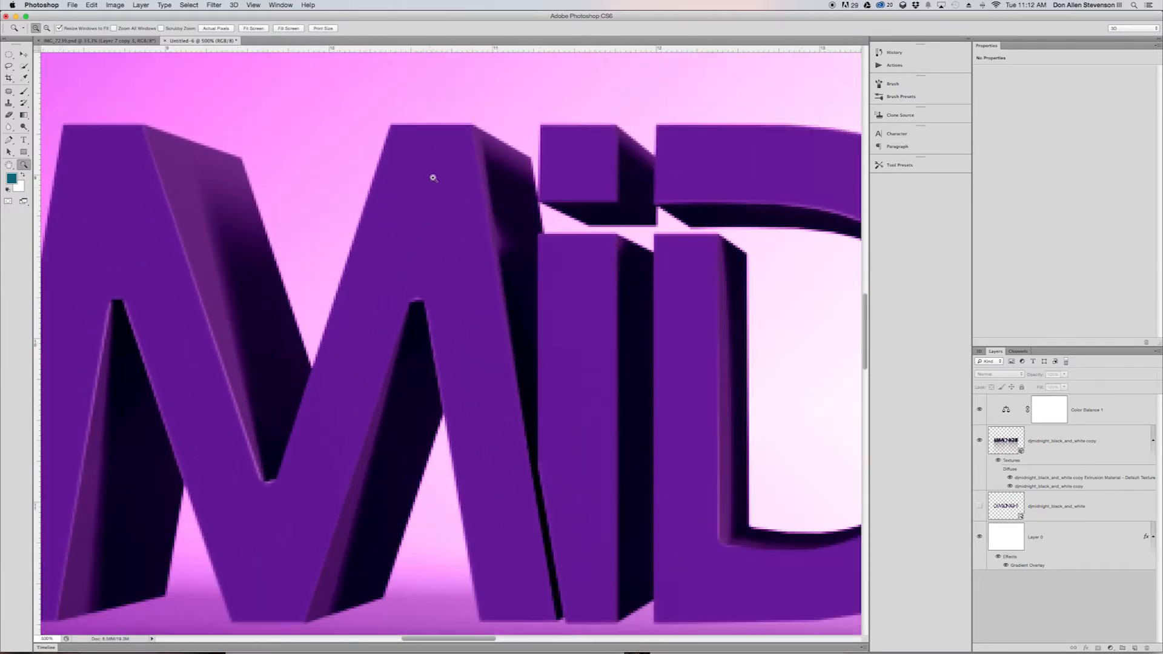
click(226, 30)
click(253, 28)
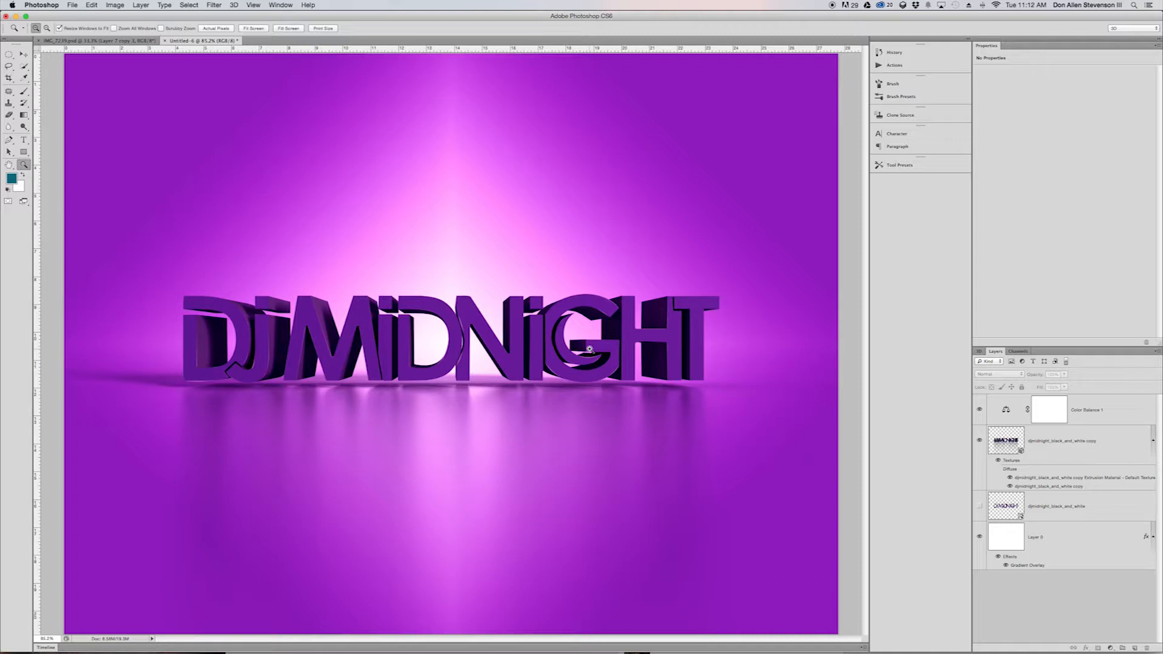
Switch to Chrome and search Google for "images" in a new browser tab.
key(F4)
key(F3)
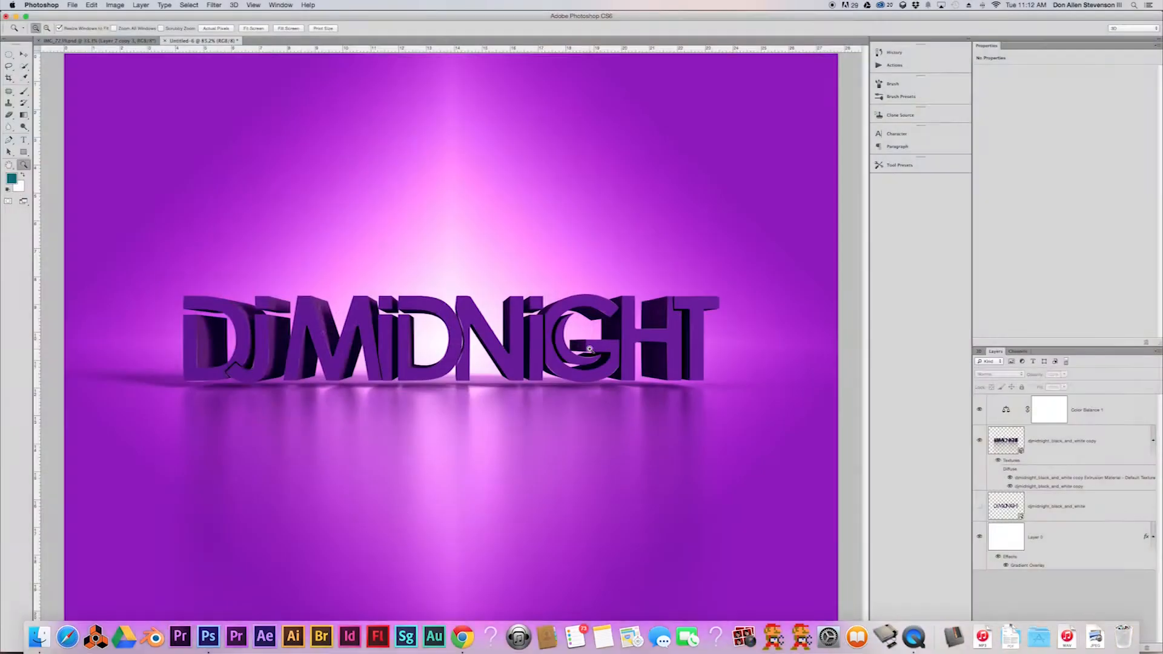
click(595, 346)
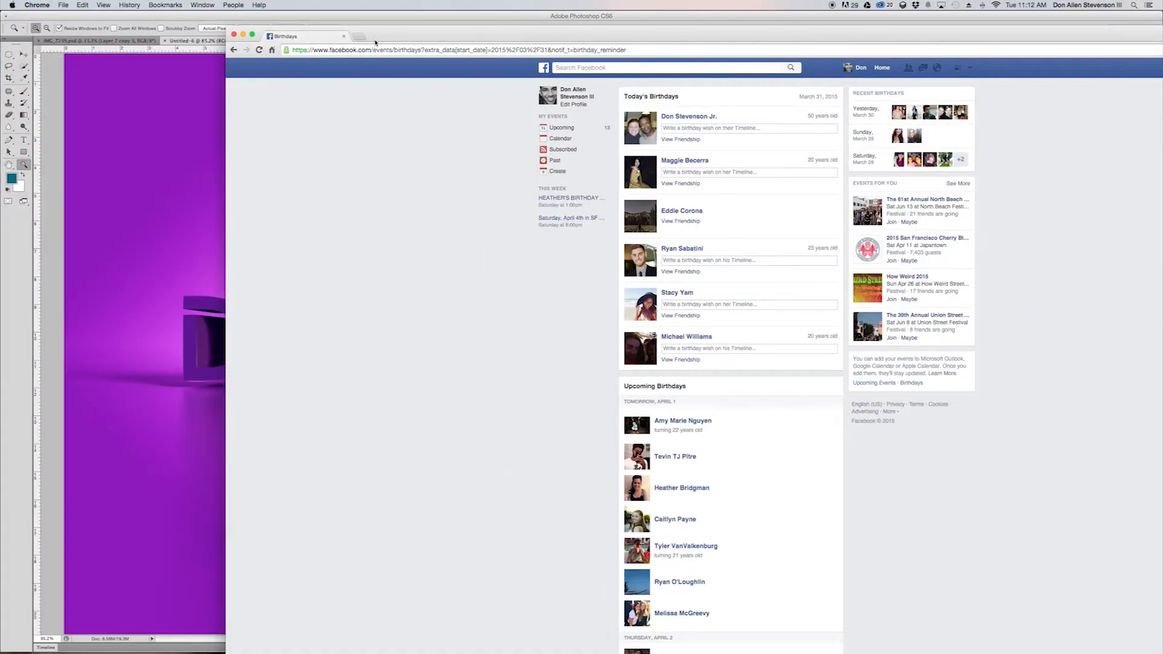
click(359, 36)
text(g)
key(Tab)
text(images)
key(Return)
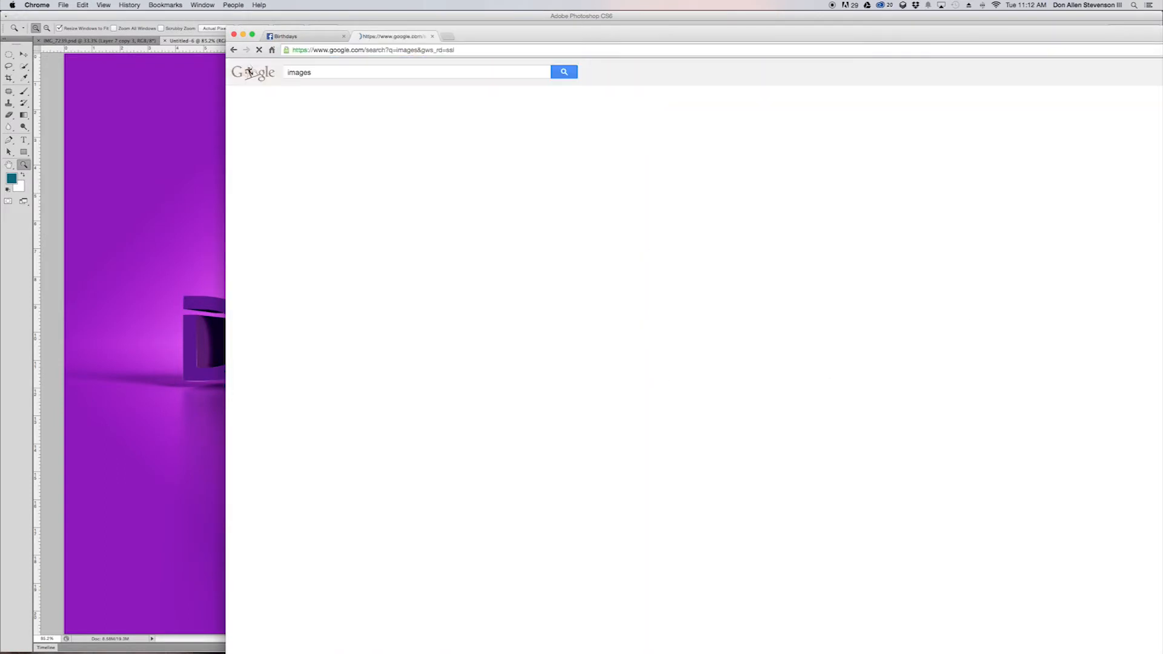
click(327, 70)
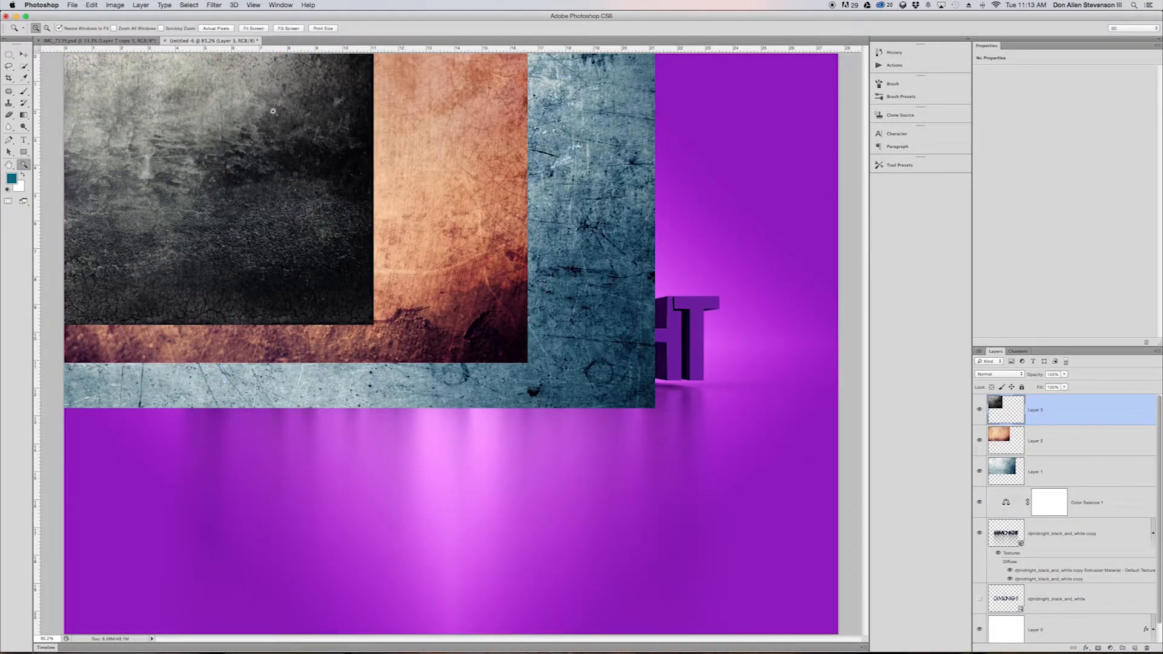
Spread the dark, orange and blue grunge textures over the canvas so that part of each one can be seen.
key(v)
drag(282, 160, 655, 314)
drag(267, 194, 424, 212)
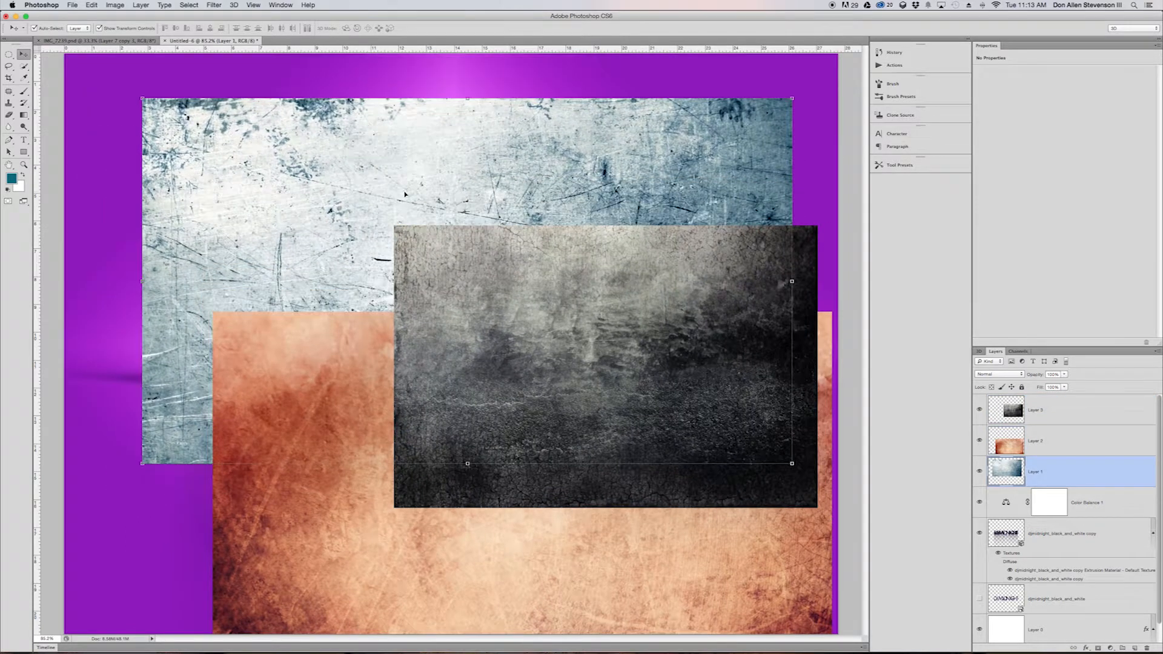
drag(446, 286, 264, 200)
mouse_move(330, 238)
mouse_down()
mouse_move(370, 171)
mouse_move(447, 221)
mouse_move(348, 246)
mouse_up()
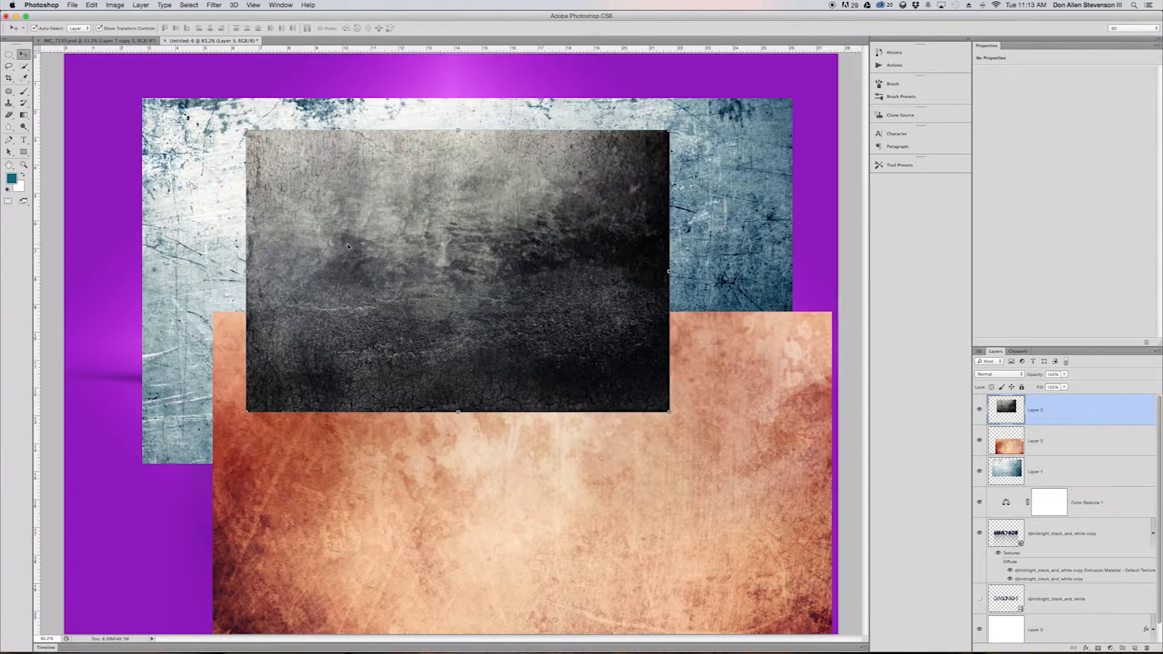
Hide the three texture layers, Layer 1, Layer 2 and Layer 3, and deselect all layers.
click(23, 165)
click(230, 28)
click(253, 28)
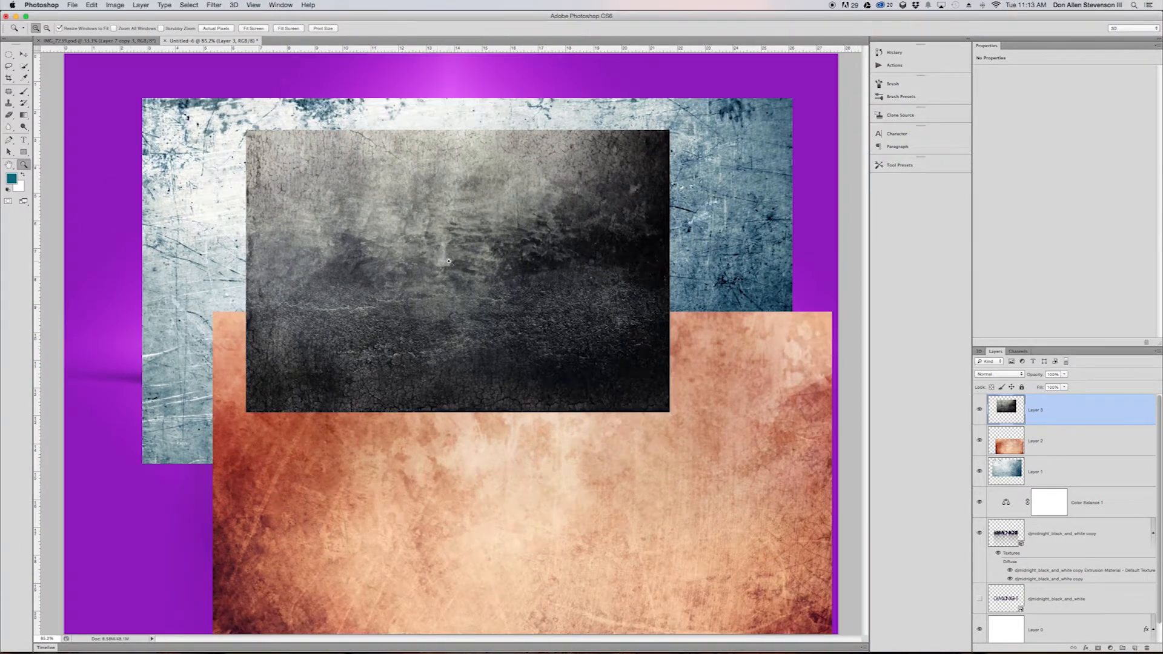
alt+click(449, 261)
click(458, 282)
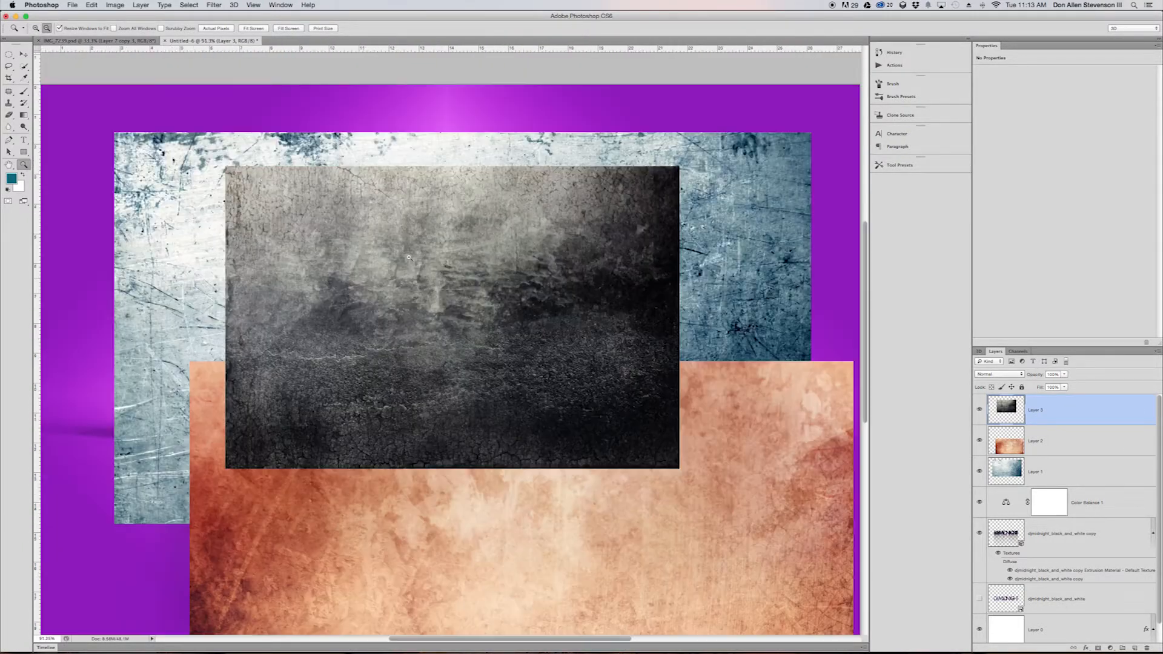
alt+click(408, 318)
click(23, 55)
drag(980, 471, 980, 376)
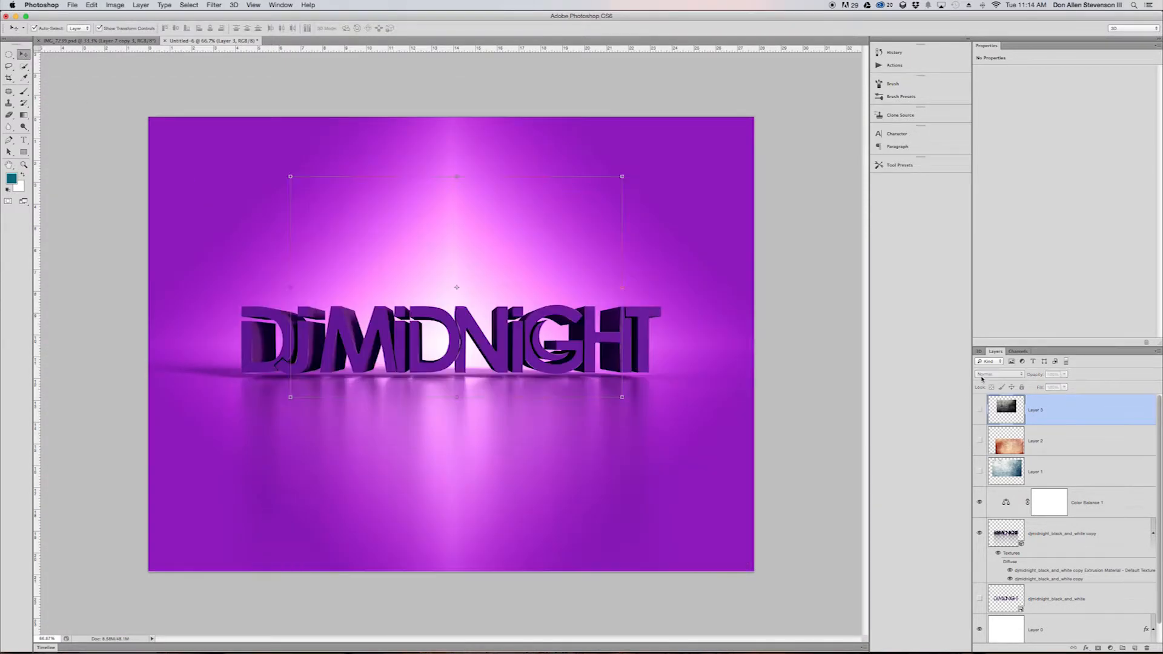
click(848, 371)
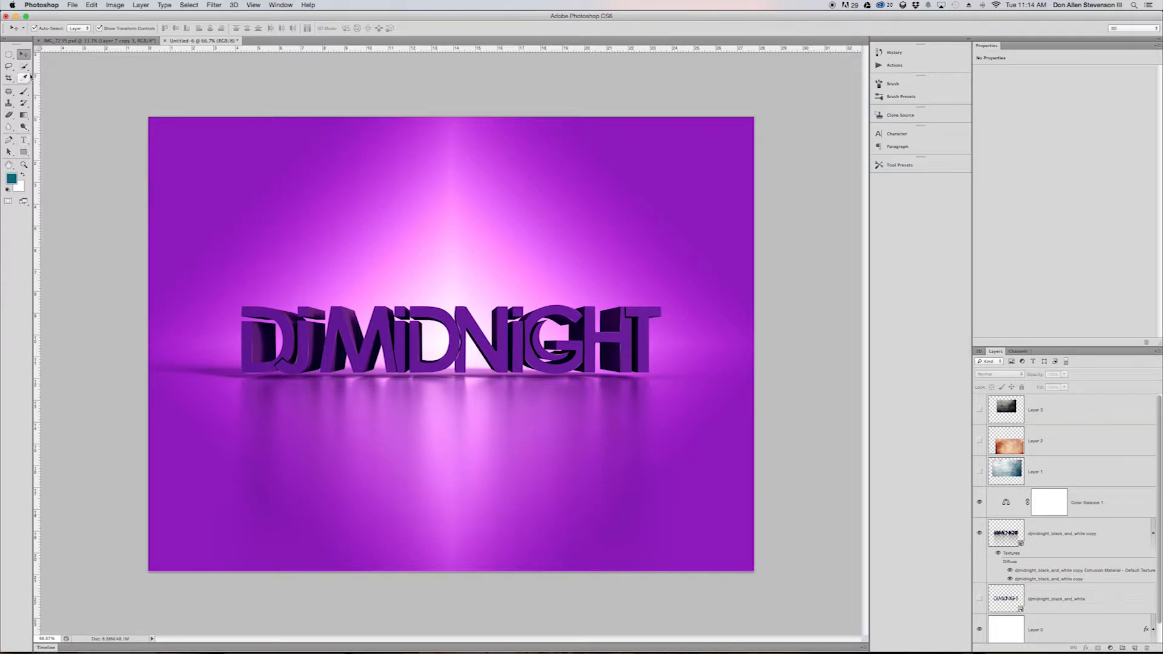
Load the outline of the 3D layer djmidnight_black_and_white copy as a selection.
scroll(1056, 536, down, 1)
click(1057, 521)
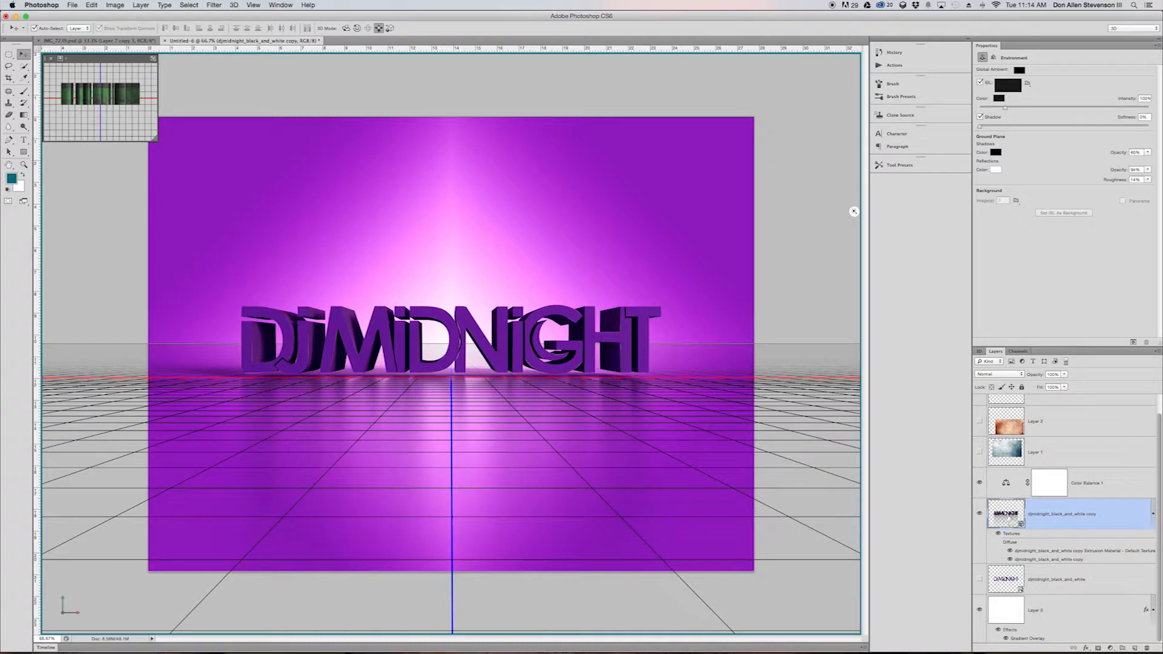
super+click(1005, 514)
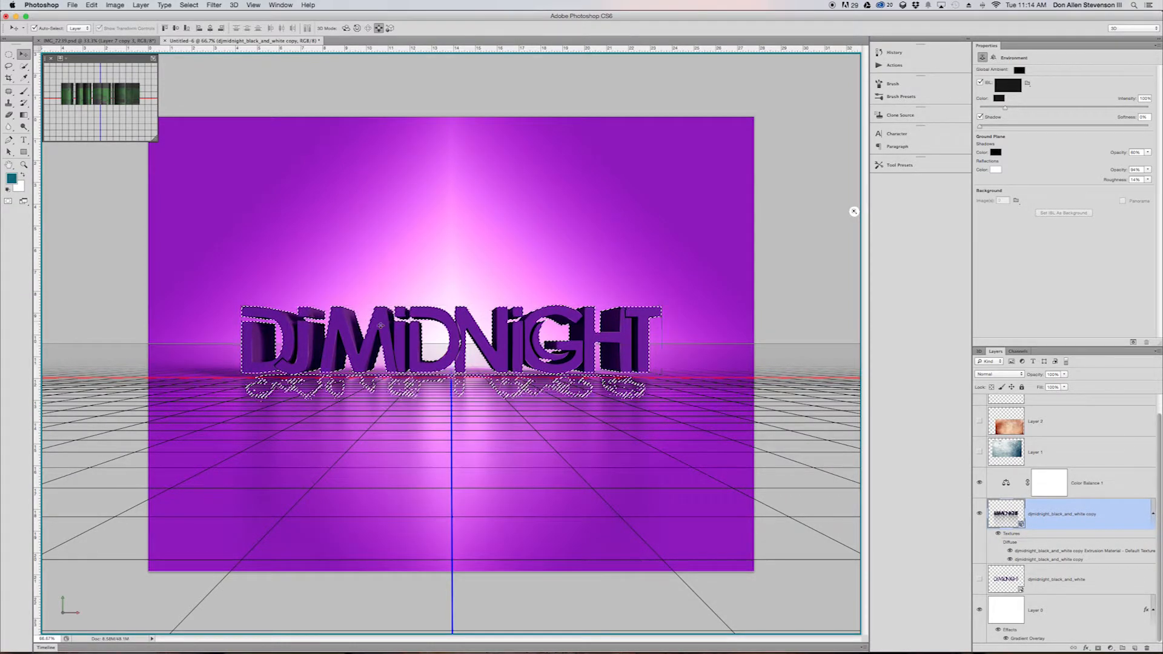
Compare the three textures one at a time over the logo selection, leaving only the blue scratched texture, Layer 1, visible.
scroll(1083, 441, up, 1)
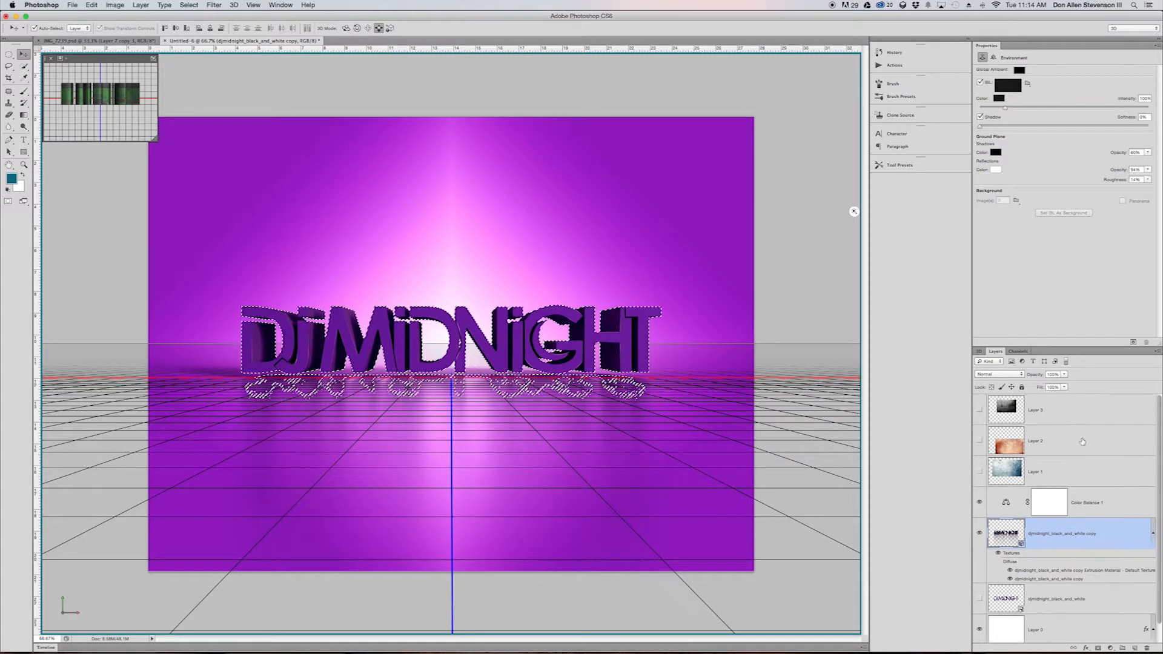
click(980, 471)
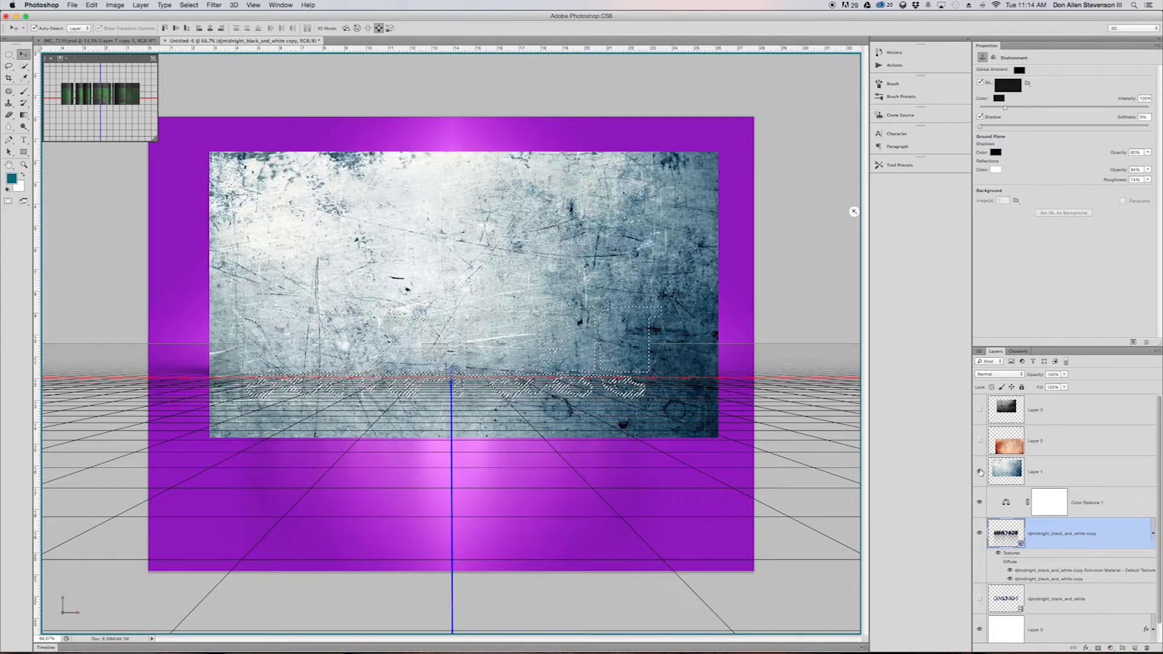
click(980, 472)
click(980, 441)
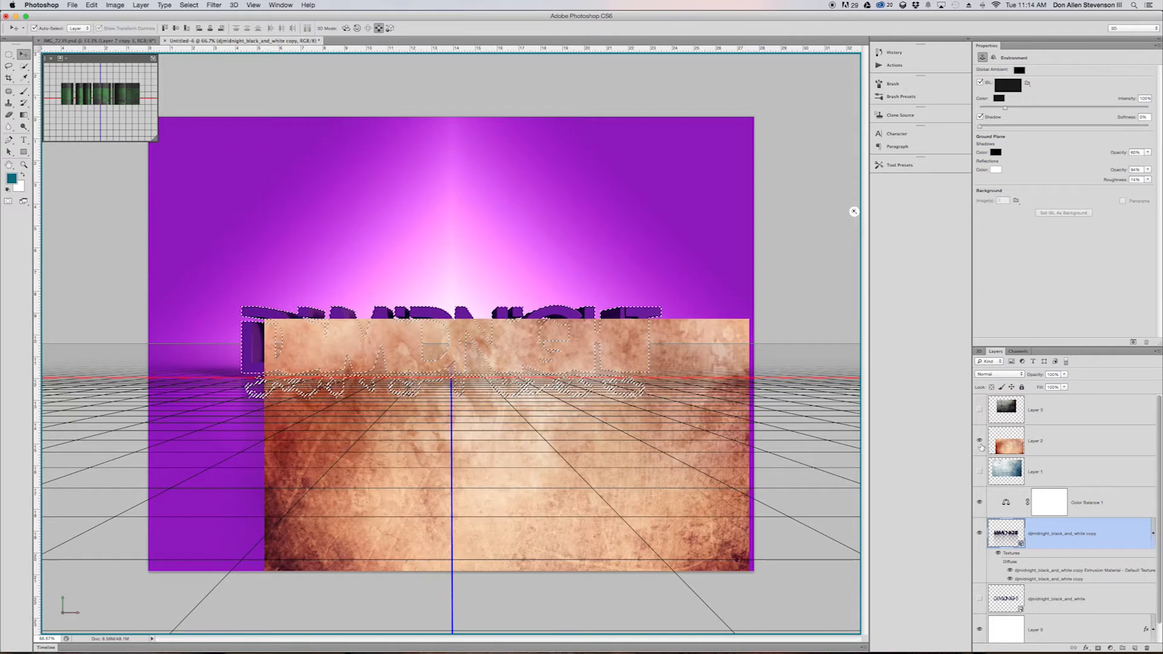
click(980, 442)
click(980, 412)
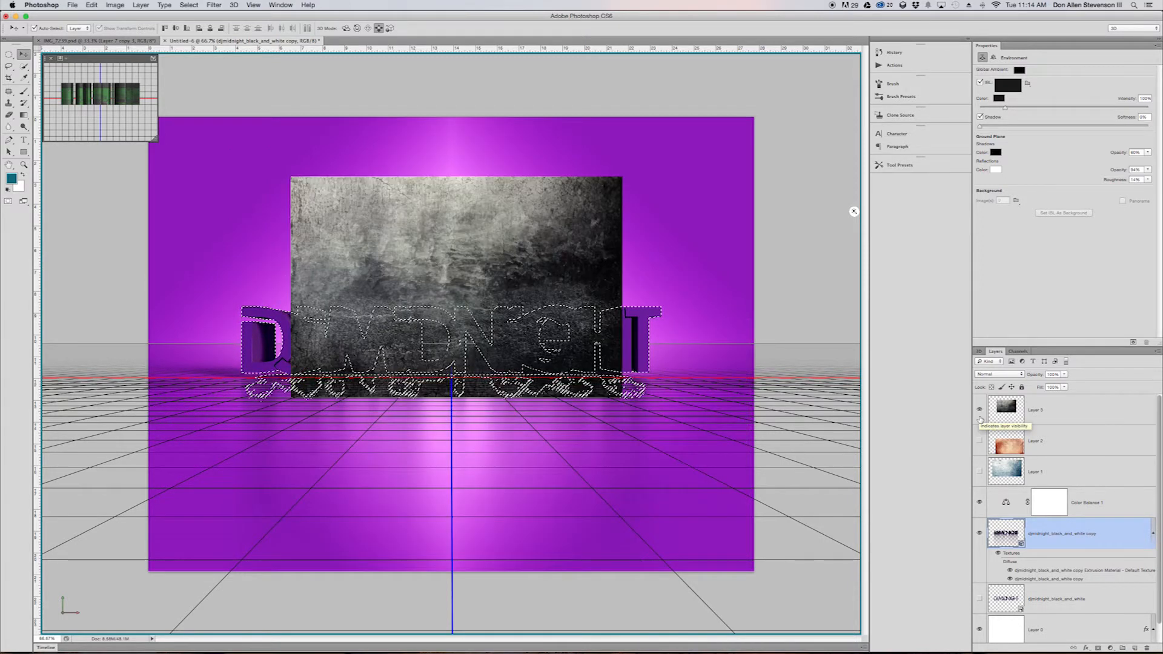
click(981, 419)
click(980, 472)
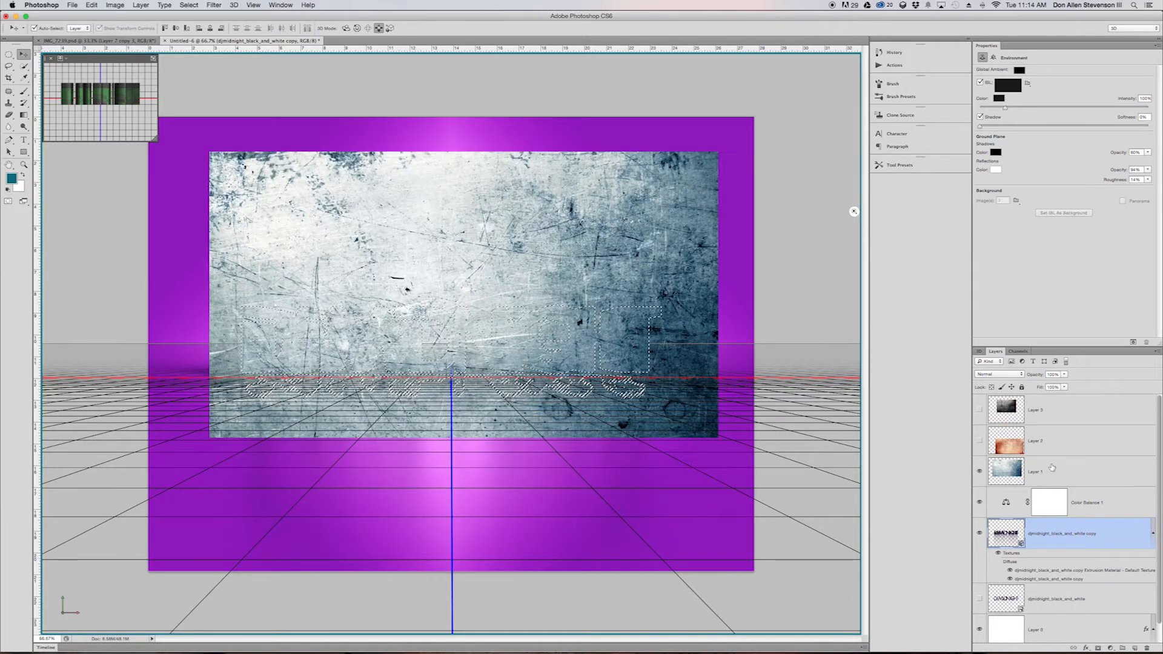
Copy the selected logo-shaped area of Layer 1 onto a new layer and hide Layer 1.
click(1089, 471)
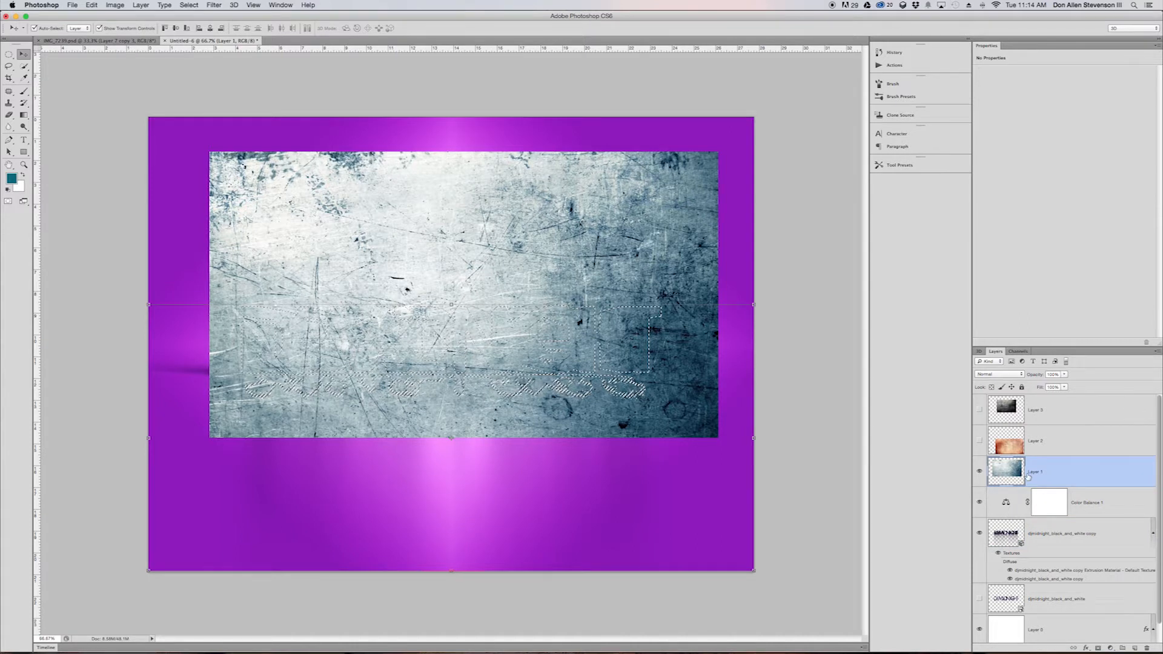
key(super+j)
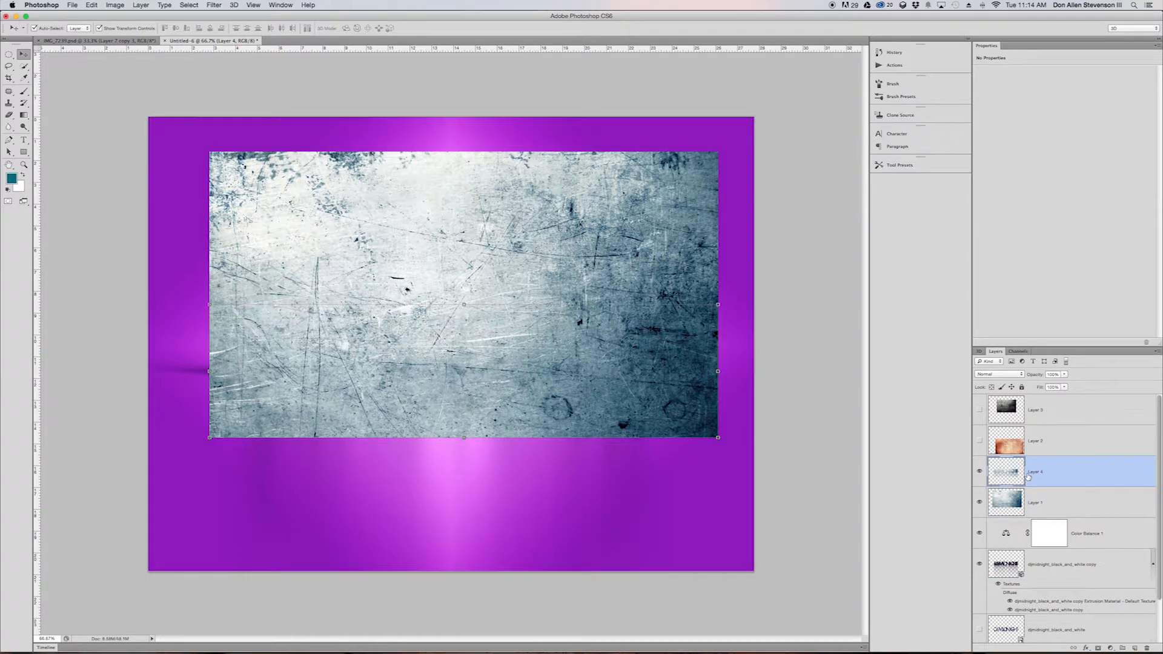
click(980, 502)
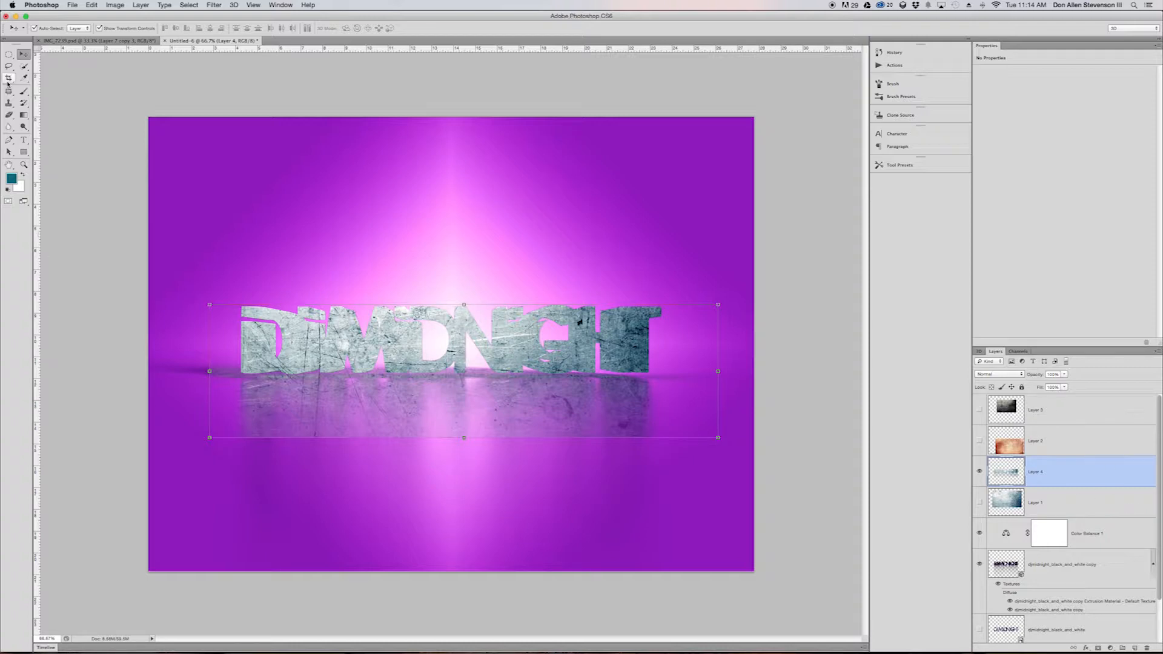
Erase the texture's hard lower edge in the reflection and the leftovers beside the letters with the Eraser, undoing one overly large stroke.
click(8, 115)
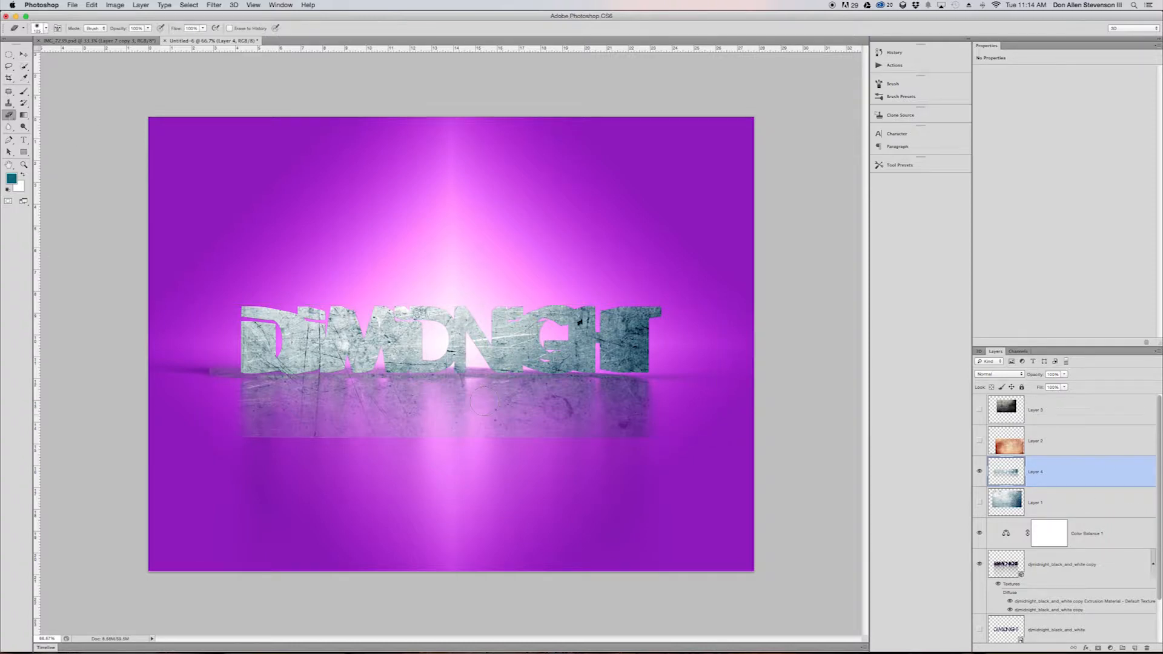
key(bracketright)
key(bracketright)
mouse_move(675, 450)
mouse_down()
mouse_move(194, 446)
mouse_move(721, 469)
mouse_up()
drag(200, 354, 196, 378)
key(super+z)
key(bracketleft)
key(bracketleft)
key(bracketleft)
key(bracketleft)
key(bracketleft)
drag(210, 387, 219, 377)
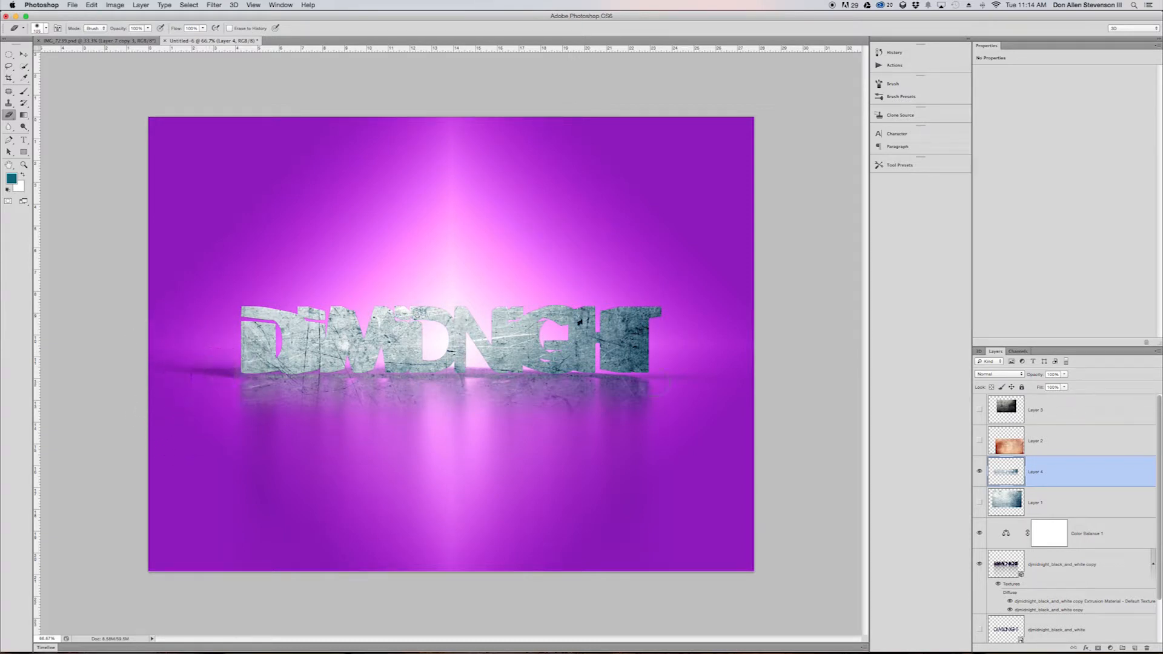
mouse_move(671, 374)
mouse_down()
mouse_move(759, 379)
mouse_move(692, 378)
mouse_up()
Set the blend mode of the logo-shaped texture on Layer 4 to Overlay.
click(23, 54)
click(765, 319)
click(544, 356)
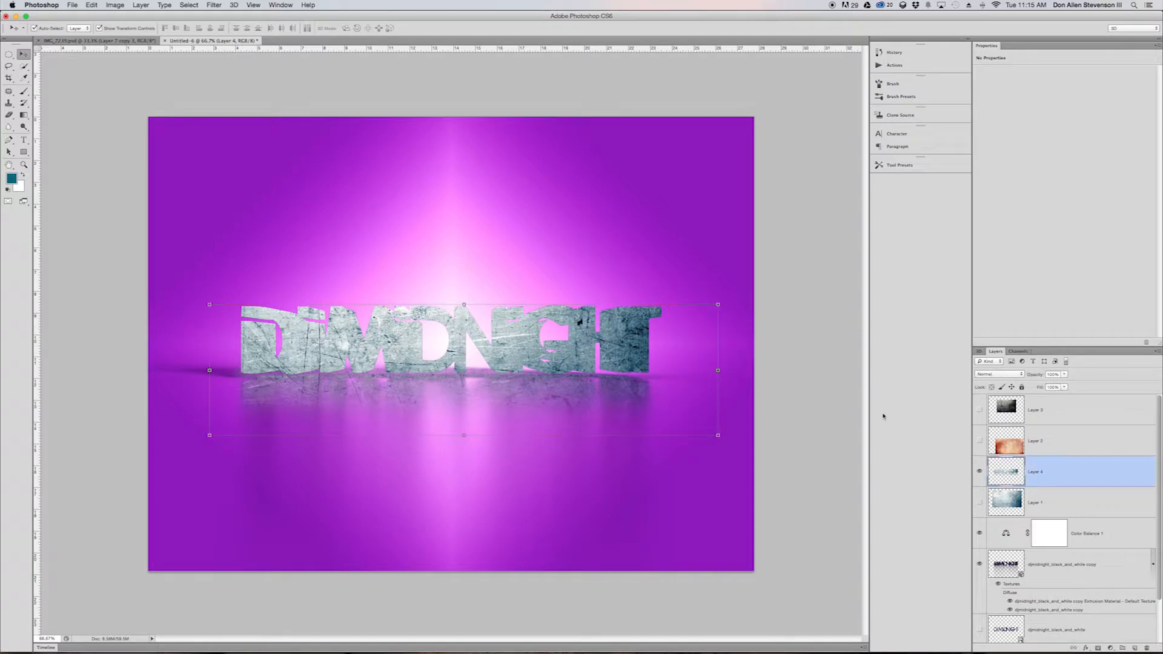
click(1060, 470)
click(999, 375)
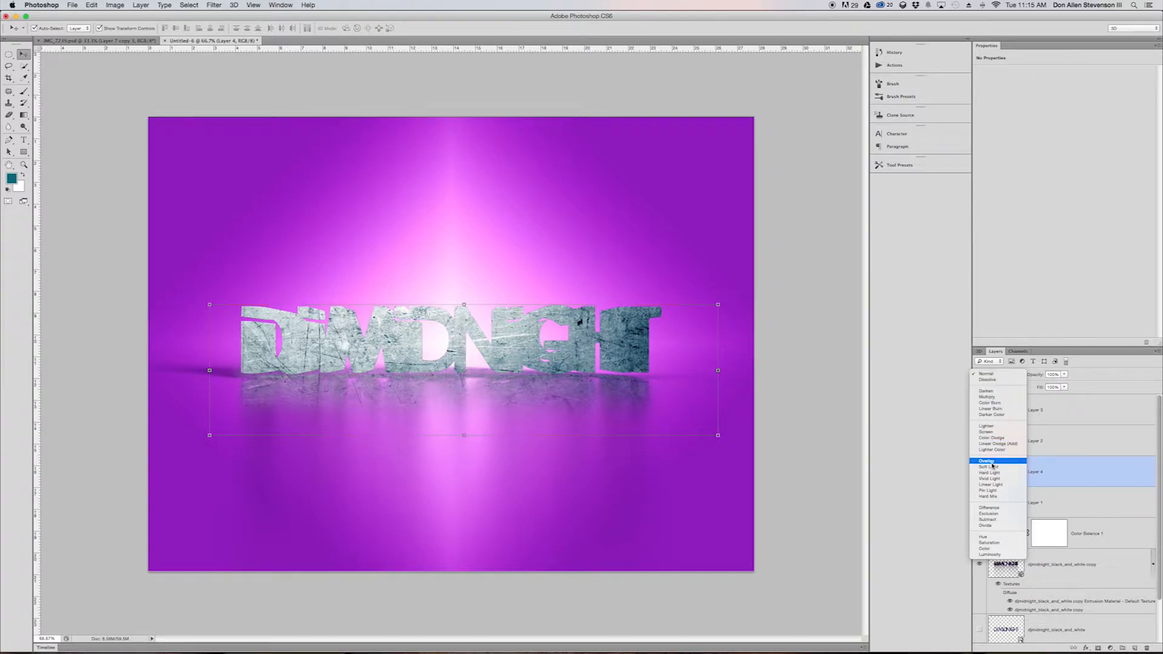
click(991, 462)
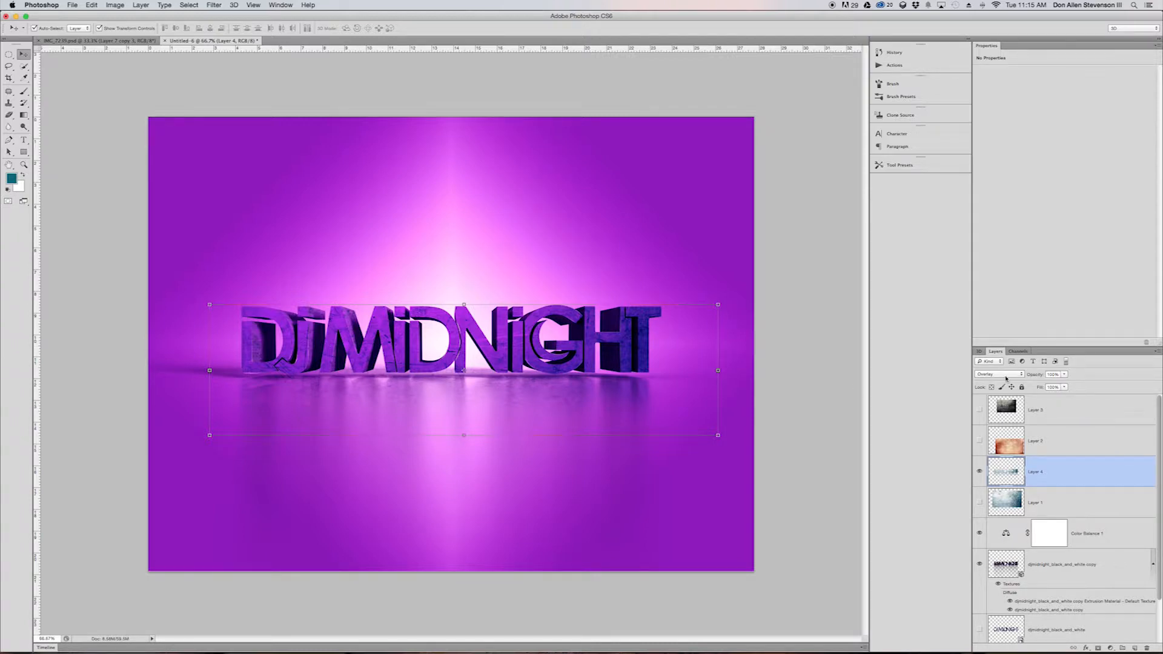
Compare the Screen, Multiply and Darken blend modes on Layer 4, then return it to Overlay.
click(1004, 376)
click(992, 344)
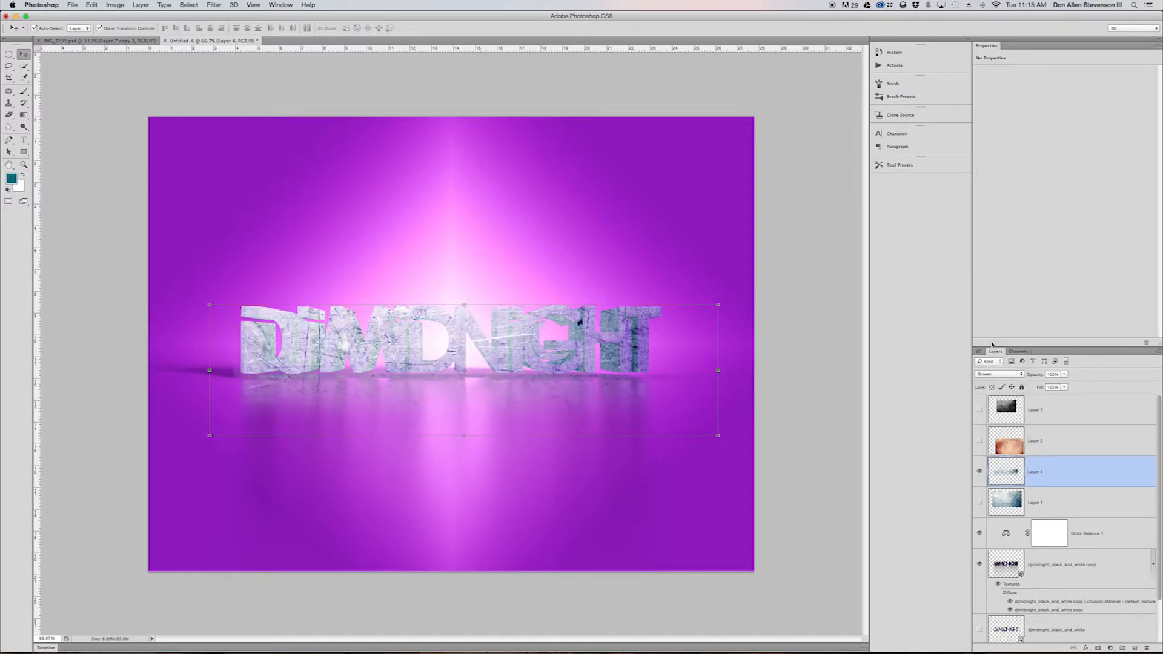
click(998, 375)
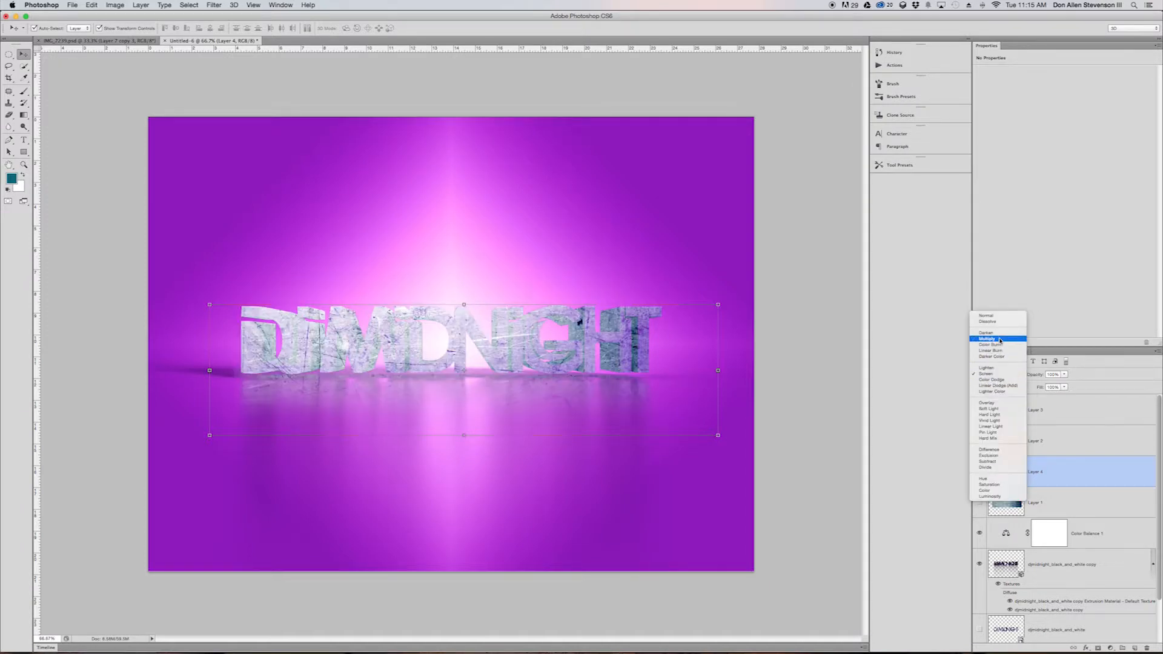
click(1000, 339)
click(999, 374)
click(1000, 365)
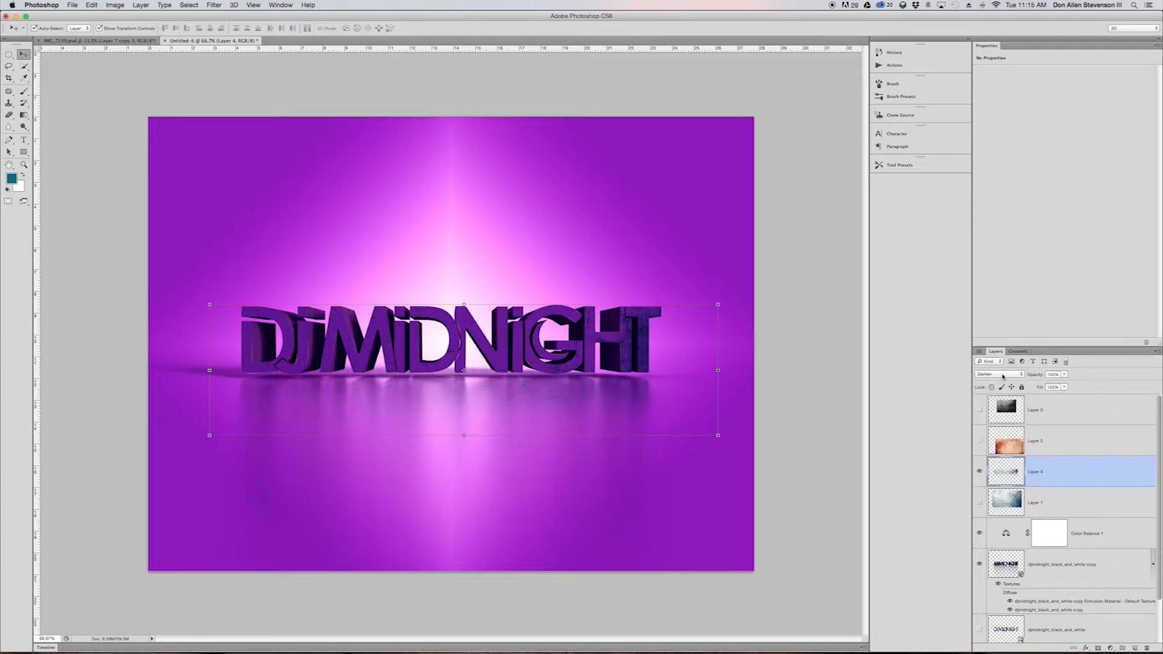
click(1003, 376)
click(996, 445)
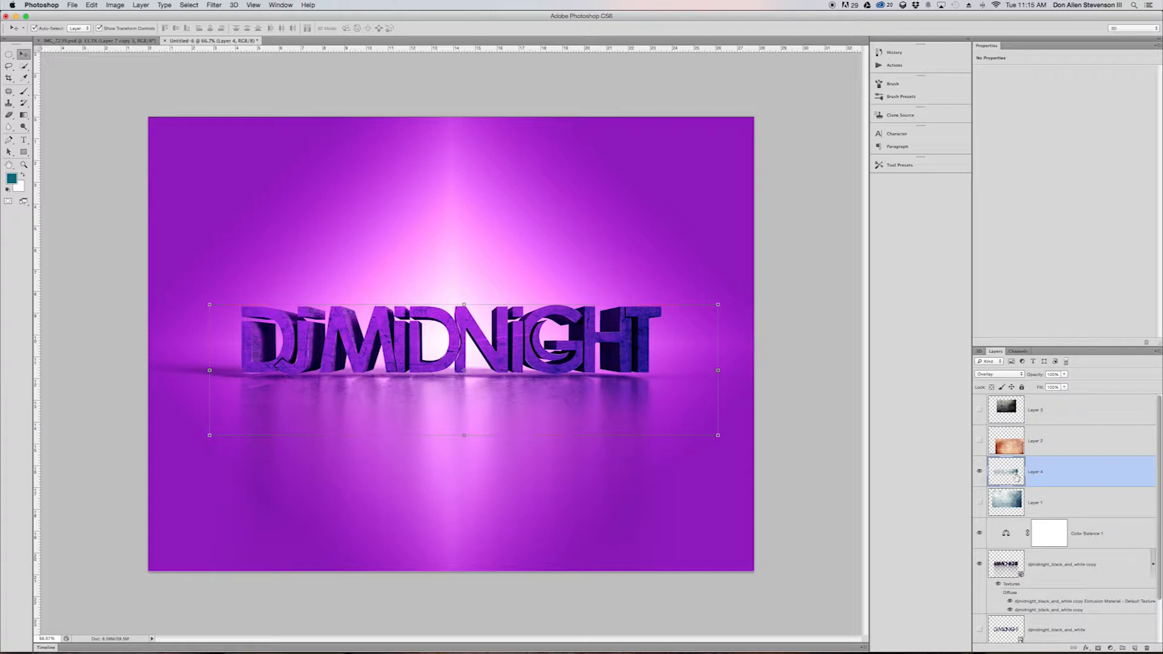
Brighten Layer 4 with a two-point Curves adjustment, setting the shadow point to input 34 and output 82 and lifting the highlights.
click(115, 5)
mouse_move(137, 37)
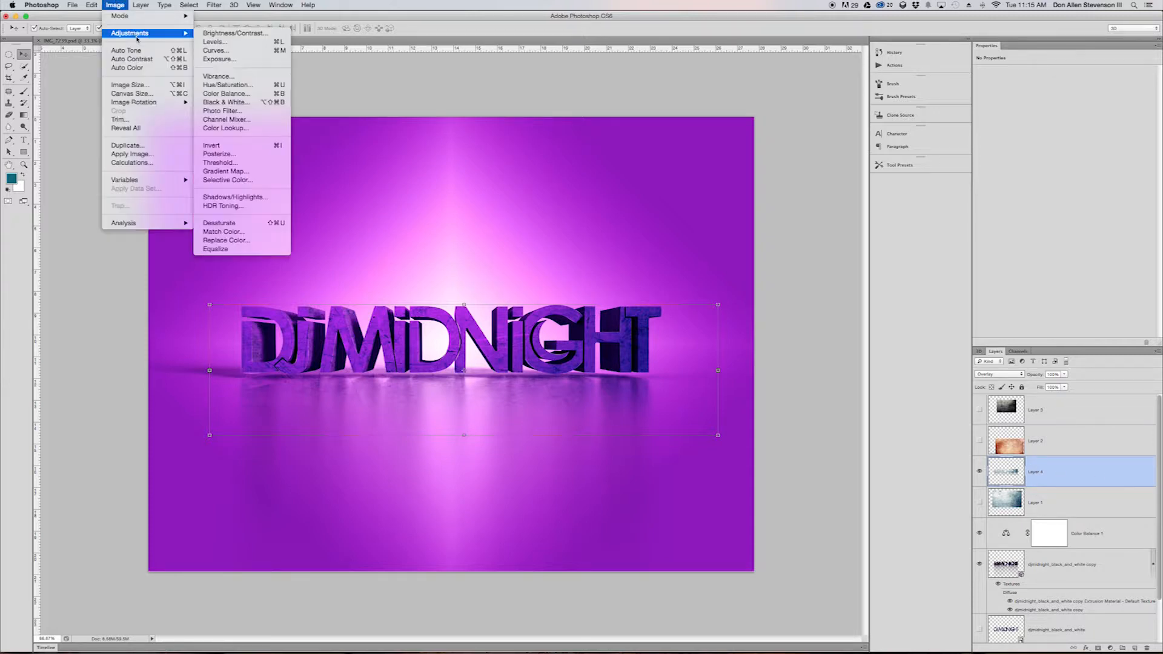
click(224, 51)
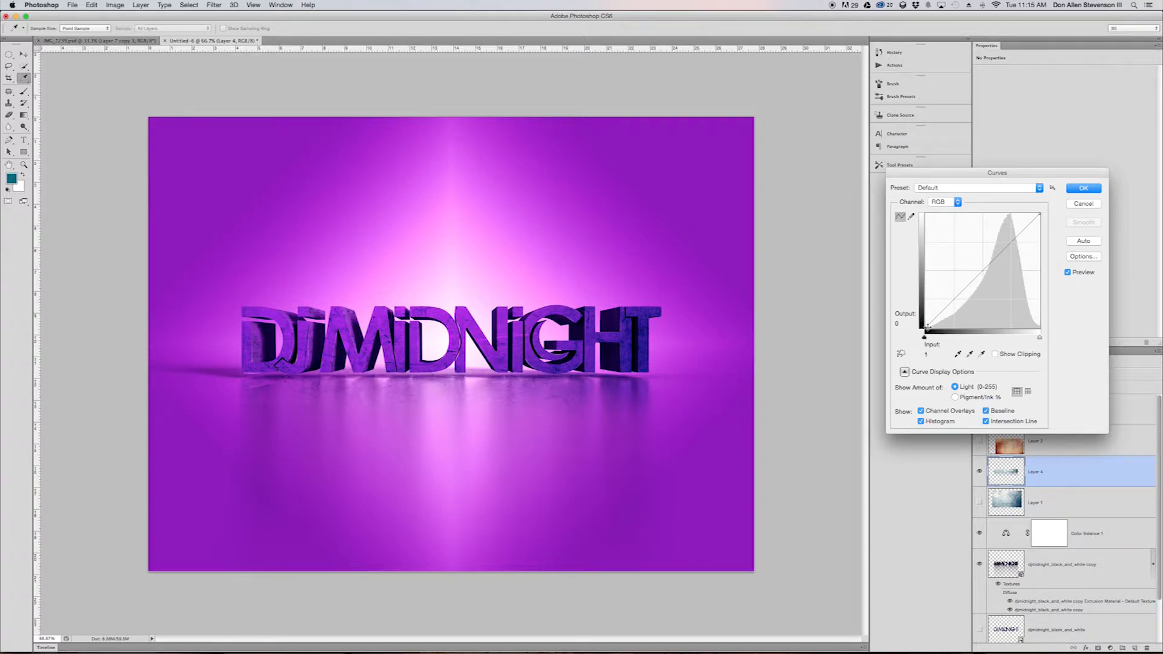
drag(934, 319, 945, 296)
mouse_move(995, 245)
mouse_down()
mouse_move(1012, 264)
mouse_move(992, 238)
mouse_up()
drag(945, 297, 942, 290)
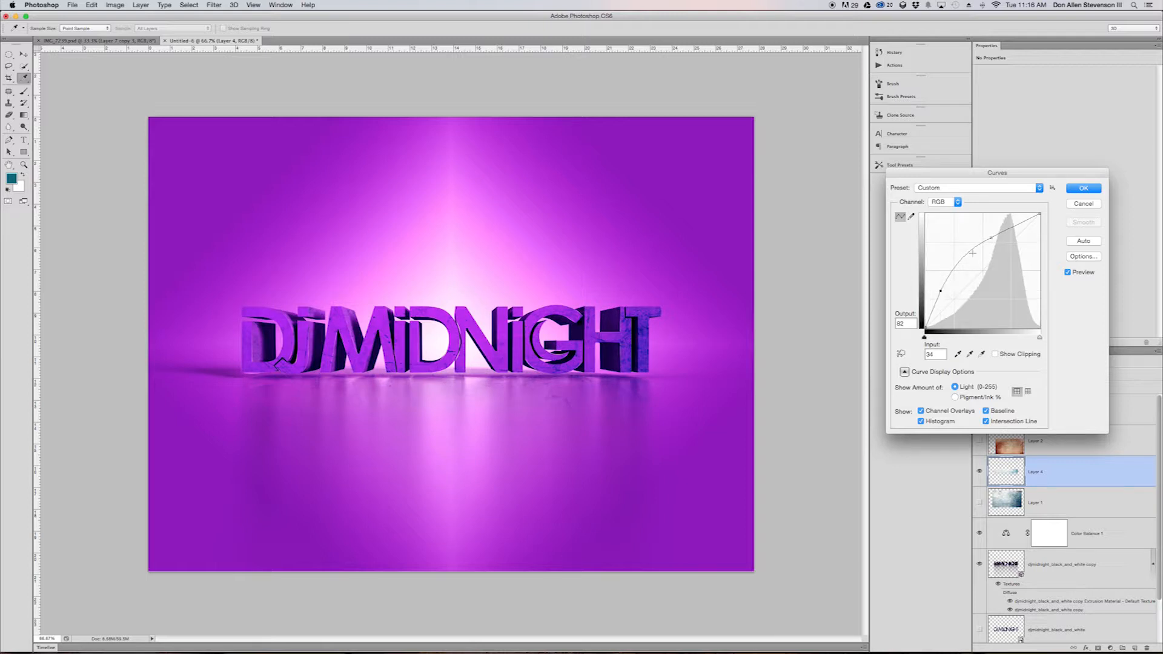
click(1083, 193)
key(v)
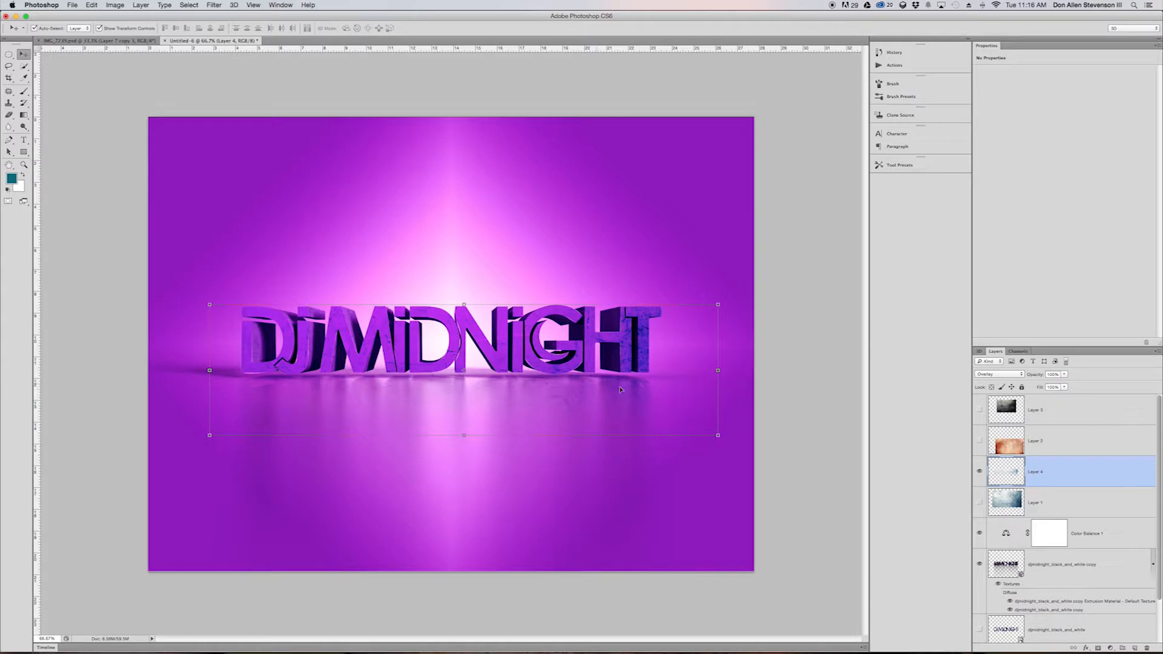
Select the floor area below the letters and erase Layer 4's texture from the reflection with a larger Eraser, then deselect.
click(9, 115)
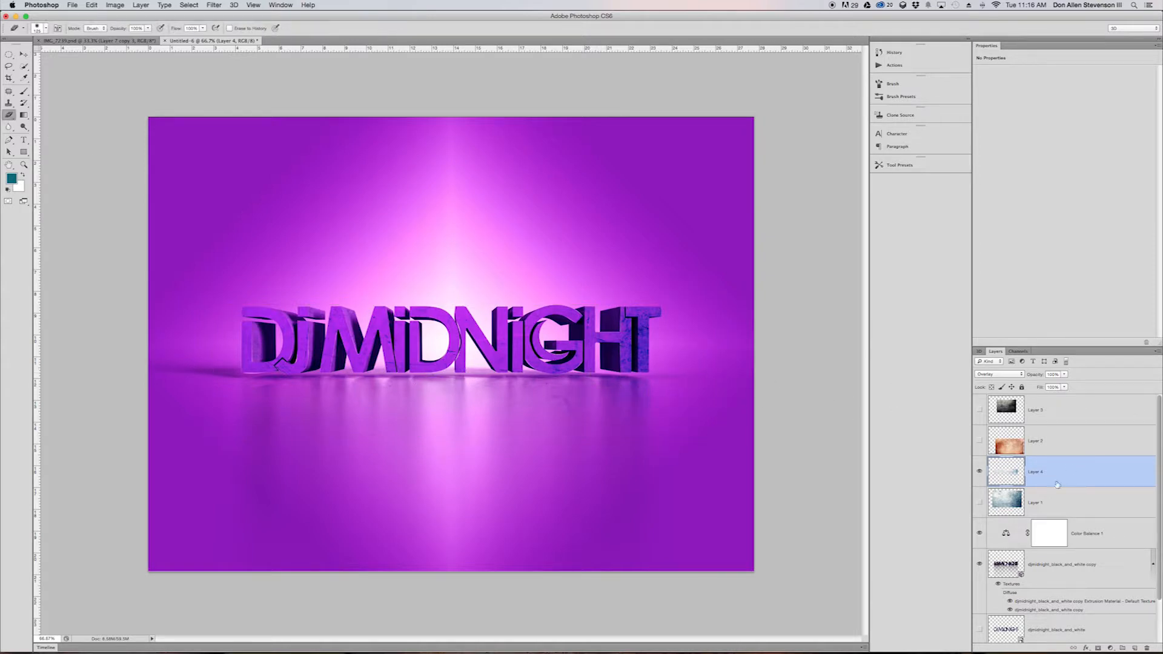
drag(9, 54, 31, 53)
drag(765, 514, 128, 374)
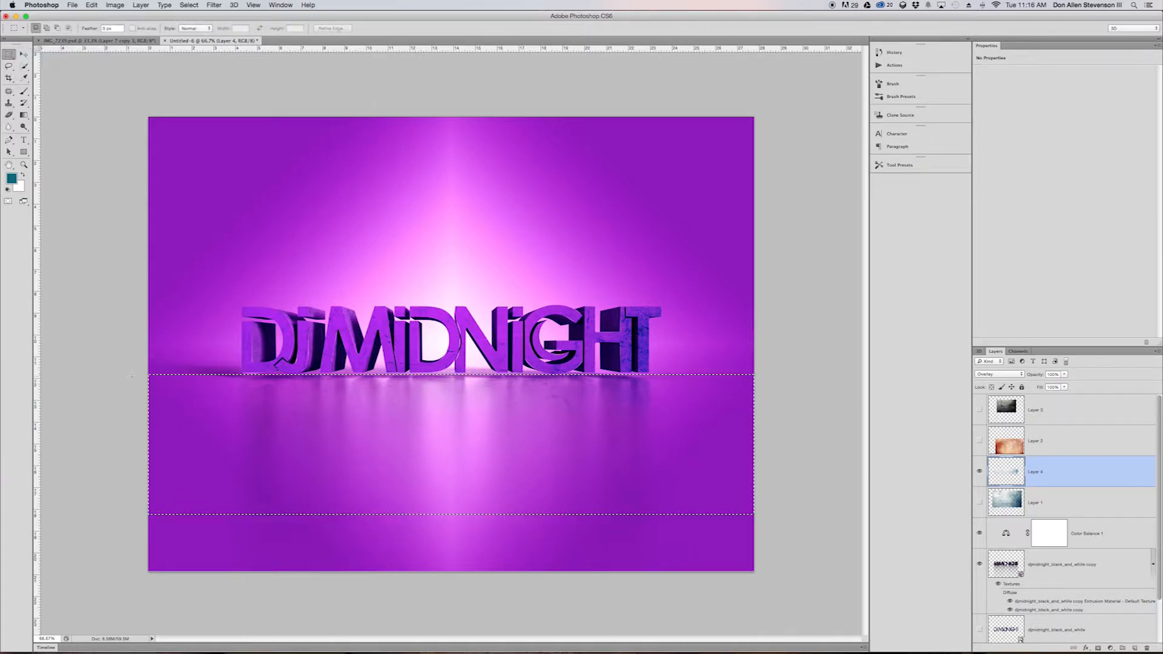
click(9, 116)
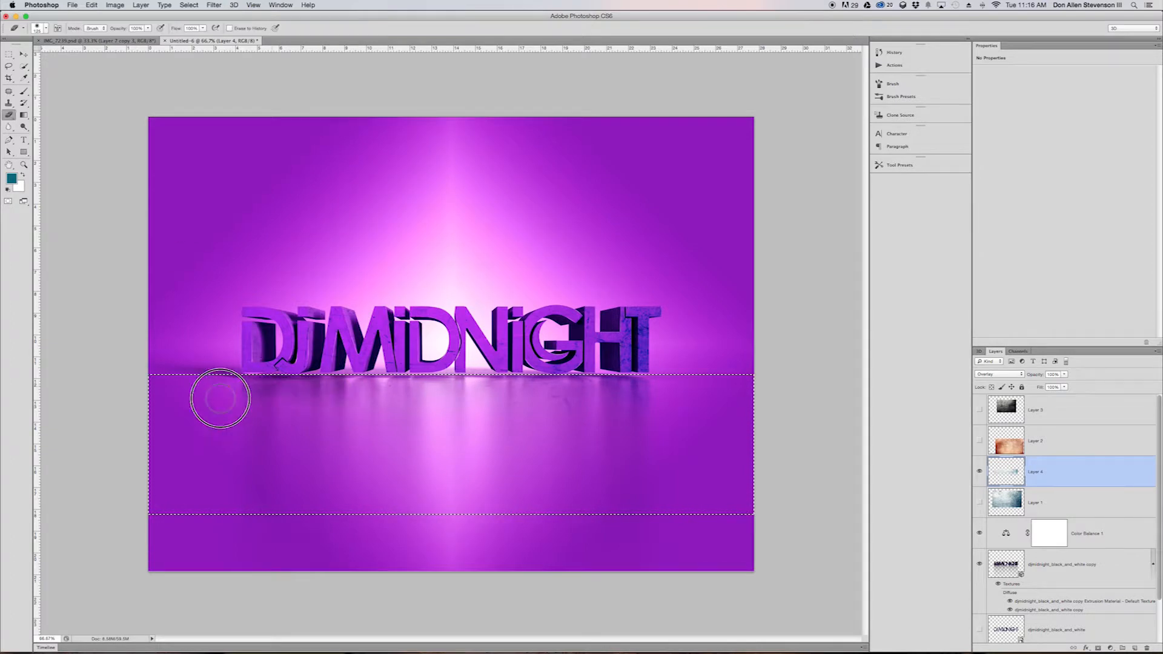
key(bracketleft)
key(bracketleft)
key(bracketright)
key(bracketright)
key(bracketright)
key(bracketright)
key(bracketright)
key(bracketright)
drag(715, 400, 450, 405)
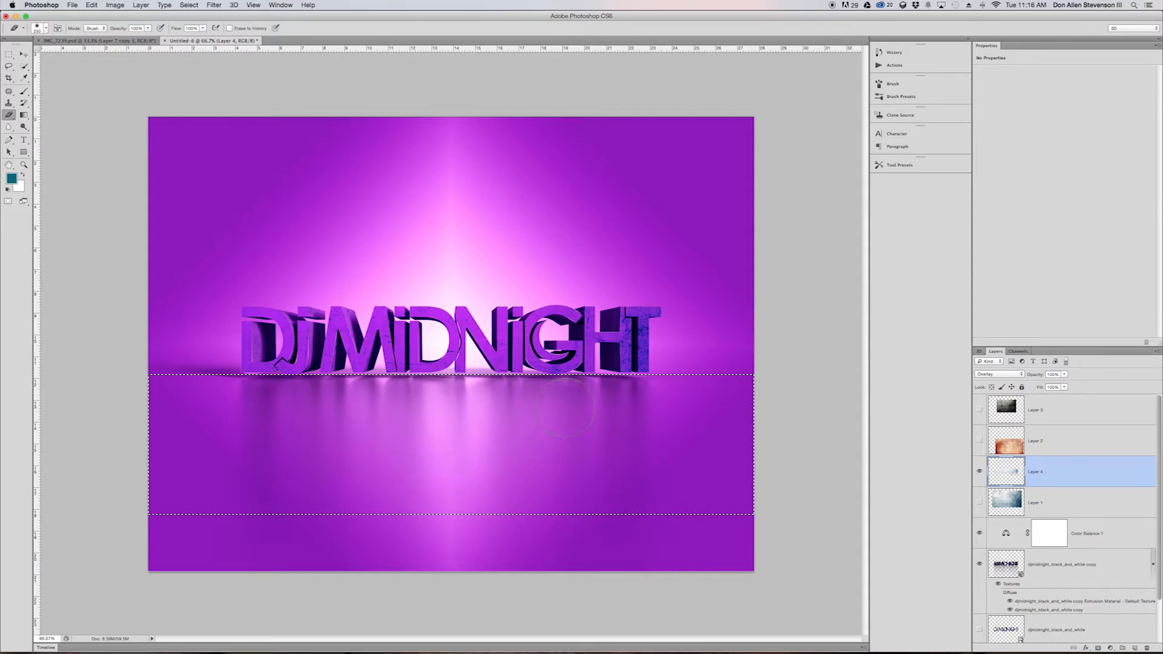
key(super+d)
Examine the textured letters at 100% zoom, then return to the whole canvas.
click(24, 53)
click(24, 162)
click(351, 370)
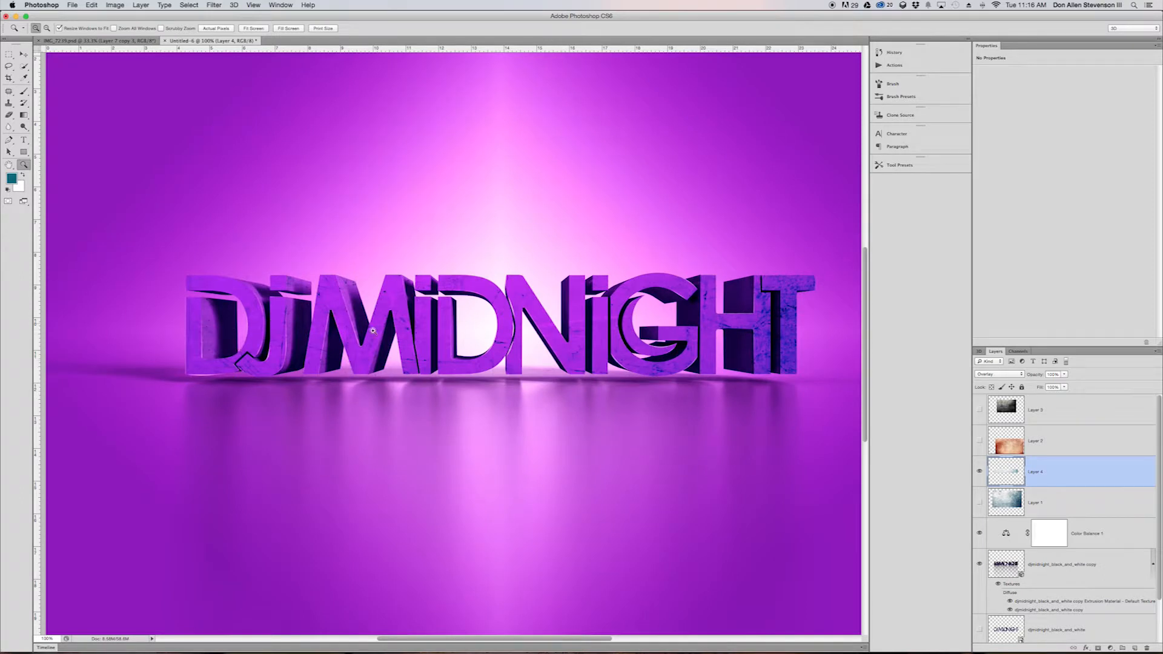
scroll(525, 359, right, 5)
scroll(368, 329, left, 4)
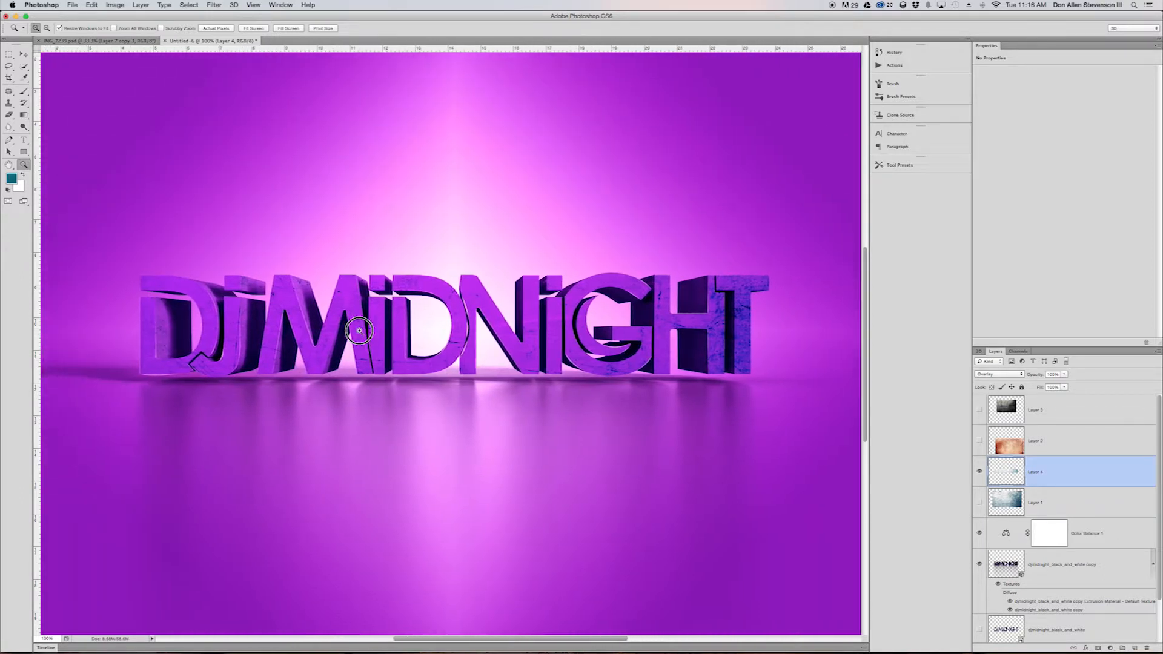
click(367, 330)
click(254, 28)
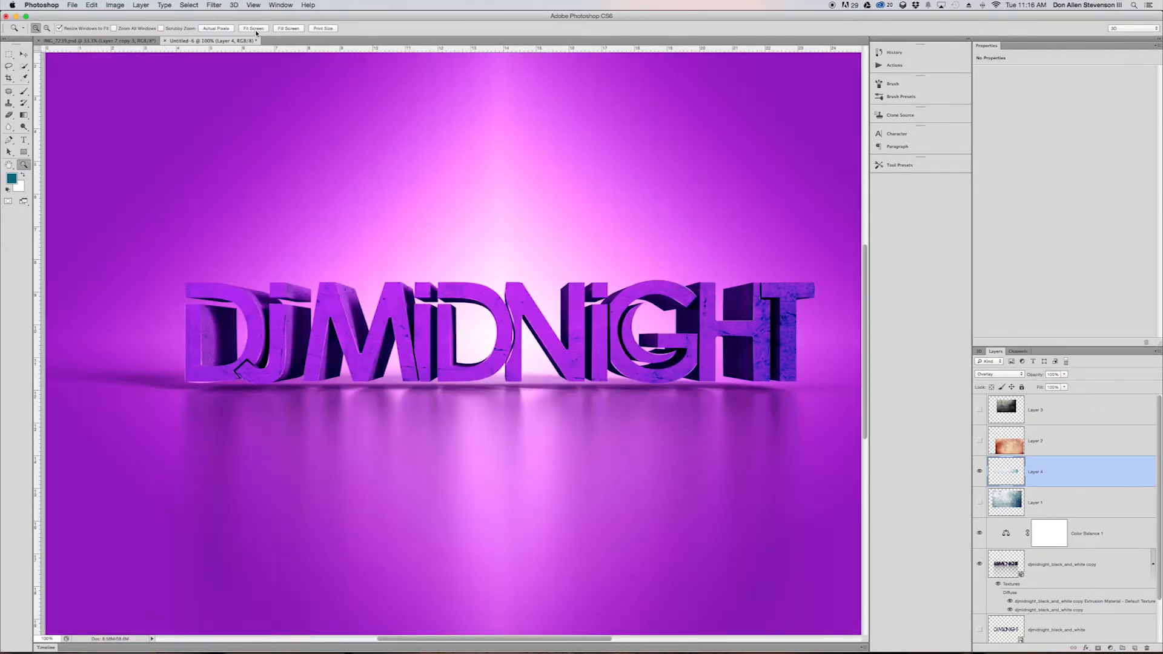
key(v)
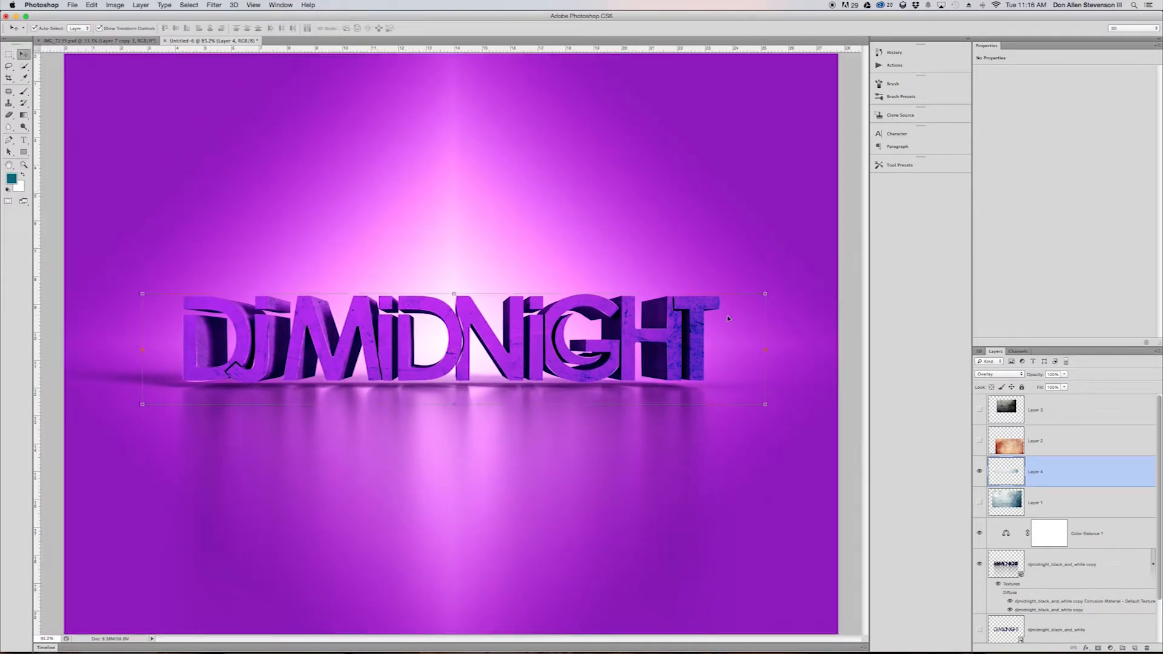
Place the orange Layer 2 texture over the logo, copy the area within Layer 4's outline onto a new layer, and hide Layer 2.
click(980, 441)
click(1041, 448)
drag(665, 476, 591, 241)
super+click(1010, 475)
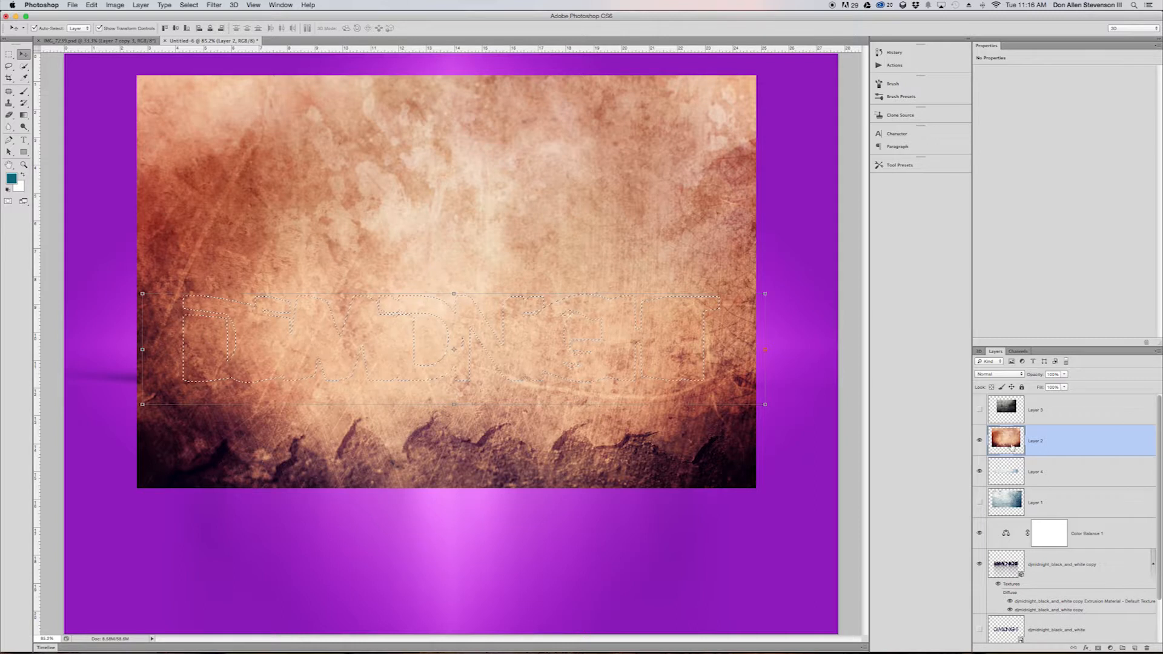
key(super+j)
click(978, 475)
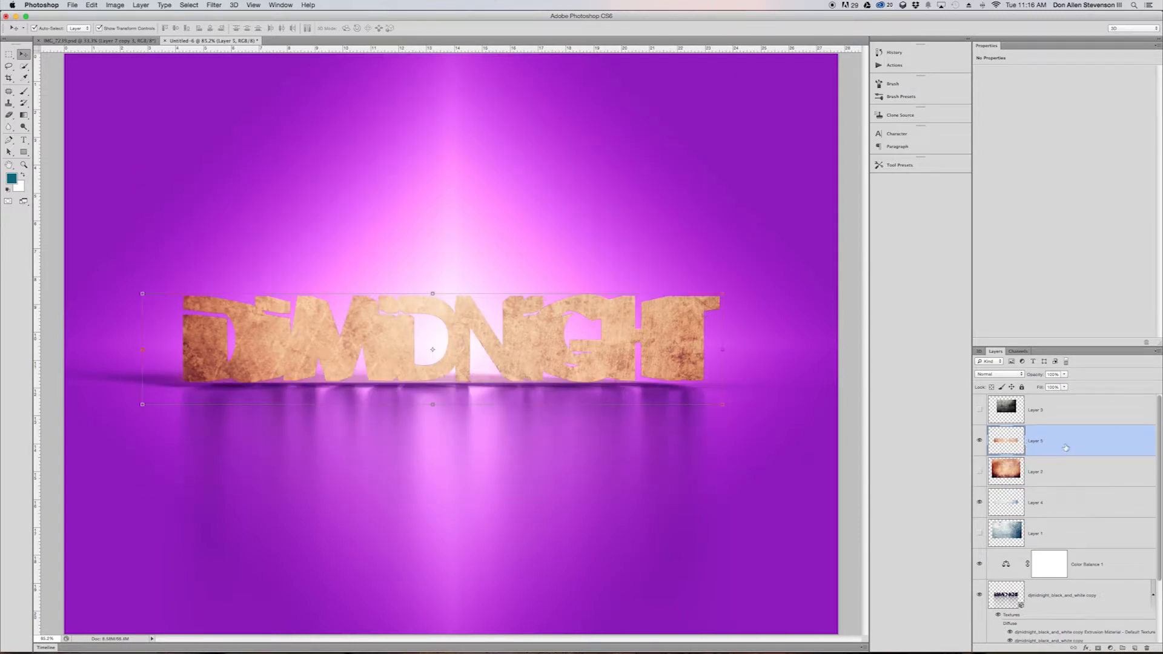
Try the Overlay, Screen, Lighten and Multiply blend modes on the orange logo-shaped texture, then delete its layer.
click(998, 374)
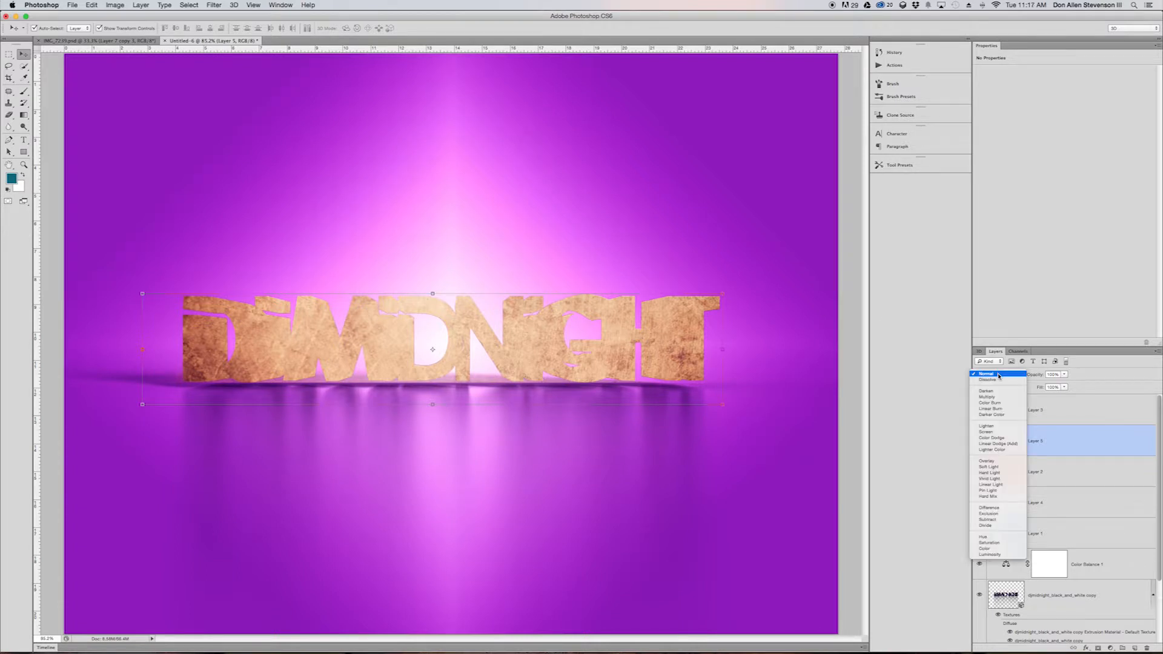
click(991, 458)
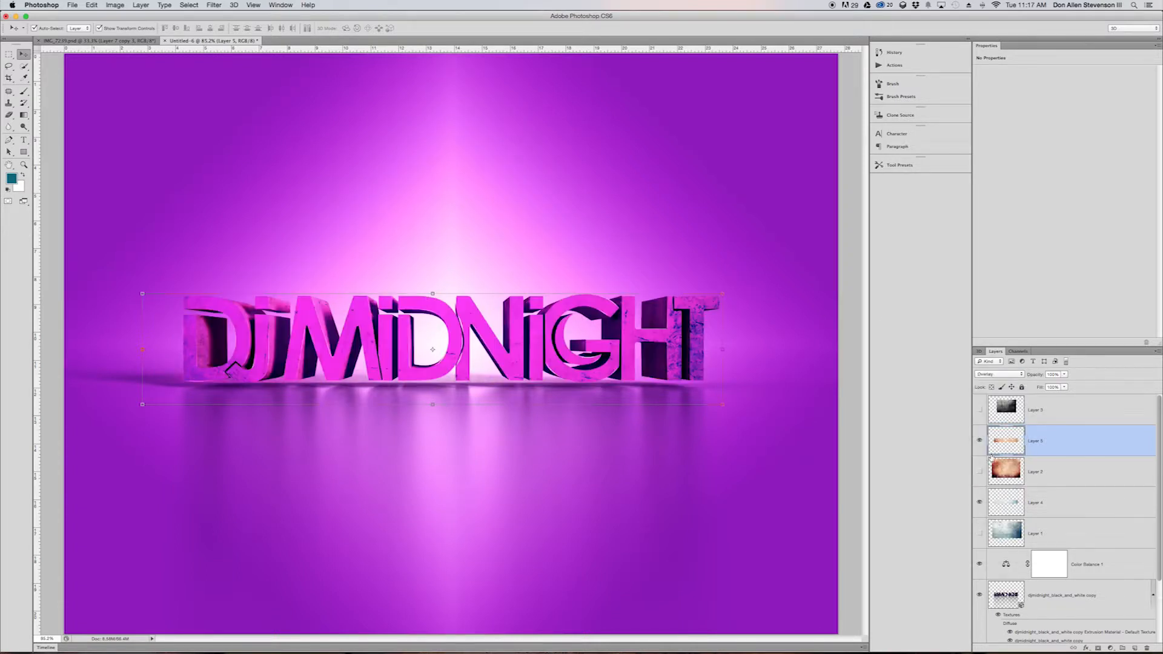
click(1001, 374)
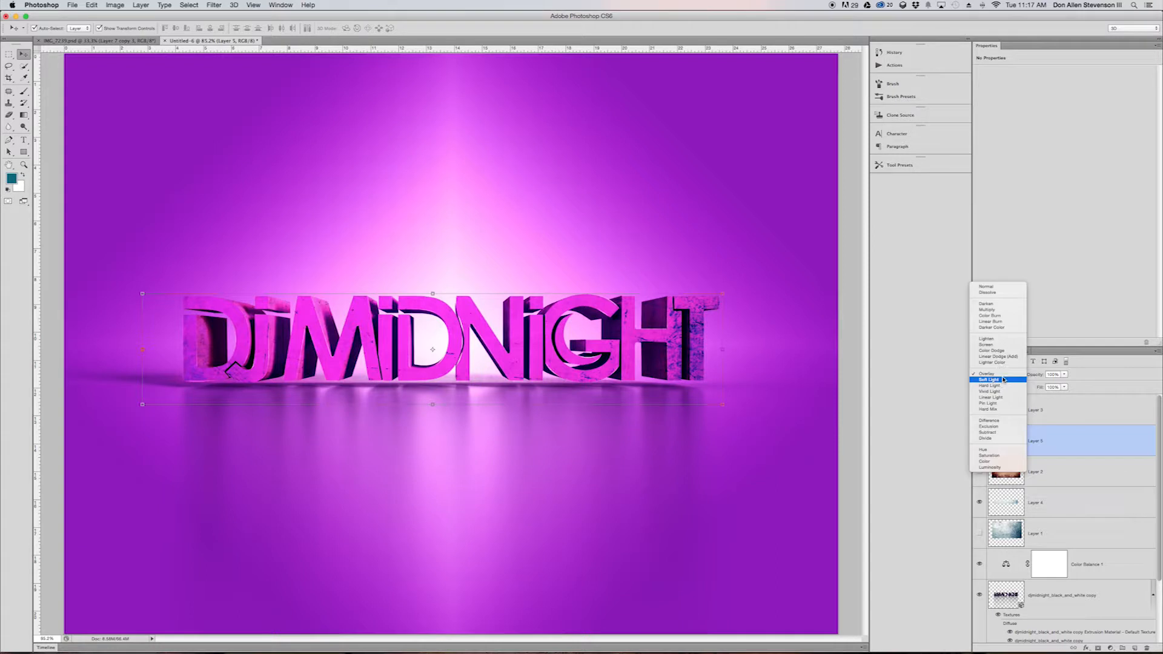
click(1003, 350)
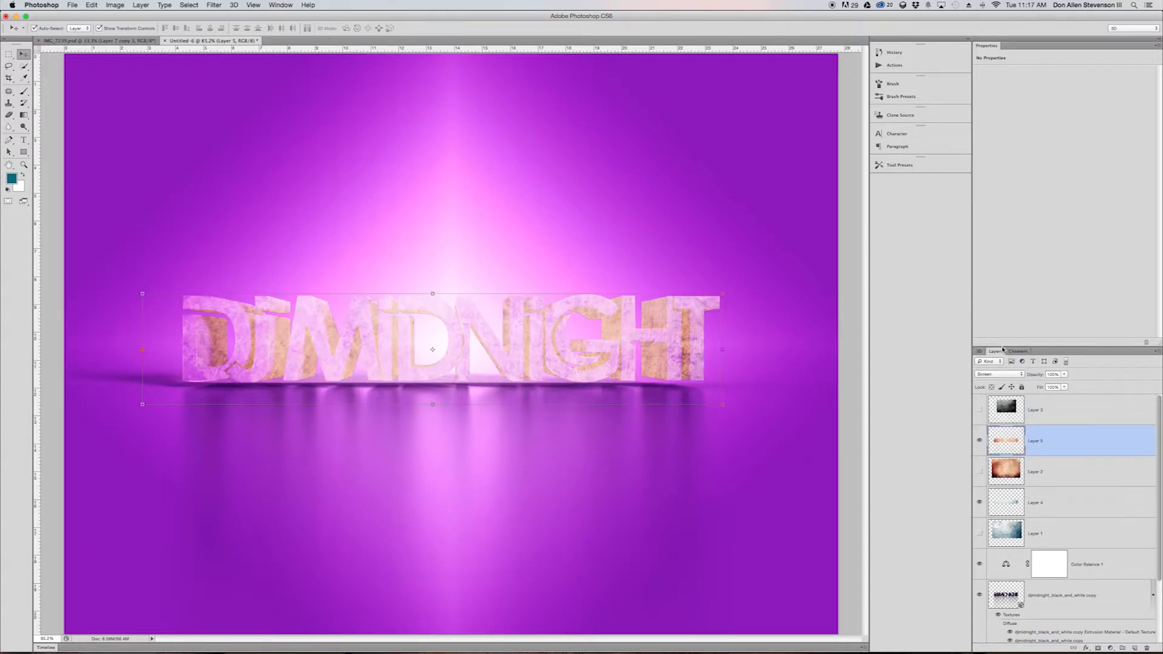
click(1005, 374)
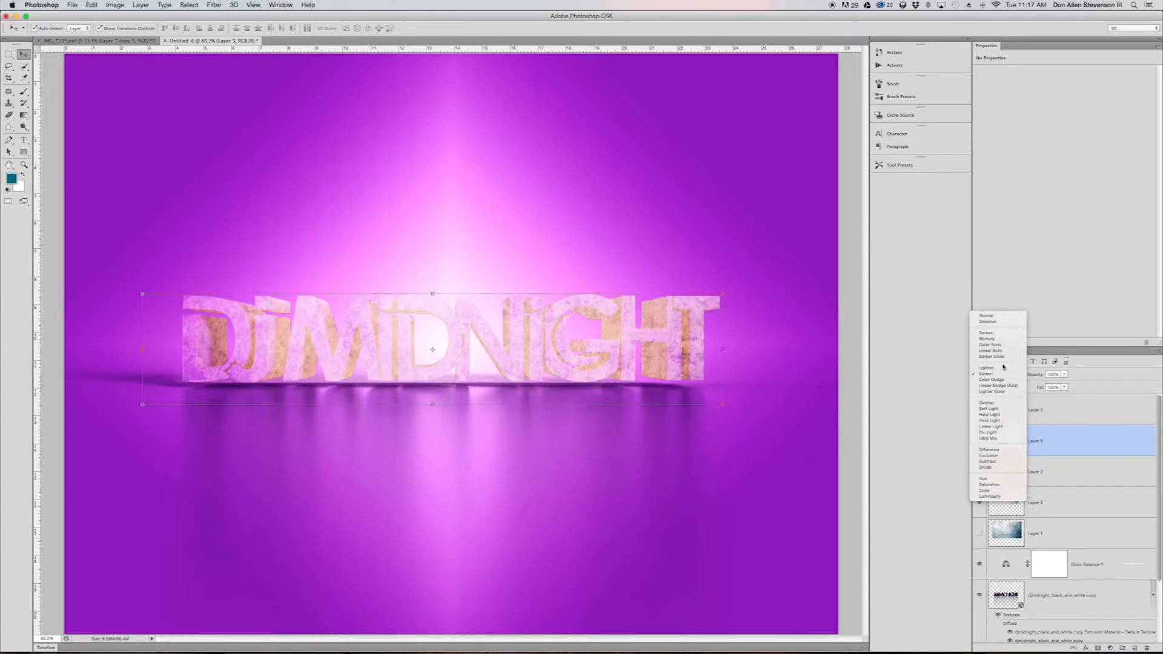
click(1001, 368)
click(1005, 375)
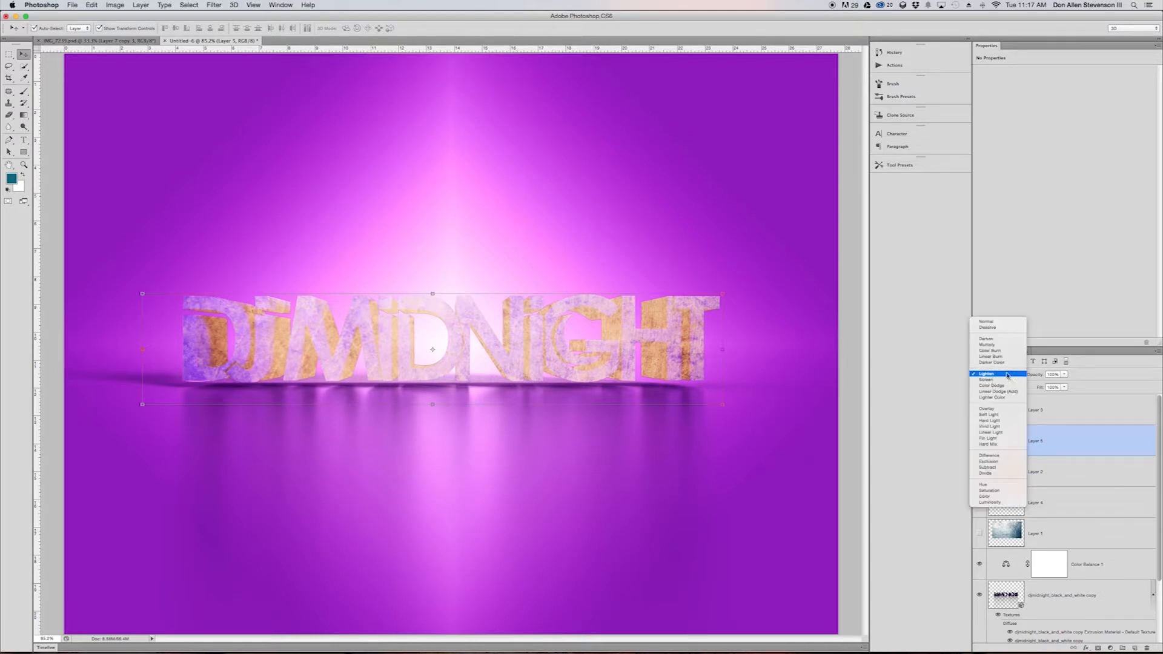
click(1006, 349)
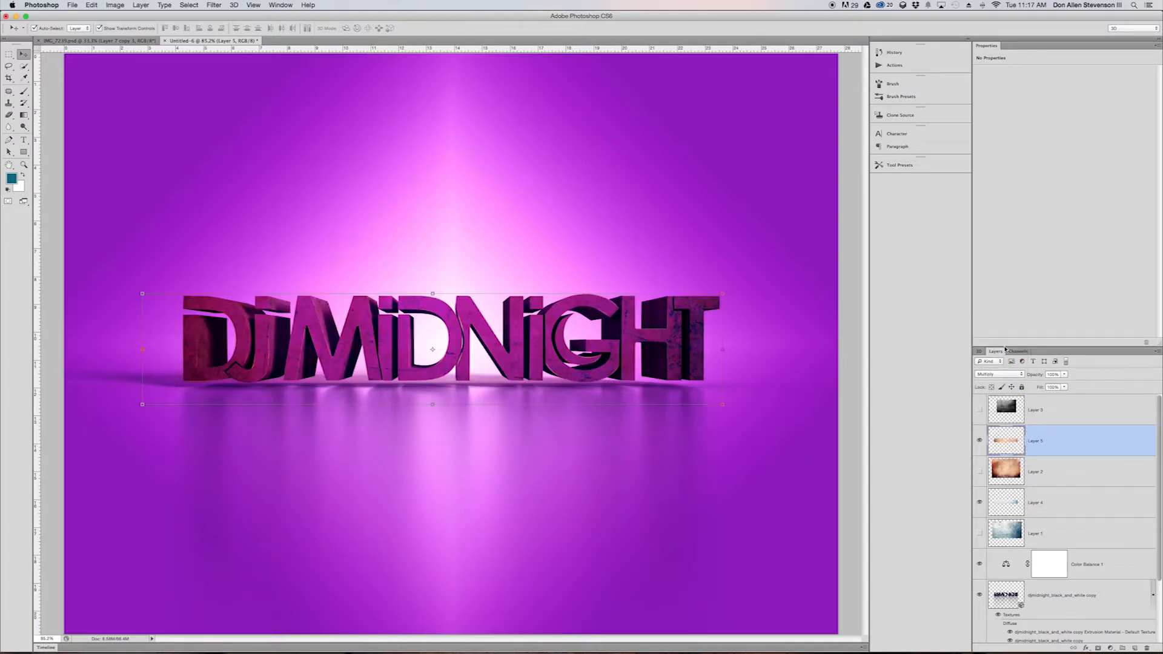
click(979, 441)
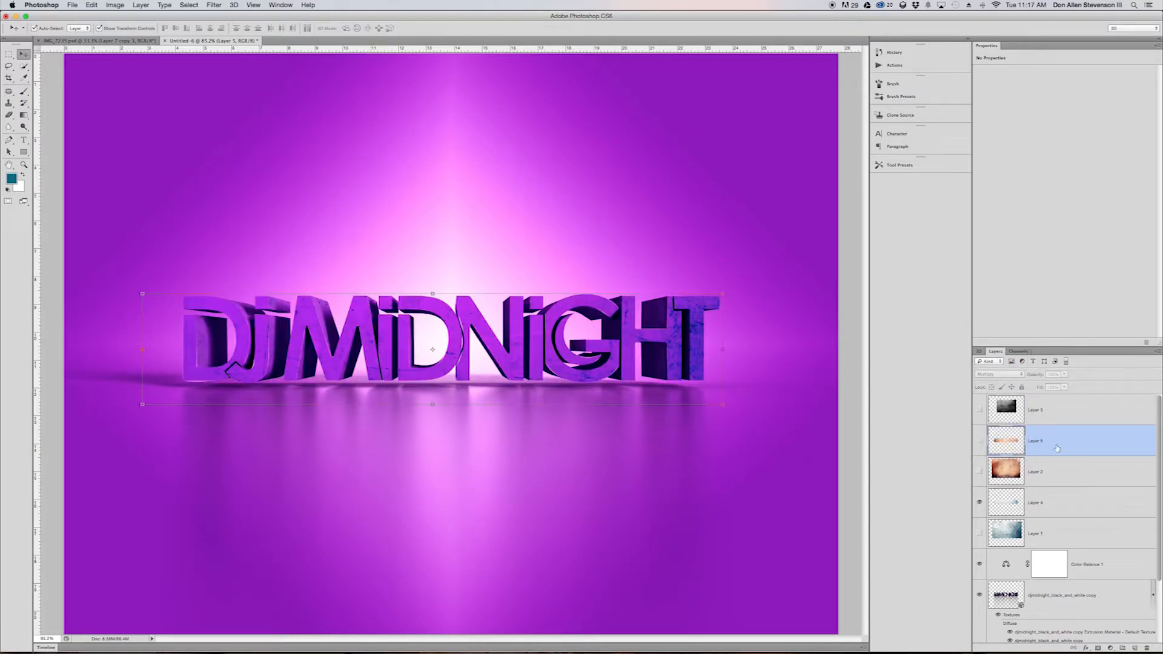
key(Delete)
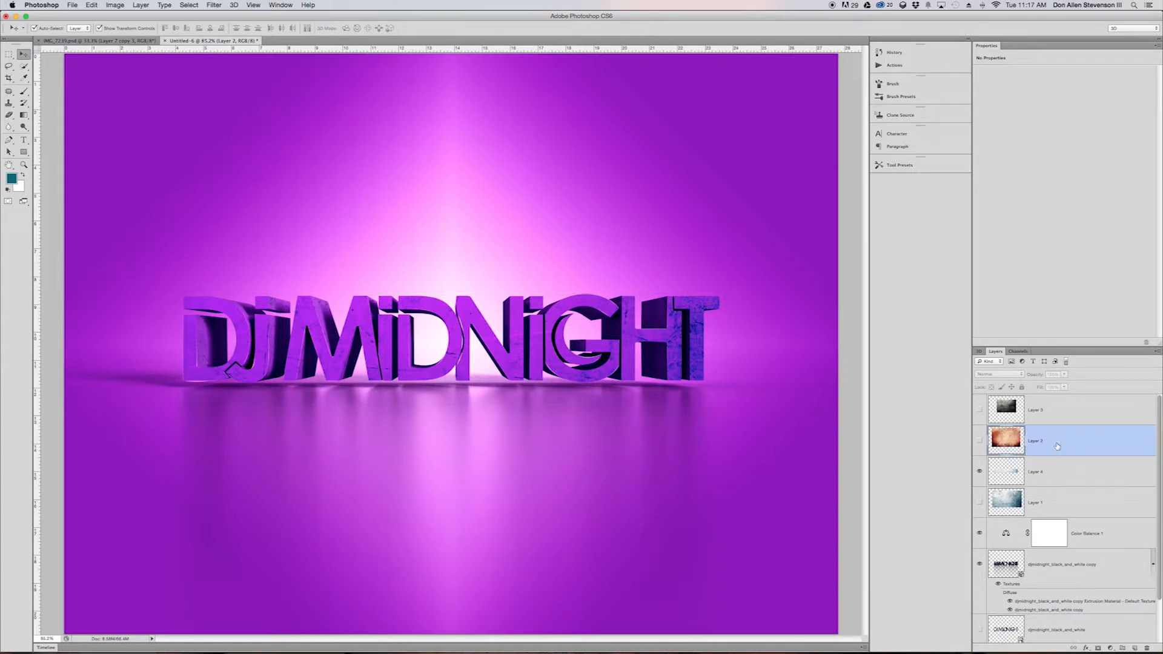
Check the logo at actual size and zoomed out, and preview the hidden textures on Layer 2 and Layer 3.
click(24, 164)
click(216, 29)
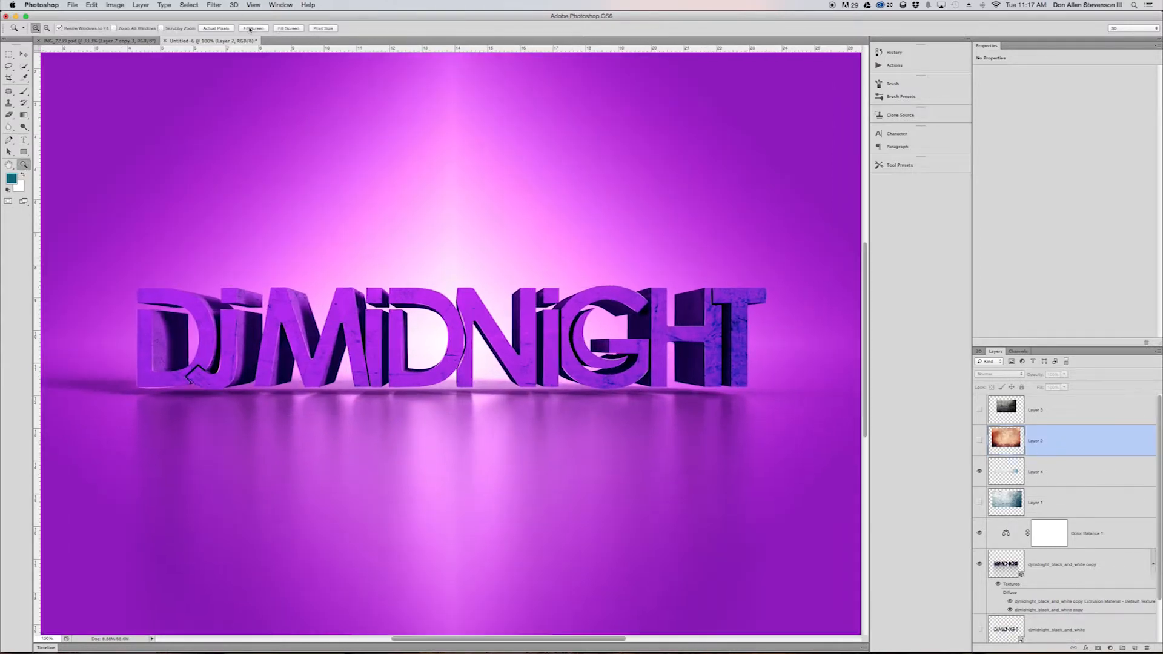
click(252, 28)
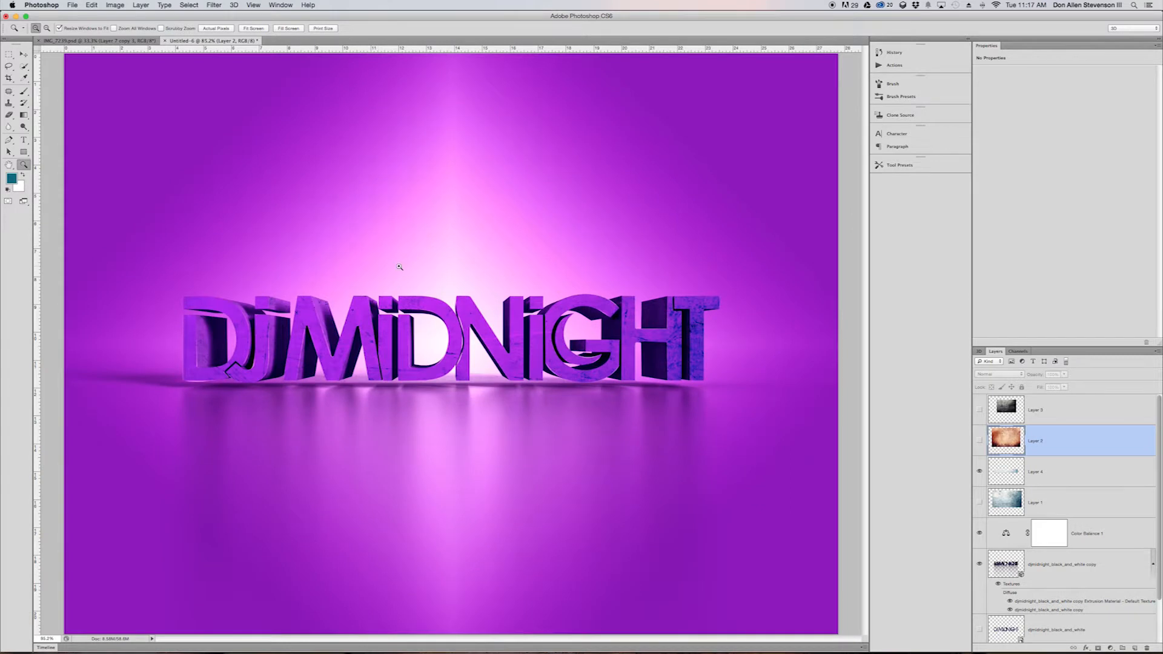
alt+click(412, 296)
alt+click(412, 296)
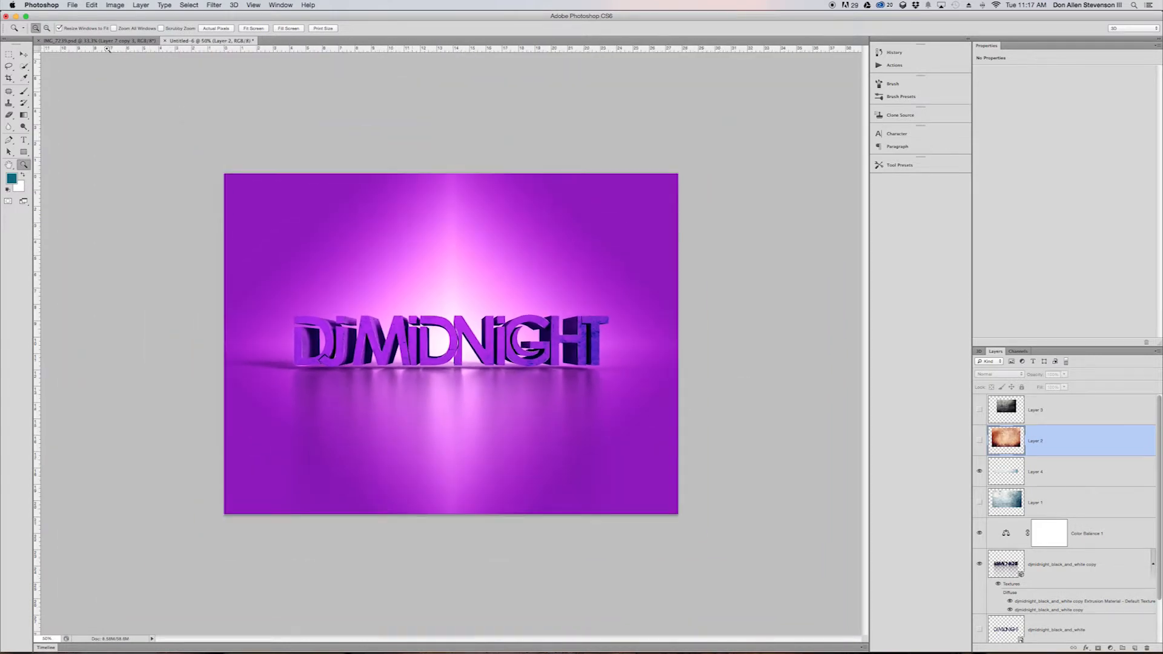
key(v)
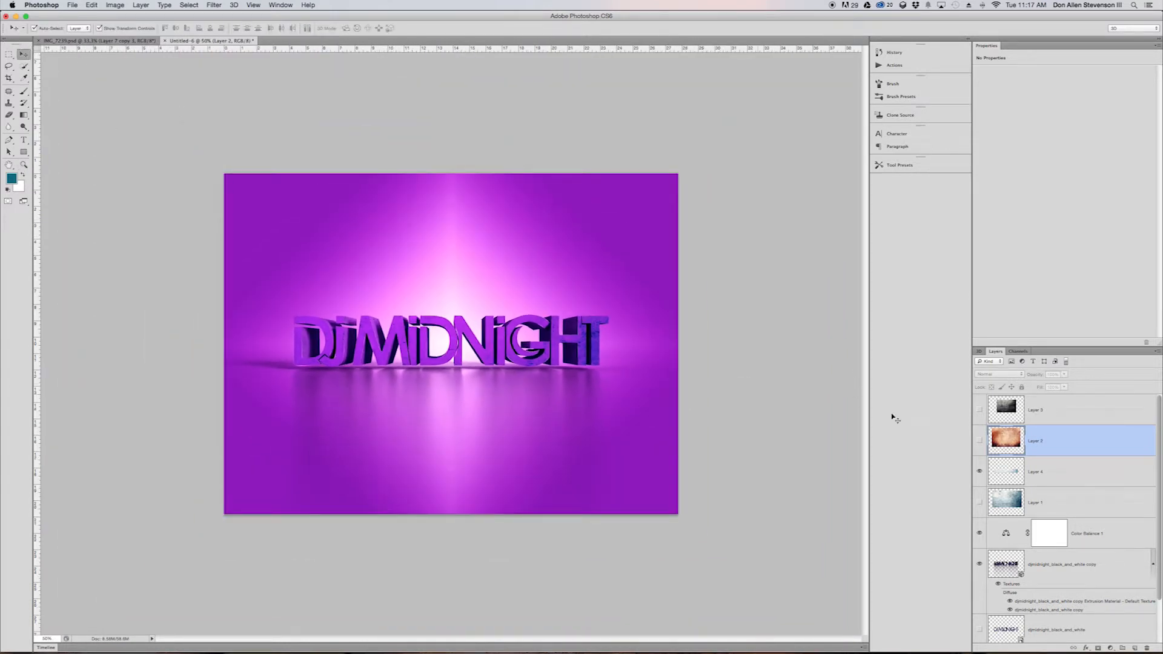
click(980, 440)
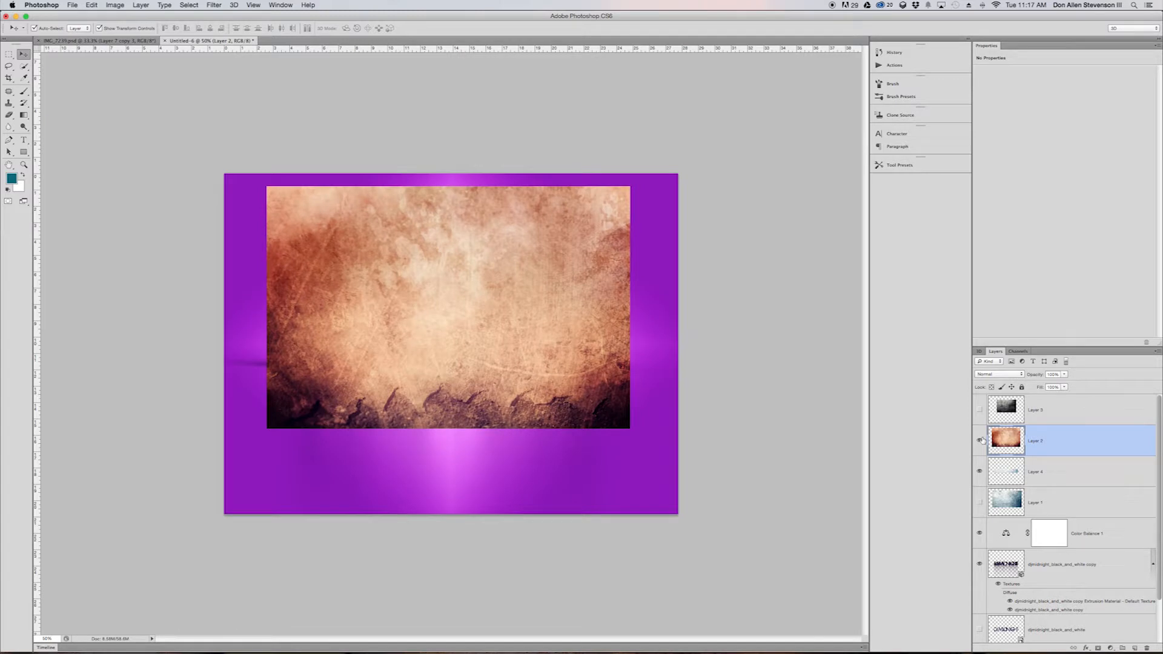
click(980, 440)
click(979, 410)
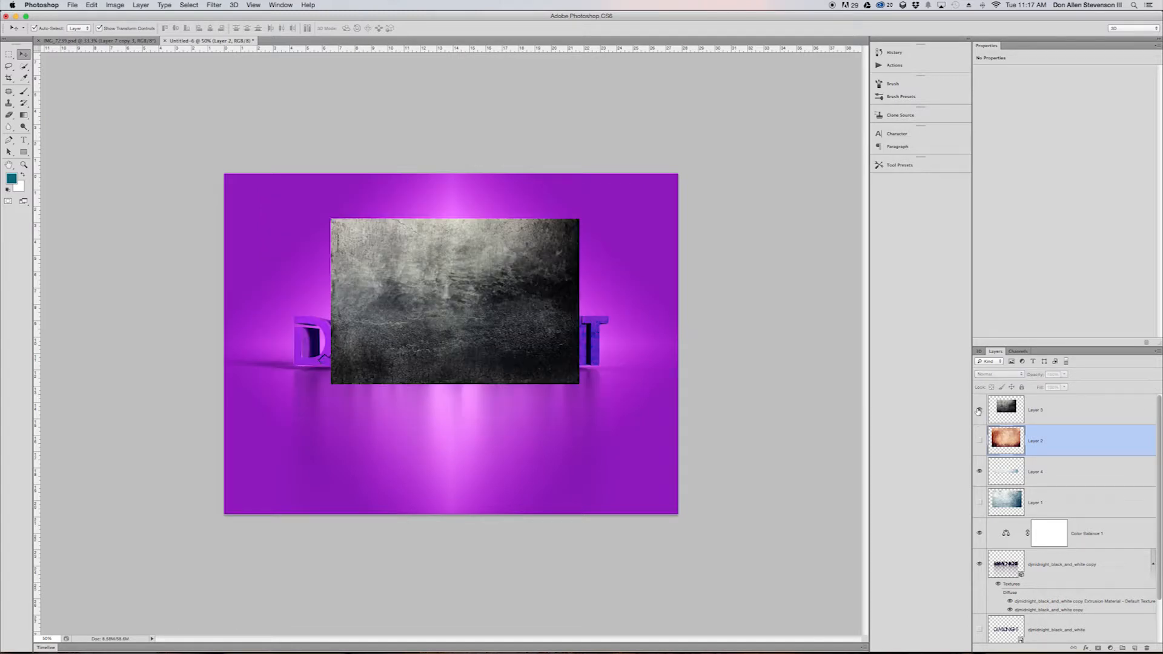
click(978, 411)
Show Layer 2, move it down to the middle of the canvas, and fade out its outer edges with a large soft Eraser.
click(980, 440)
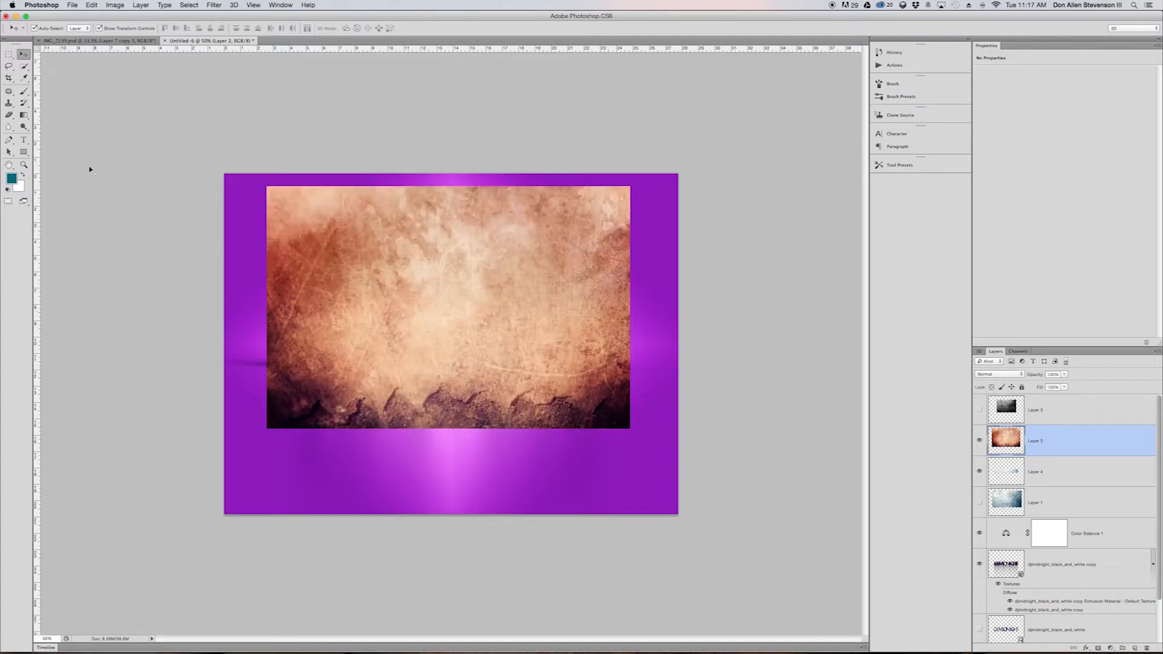
drag(488, 280, 488, 317)
click(8, 114)
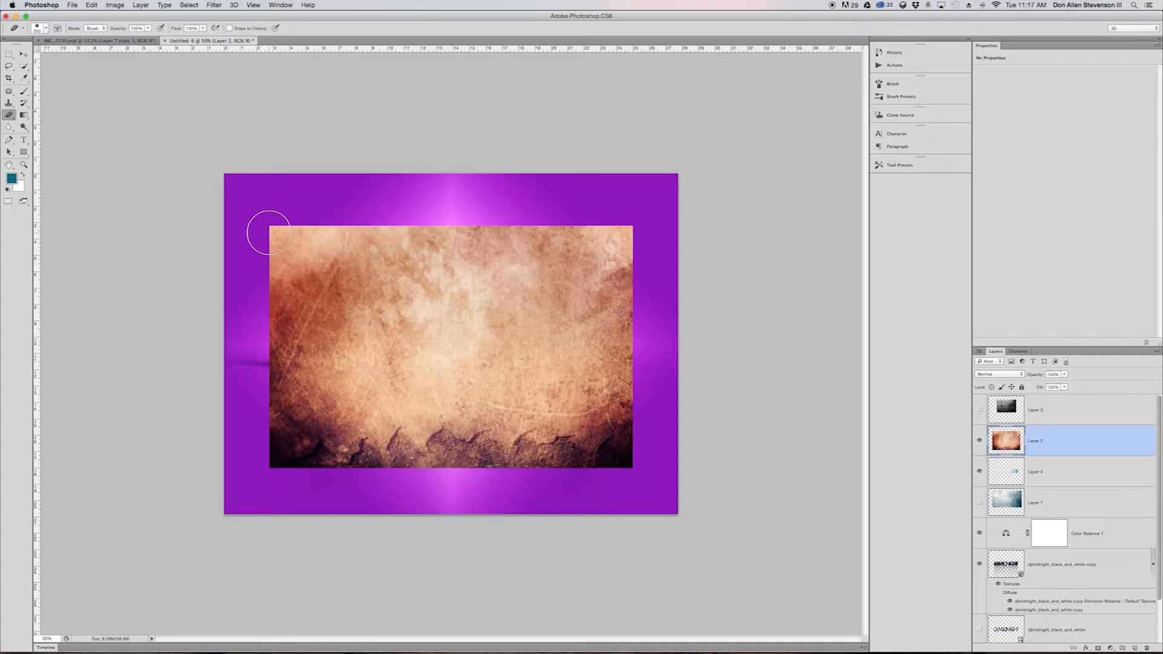
key(bracketleft)
key(bracketleft)
key(bracketleft)
key(bracketleft)
key(bracketright)
key(bracketright)
key(bracketright)
key(bracketright)
key(bracketright)
key(bracketright)
key(bracketright)
mouse_move(281, 228)
mouse_down()
mouse_move(269, 248)
mouse_move(244, 358)
mouse_move(251, 424)
mouse_move(263, 235)
mouse_move(253, 290)
mouse_move(265, 445)
mouse_move(285, 475)
mouse_move(266, 474)
mouse_move(603, 514)
mouse_move(328, 480)
mouse_move(630, 448)
mouse_move(662, 361)
mouse_move(662, 418)
mouse_move(659, 223)
mouse_move(625, 214)
mouse_move(667, 292)
mouse_move(650, 298)
mouse_move(672, 365)
mouse_move(631, 212)
mouse_move(513, 189)
mouse_move(340, 213)
mouse_move(206, 210)
mouse_move(519, 213)
mouse_move(647, 259)
mouse_up()
key(v)
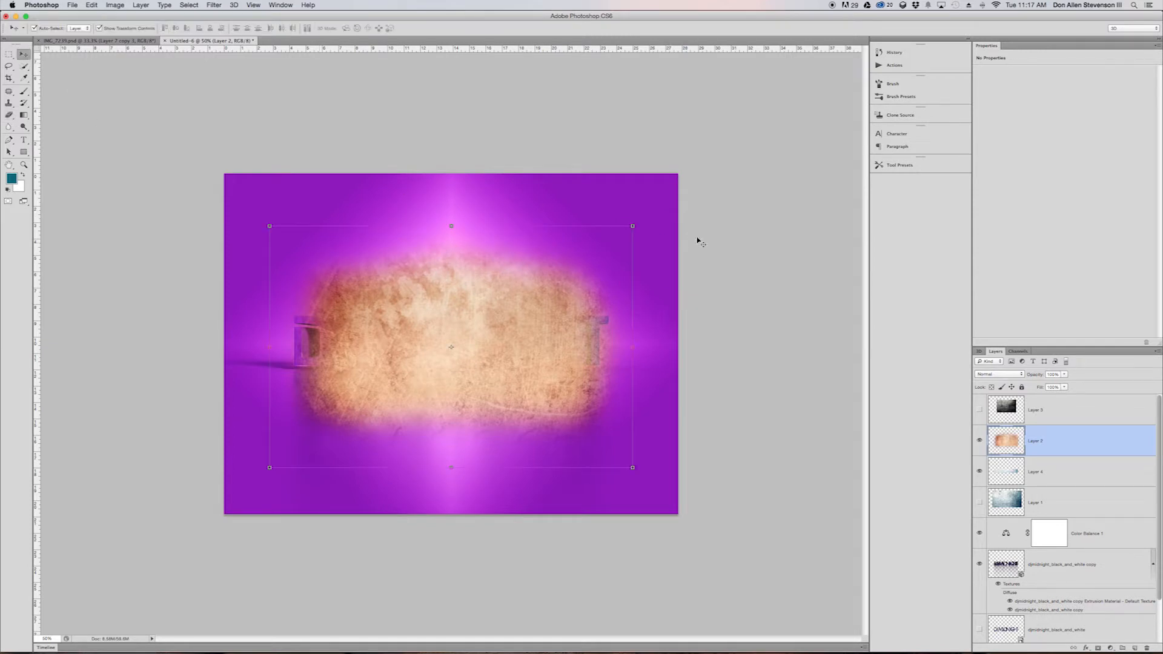
Rotate the faded orange texture on Layer 2 upside down.
click(723, 217)
click(507, 354)
drag(645, 224, 349, 440)
key(Return)
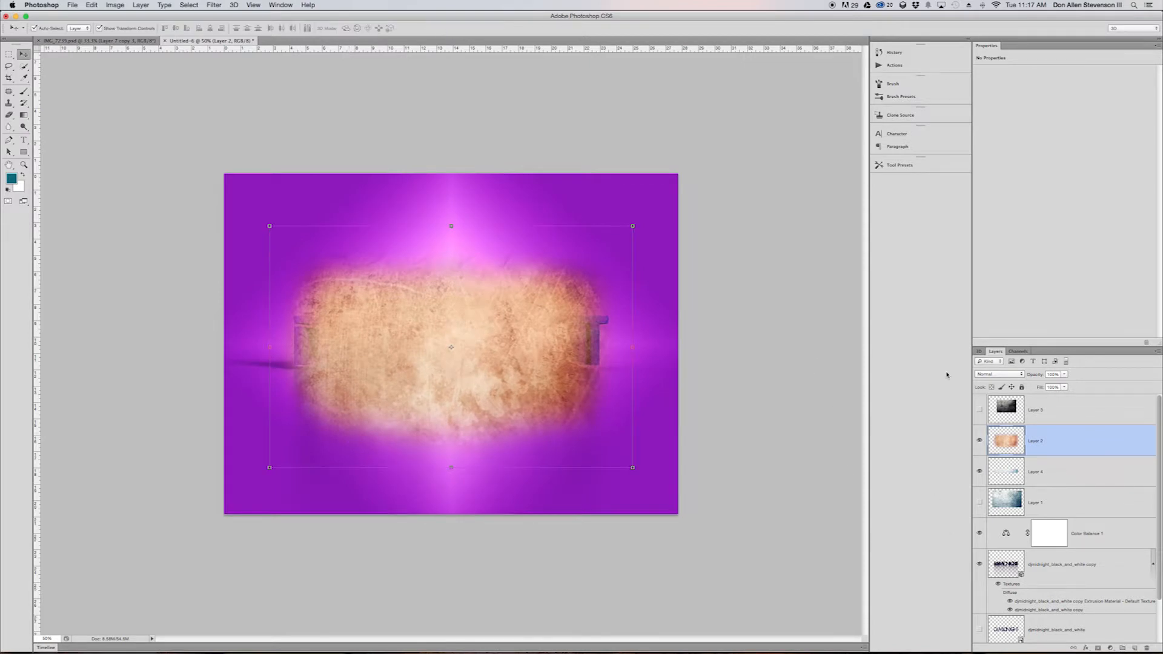
Move the orange texture on Layer 2 behind the logo, directly above the gradient background layer, and blend it with Screen.
drag(1044, 440, 1041, 580)
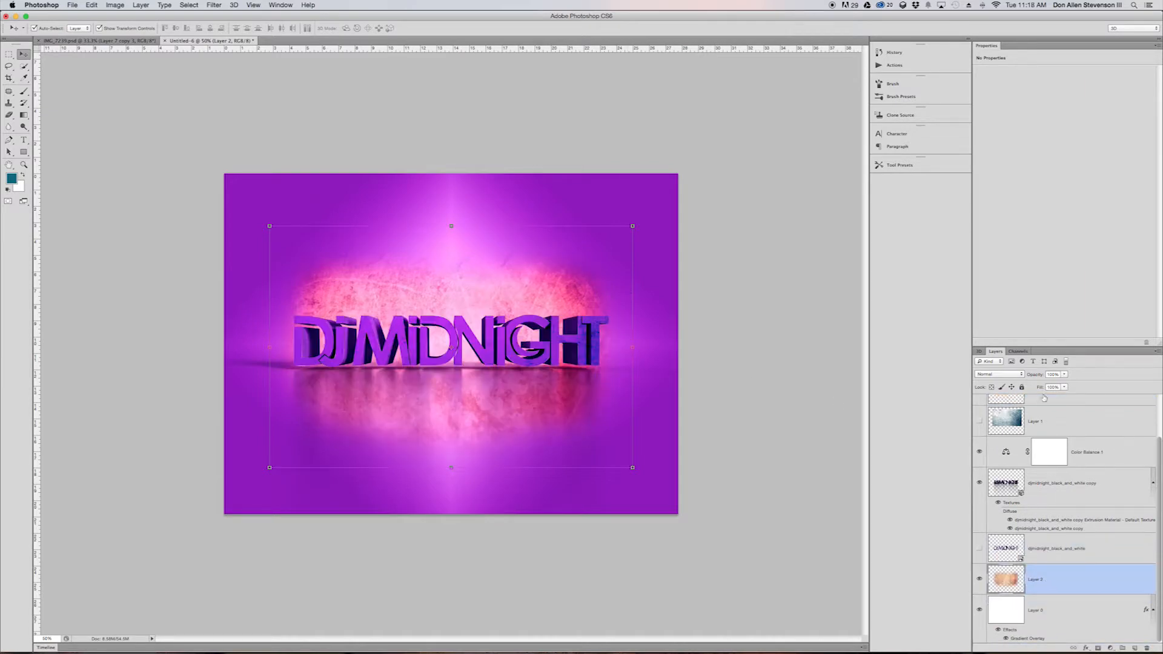
click(1003, 376)
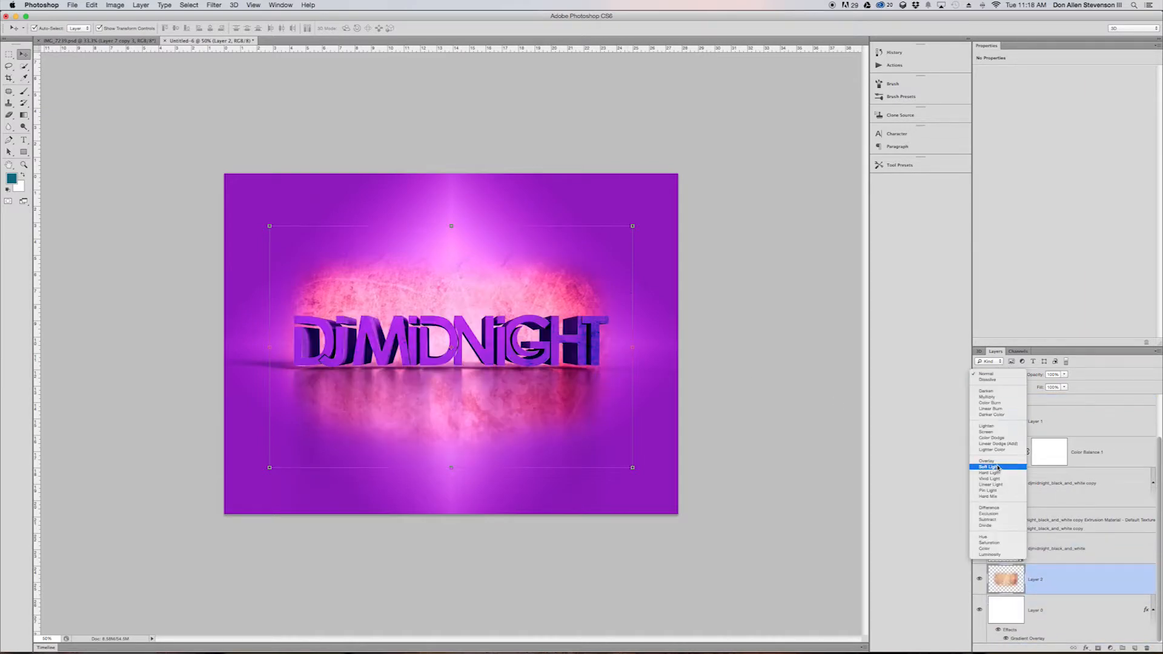
click(991, 432)
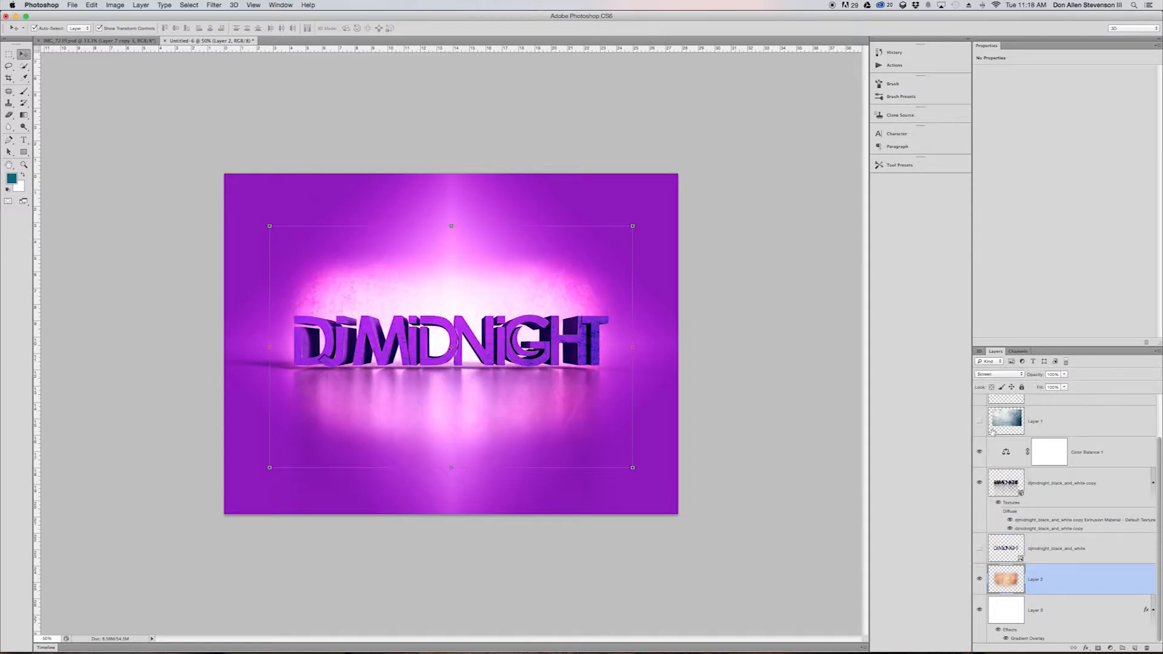
Try the Overlay, Darken and Multiply blend modes on Layer 2.
click(1000, 377)
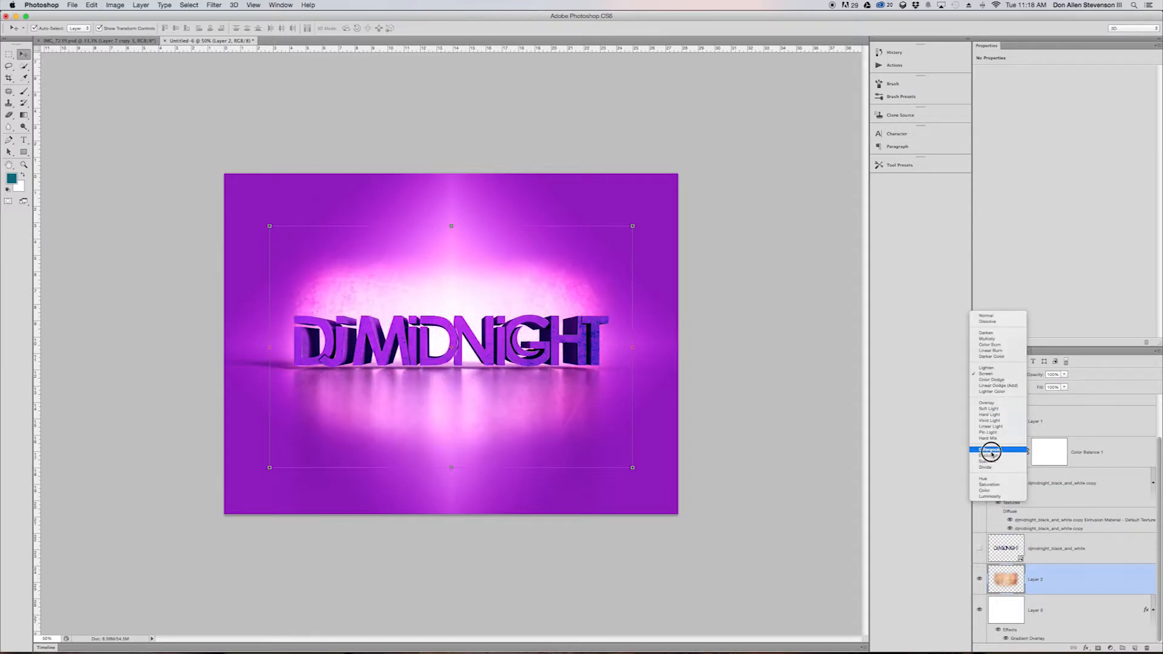
click(991, 451)
click(999, 374)
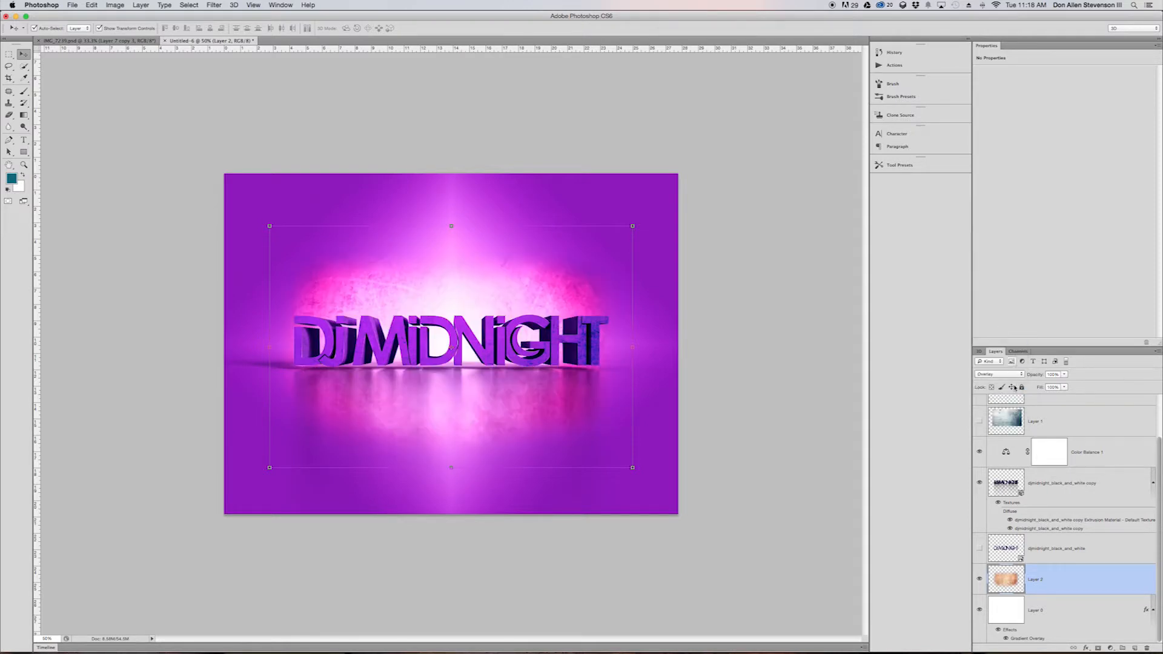
click(1000, 375)
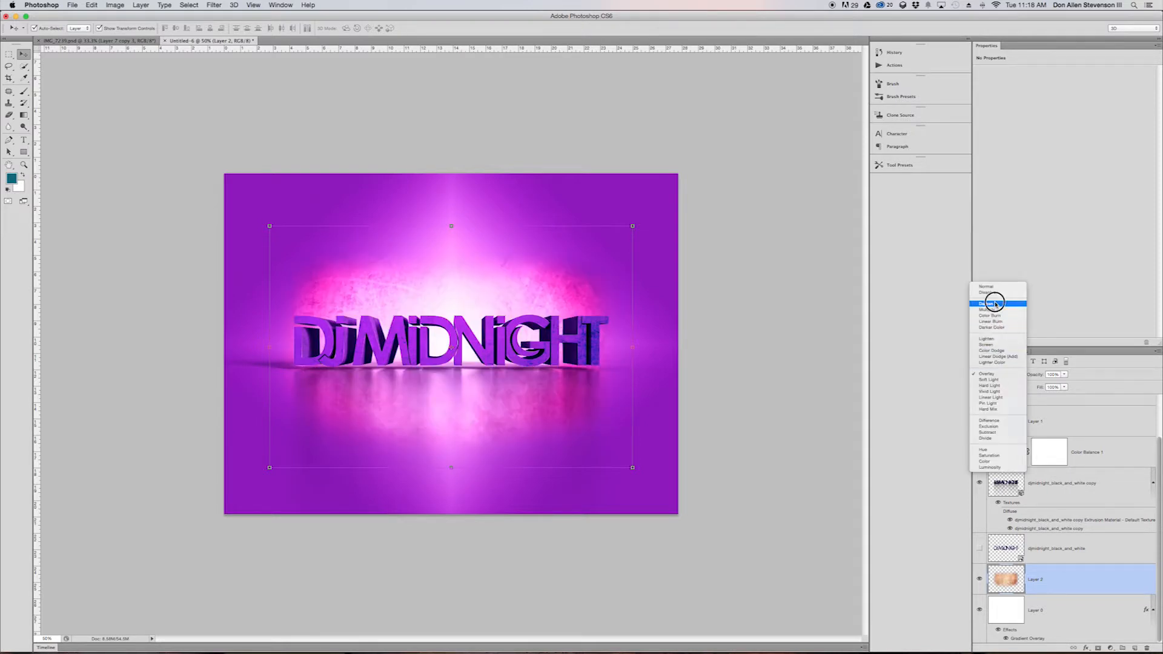
click(994, 303)
click(997, 373)
click(988, 383)
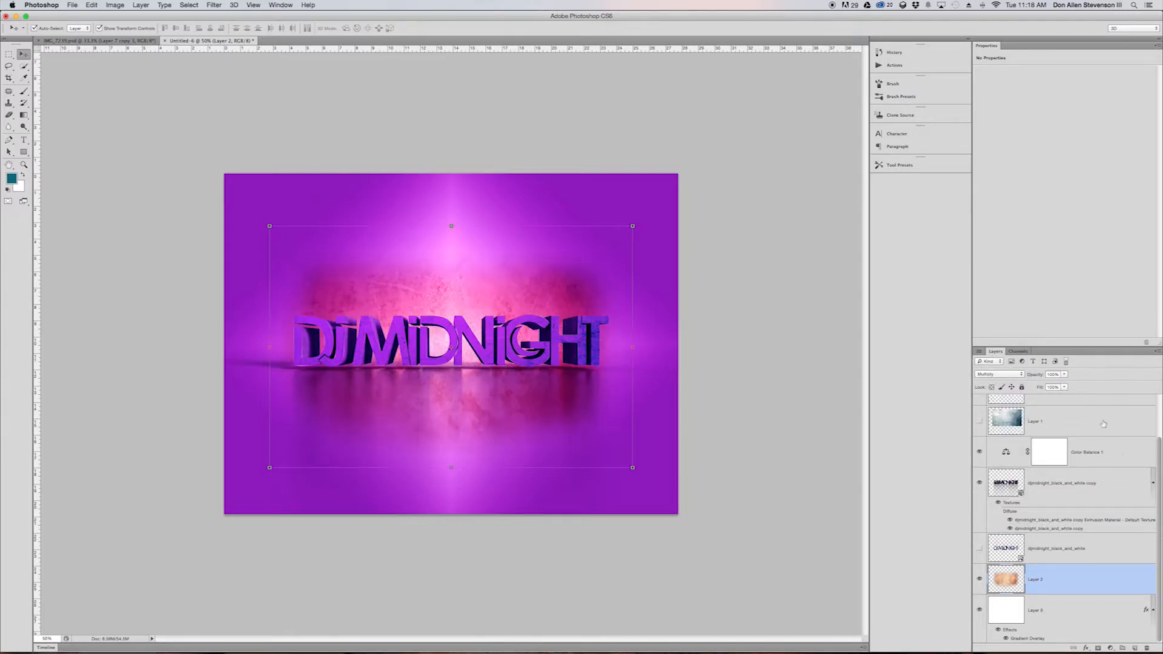
click(1002, 374)
click(991, 436)
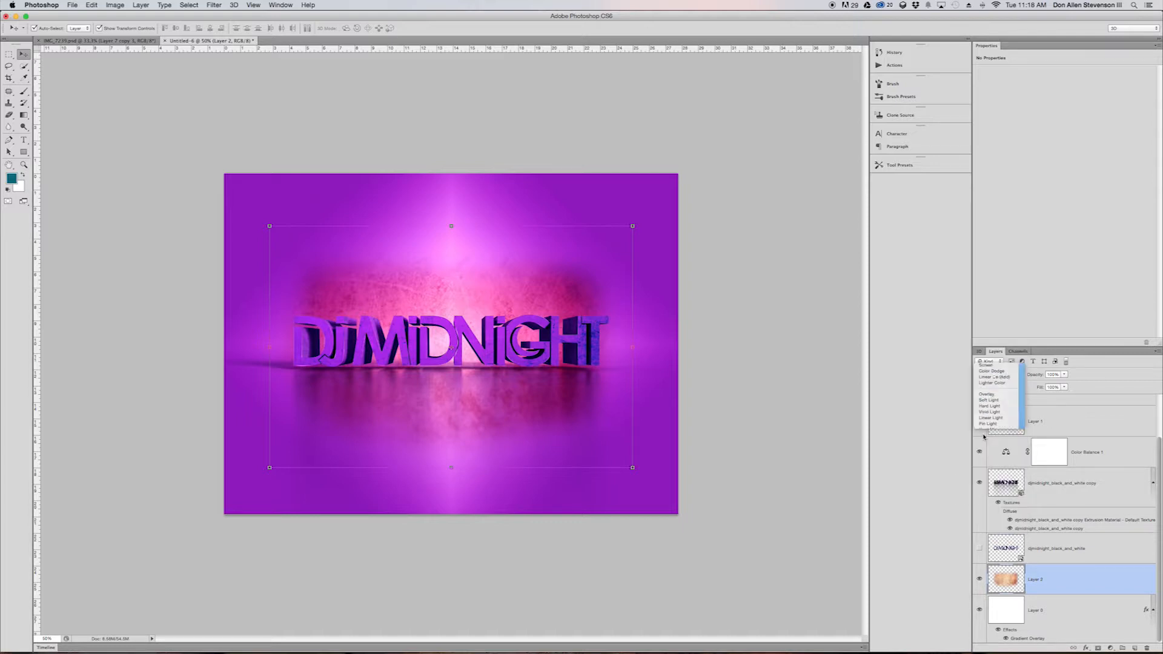
Set Layer 2's blend mode to Screen and lower its opacity to about 36%.
click(995, 373)
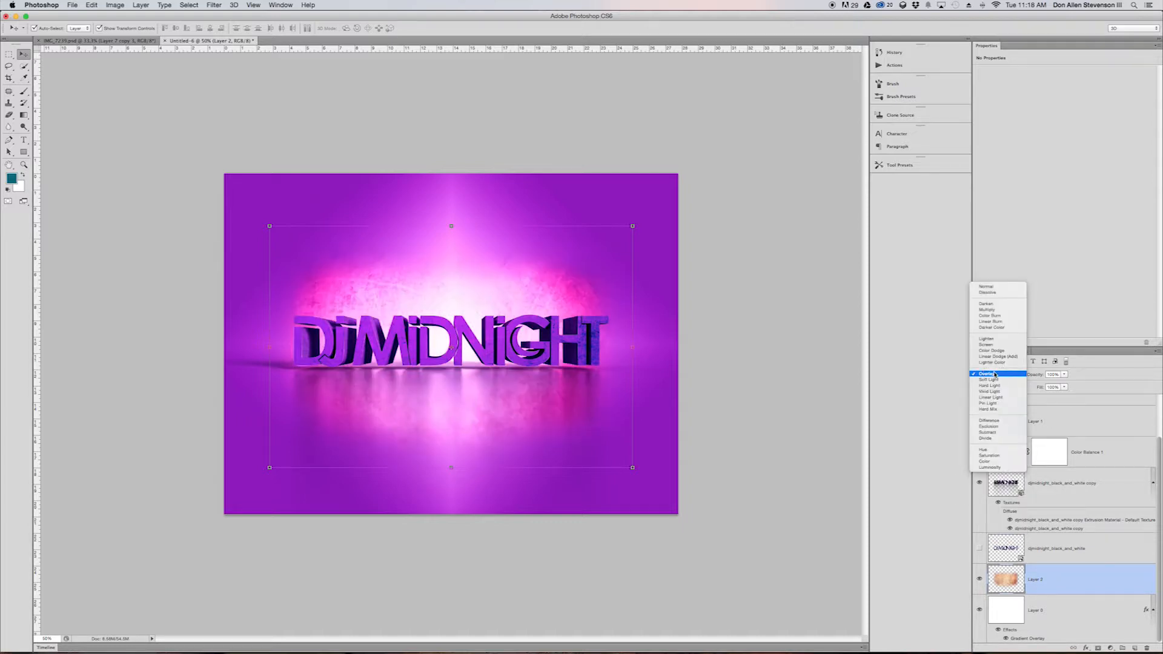
click(992, 345)
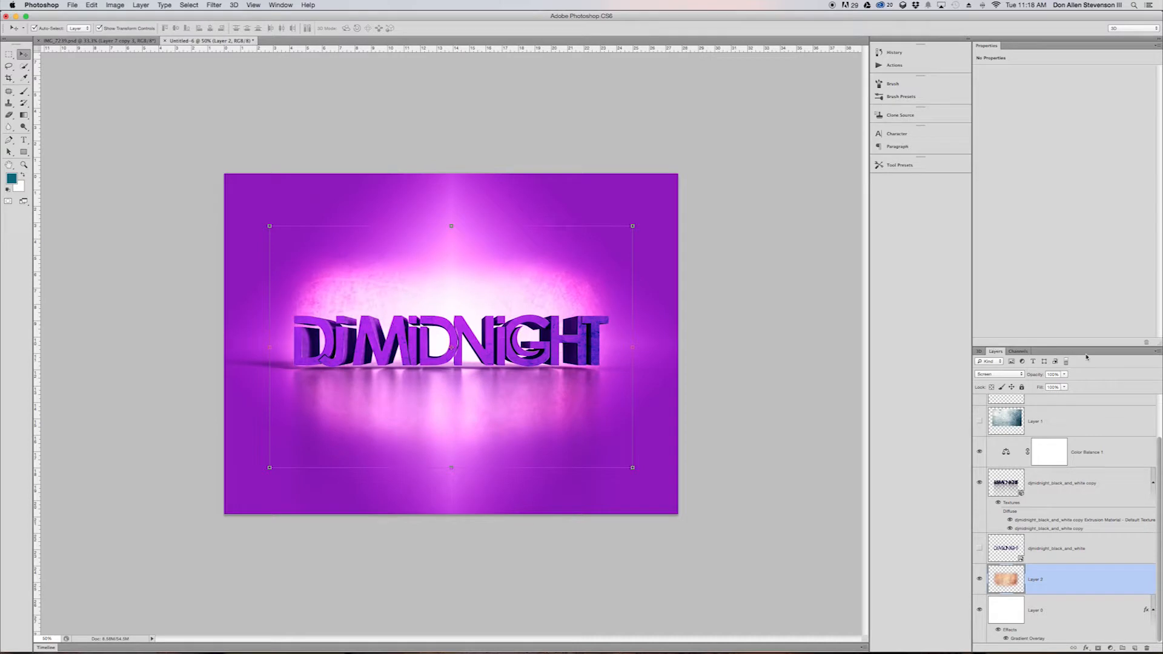
click(1064, 375)
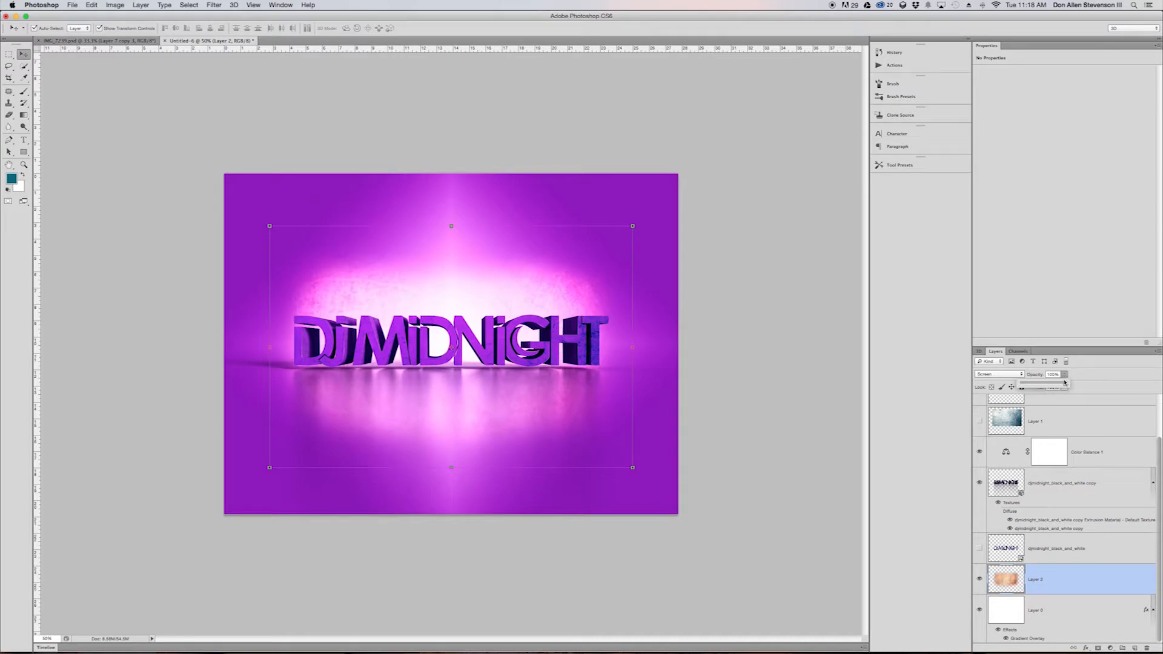
drag(1064, 386, 1038, 386)
Add an empty layer above Layer 4 and get the Line tool ready with white as the foreground colour.
key(z)
click(369, 327)
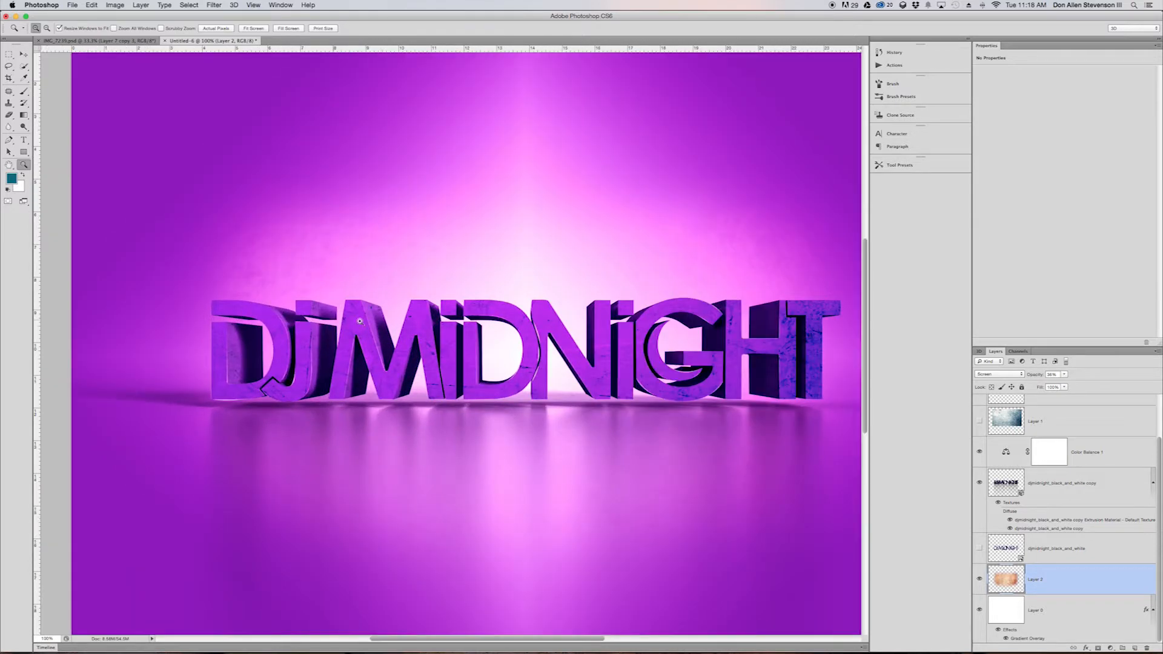
scroll(478, 326, right, 2)
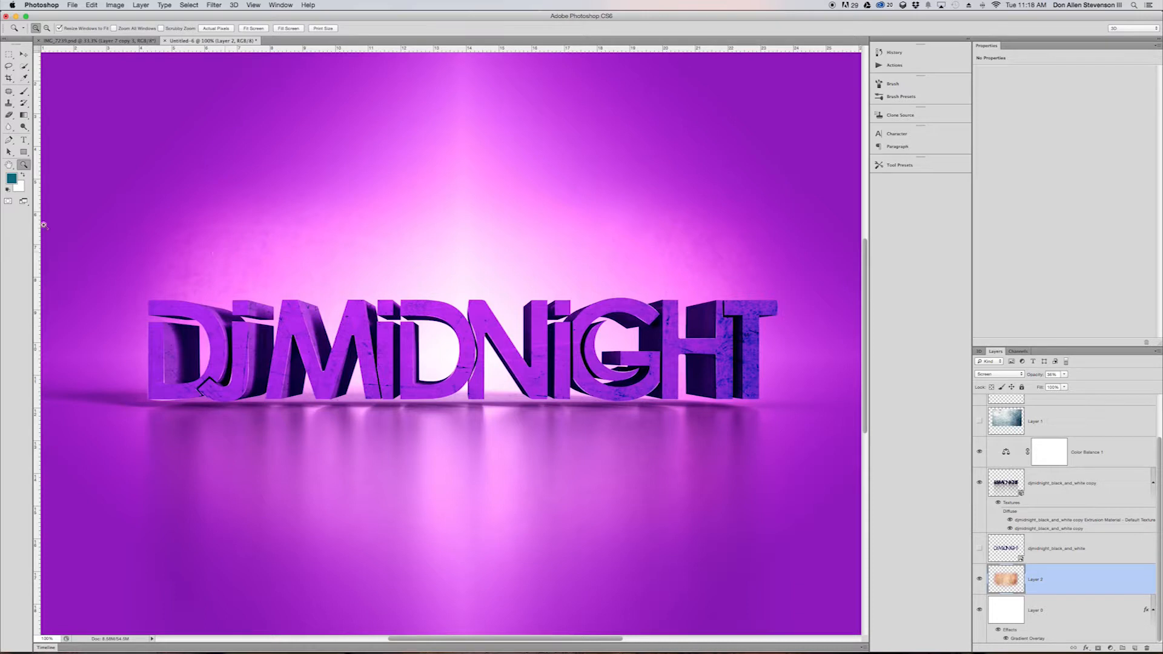
click(255, 28)
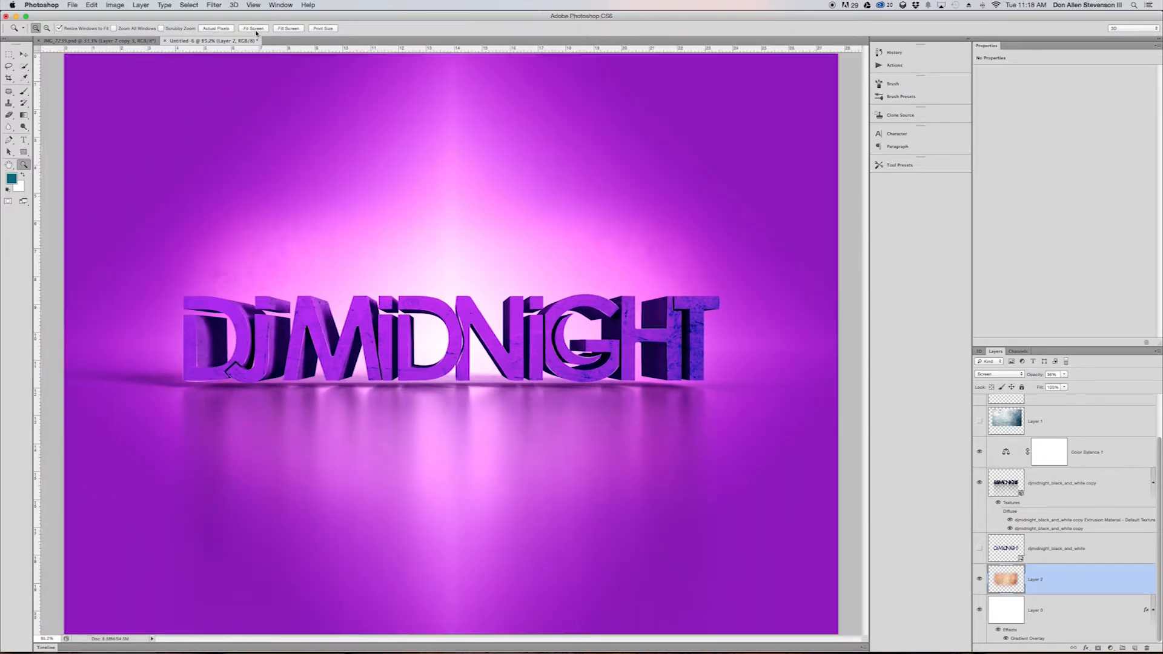
alt+click(405, 381)
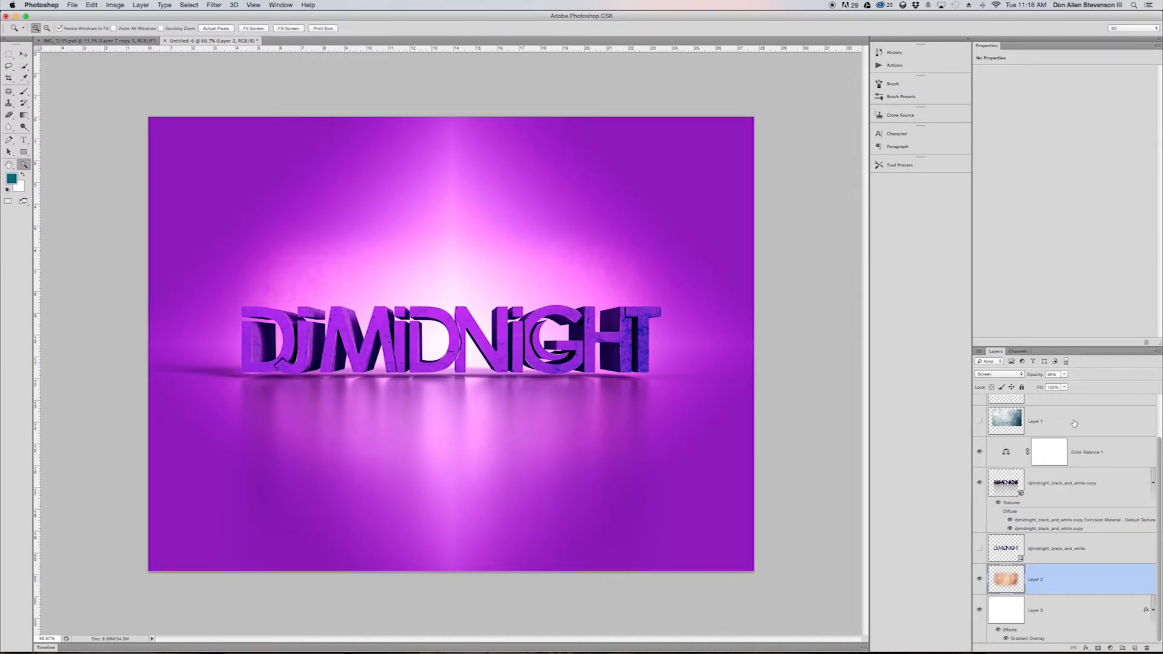
scroll(1072, 424, up, 2)
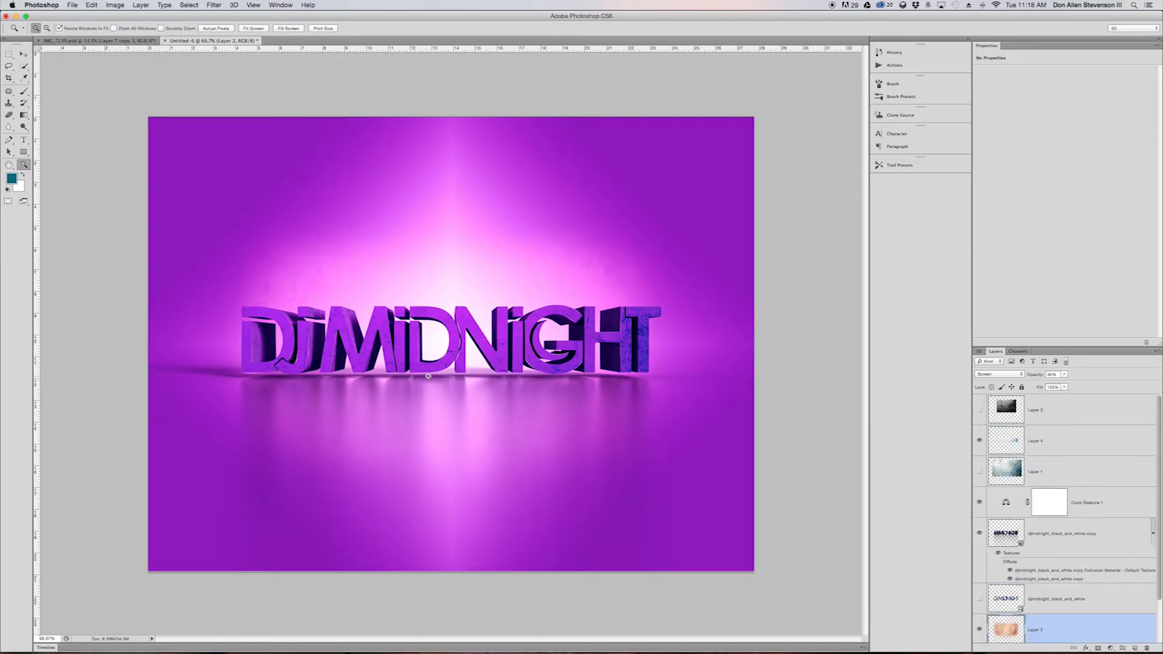
click(1055, 443)
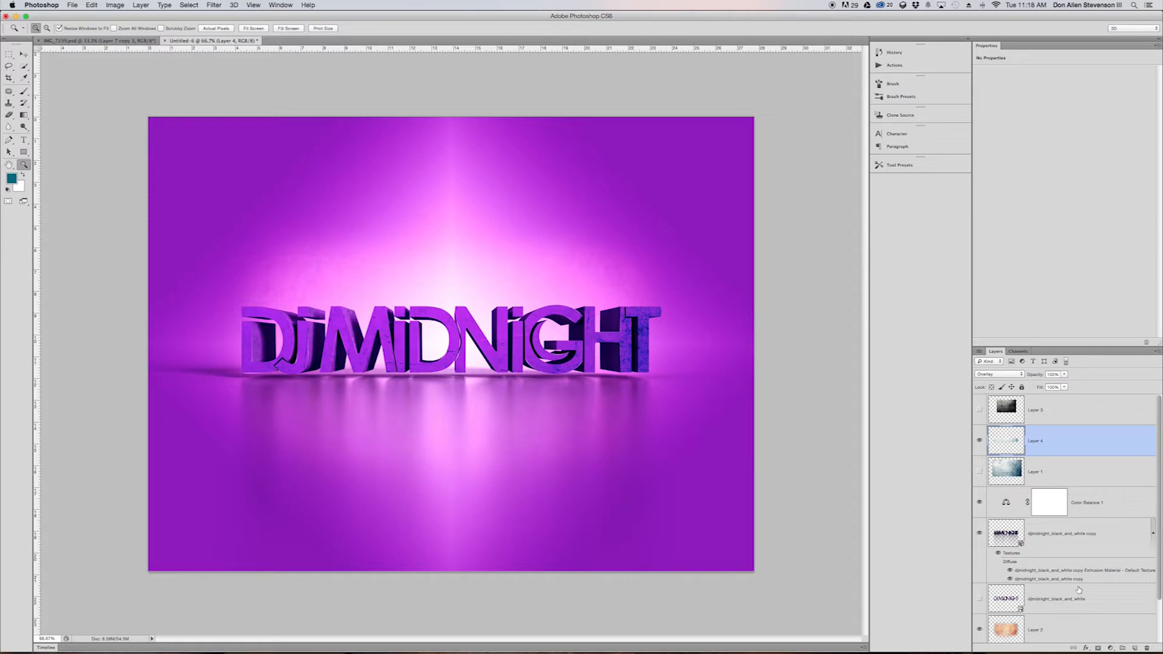
click(1134, 647)
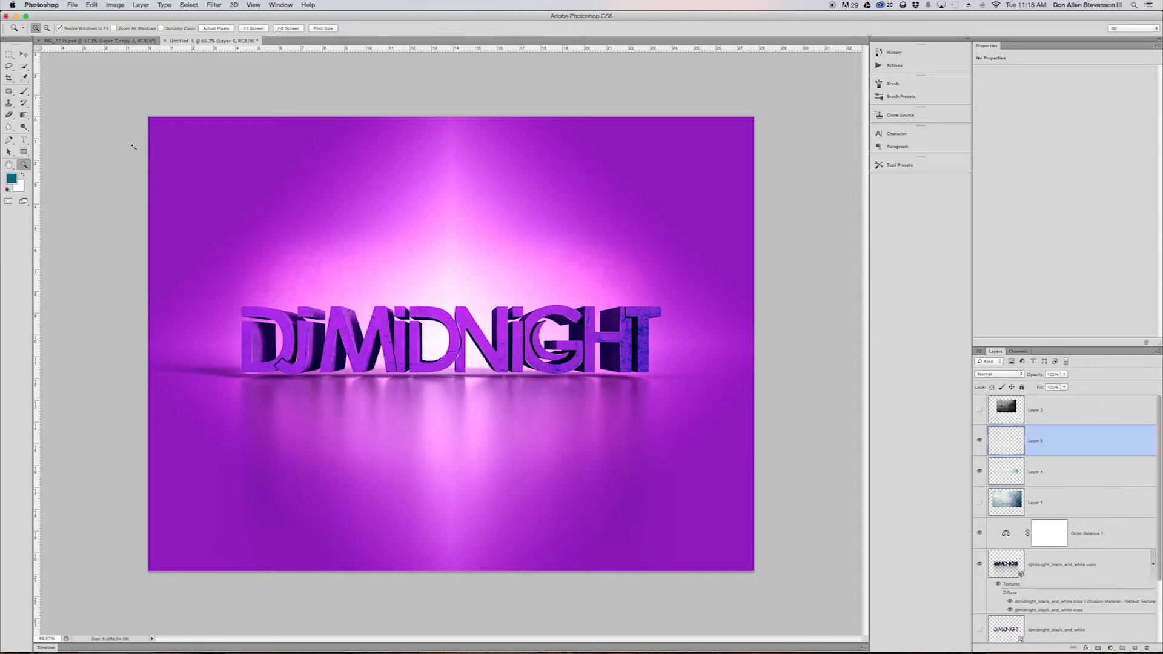
drag(24, 152, 58, 183)
key(x)
Try diagonal white lines at 14 px and 10 px weight above the logo, undoing each one.
mouse_move(636, 171)
mouse_down()
mouse_move(584, 187)
mouse_move(466, 262)
mouse_up()
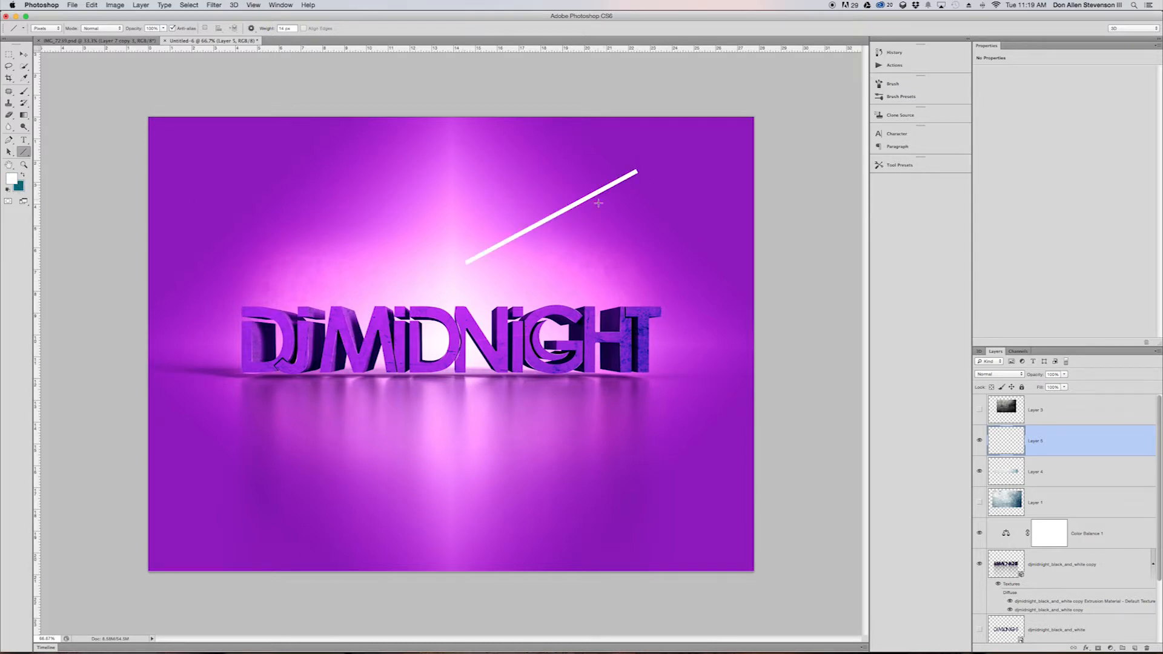
key(super+z)
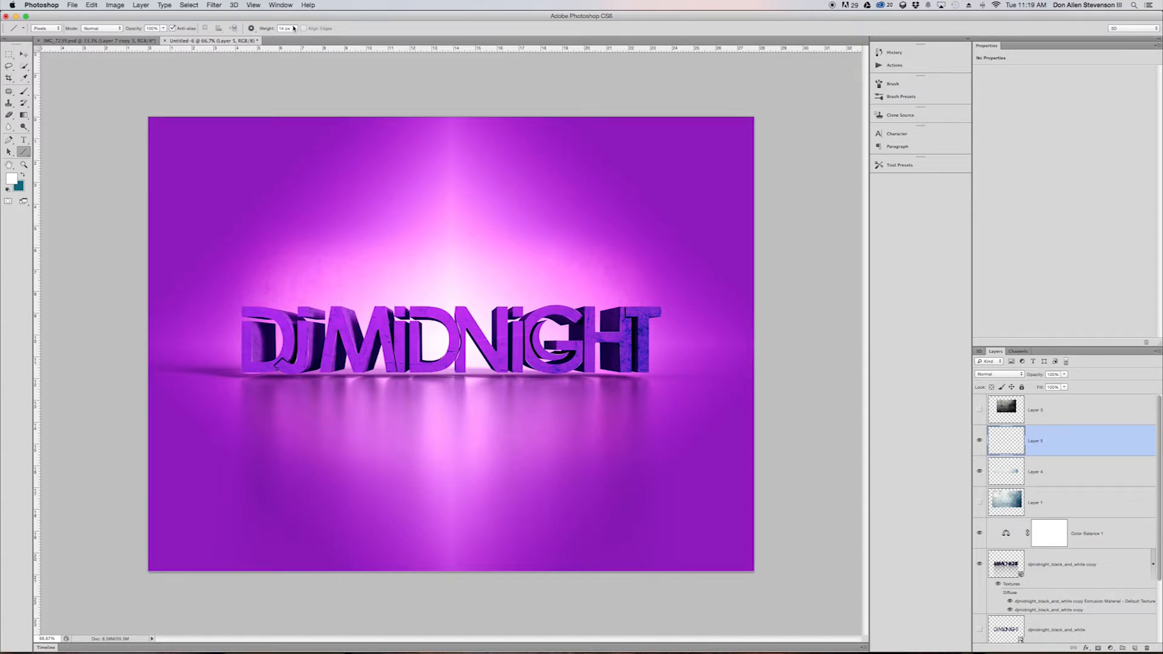
drag(283, 29, 278, 29)
drag(246, 141, 387, 280)
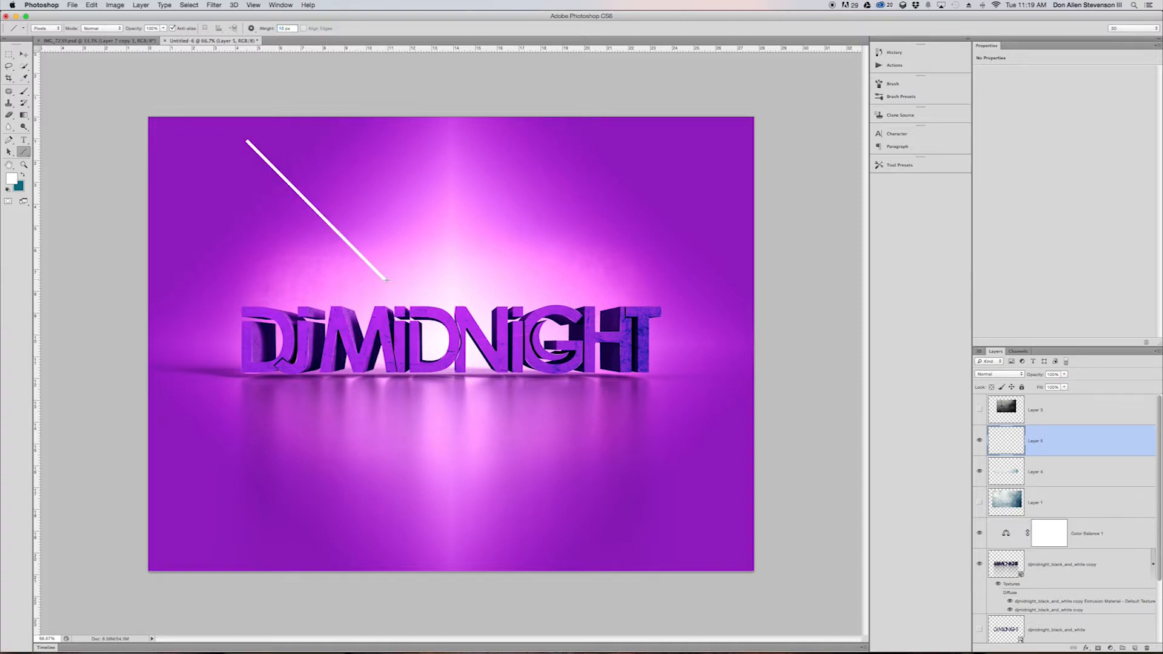
key(super+z)
Set the line weight to 8 px and test it with two diagonal lines, undoing each one.
drag(285, 29, 279, 29)
text(8)
drag(392, 177, 475, 267)
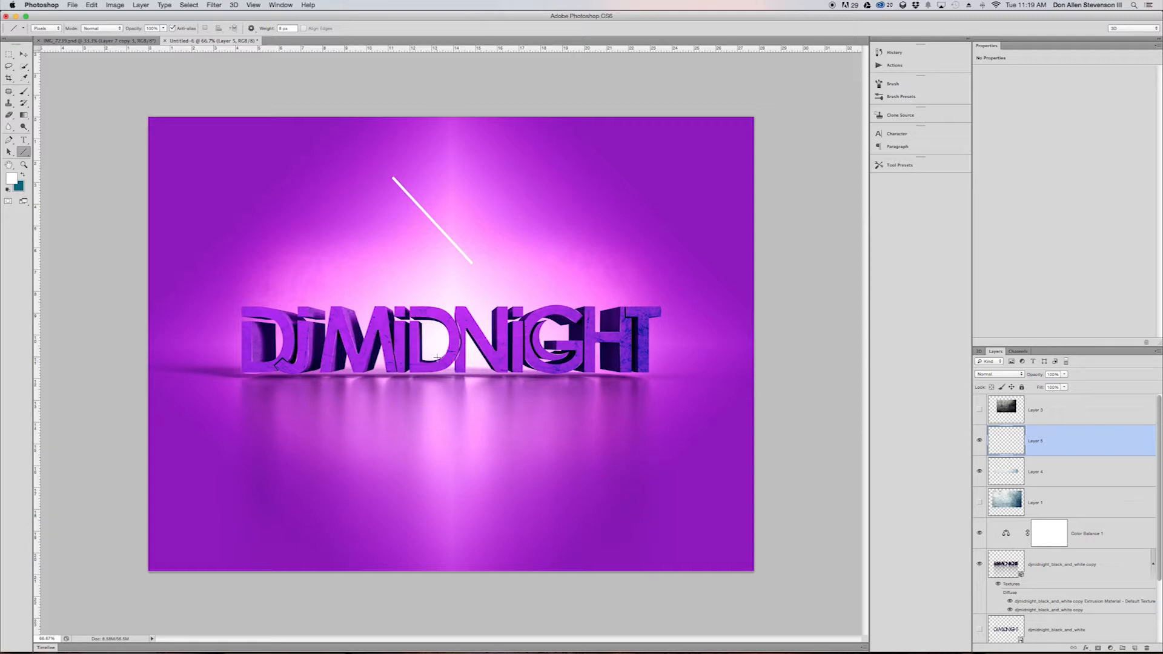
key(super+z)
drag(474, 92, 77, 428)
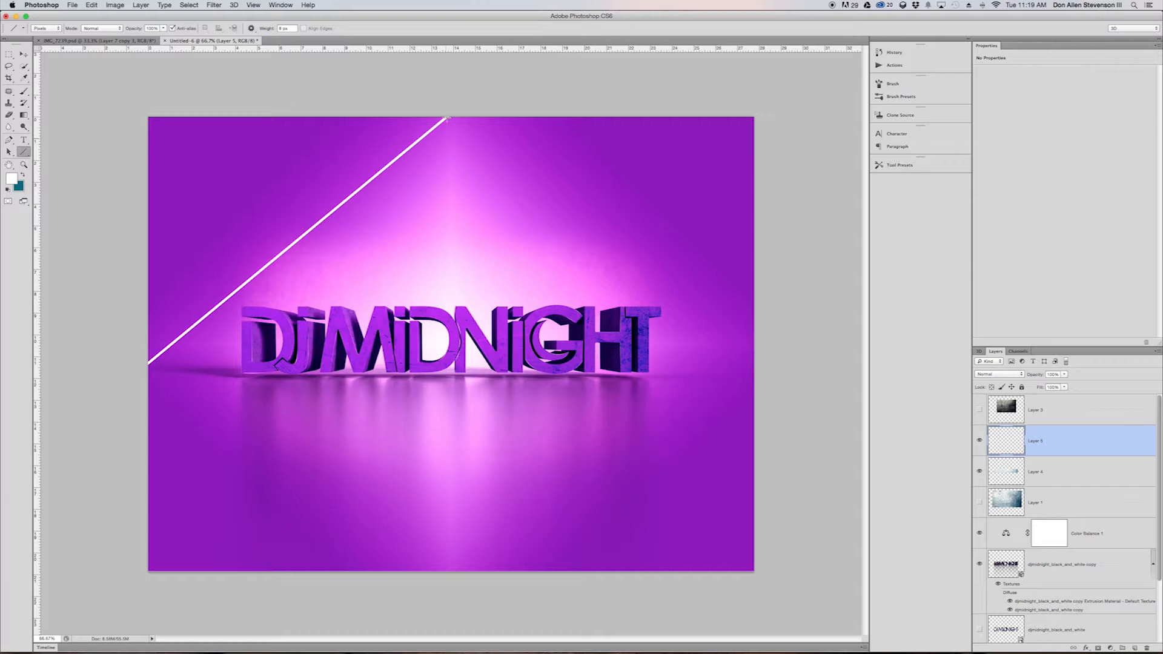
key(super+z)
Place a vertical guide through the canvas centre and a horizontal guide along the canvas's upper edge.
drag(37, 226, 451, 259)
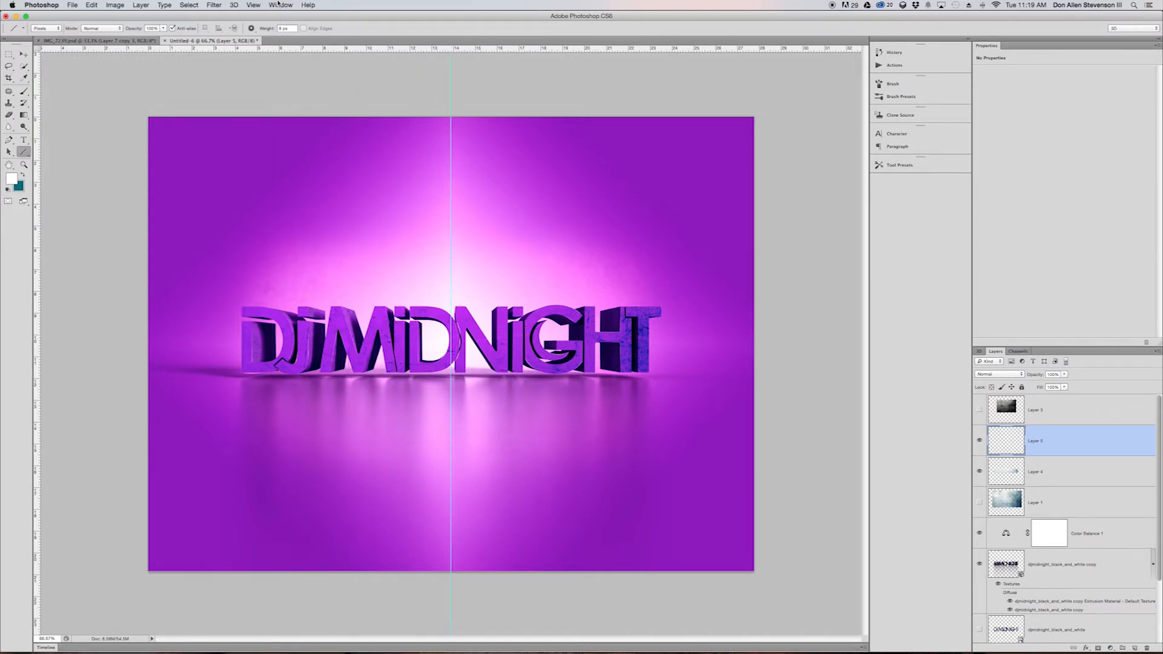
click(279, 5)
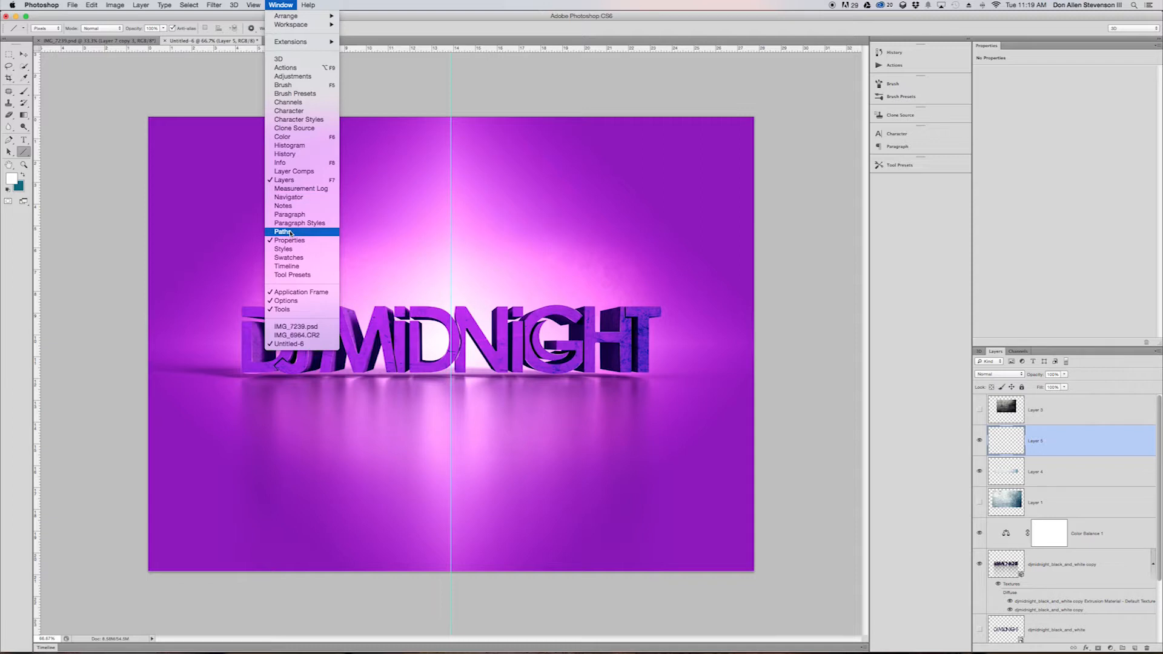
mouse_move(252, 5)
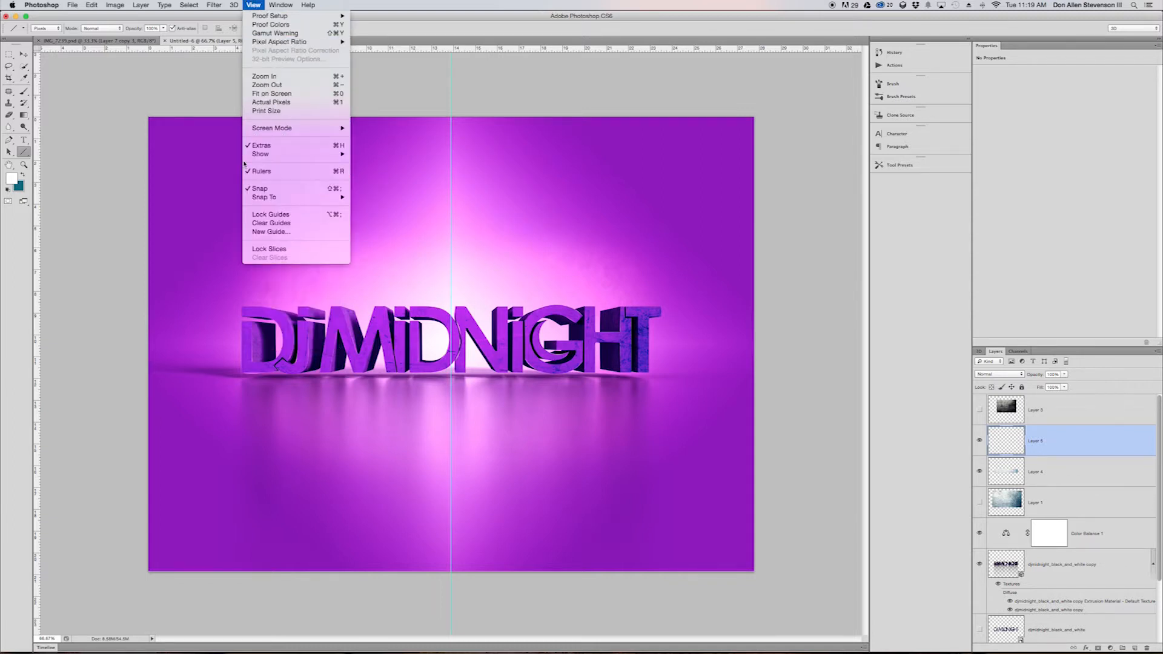
click(266, 170)
drag(154, 50, 156, 117)
Draw four 8 px white lines fanning out from the guides' intersection past the canvas edges, three leftward and one rightward.
mouse_move(450, 118)
mouse_down()
mouse_move(407, 147)
mouse_move(108, 495)
mouse_up()
mouse_move(451, 118)
mouse_down()
mouse_move(410, 226)
mouse_move(307, 634)
mouse_up()
mouse_move(451, 117)
mouse_down()
mouse_move(775, 506)
mouse_move(872, 384)
mouse_move(872, 347)
mouse_up()
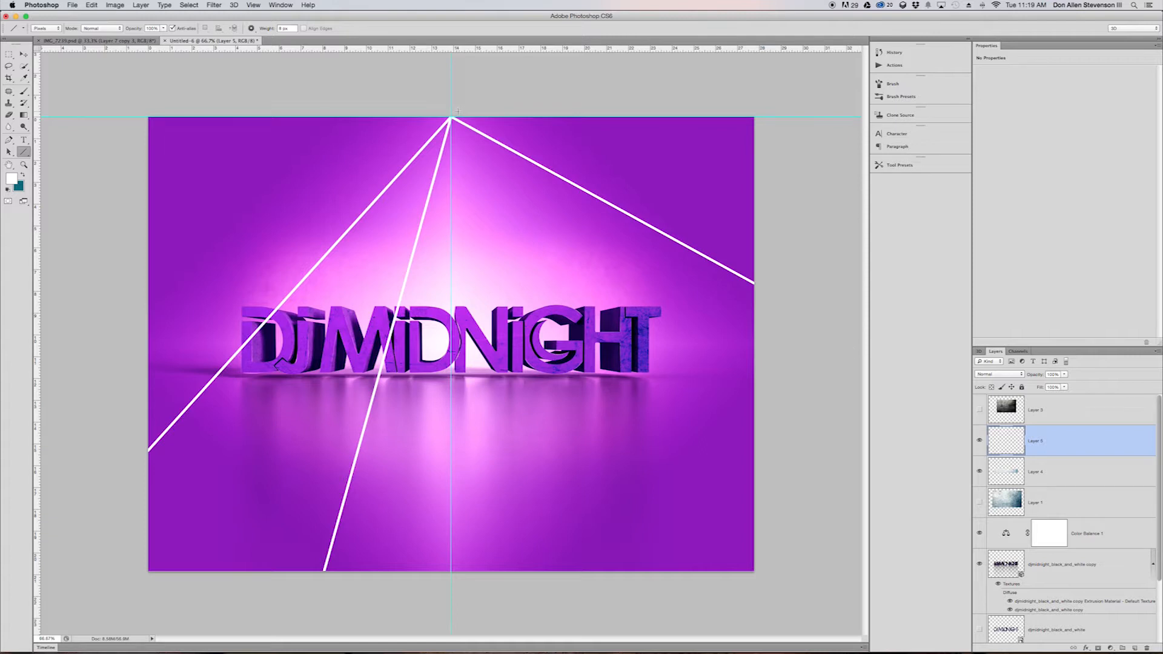
drag(451, 118, 83, 260)
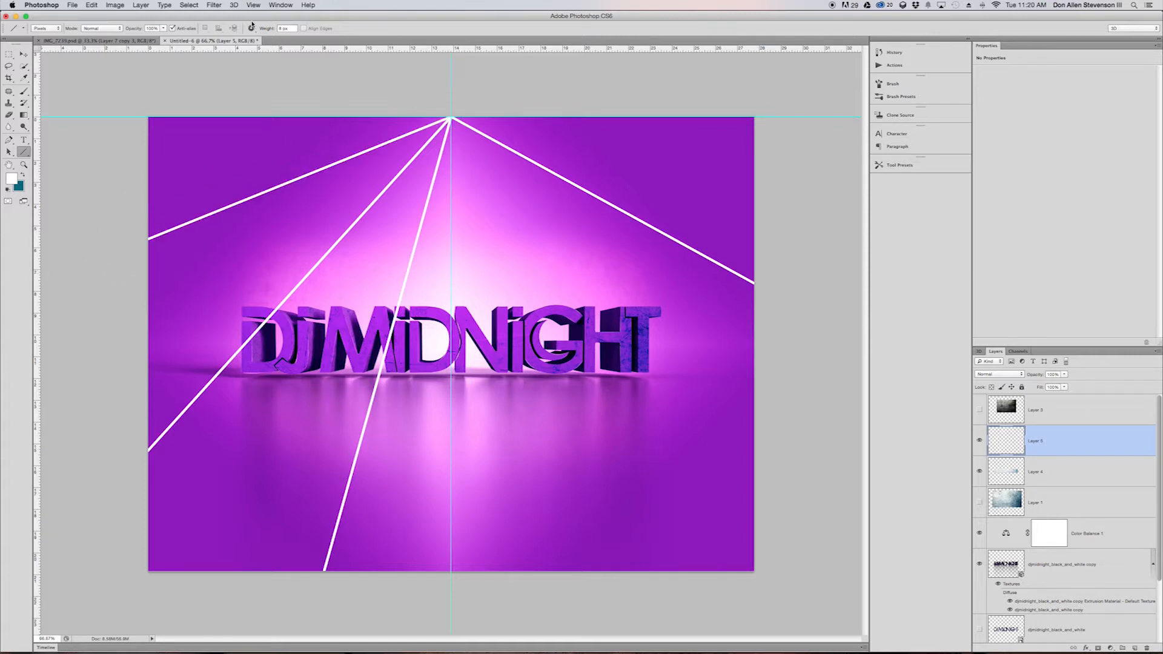
Reduce the line weight and draw five thinner white rays from the same guide intersection, filling gaps on both sides.
drag(276, 29, 268, 29)
drag(450, 117, 805, 602)
drag(451, 117, 62, 319)
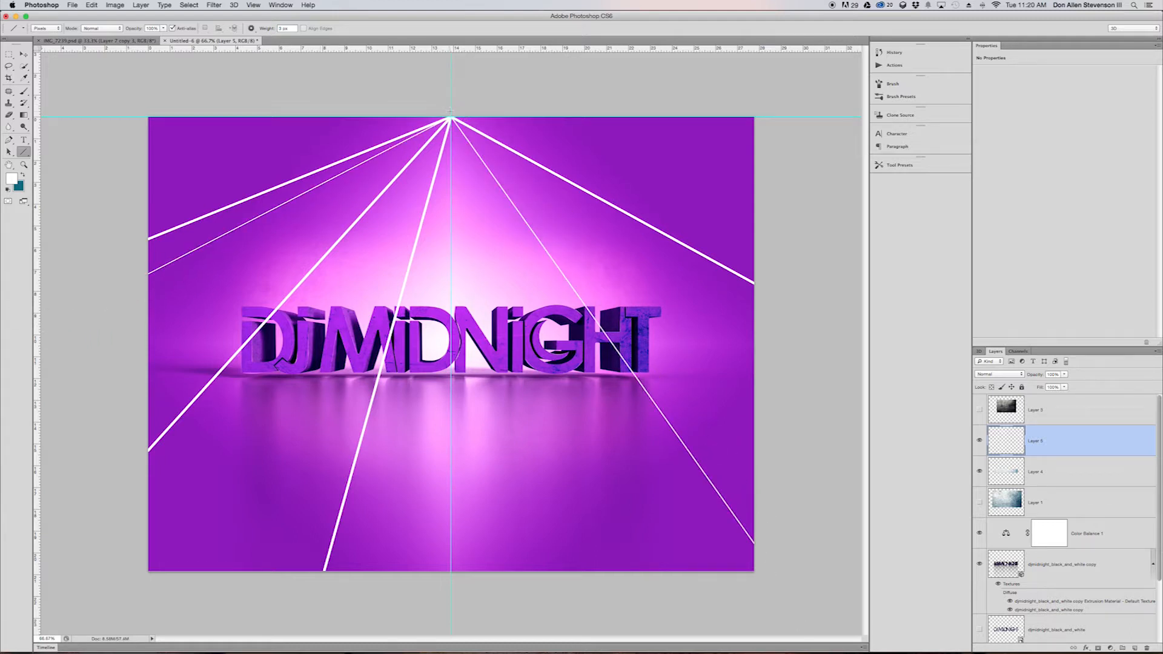
mouse_move(451, 117)
mouse_down()
mouse_move(820, 151)
mouse_move(776, 150)
mouse_up()
mouse_move(451, 117)
mouse_down()
mouse_move(553, 563)
mouse_move(615, 633)
mouse_up()
mouse_move(451, 118)
mouse_down()
mouse_move(380, 177)
mouse_move(125, 632)
mouse_move(146, 631)
mouse_up()
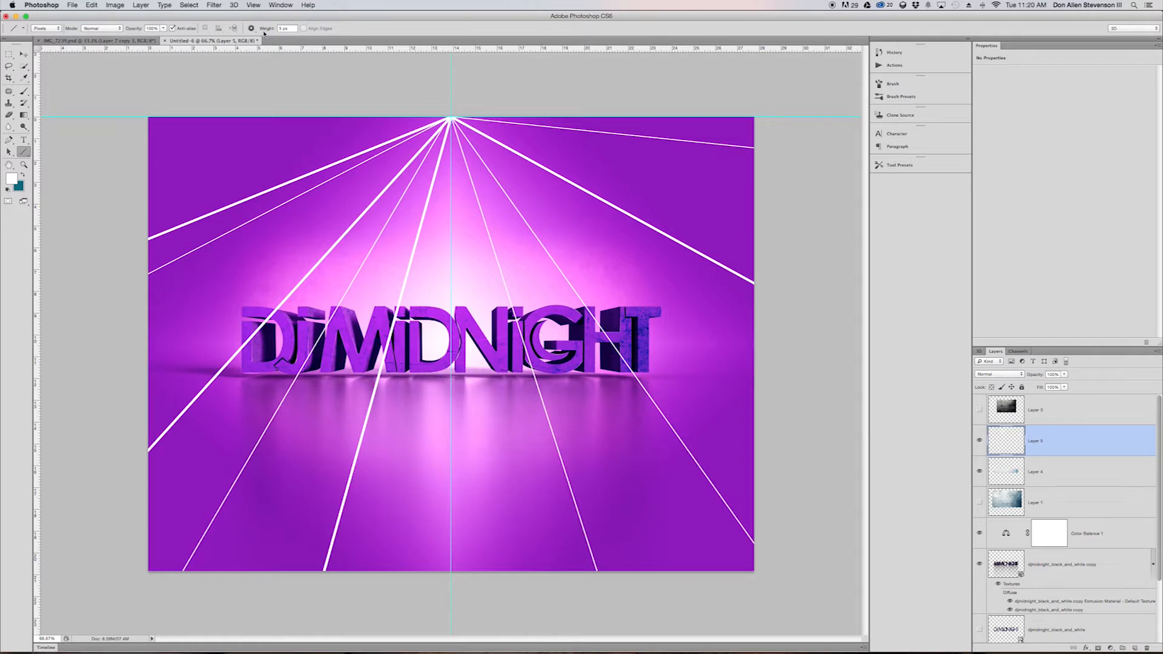
Rotate the fan of white lines 180° and position it so the rays spread upward from the base of the logo's centre.
key(v)
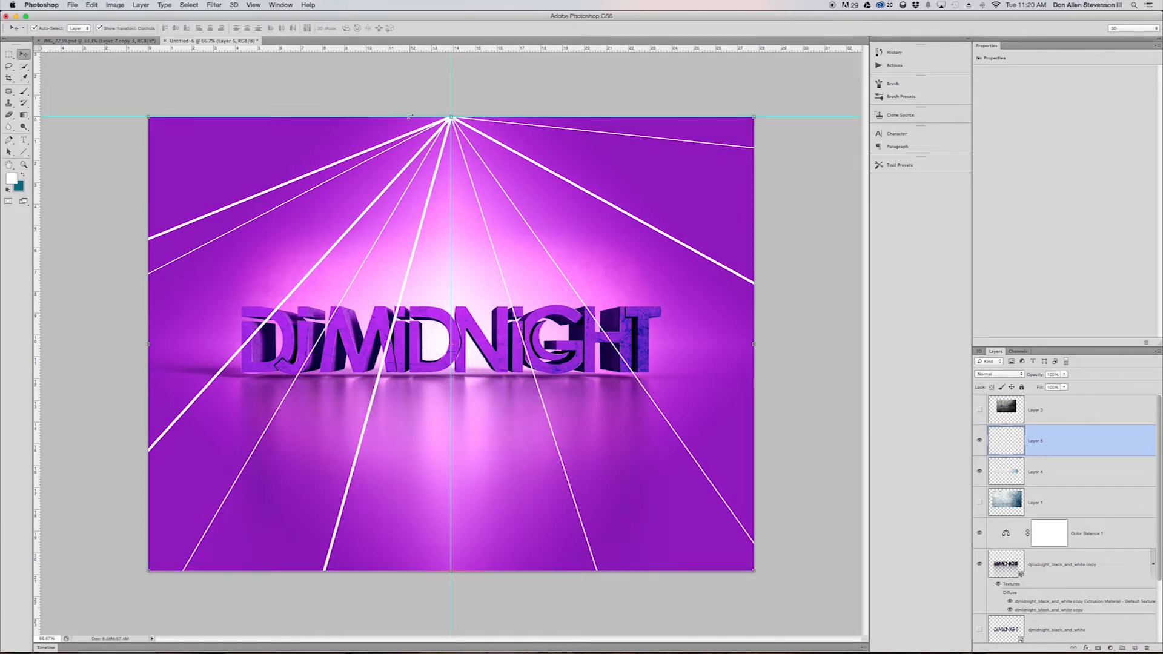
drag(449, 123, 452, 332)
click(755, 322)
drag(865, 292, 302, 648)
drag(518, 550, 477, 130)
key(Return)
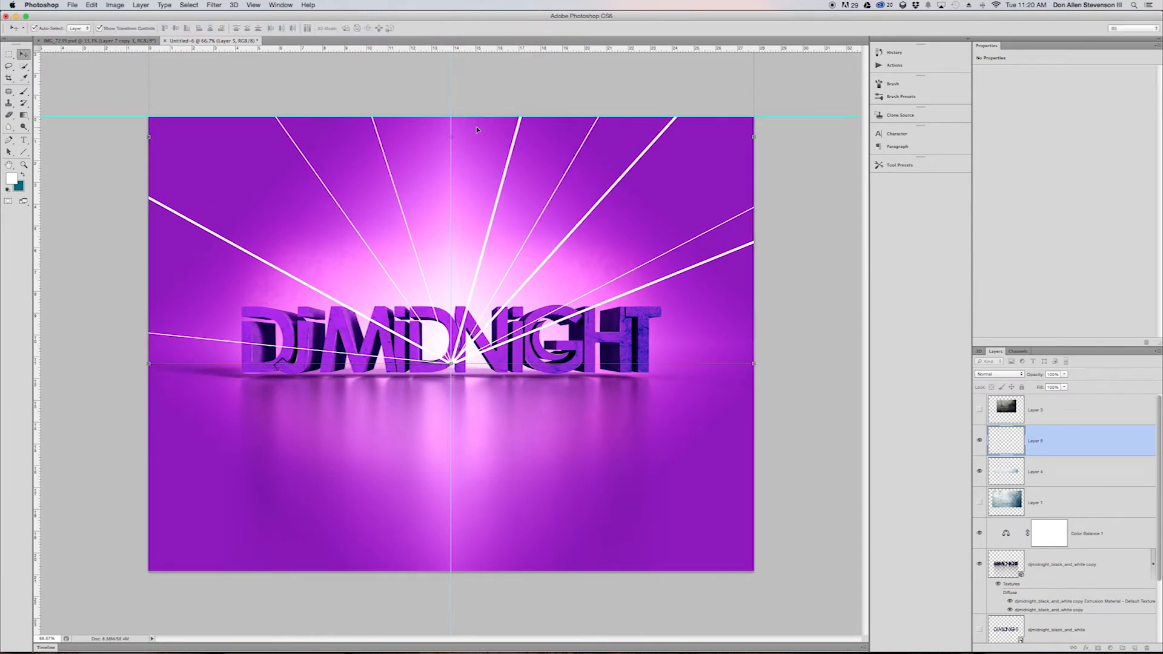
Move the white rays' layer behind the logo, between Layer 2 and the gradient background, and remove both guides.
drag(1052, 446, 1048, 585)
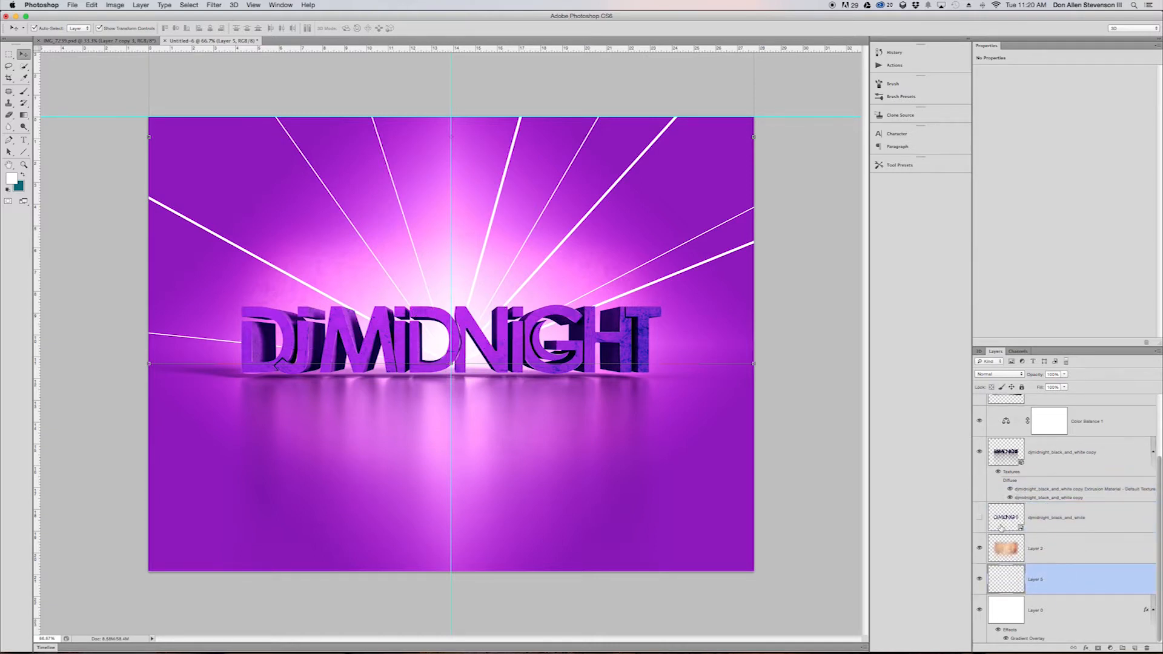
click(981, 579)
click(981, 578)
click(853, 358)
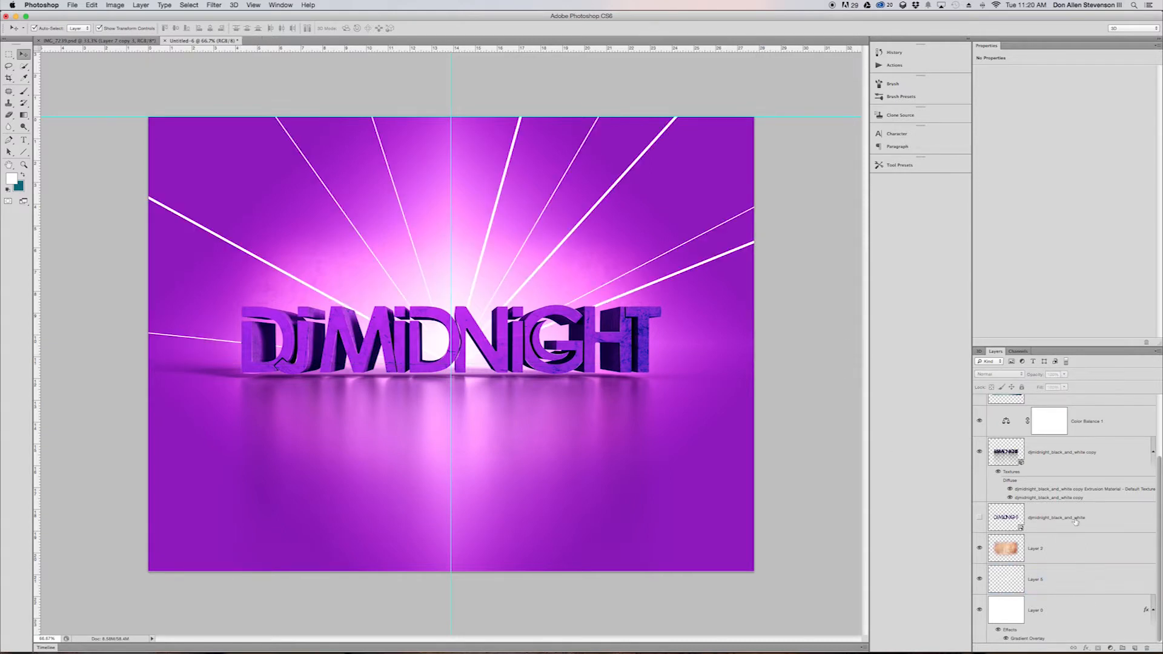
drag(450, 99, 86, 46)
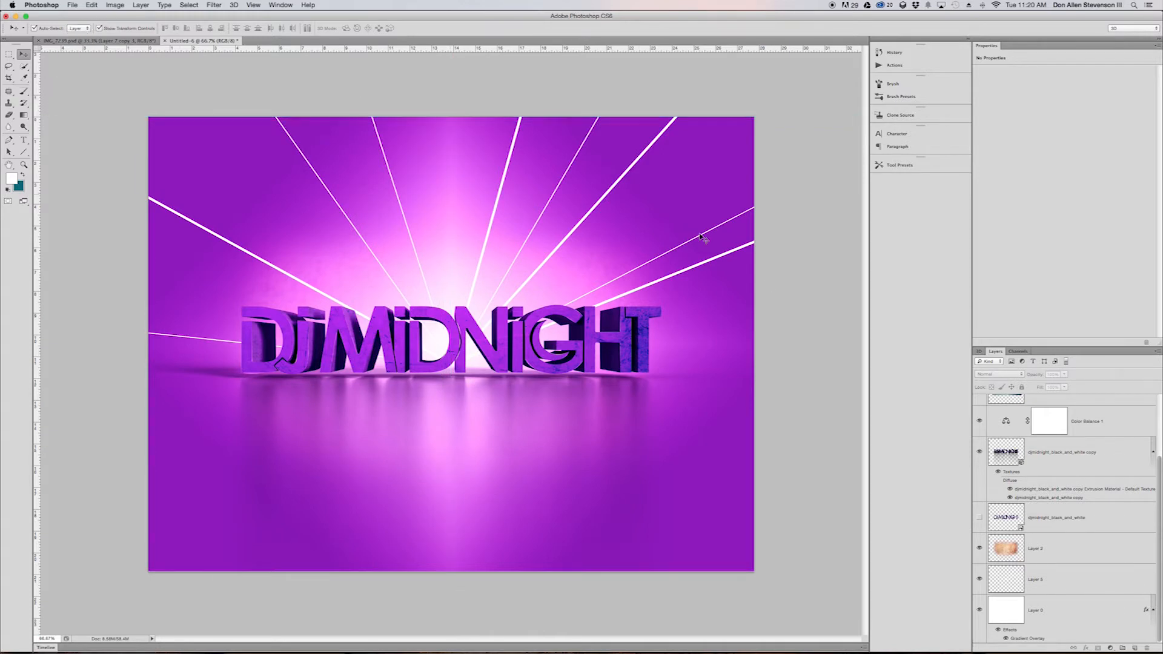
click(1047, 585)
click(979, 579)
click(979, 579)
double_click(1092, 583)
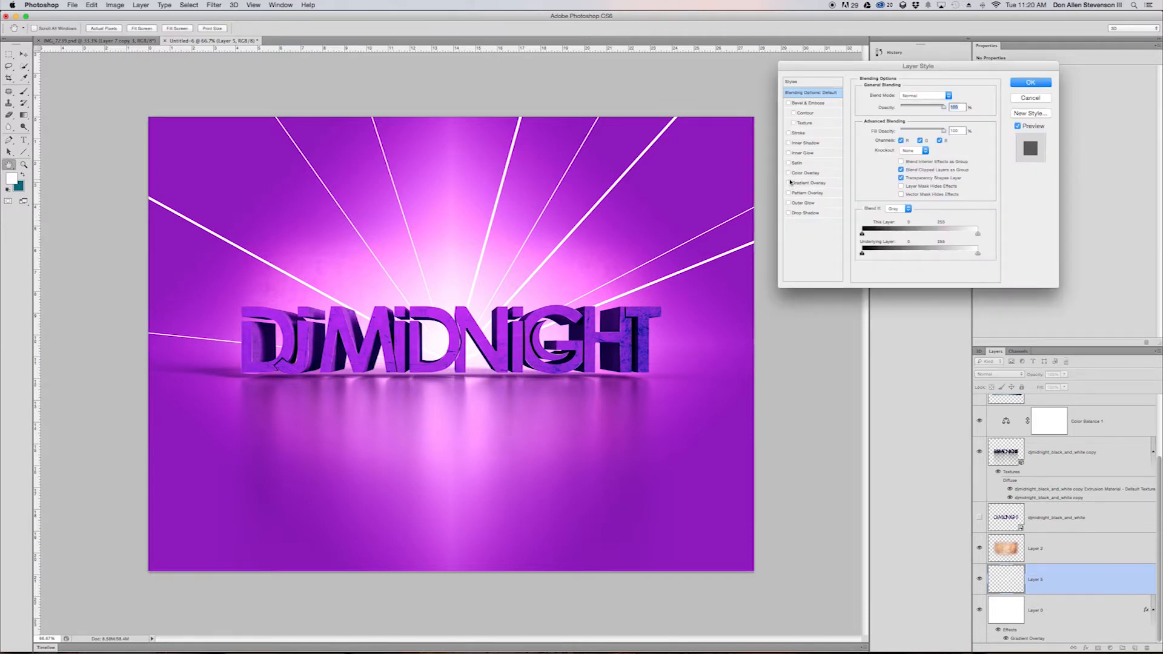
click(1019, 97)
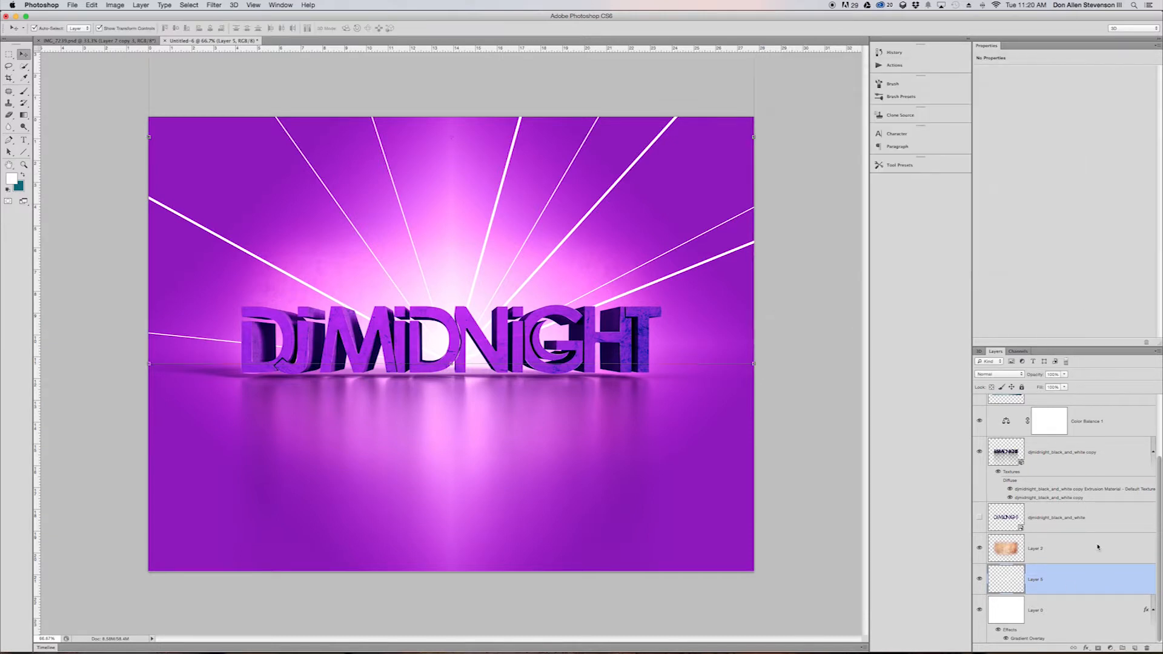
Add a Screen-mode Outer Glow to the white rays' layer, increasing its size, spread and range.
double_click(1076, 580)
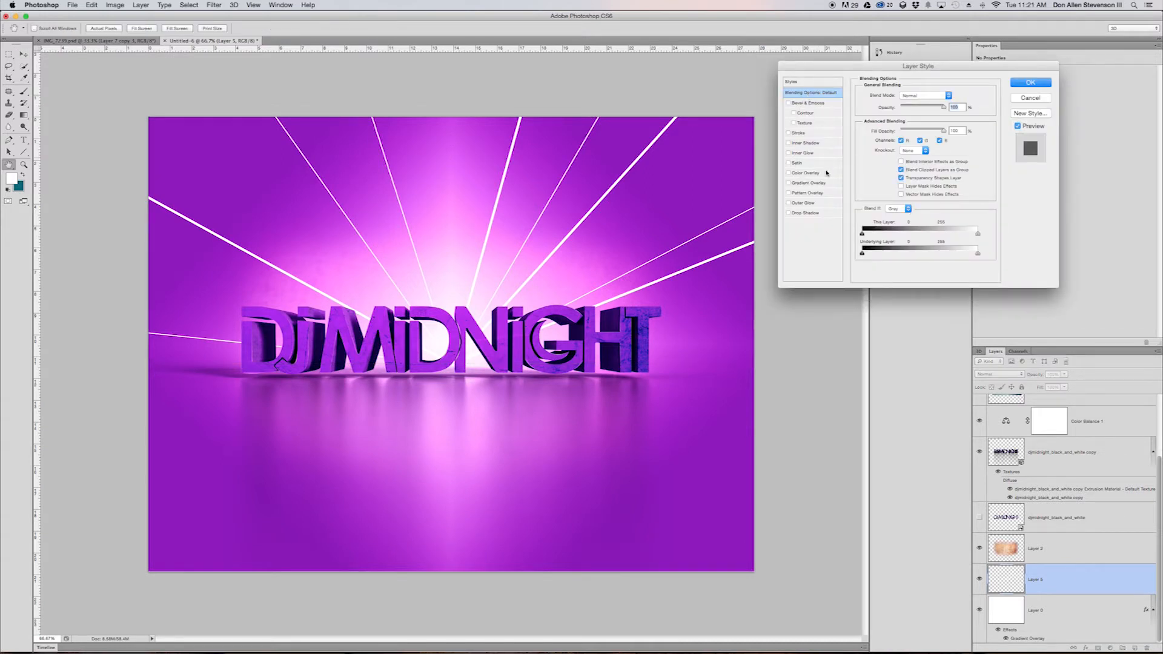
click(789, 203)
click(811, 203)
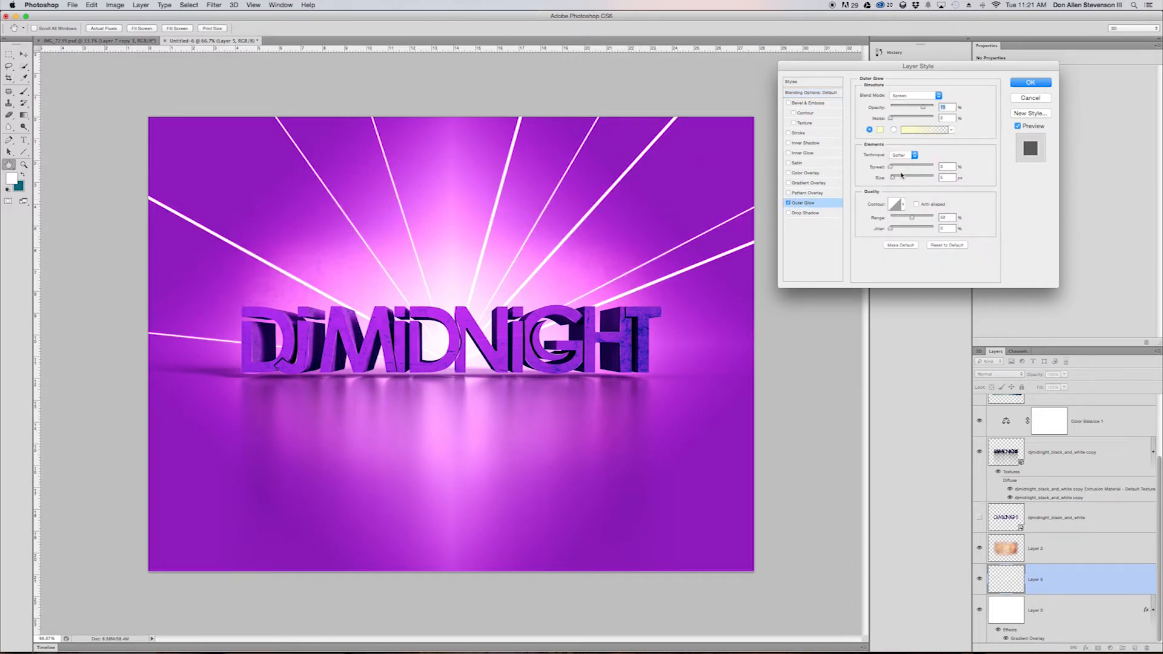
mouse_move(895, 179)
mouse_down()
mouse_move(887, 169)
mouse_move(913, 170)
mouse_move(891, 170)
mouse_up()
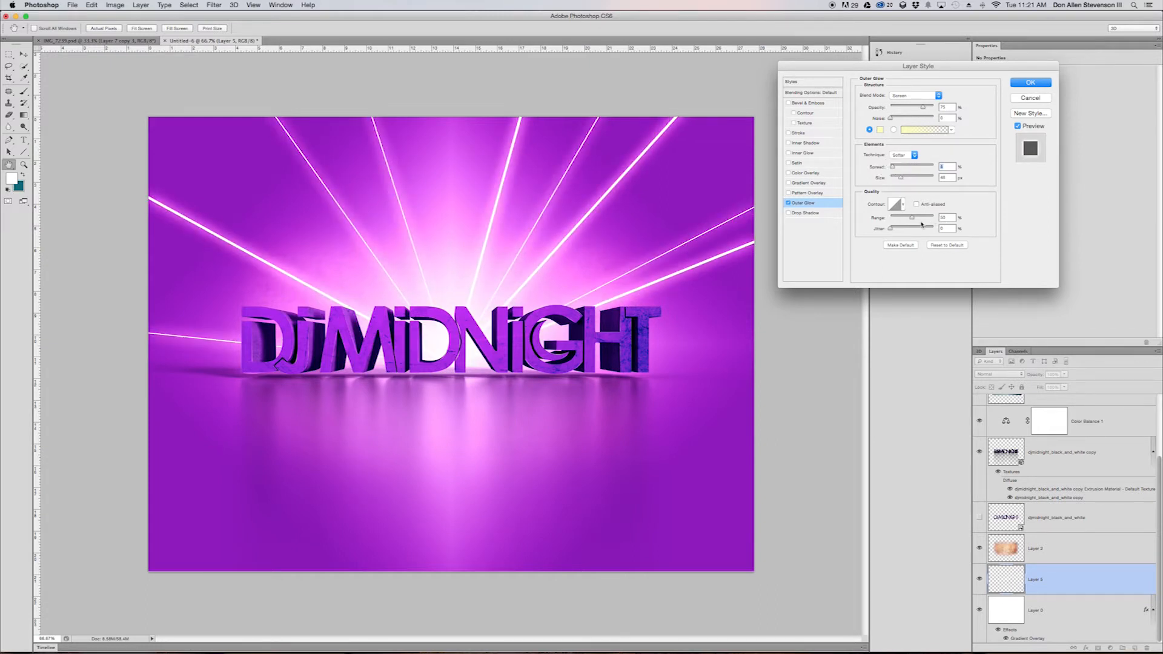
mouse_move(913, 221)
mouse_down()
mouse_move(882, 221)
mouse_move(930, 222)
mouse_move(919, 224)
mouse_up()
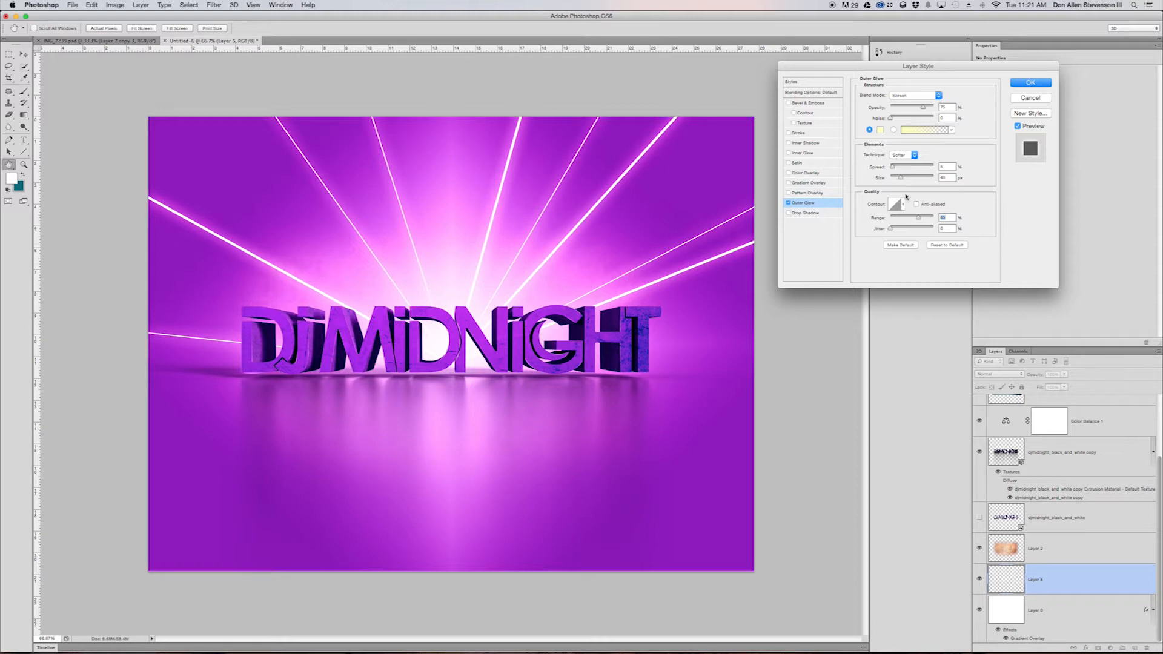
click(1026, 83)
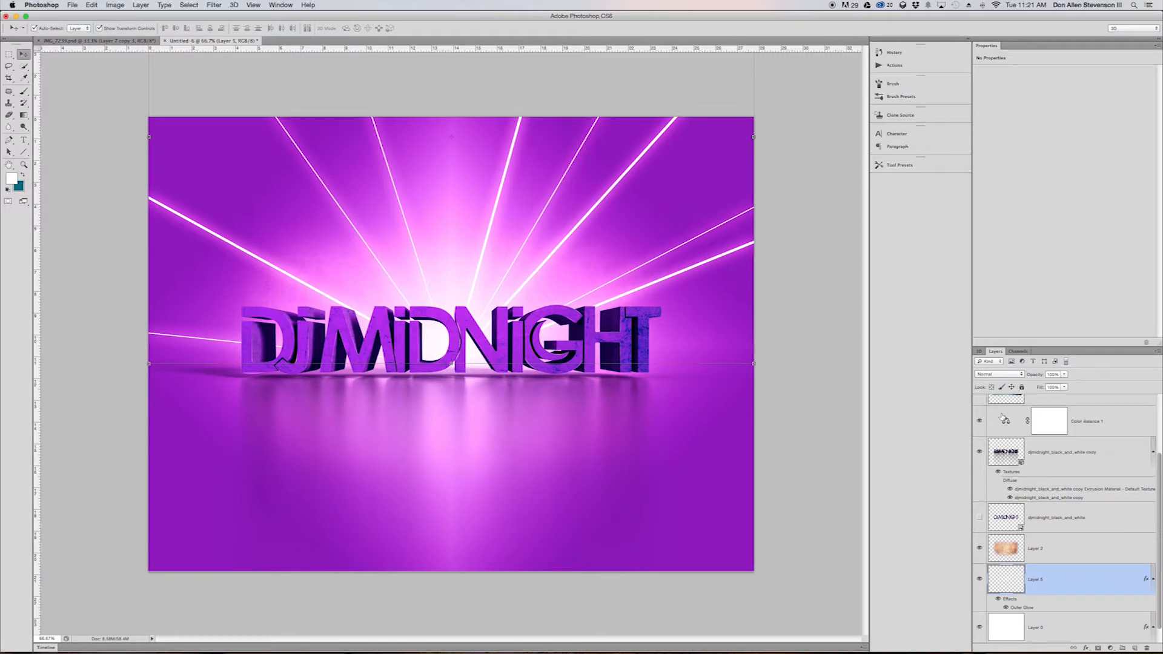
Set the rays' layer to Overlay blending and duplicate it to intensify the beams.
click(1005, 373)
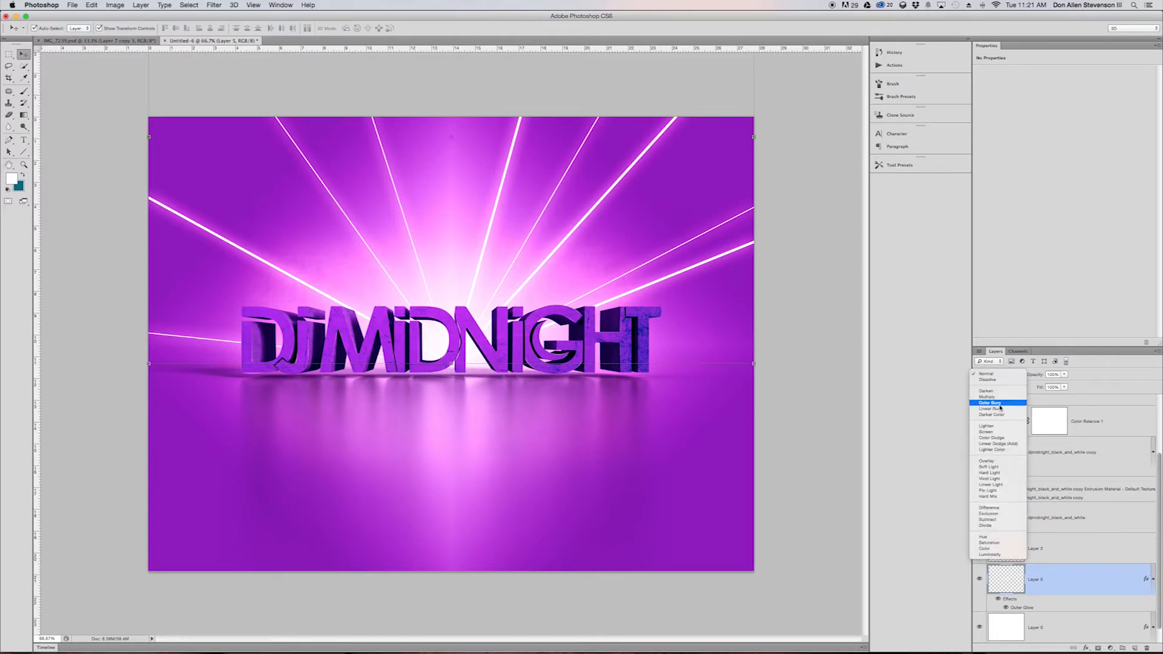
click(999, 461)
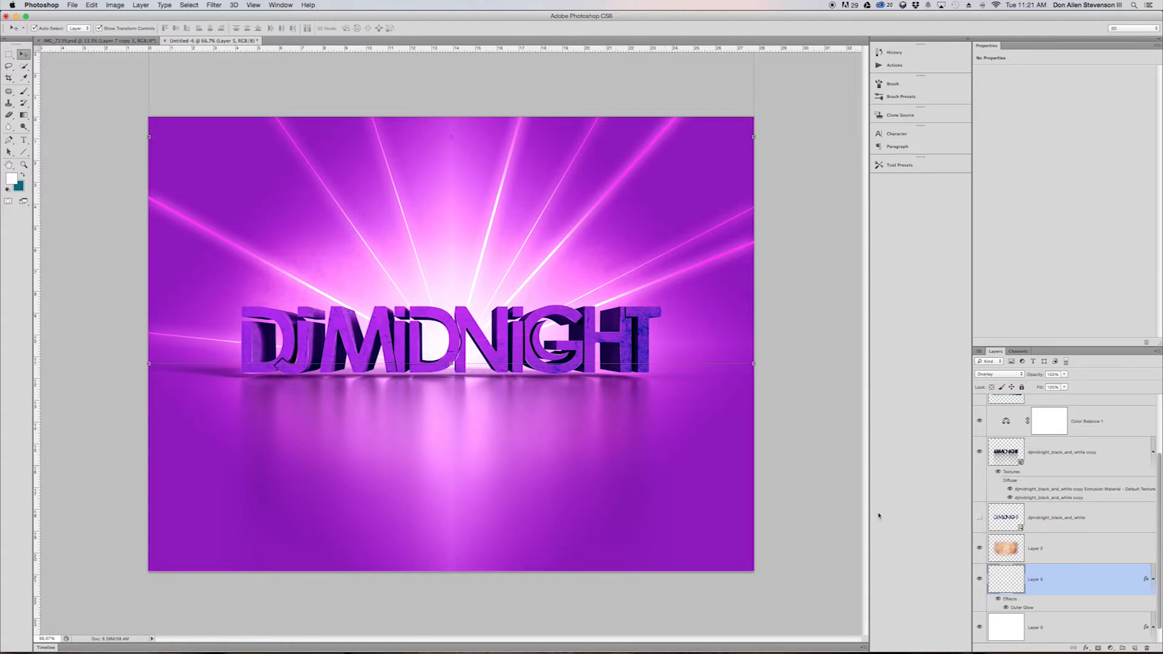
key(super+j)
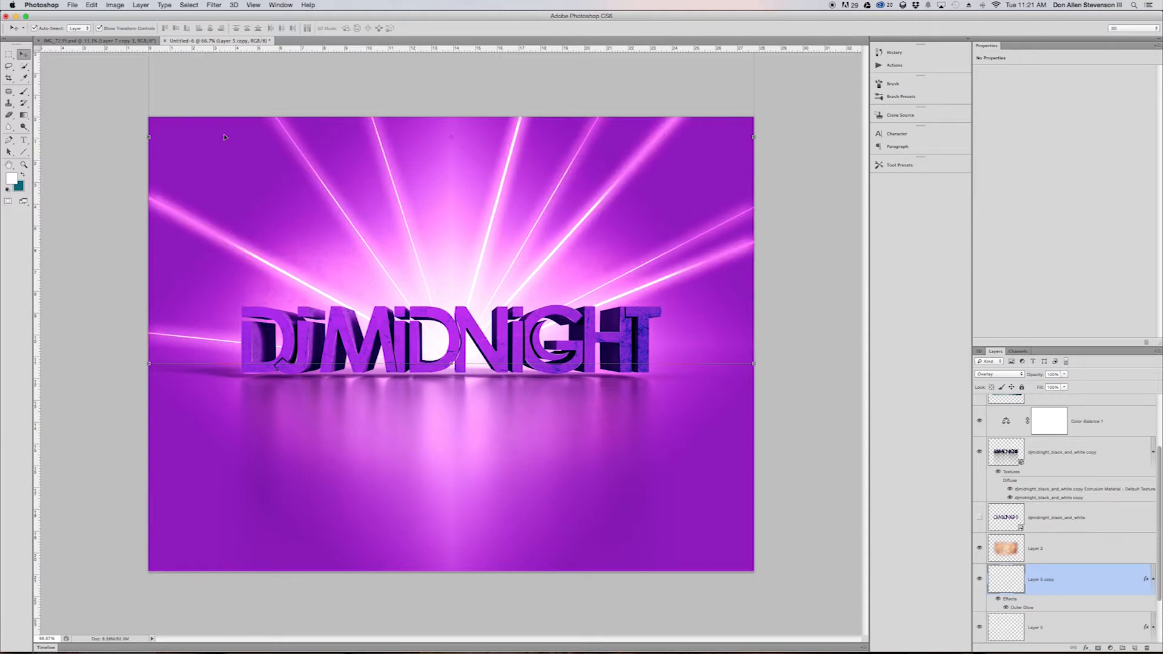
drag(410, 230, 348, 232)
key(super+z)
click(560, 242)
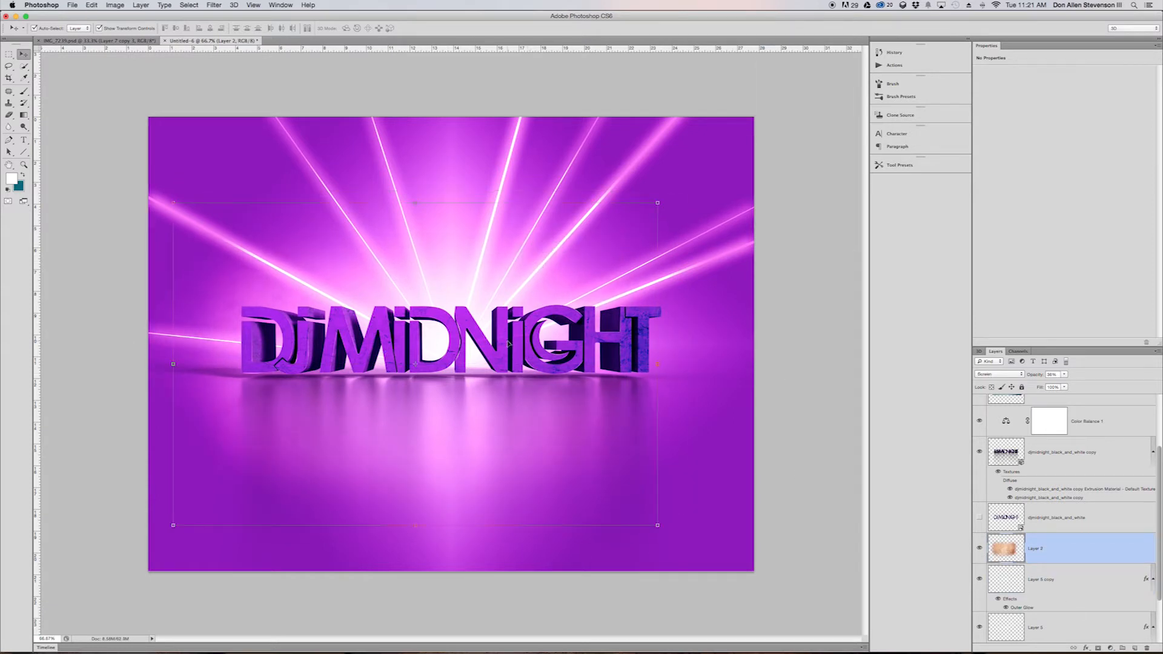
click(582, 259)
click(558, 257)
key(super+z)
Lock all attributes of Layer 2.
click(1083, 548)
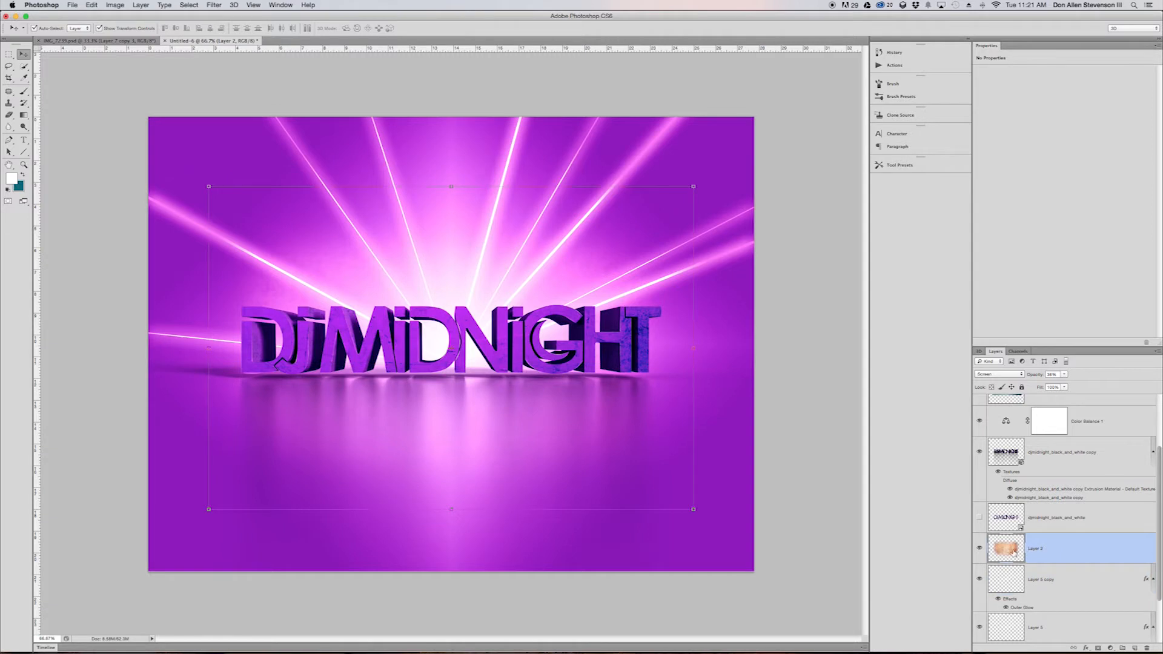
click(1022, 387)
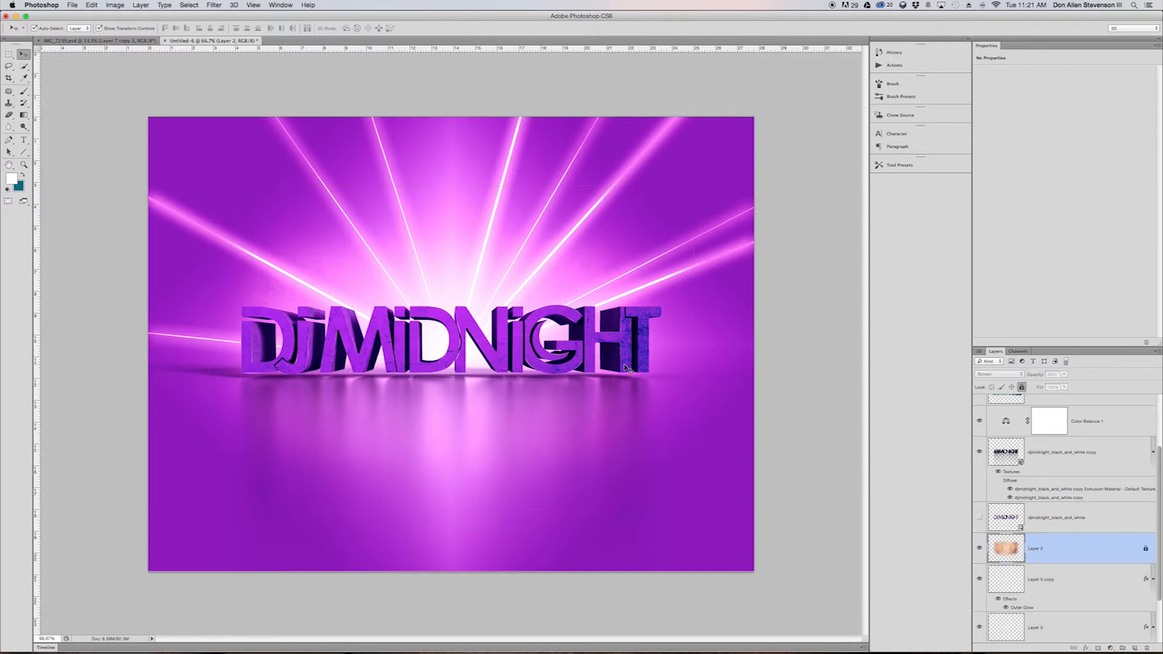
drag(433, 356, 327, 380)
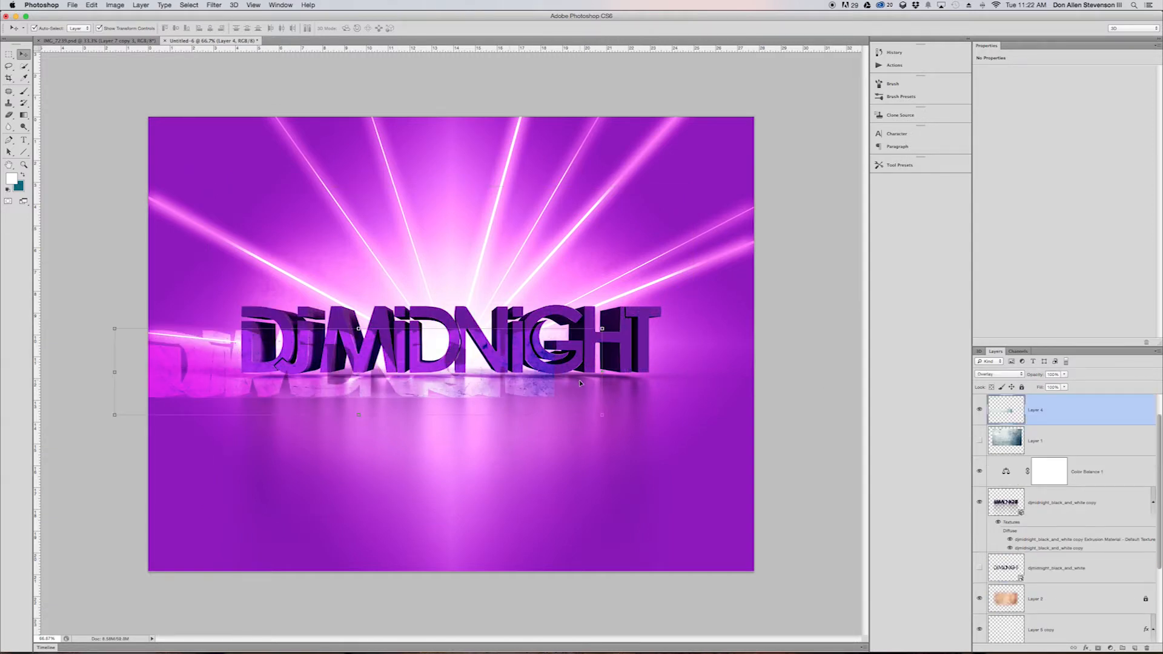
key(super+z)
drag(527, 415, 405, 433)
key(super+z)
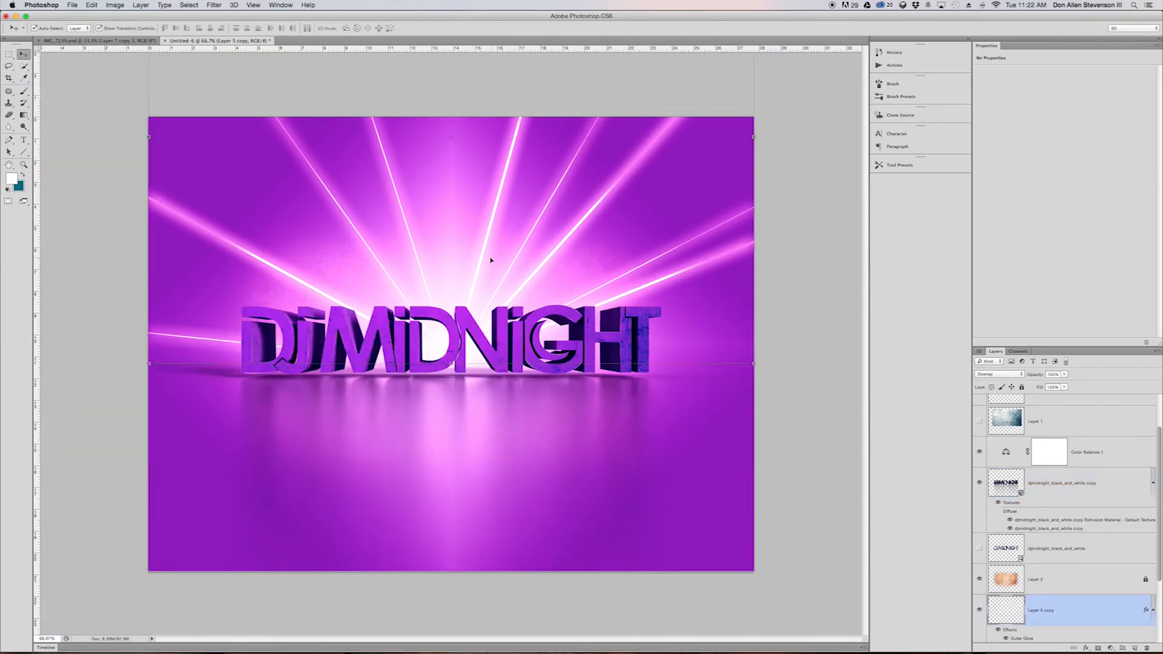
scroll(1052, 591, down, 2)
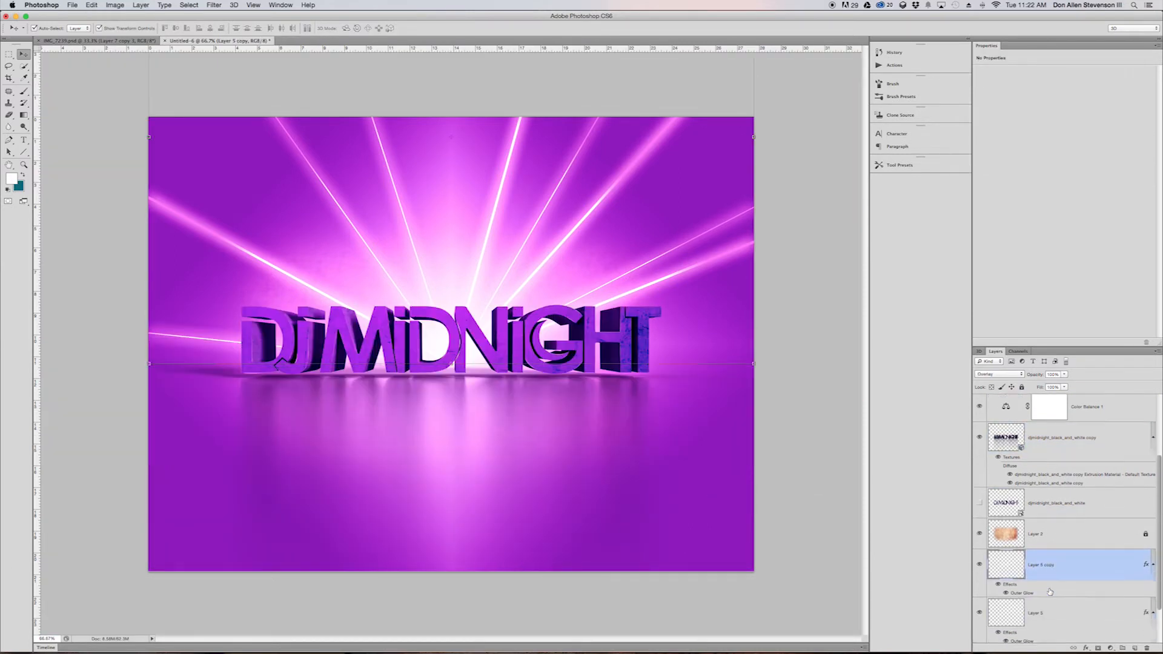
drag(583, 224, 642, 227)
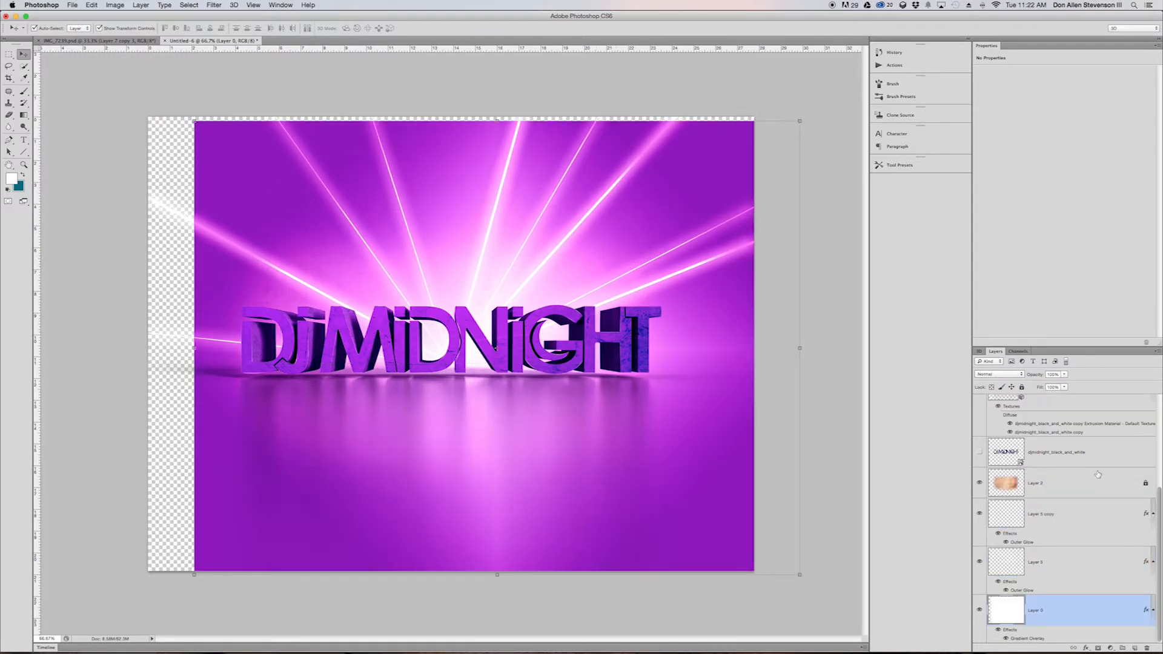
key(super+z)
Lock all attributes of the gradient background layer.
click(1029, 613)
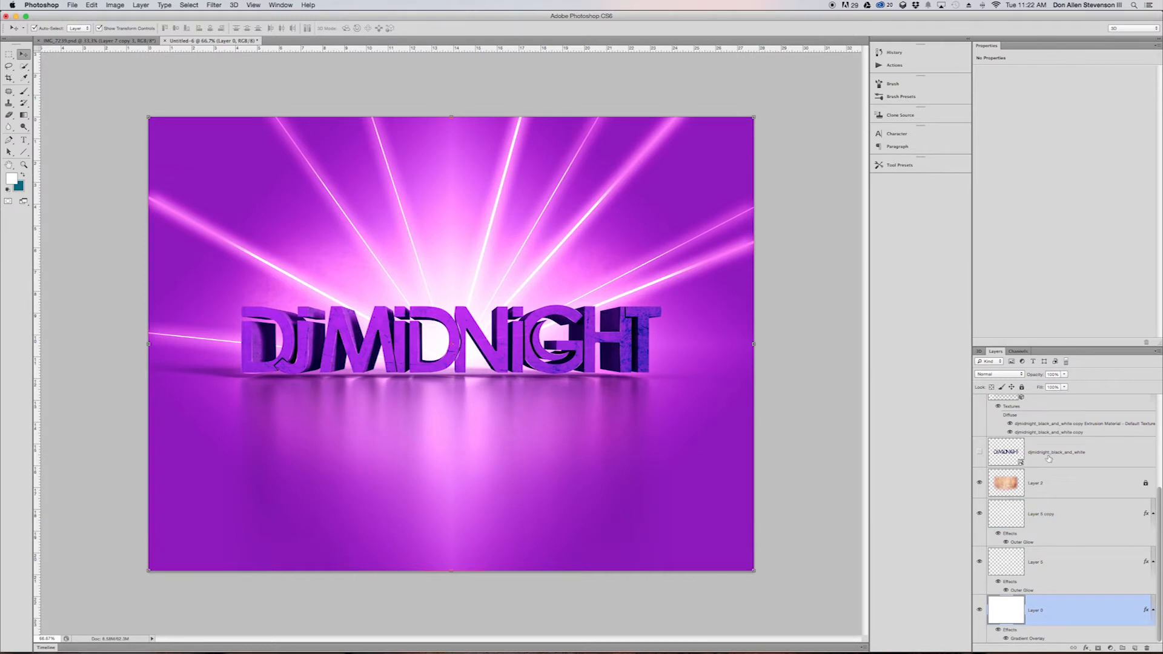
click(1060, 554)
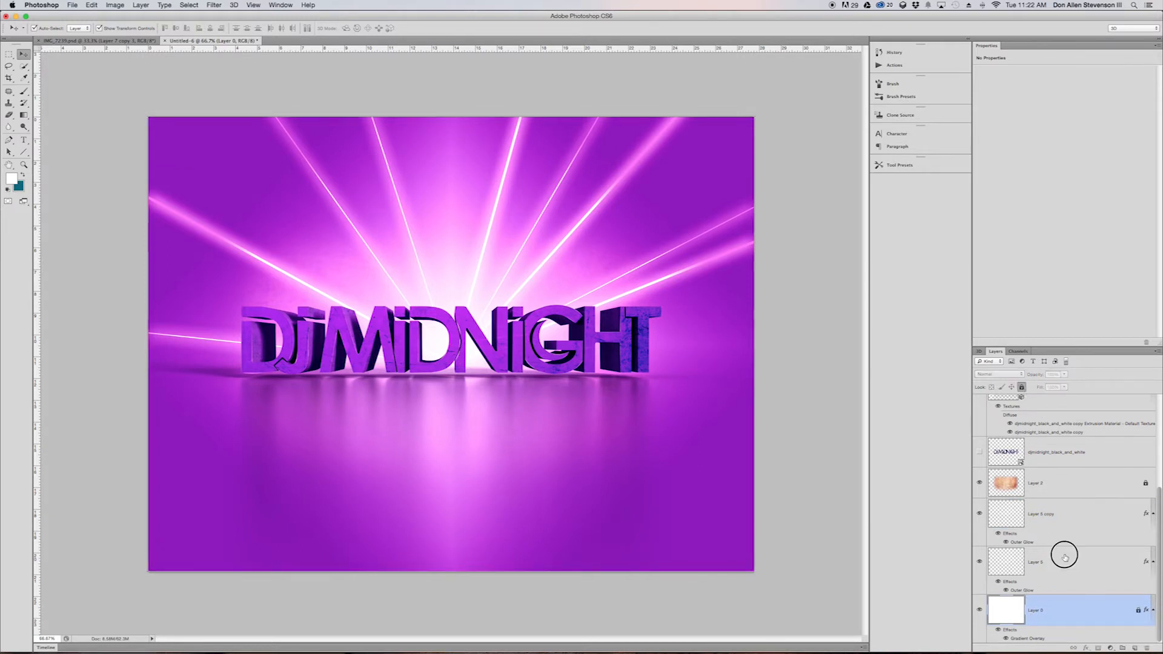
click(1044, 613)
Make two more copies of the rays' layer, shifting one to the logo's left end and the other to its right end.
click(1054, 565)
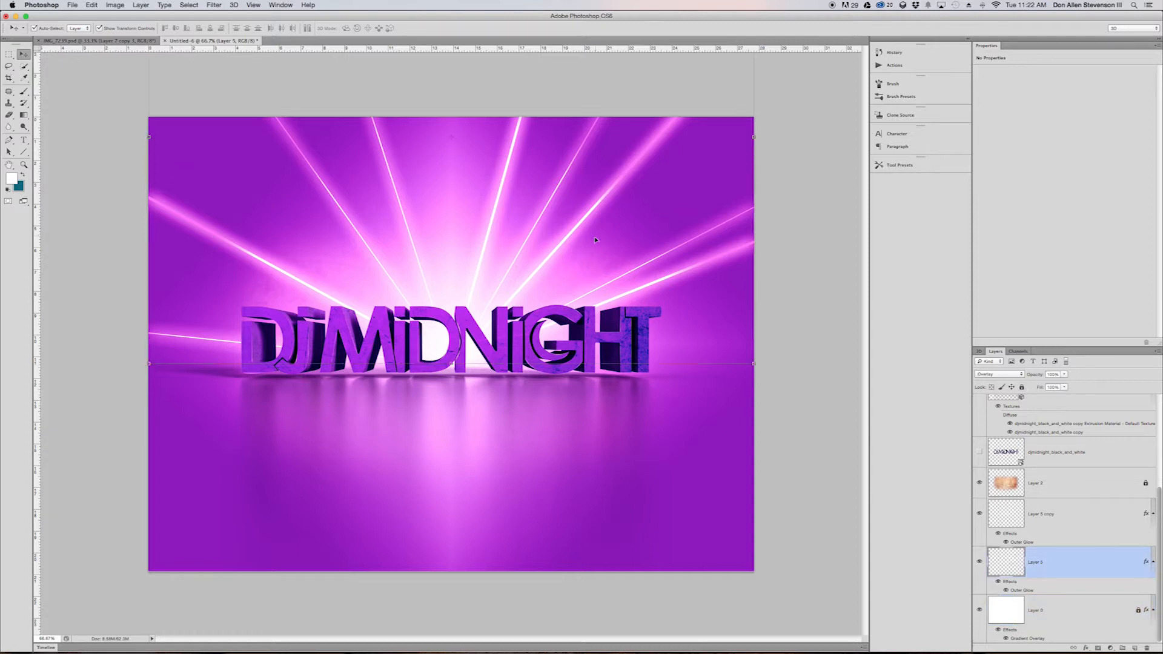
click(569, 236)
drag(511, 237, 389, 235)
key(super+j)
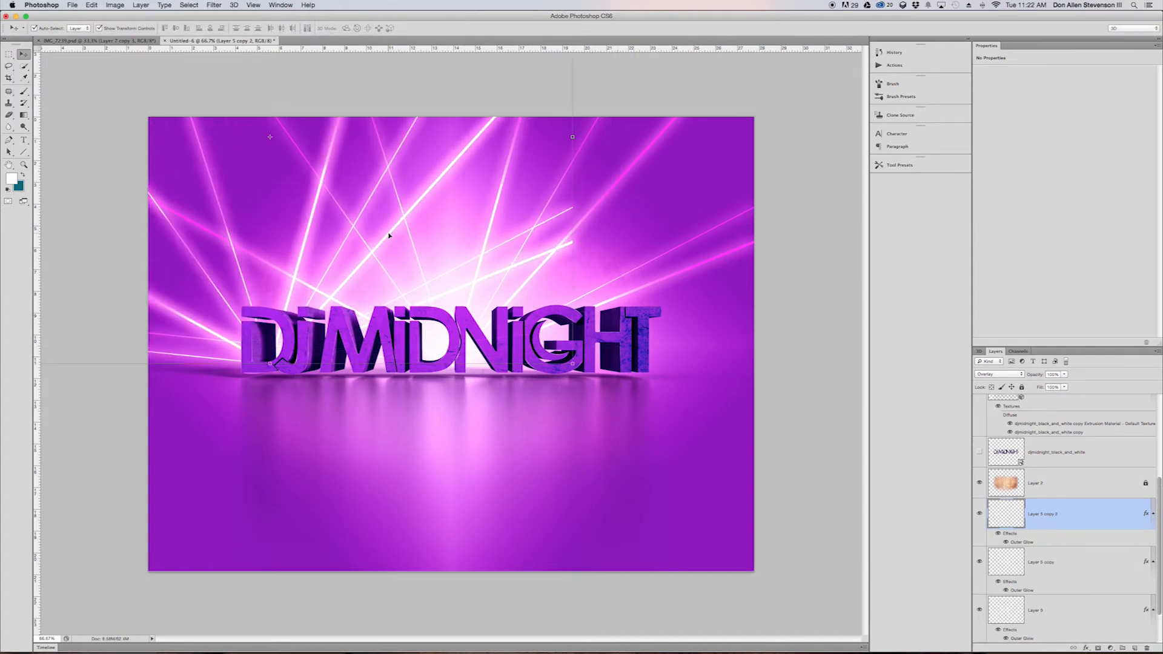
drag(369, 259, 727, 263)
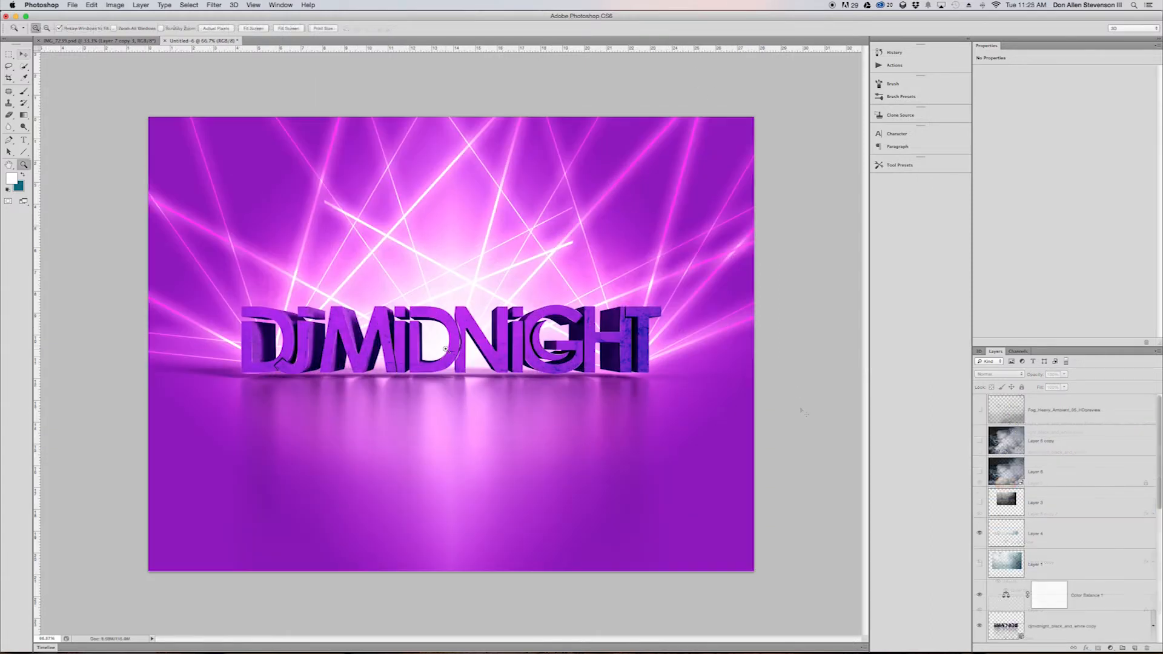
Show the flat djmidnight_black_and_white layer and move it directly above the 3D logo copy in the layer order.
click(446, 350)
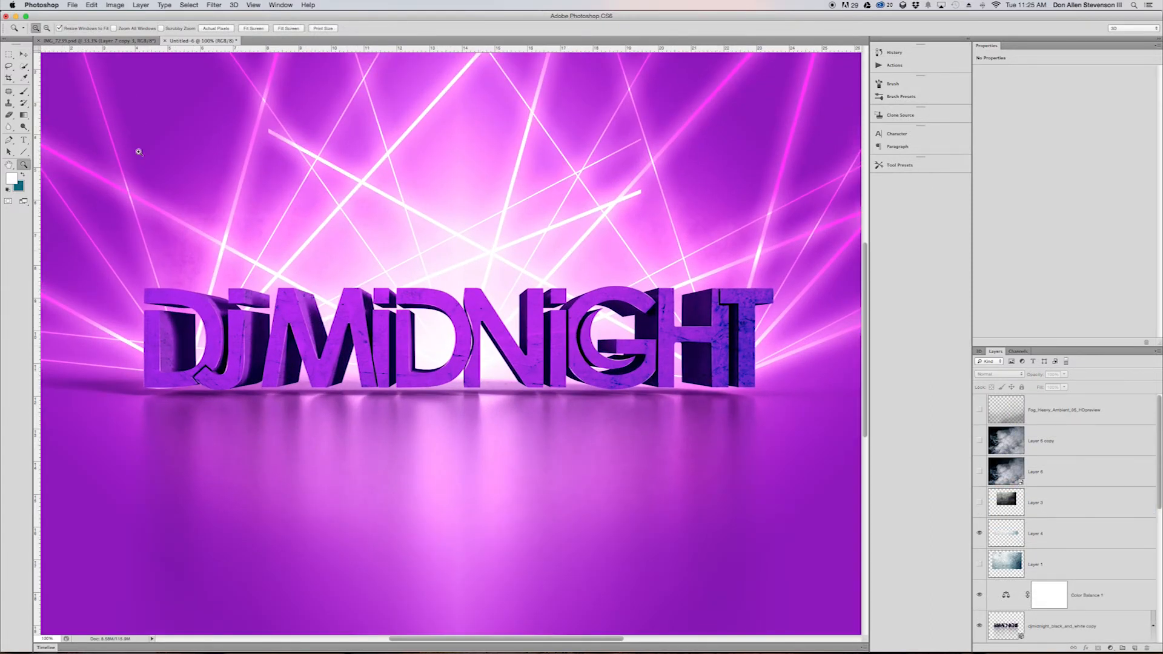
click(23, 55)
scroll(291, 244, left, 1)
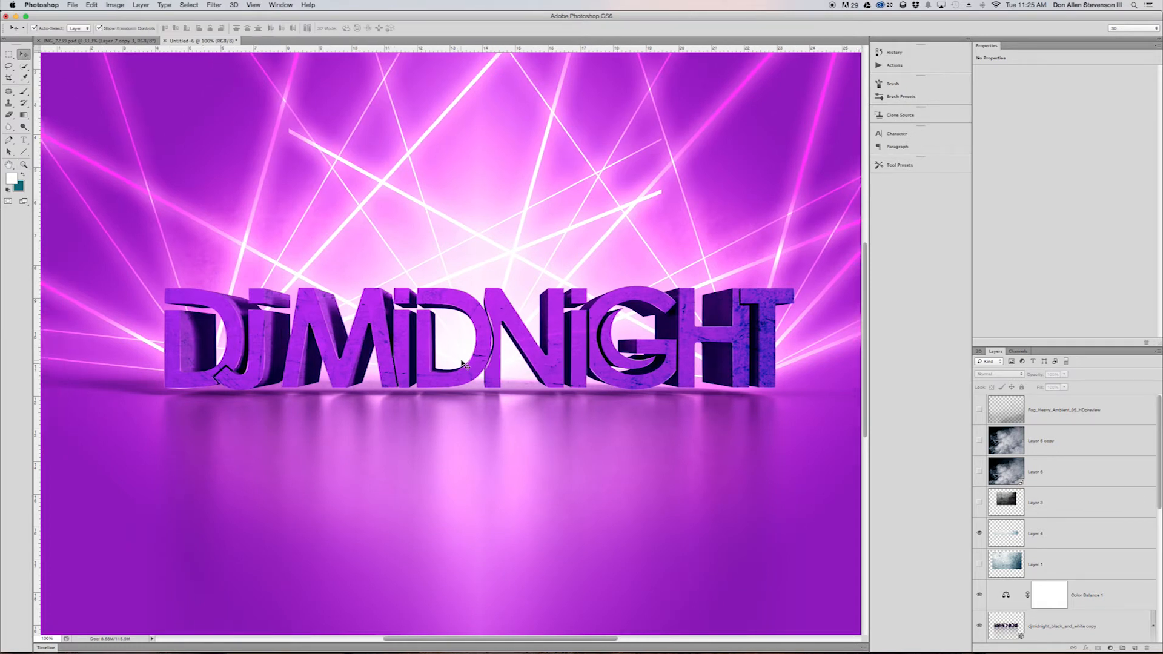
scroll(545, 357, right, 4)
scroll(560, 355, left, 3)
click(1042, 533)
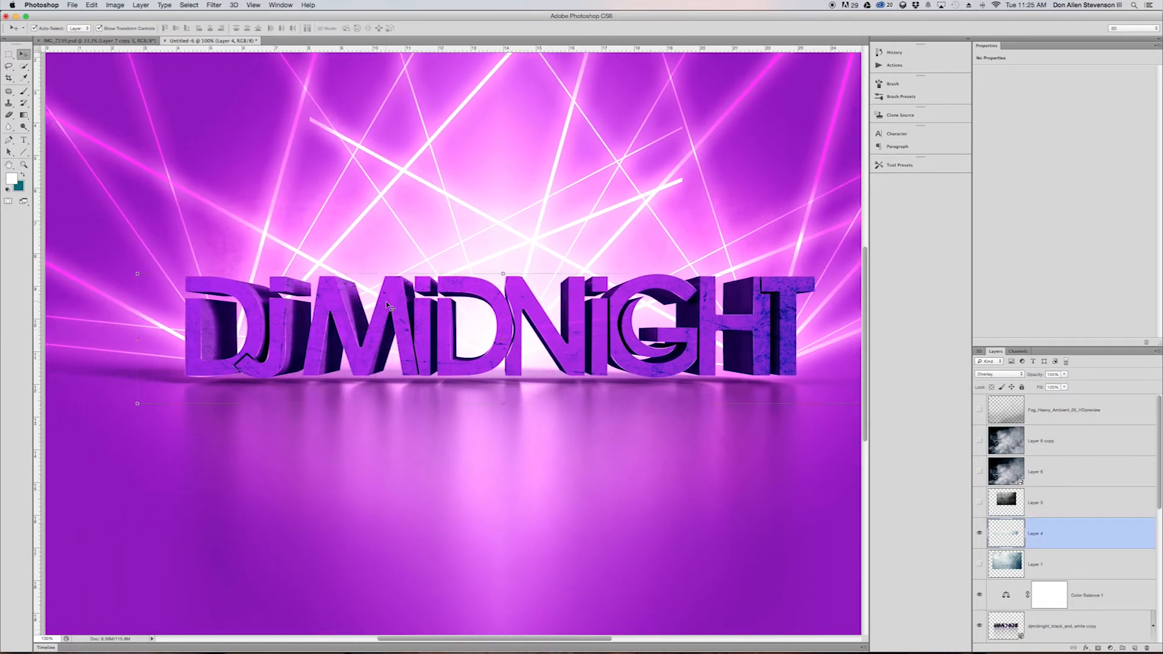
scroll(992, 539, down, 1)
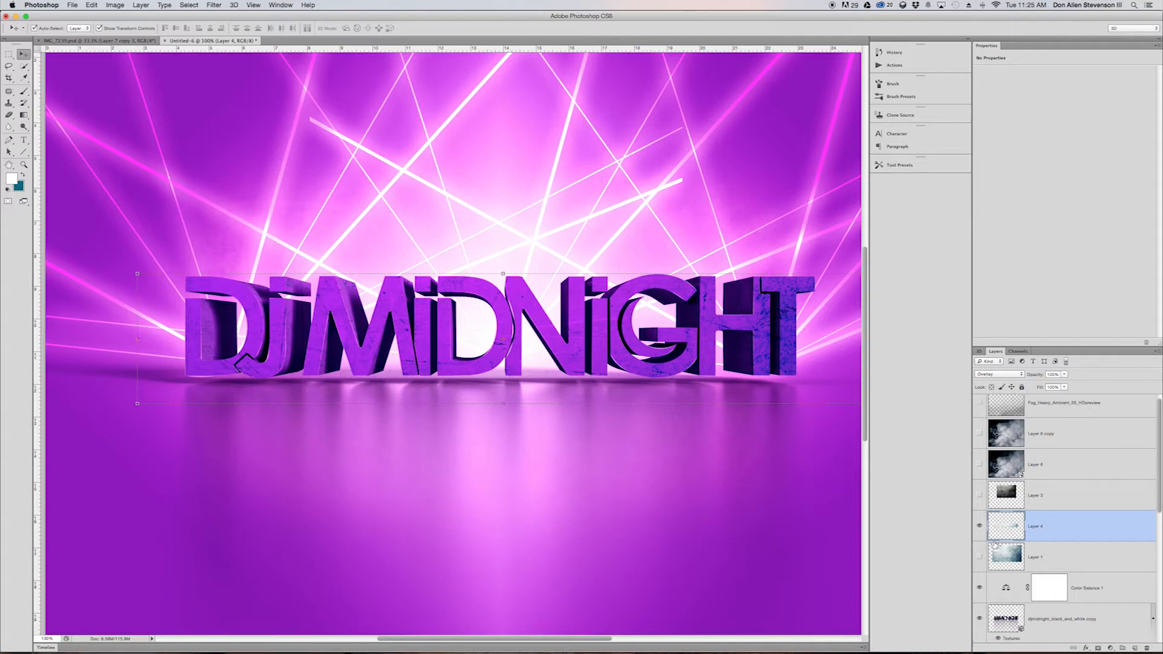
scroll(987, 530, down, 2)
scroll(990, 557, down, 2)
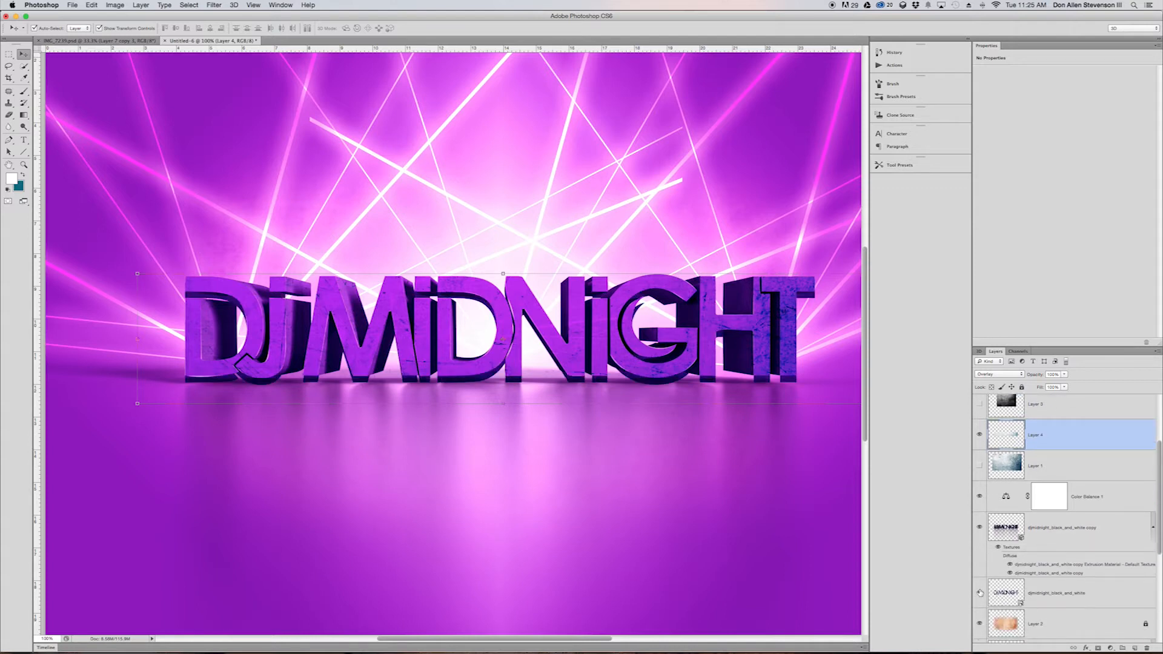
click(1005, 592)
shift+click(1006, 525)
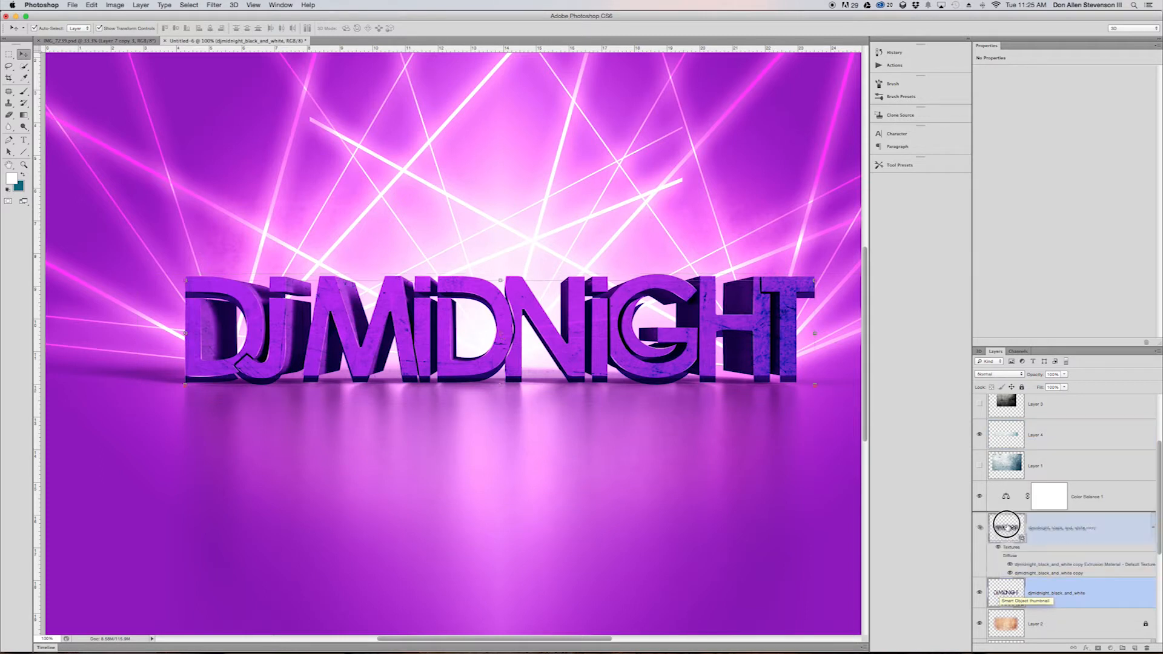
drag(1006, 525, 1007, 522)
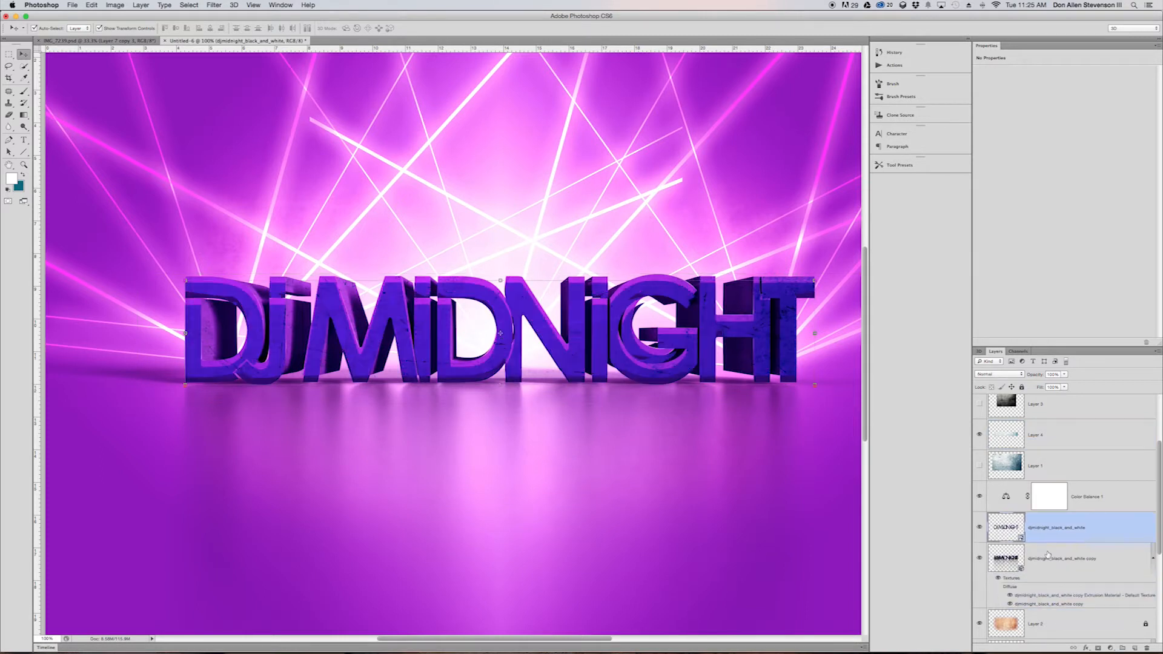
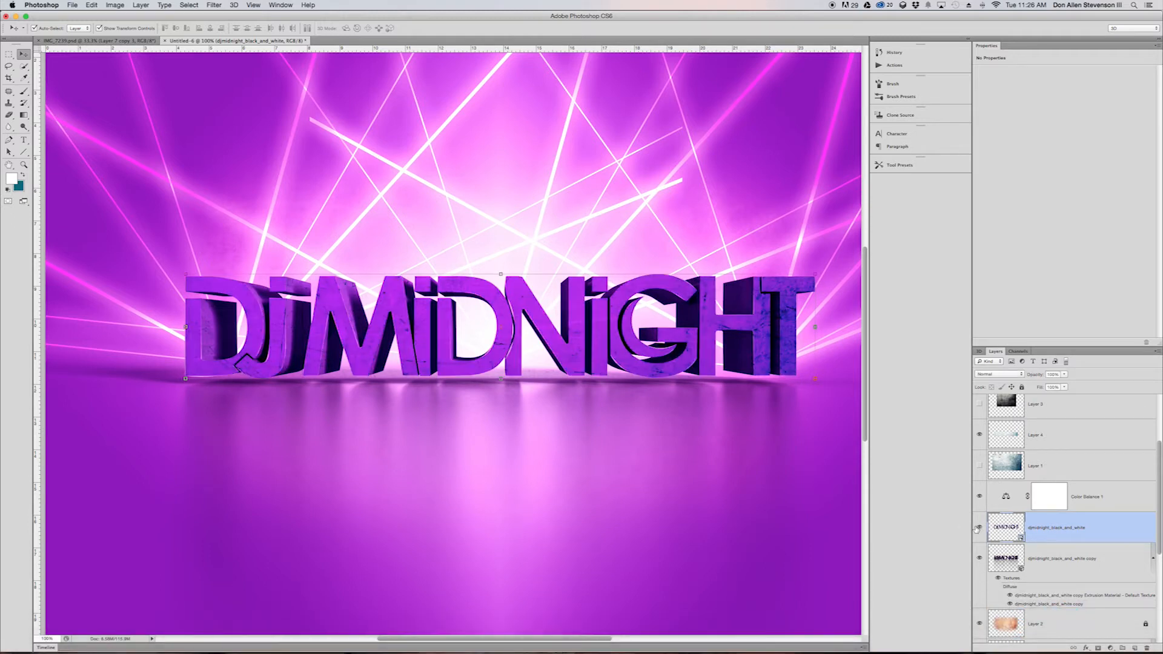
Make the flat logo layer visible over the 3D letter faces and reduce its fill to 0%.
click(978, 528)
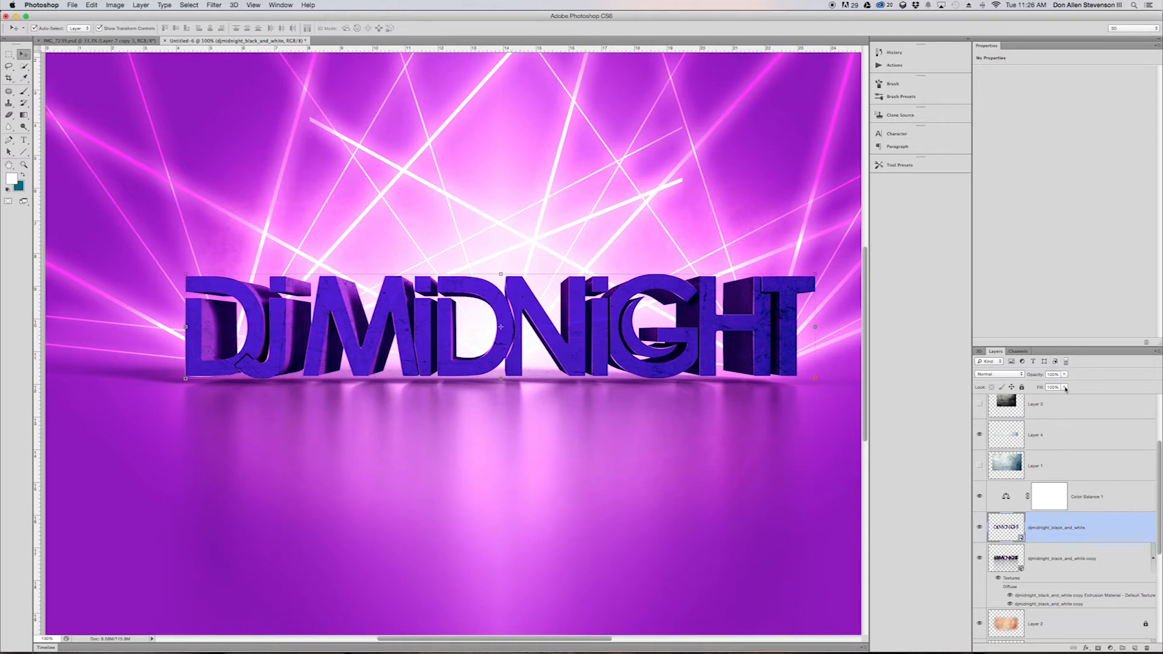
drag(1067, 389, 970, 406)
click(1098, 382)
Add a 4 px Stroke effect positioned Inside to the flat djmidnight_black_and_white layer.
double_click(1116, 529)
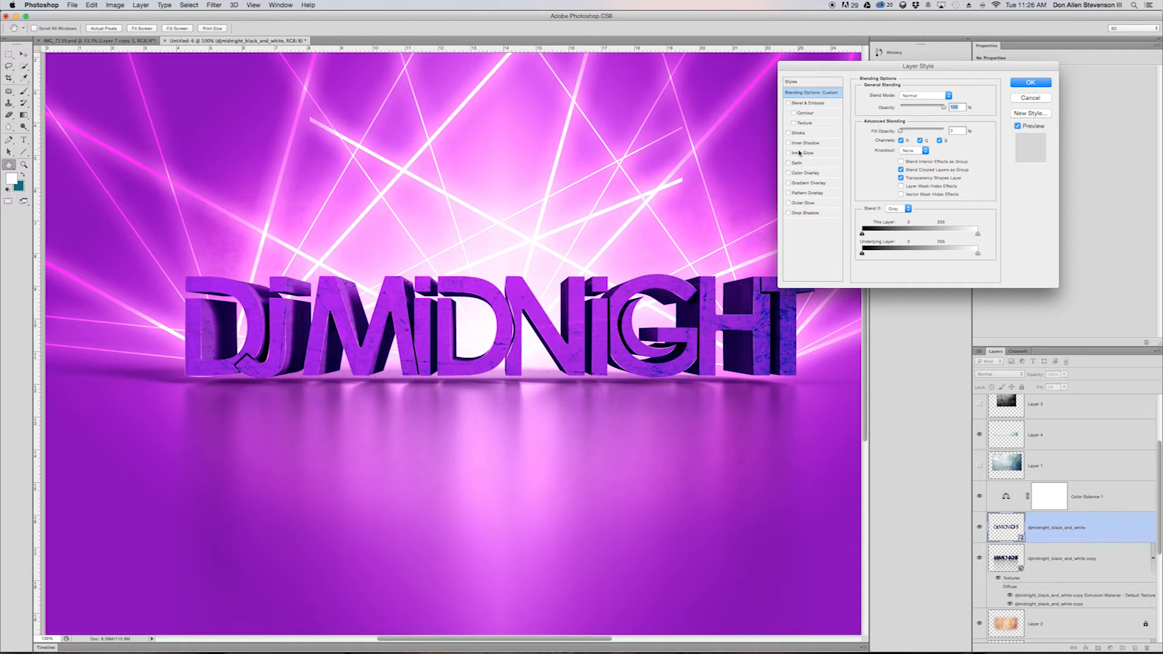
click(797, 134)
click(806, 134)
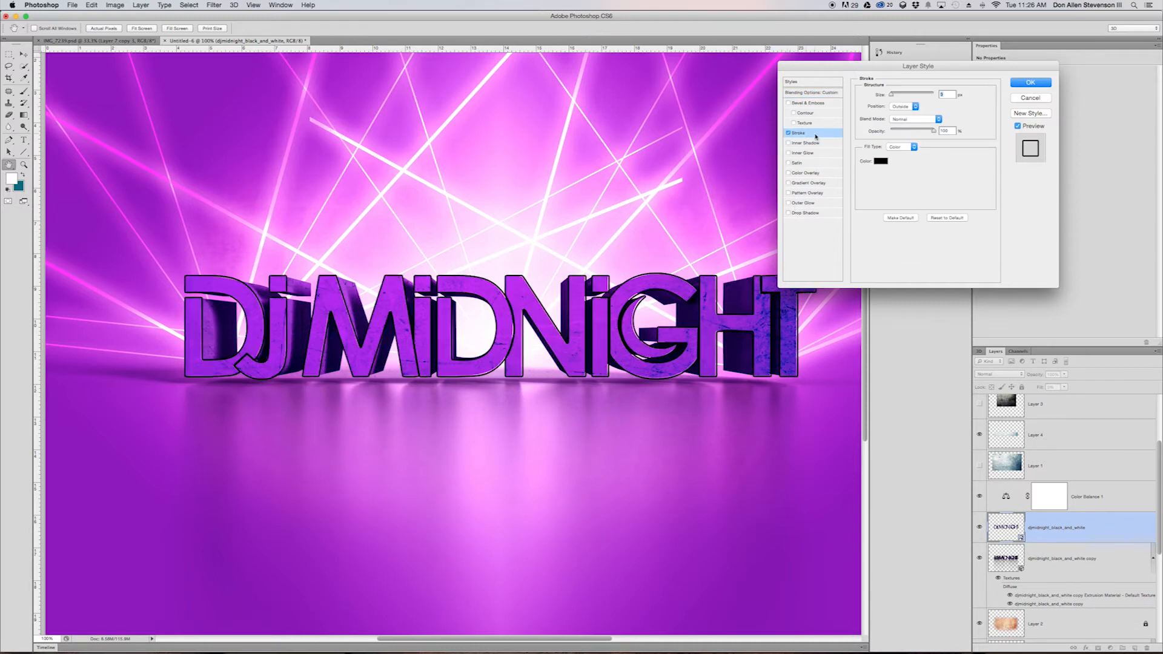
click(920, 106)
click(906, 112)
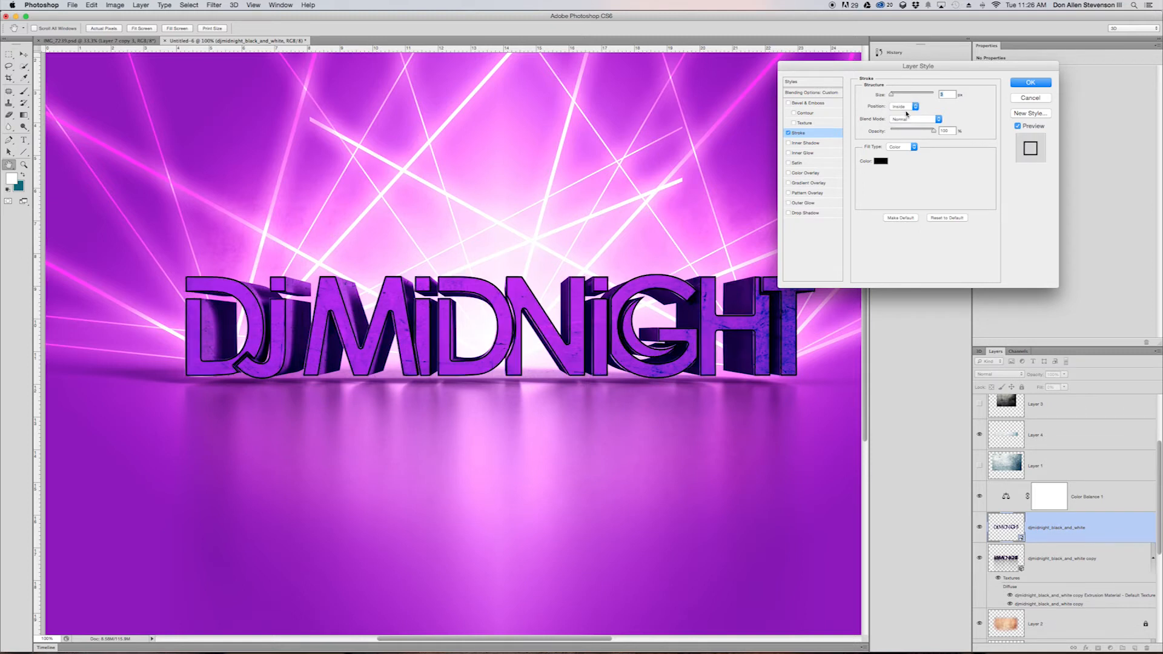
drag(893, 95, 893, 95)
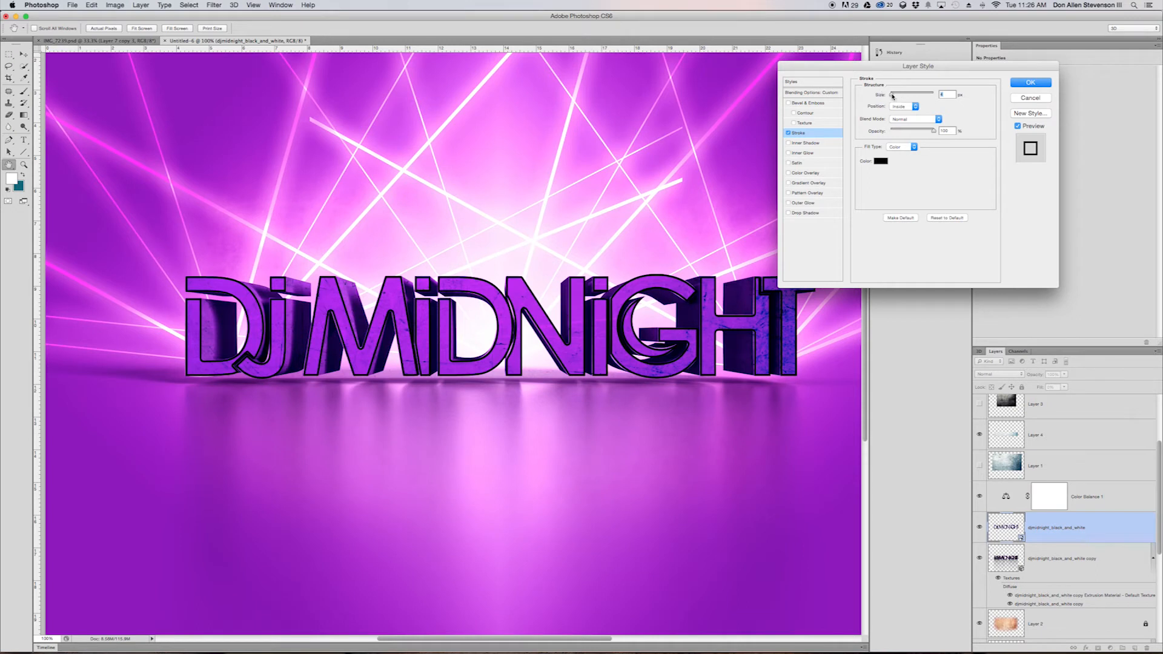
Set the logo outline's stroke colour to white, try a thinner size, and return it to 4 px.
click(880, 161)
click(741, 161)
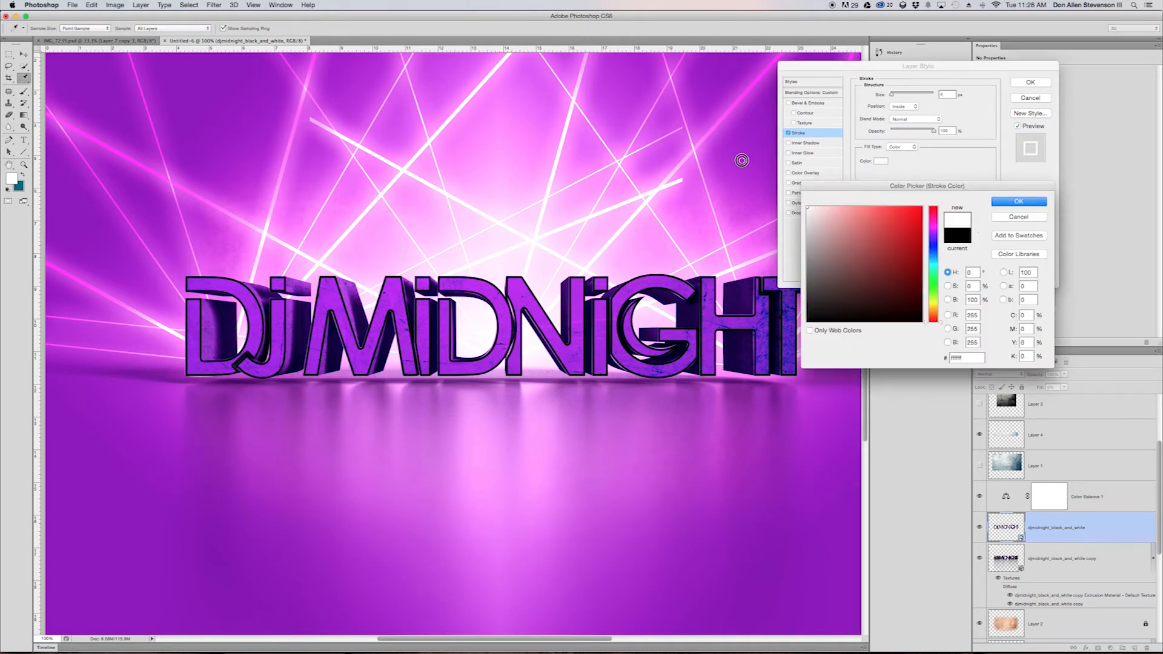
click(1022, 201)
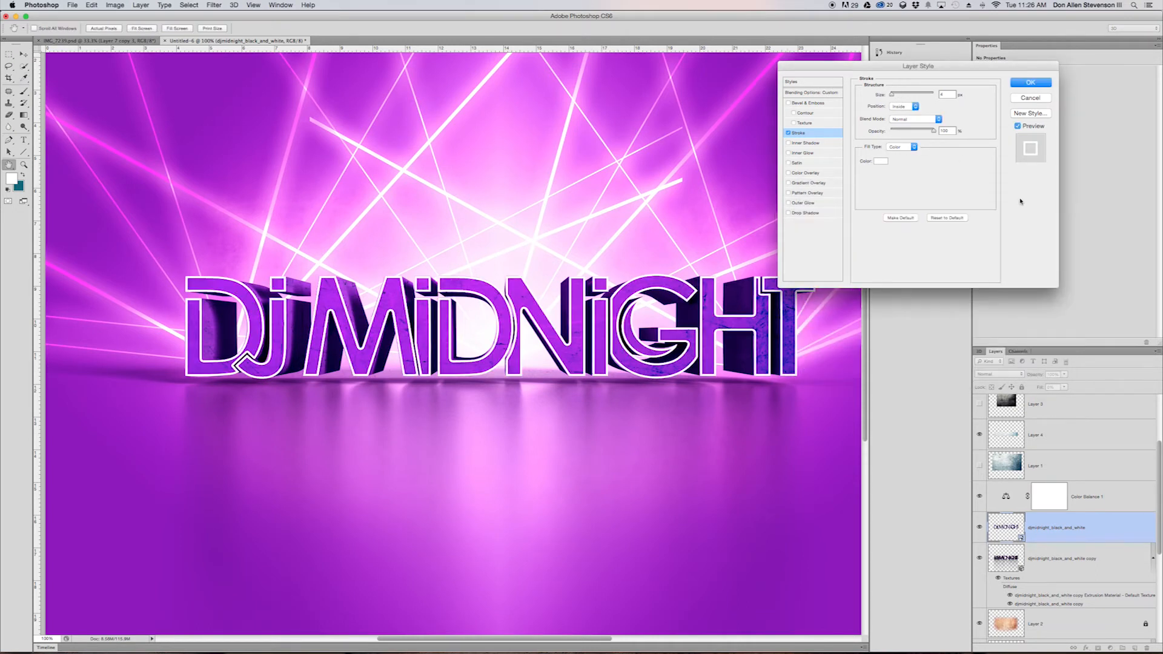
drag(892, 94, 889, 94)
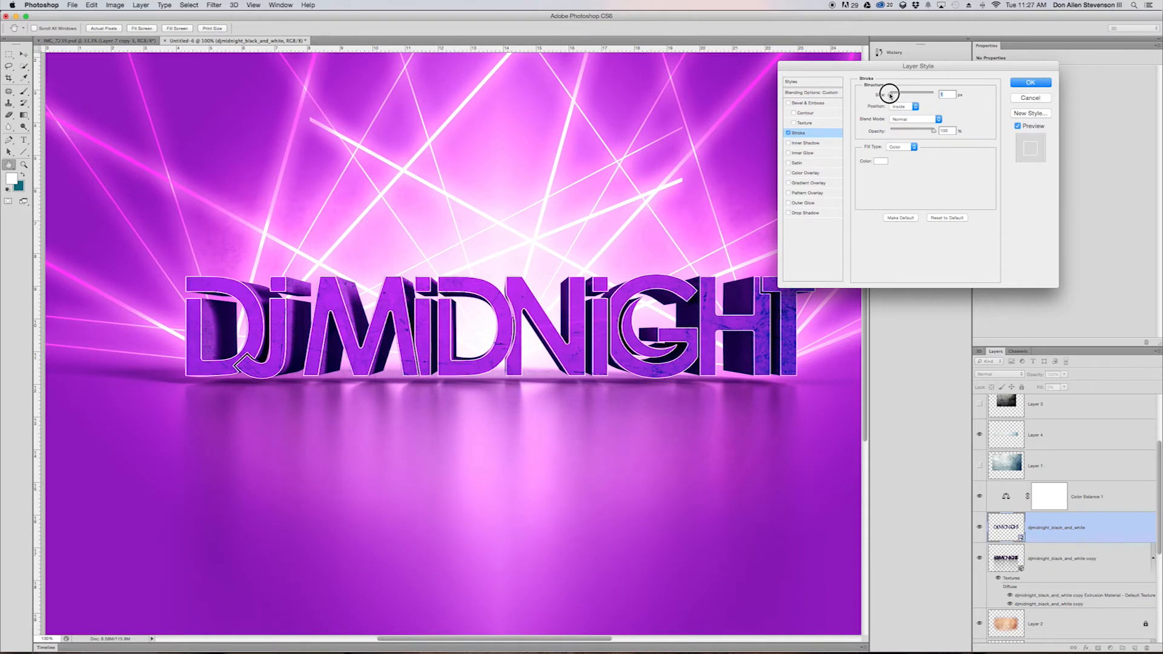
drag(890, 95, 892, 96)
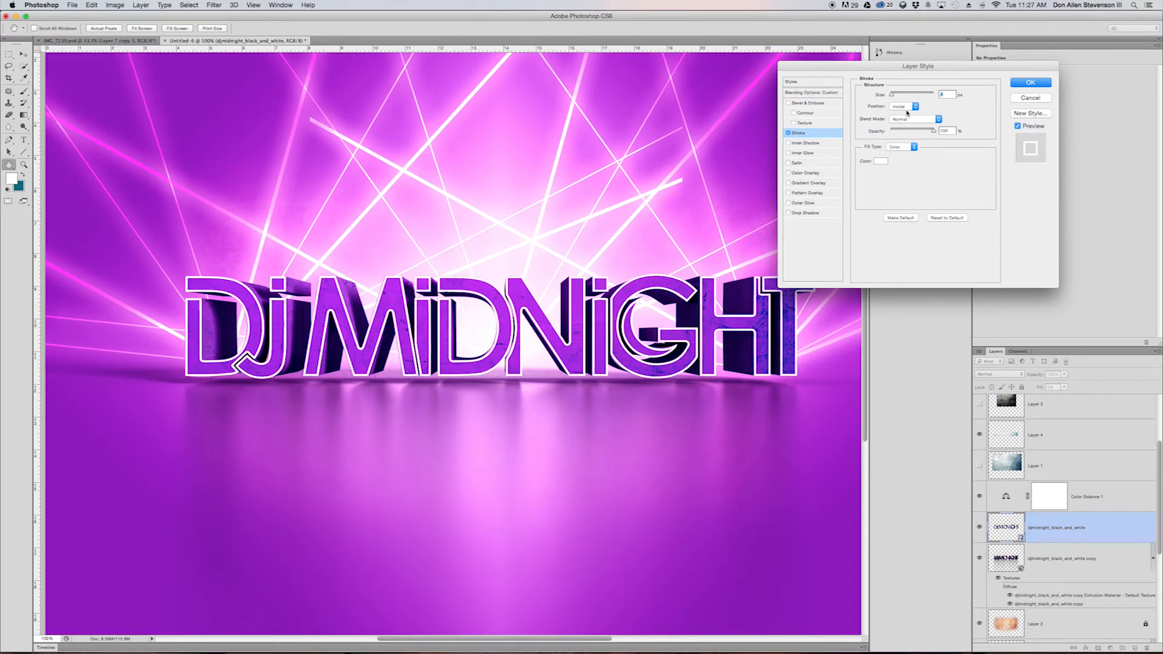
Set the stroke's blend mode to Overlay and reduce the stroke to a thin edge line.
click(915, 121)
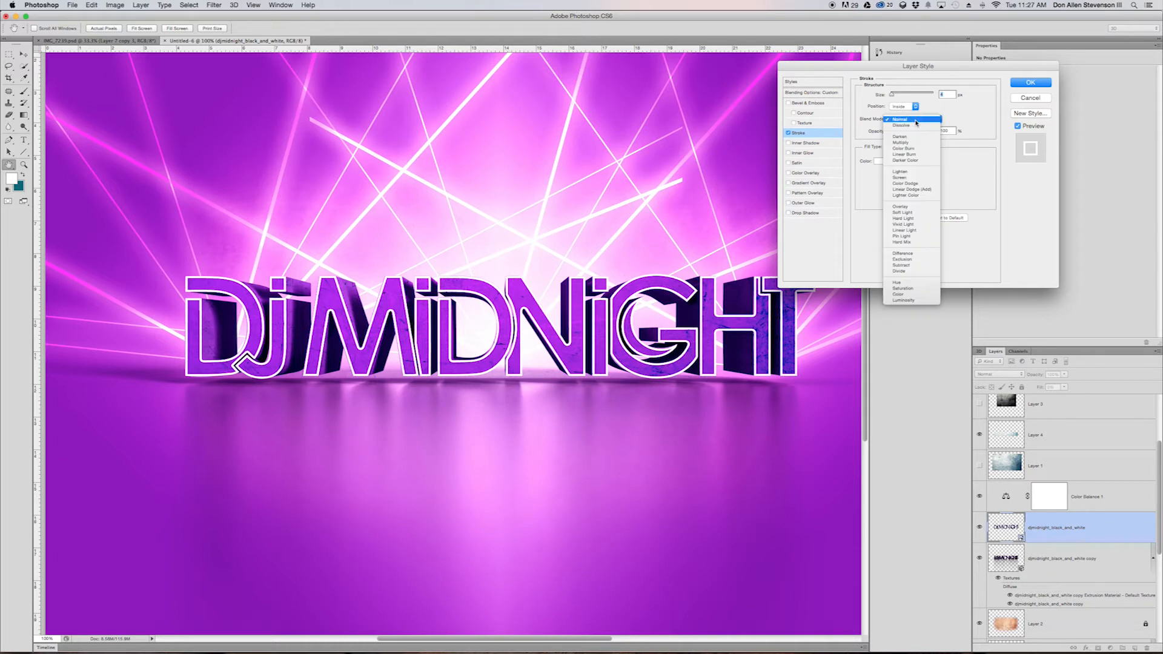
click(904, 207)
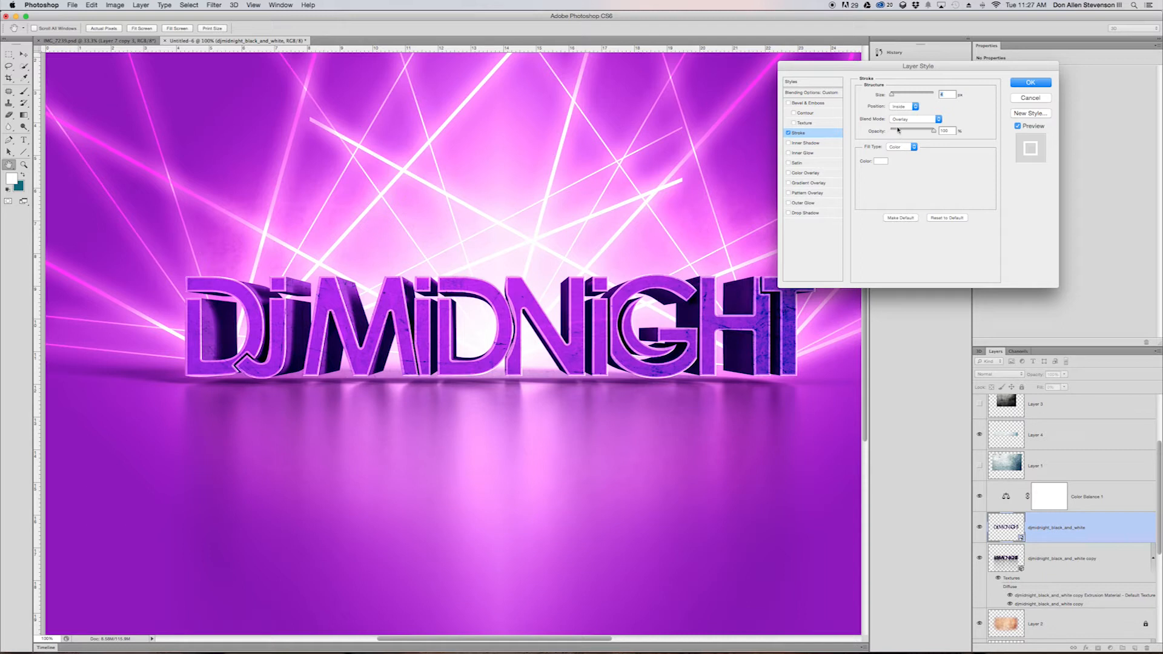
drag(891, 95, 890, 95)
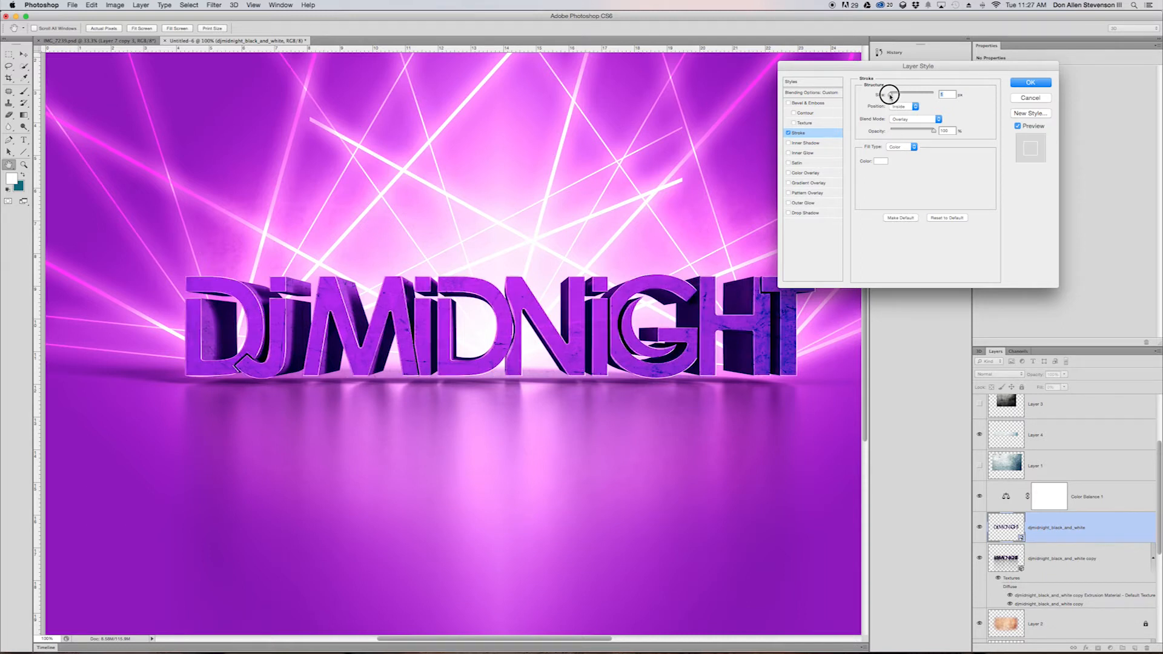
Switch the Stroke effect off and on repeatedly to compare the letter faces with and without the outline.
click(788, 133)
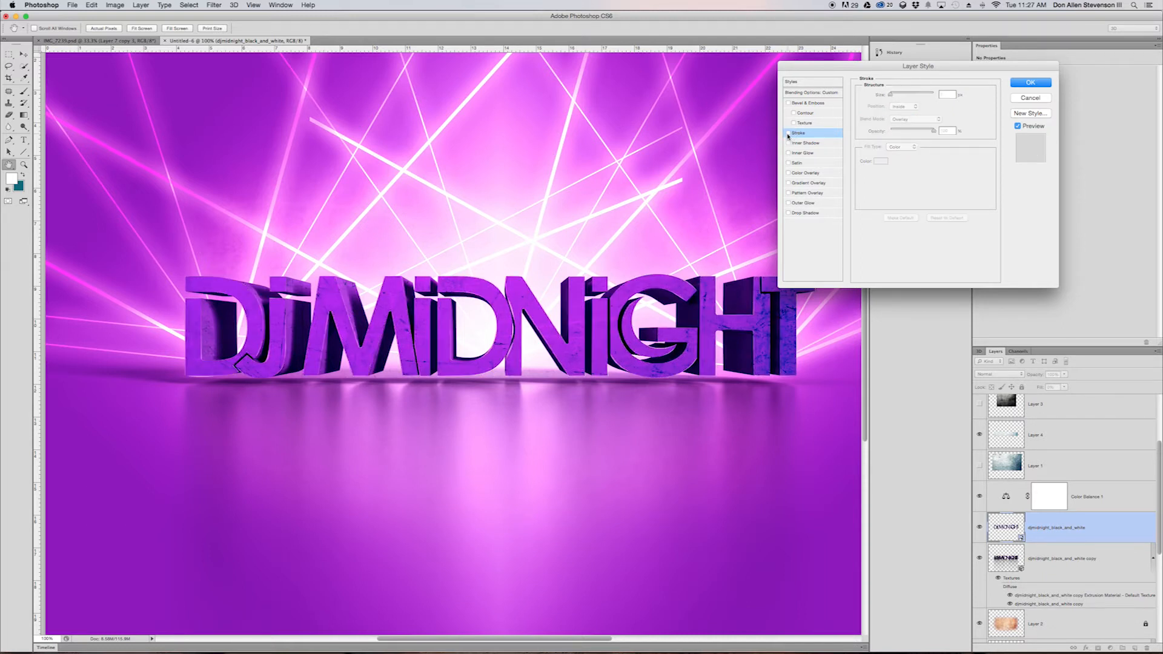
click(788, 133)
click(788, 134)
click(788, 133)
click(788, 133)
click(788, 133)
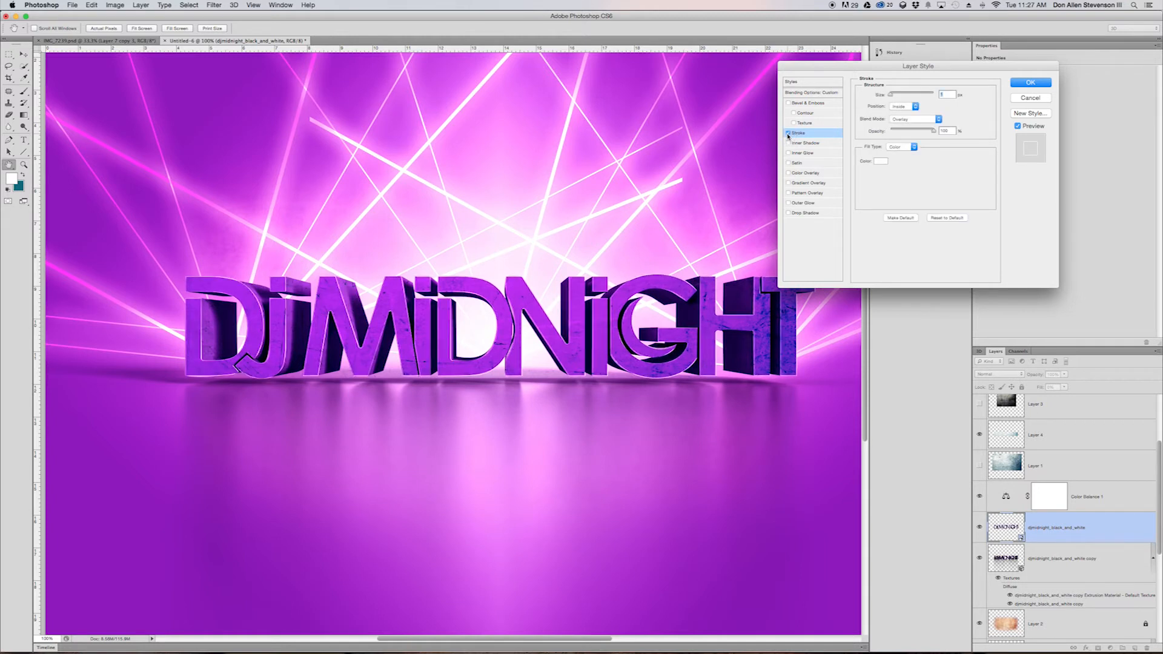
click(788, 133)
click(788, 133)
Fine-tune the stroke's opacity and size and apply the layer style to the flat logo.
mouse_move(933, 132)
mouse_down()
mouse_move(878, 130)
mouse_move(929, 131)
mouse_move(915, 131)
mouse_up()
drag(894, 95, 888, 97)
click(1042, 83)
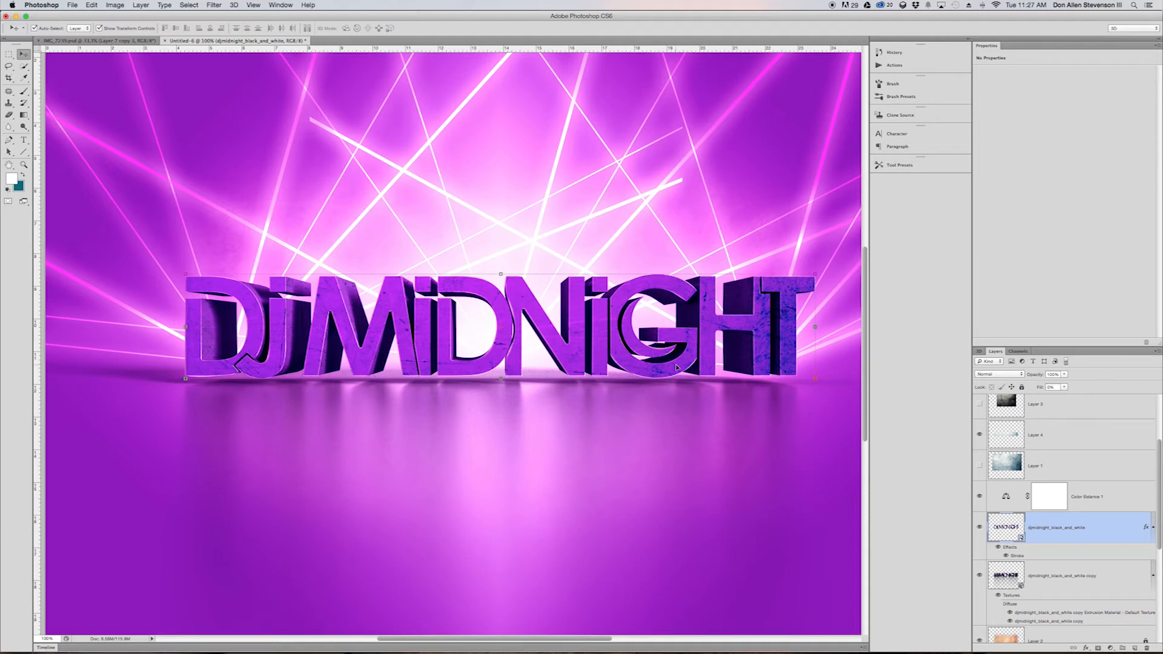
Create a new empty layer at the top of the layer stack, above the fog layer.
scroll(1032, 435, up, 3)
click(1075, 417)
click(1134, 647)
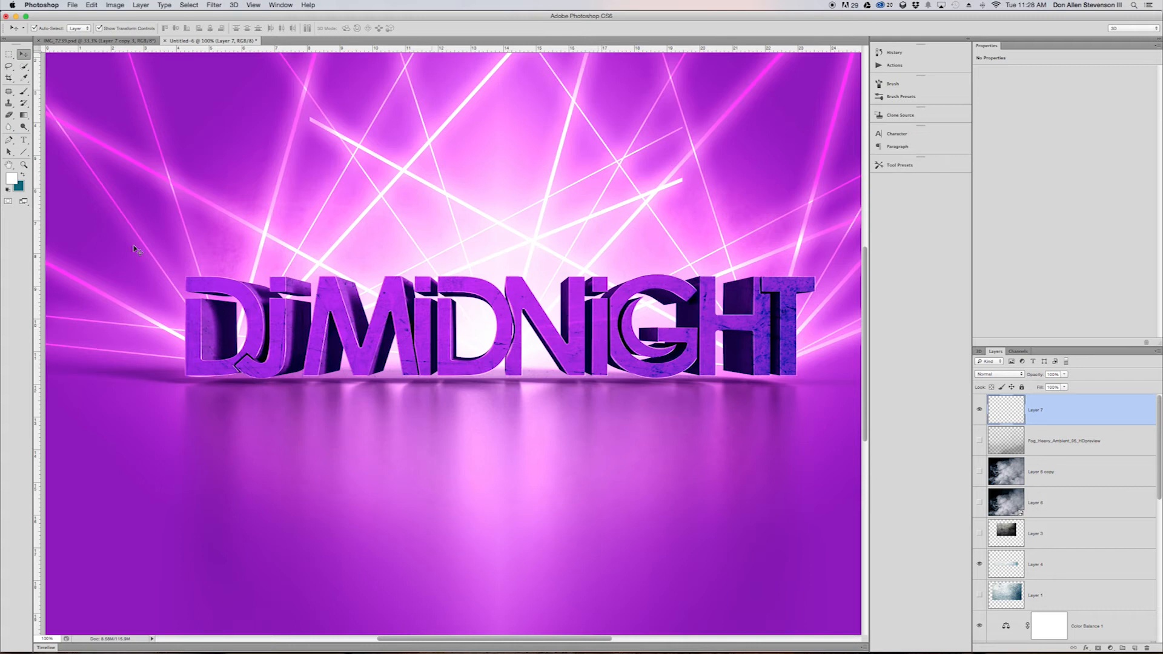
Set up a smaller brush with the near-white foreground colour #fffeff sampled from the glow inside MIDNIGHT's D.
click(24, 91)
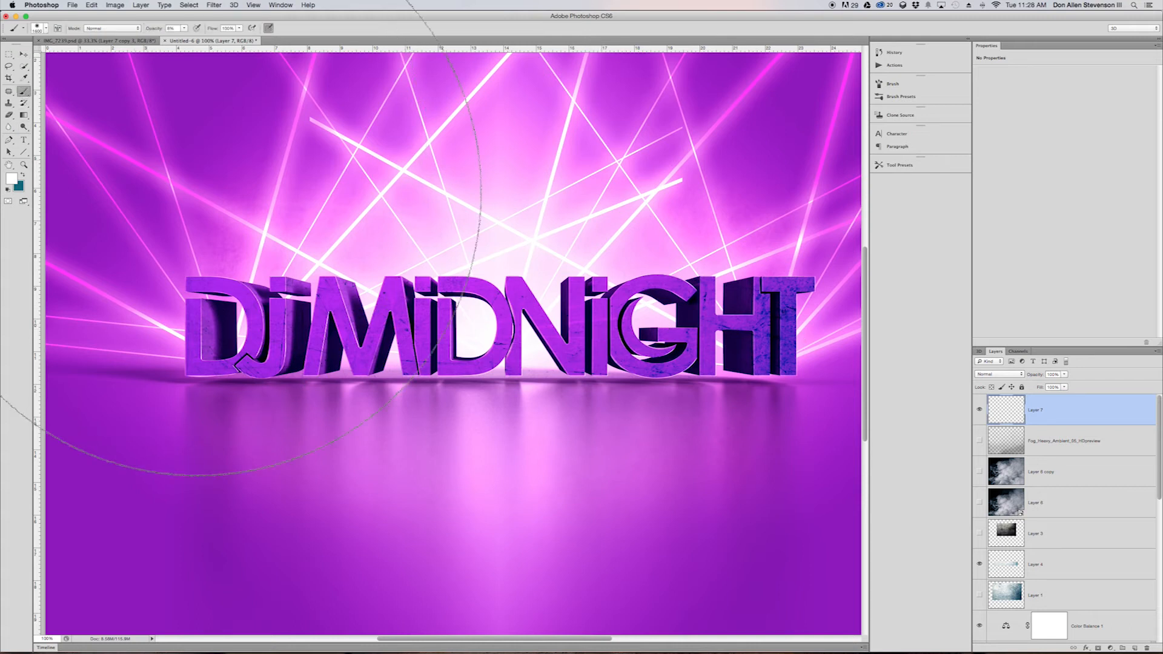
key(bracketleft)
key(bracketleft)
key(bracketleft)
key(bracketleft)
key(bracketleft)
key(bracketleft)
key(bracketleft)
key(bracketleft)
key(bracketleft)
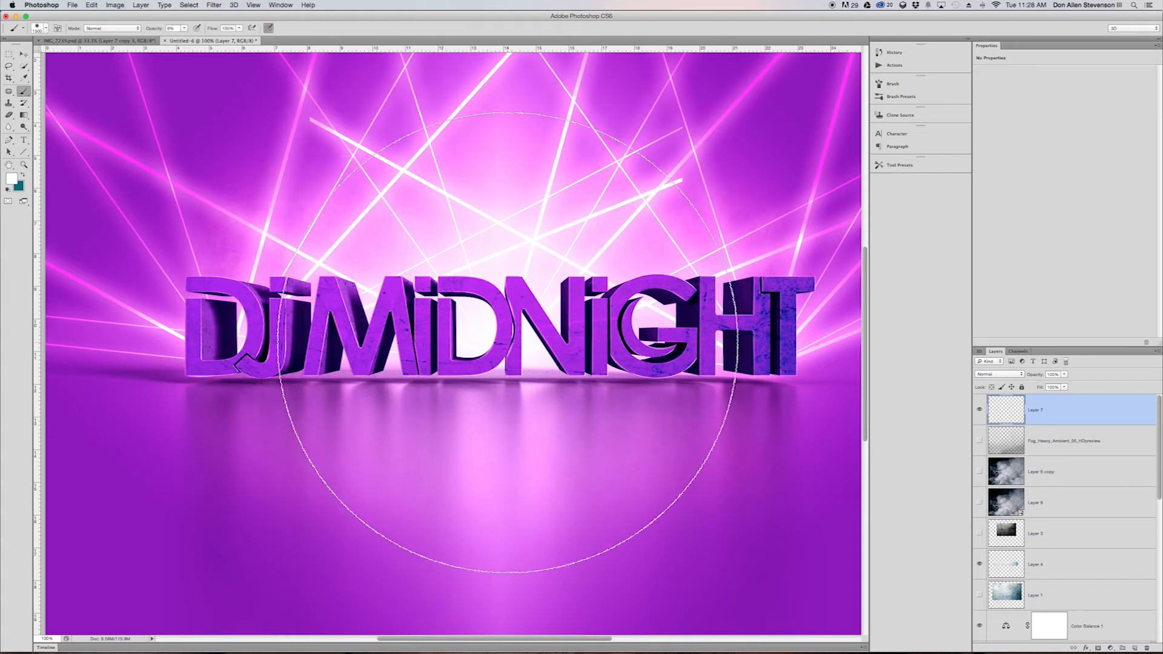
click(10, 178)
click(487, 327)
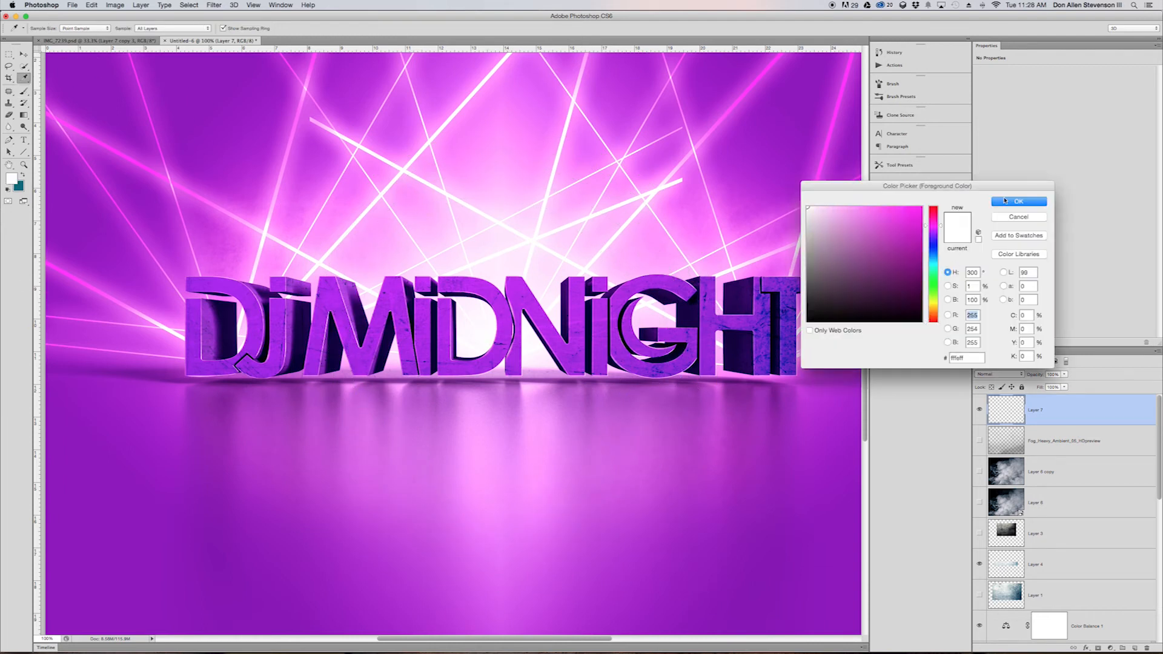
click(1004, 201)
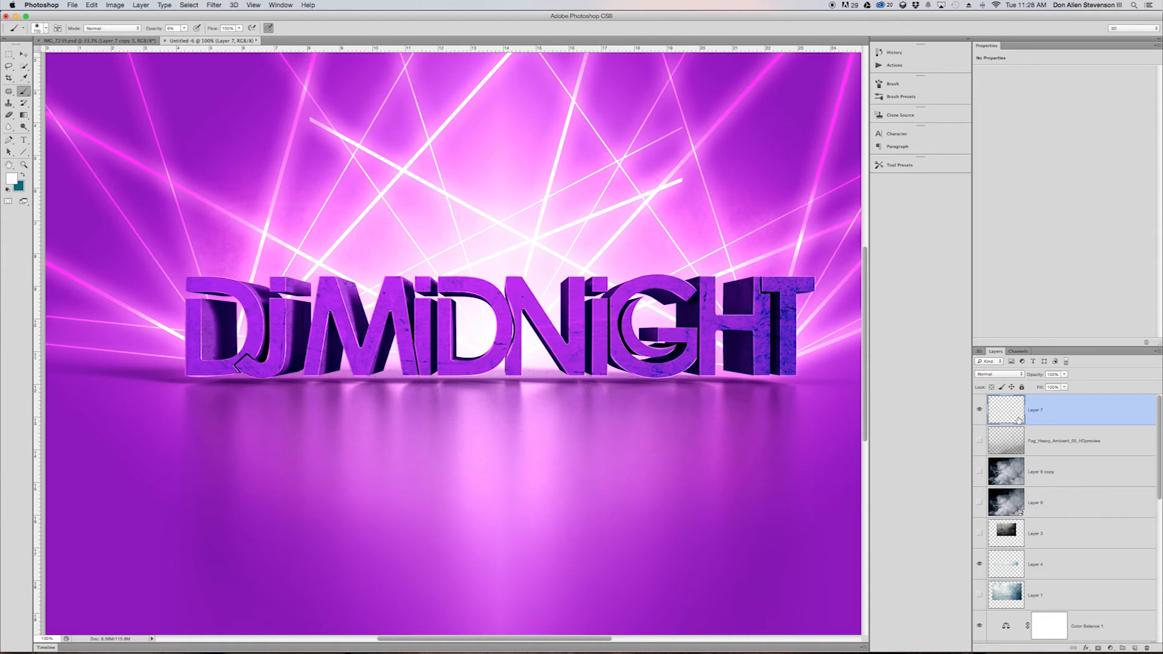
Paint soft white glow spots at 100% brush opacity over the D, N and G of MIDNIGHT on the new layer.
scroll(597, 473, up, 1)
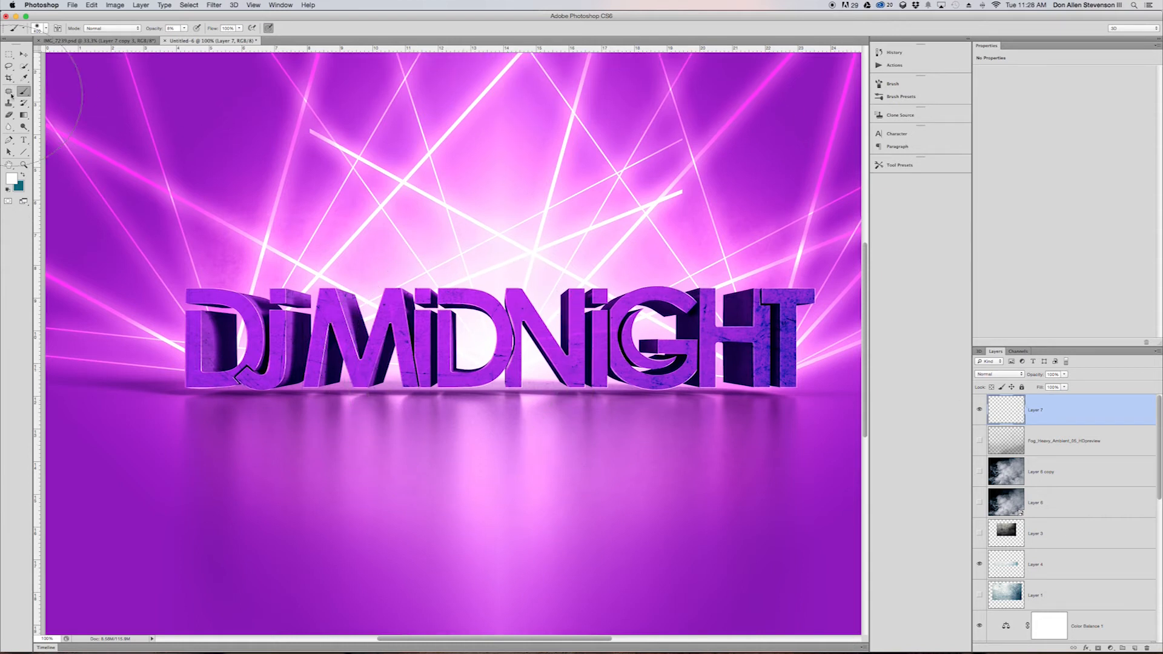
key(bracketleft)
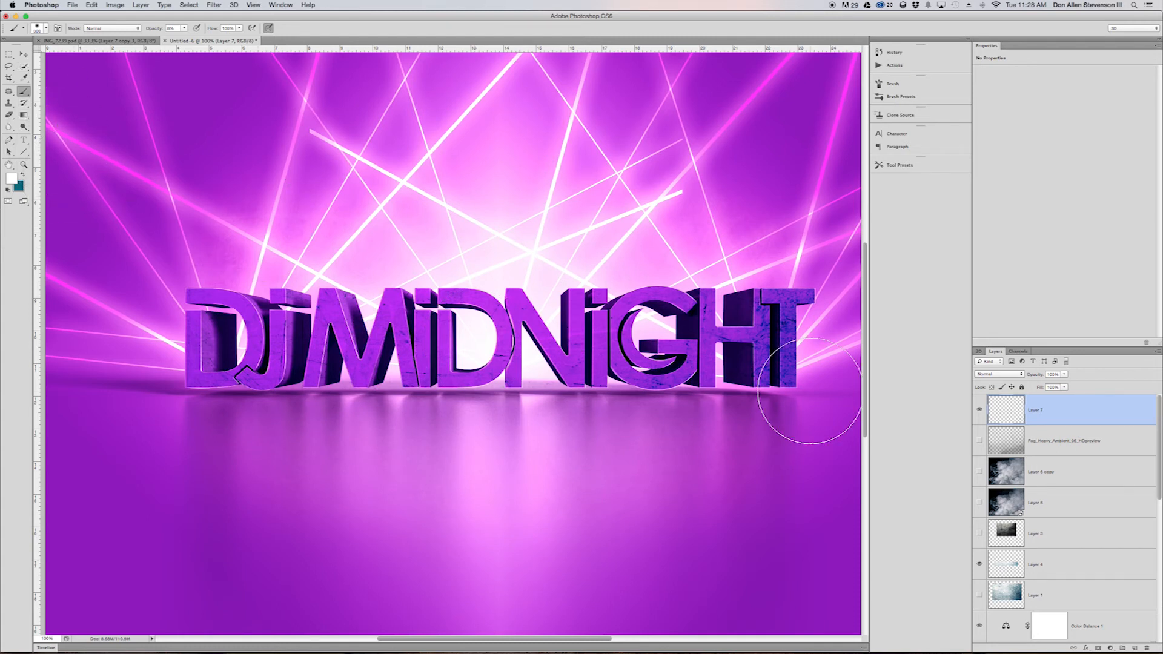
drag(185, 29, 247, 43)
click(474, 343)
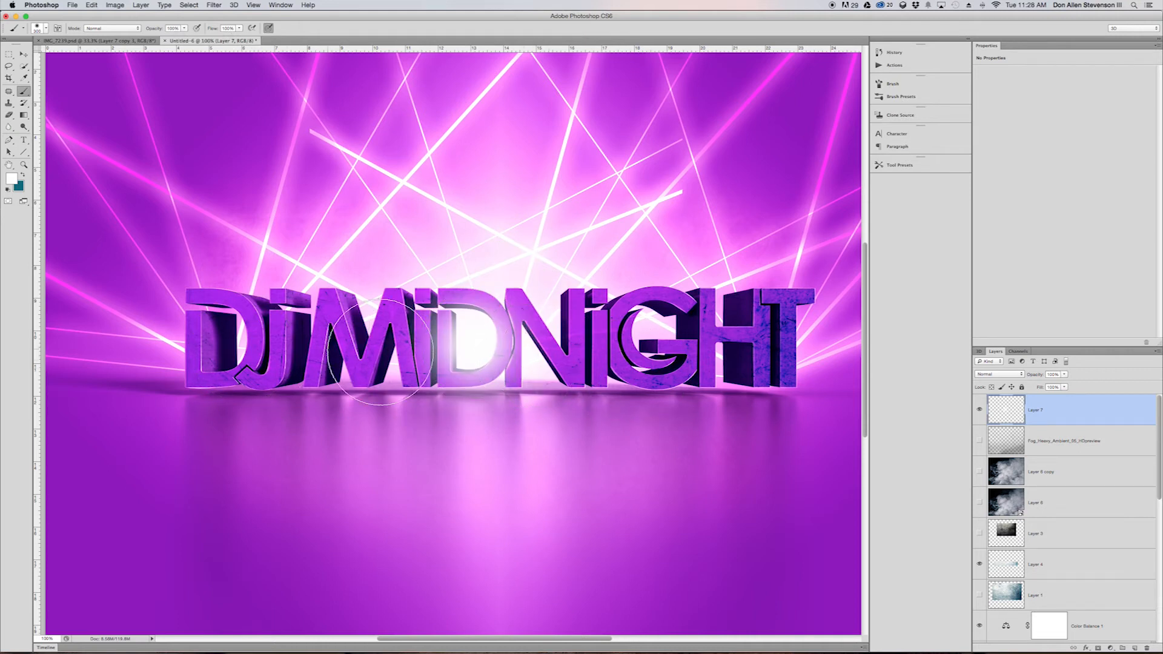
click(534, 356)
key(bracketleft)
key(bracketleft)
key(bracketleft)
key(bracketright)
click(658, 330)
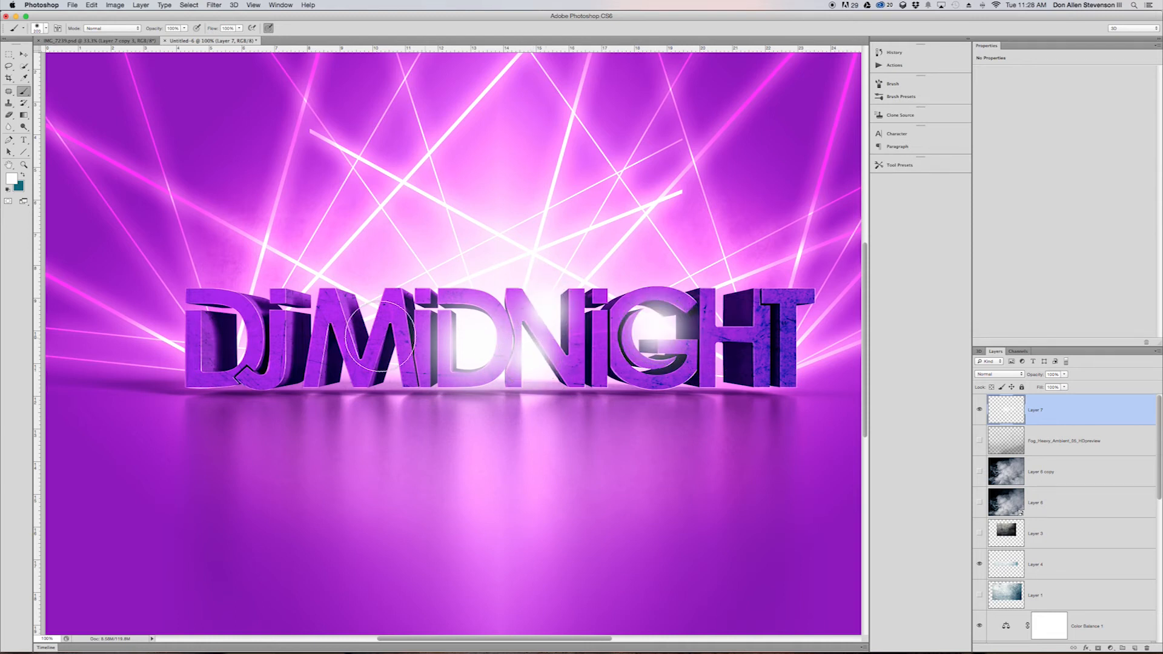
click(365, 312)
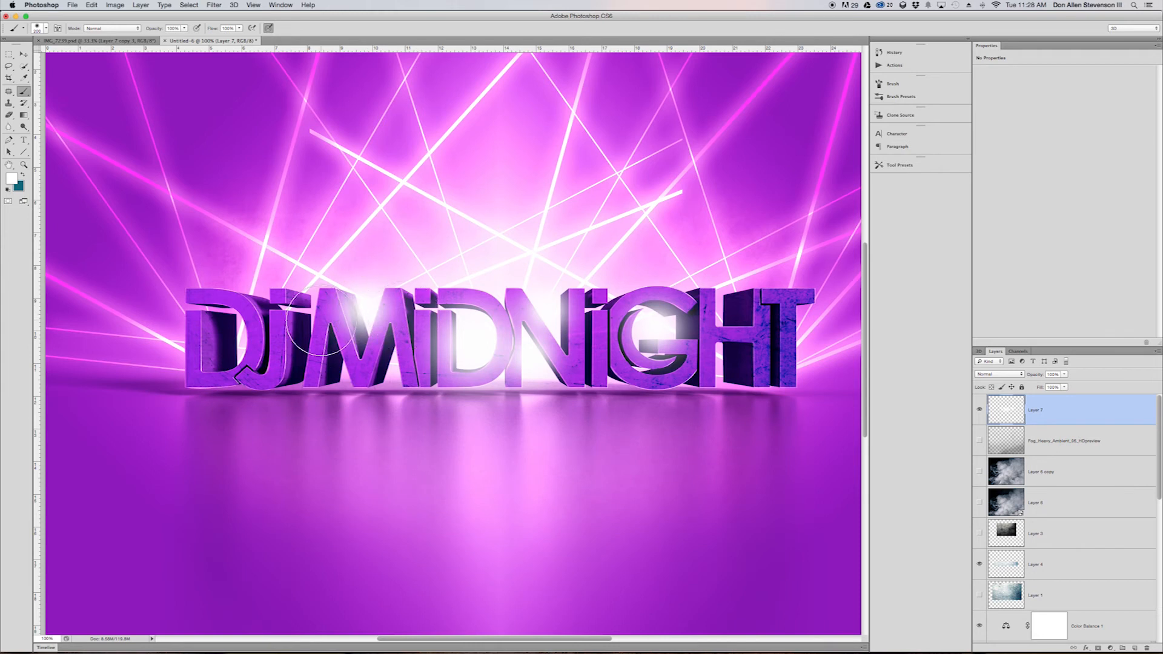
key(super+z)
Enlarge the brush, lower its opacity to 37%, and add a broad white glow over the D of MIDNIGHT.
key(bracketright)
key(bracketright)
key(bracketright)
key(bracketright)
key(bracketright)
key(bracketright)
key(bracketright)
key(bracketright)
key(bracketright)
key(bracketright)
key(bracketright)
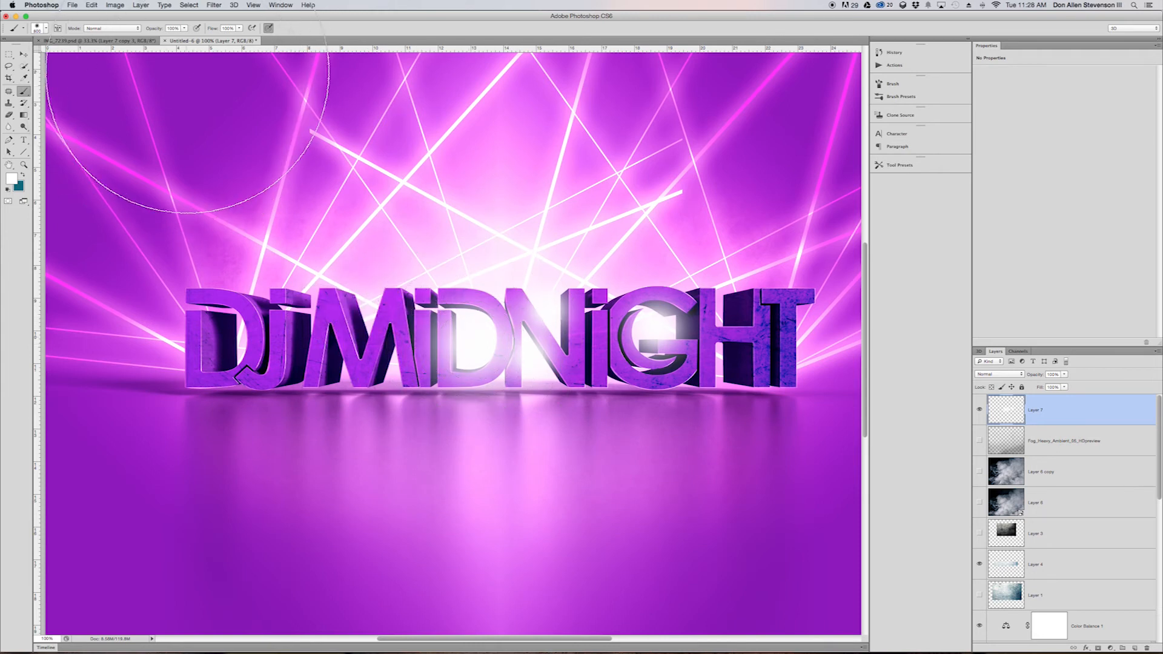
drag(184, 28, 156, 45)
click(463, 349)
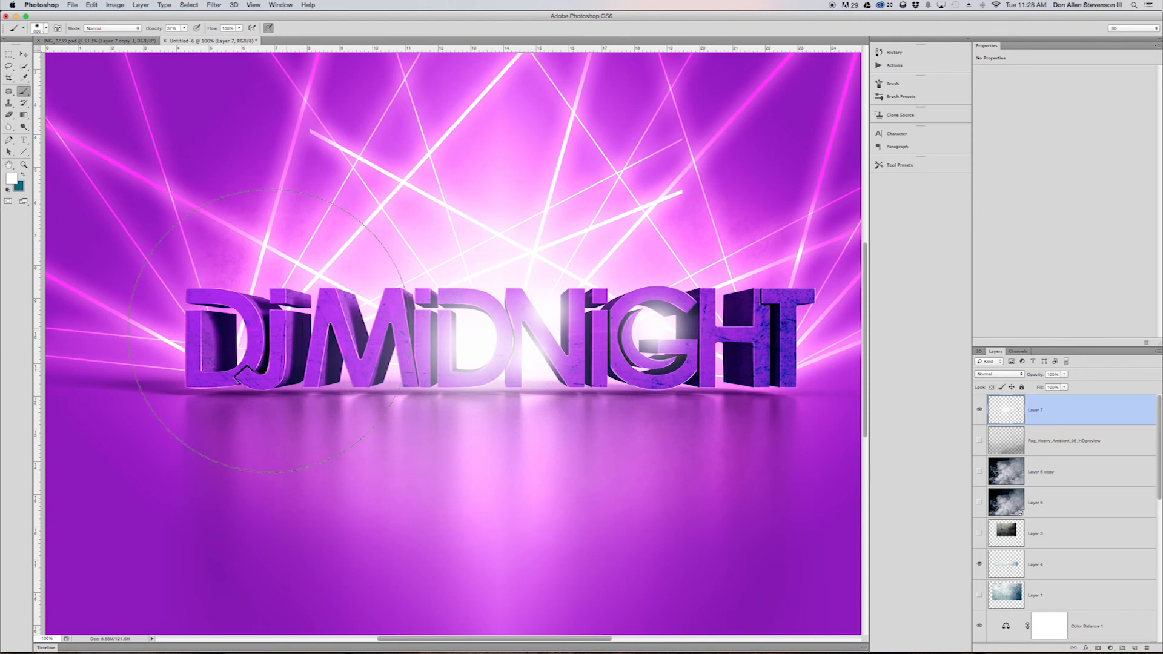
Try white glow spots over the first D of the logo, including smaller ones at 100% brush opacity.
click(246, 335)
key(super+z)
drag(184, 27, 216, 38)
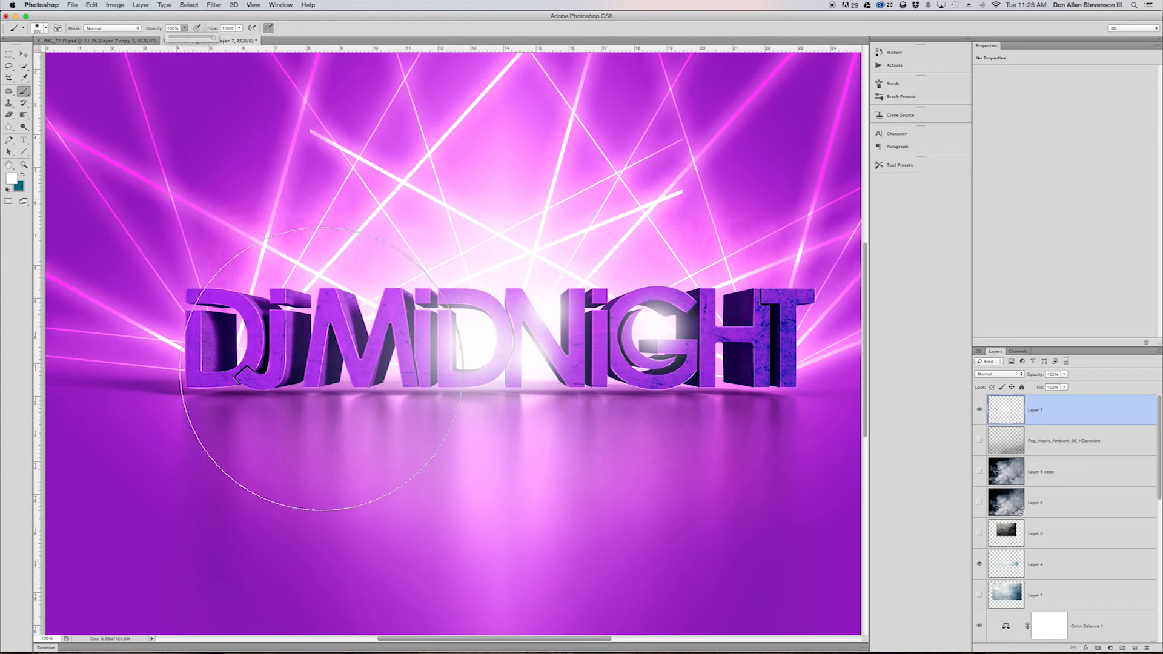
key(bracketleft)
key(bracketleft)
key(bracketleft)
key(bracketleft)
key(bracketleft)
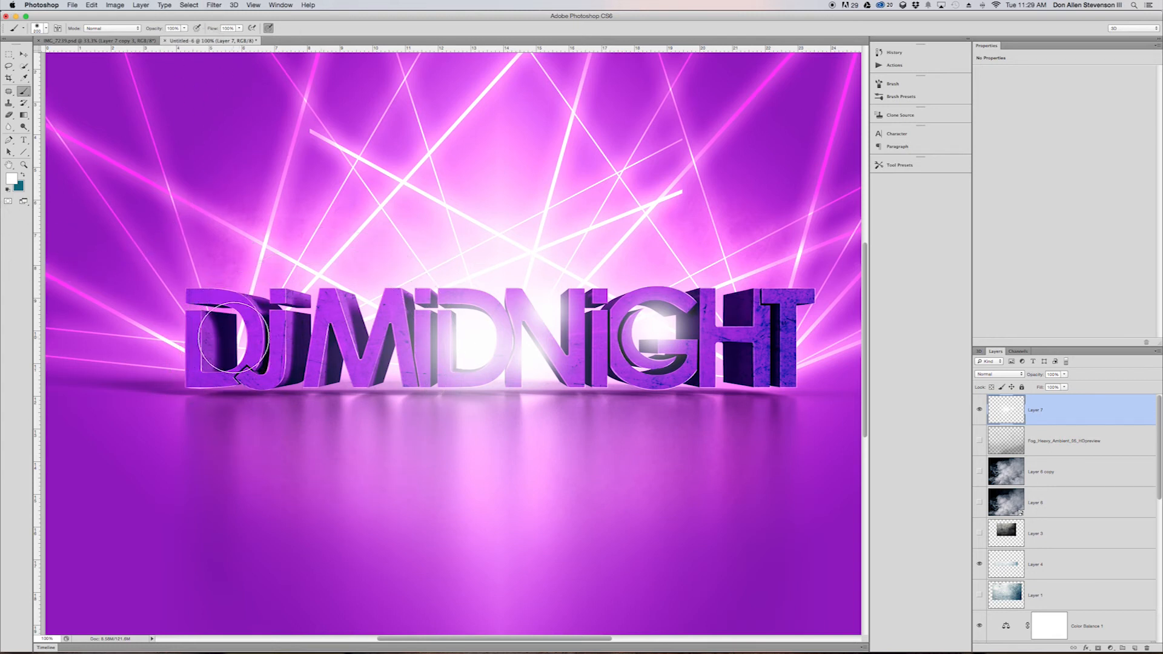
click(235, 333)
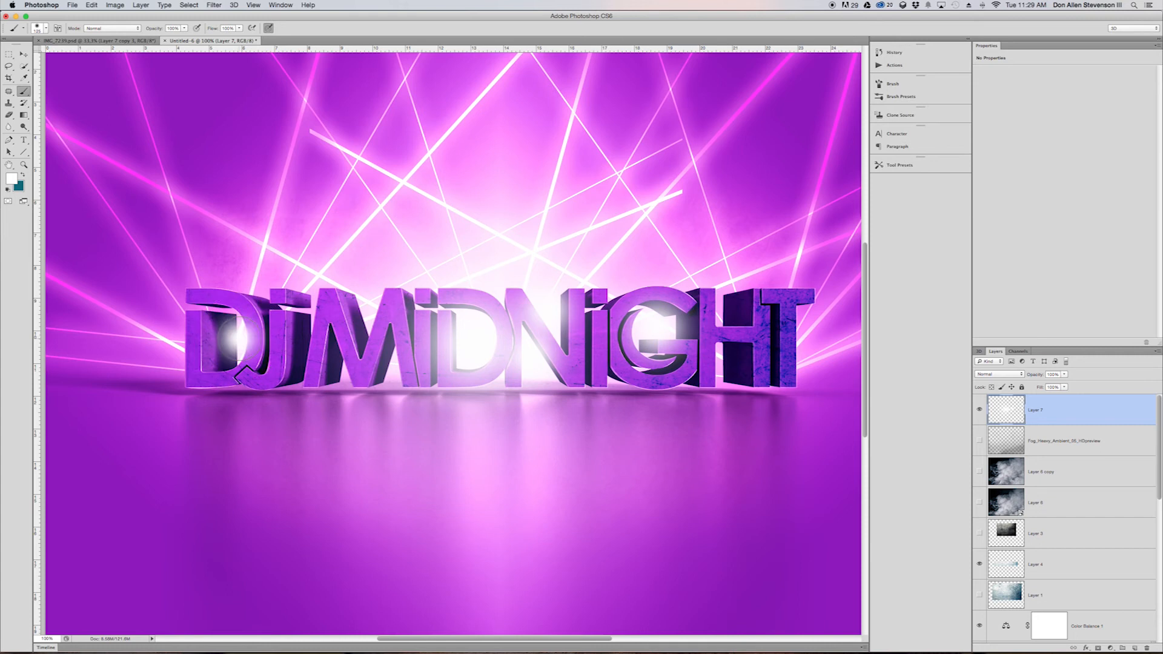
key(super+z)
drag(241, 335, 235, 360)
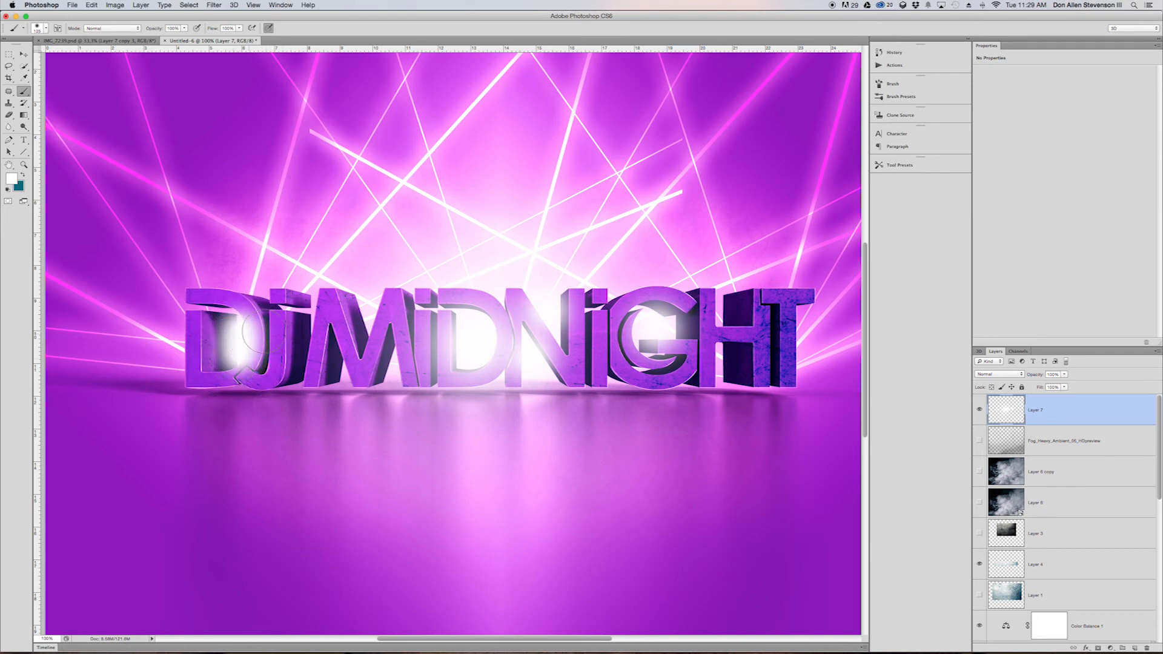
key(super+z)
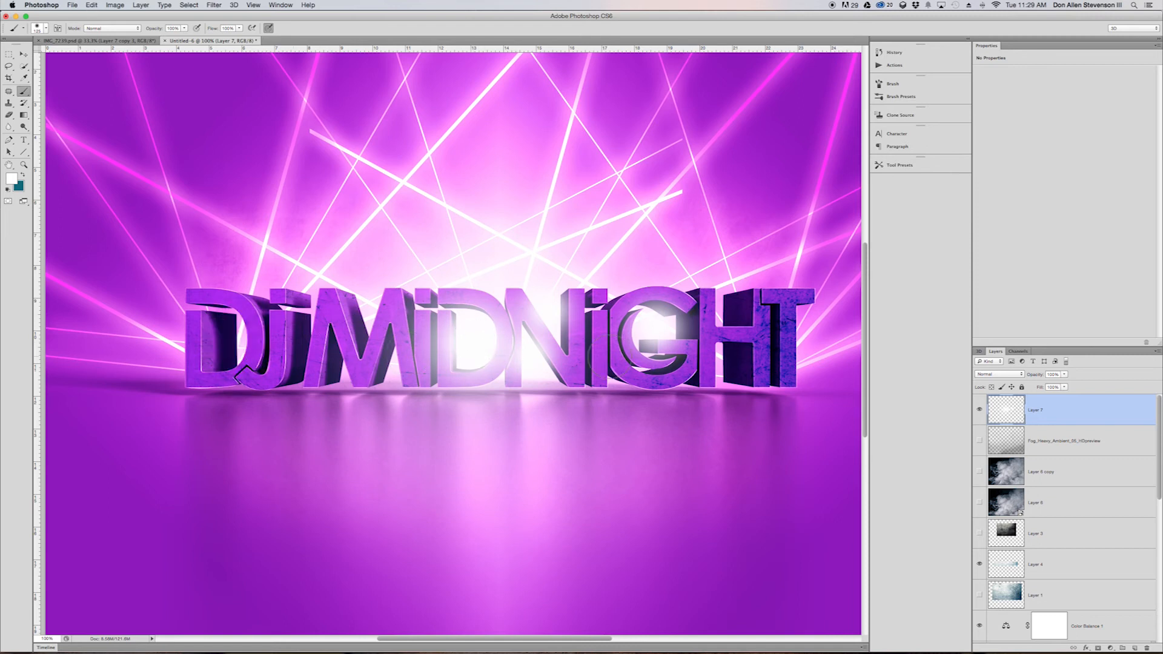
Try small white glow spots between the D and N of MIDNIGHT.
scroll(540, 358, down, 5)
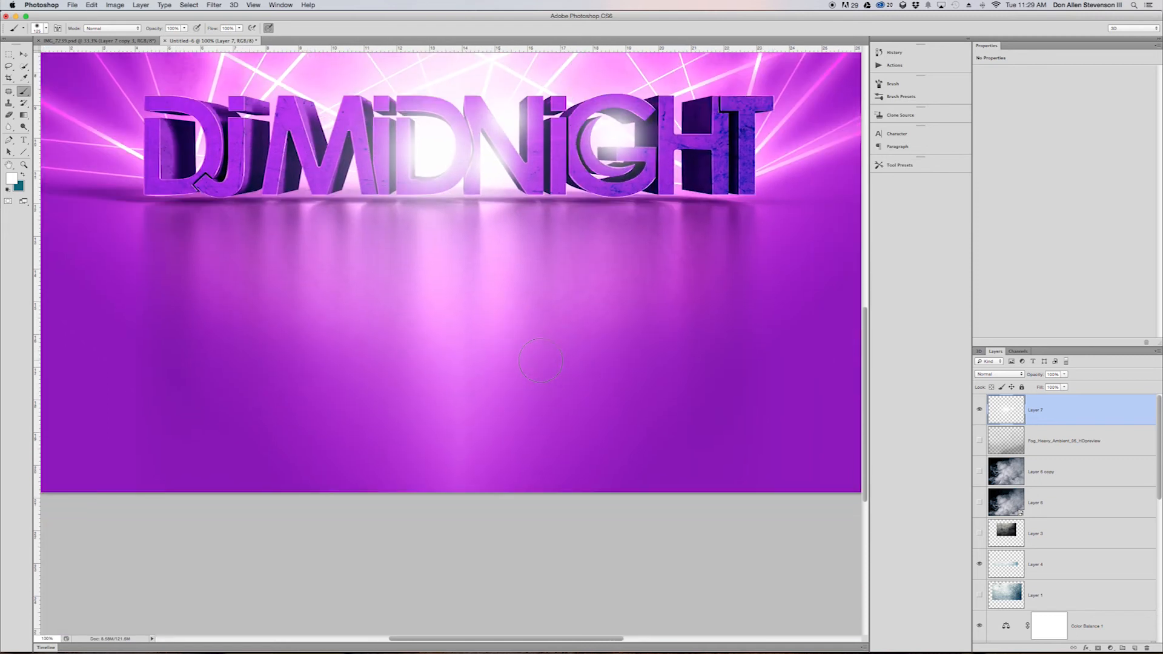
scroll(540, 360, up, 5)
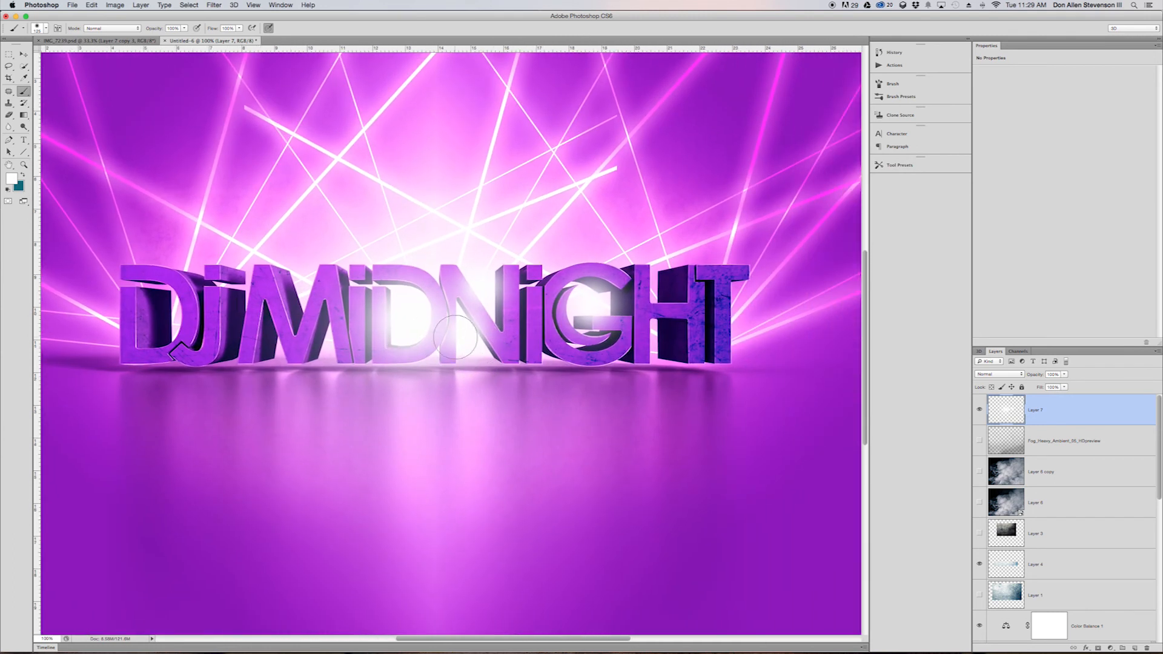
click(467, 317)
key(super+z)
click(462, 310)
key(super+z)
Add a new layer directly above the locked Layer 2, beneath the 3D logo layers.
scroll(1028, 501, down, 10)
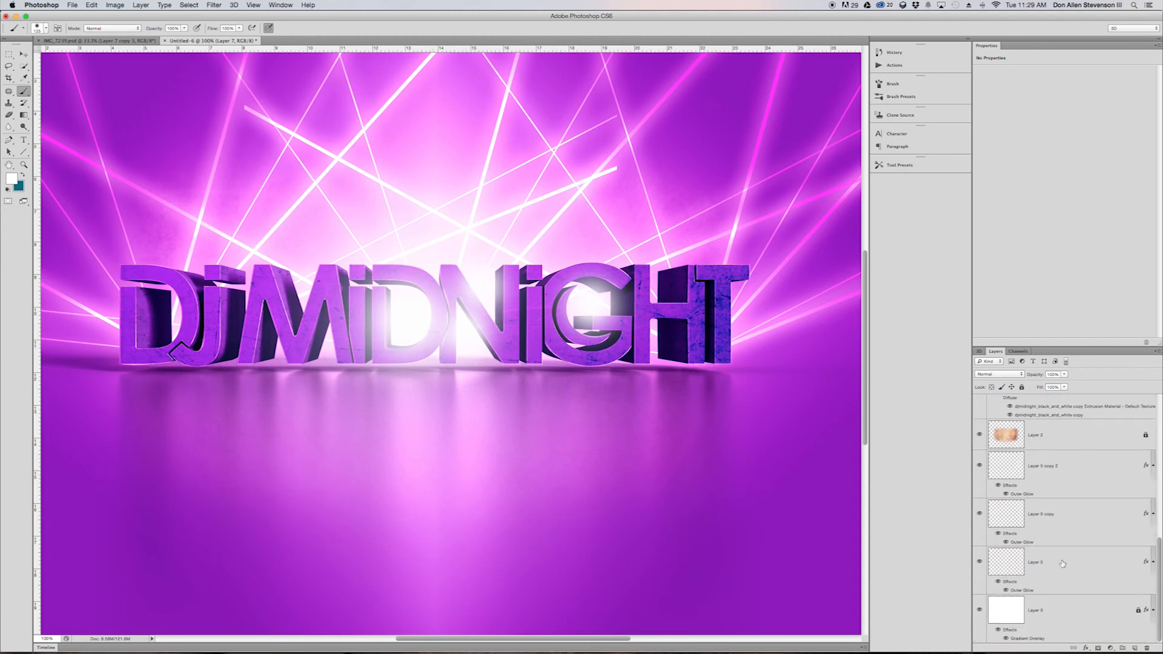
scroll(1036, 560, up, 3)
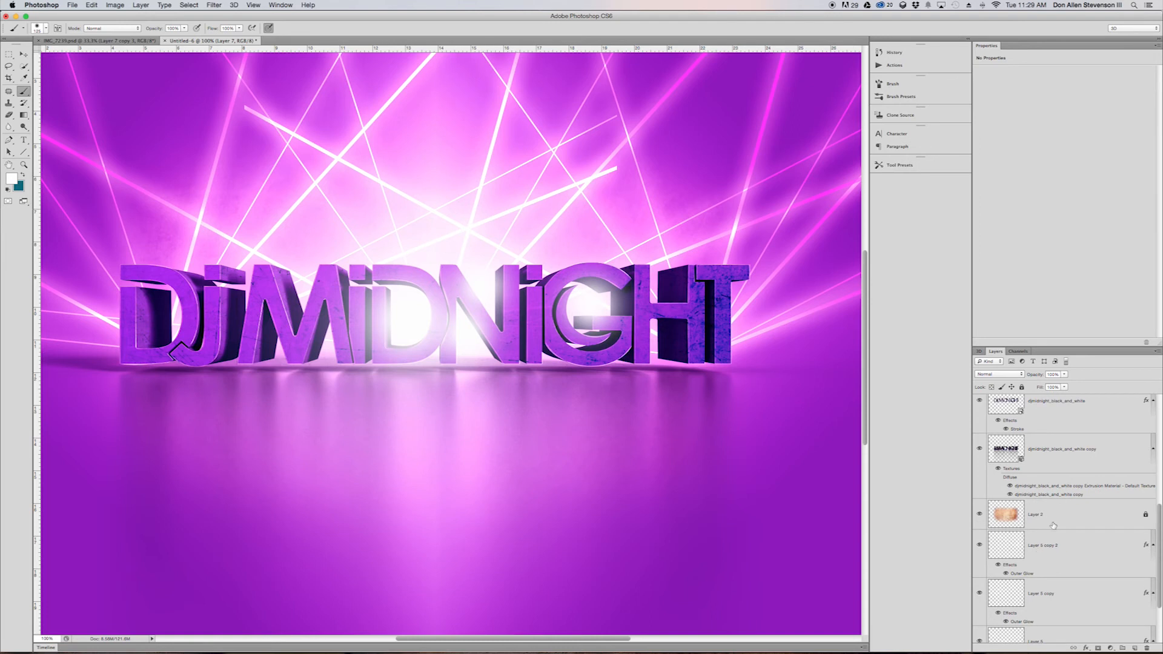
click(1058, 527)
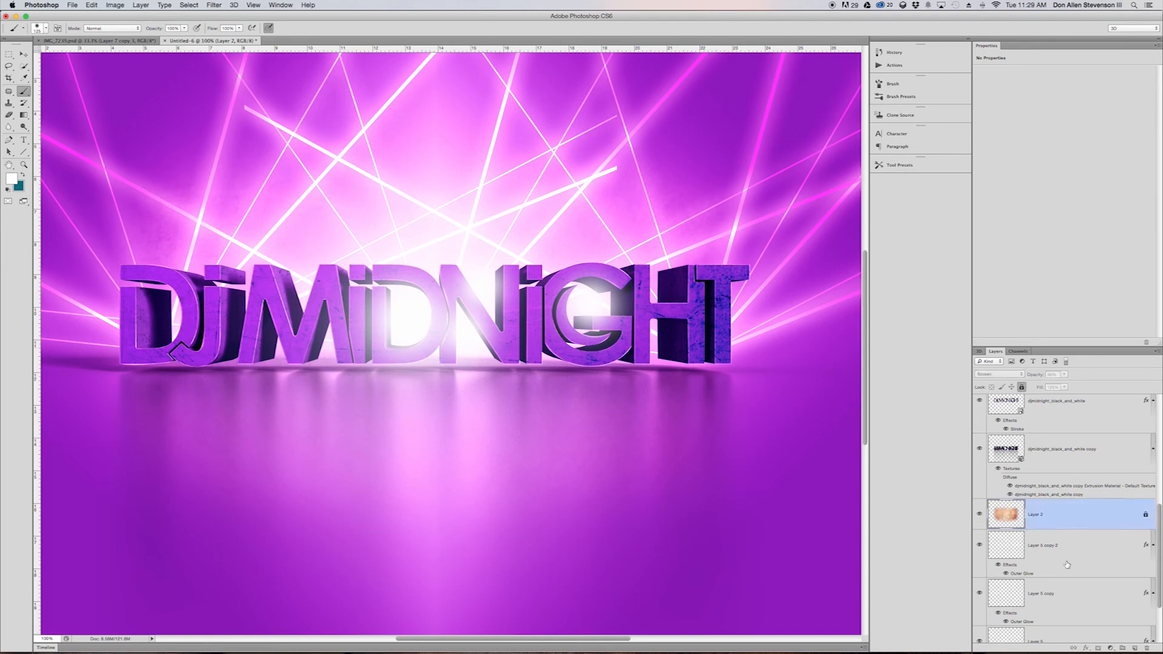
click(1134, 648)
Enlarge the brush considerably and paint a broad white glow behind the D and N of MIDNIGHT.
key(bracketright)
key(bracketright)
key(bracketright)
key(bracketright)
key(bracketright)
key(bracketright)
key(bracketright)
key(bracketright)
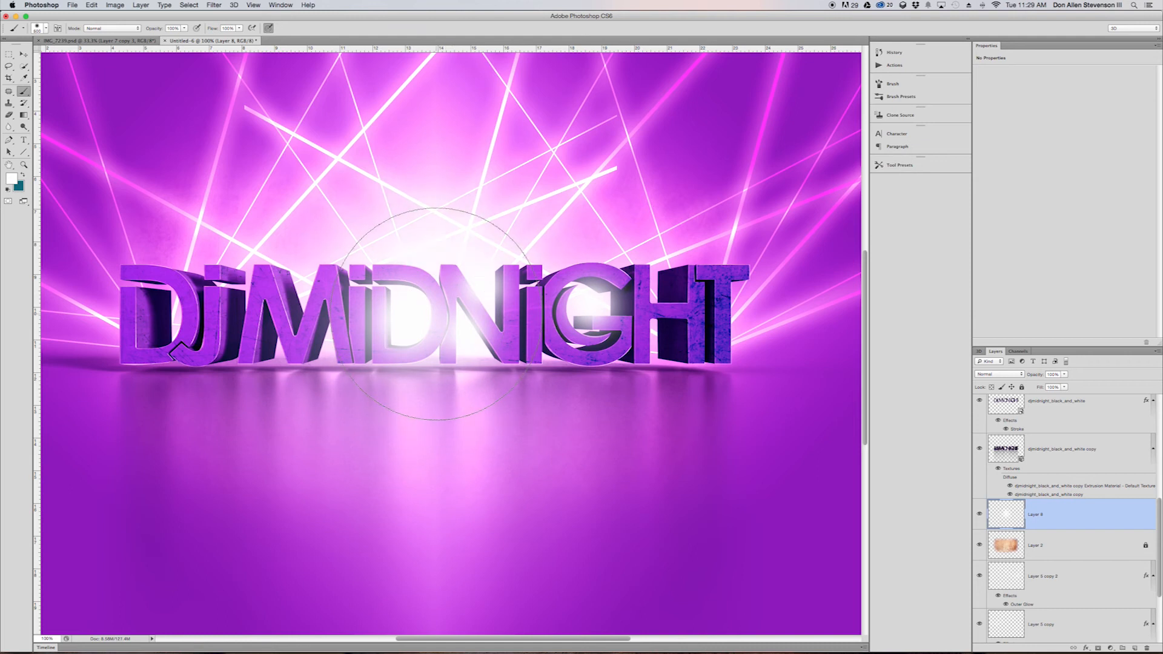
click(449, 242)
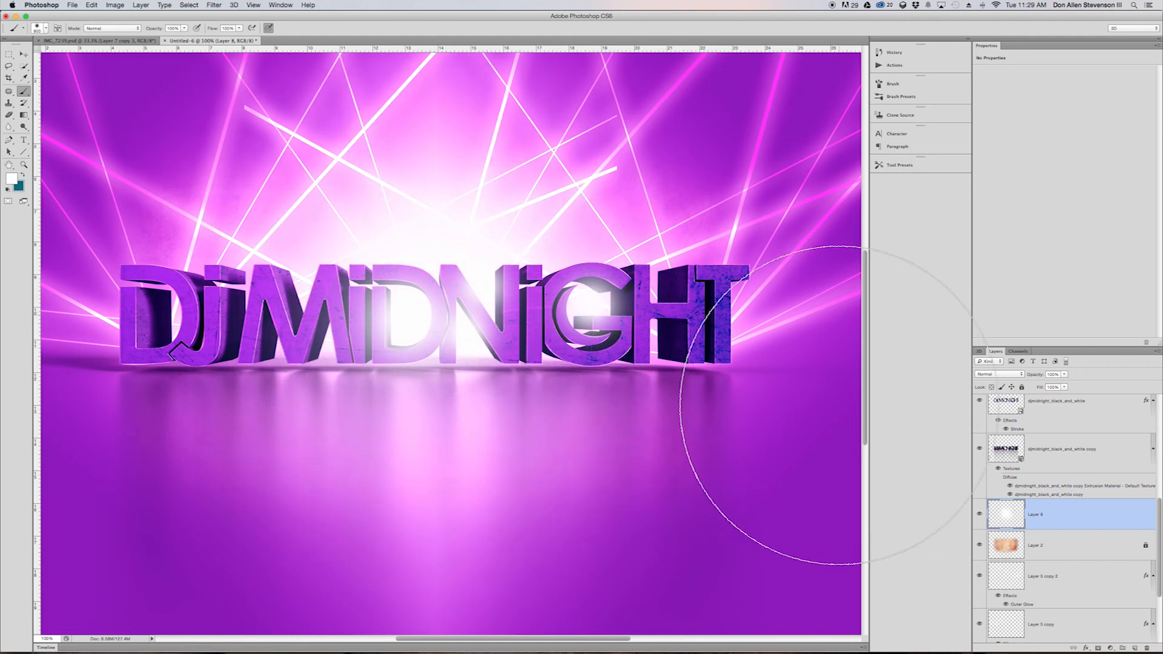
Examine the glow and logo across the whole composition, both fitted to the window and at 100% zoom.
scroll(605, 315, left, 2)
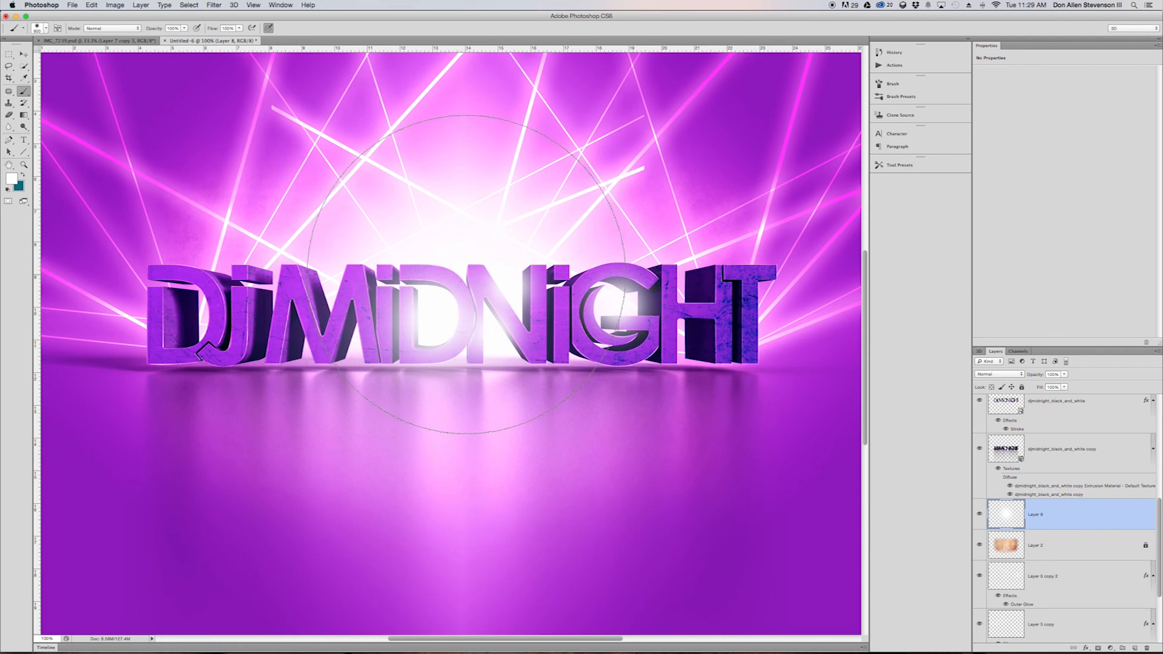
scroll(494, 294, up, 4)
scroll(521, 267, left, 2)
scroll(534, 258, down, 5)
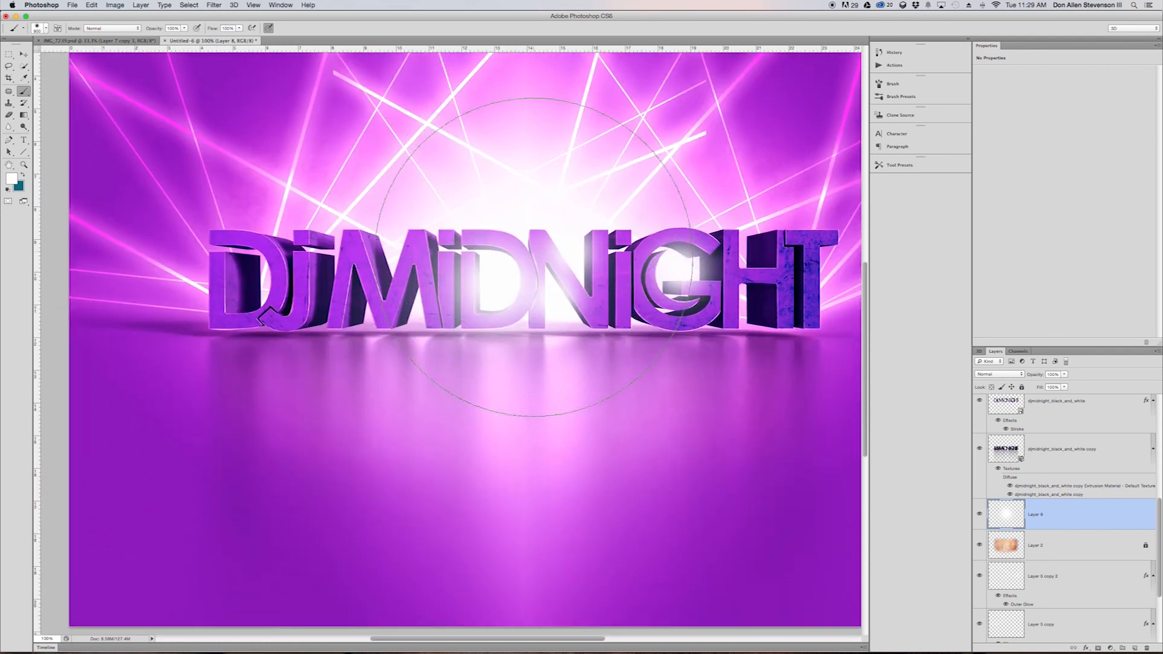
scroll(533, 258, down, 1)
scroll(534, 257, right, 2)
click(24, 164)
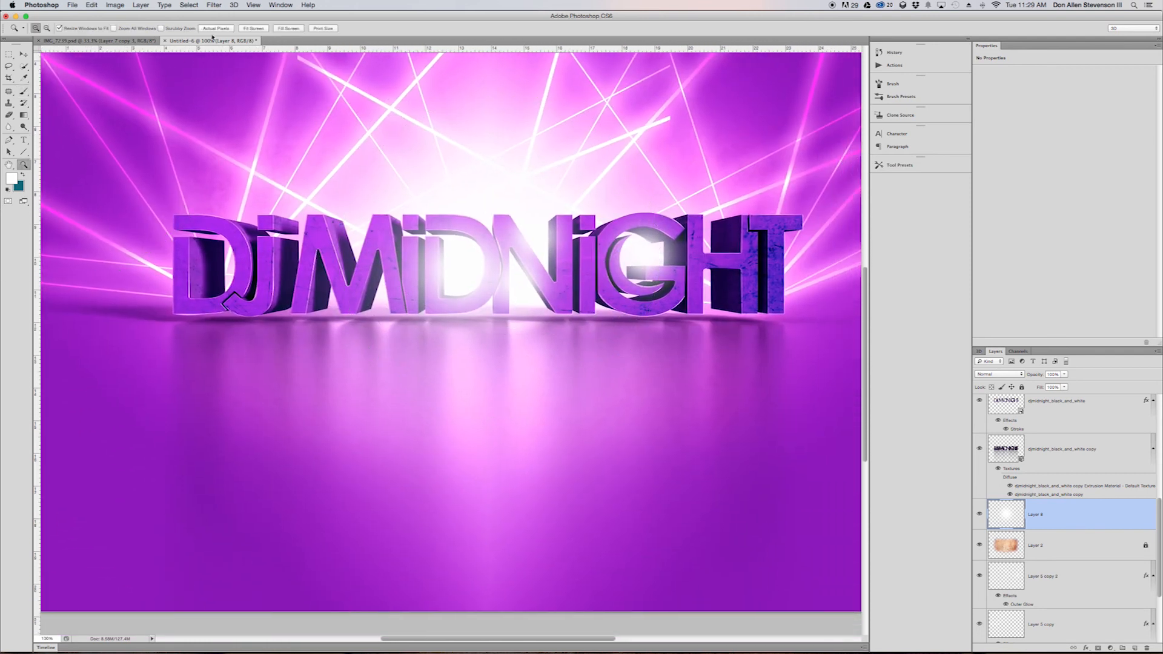
click(252, 29)
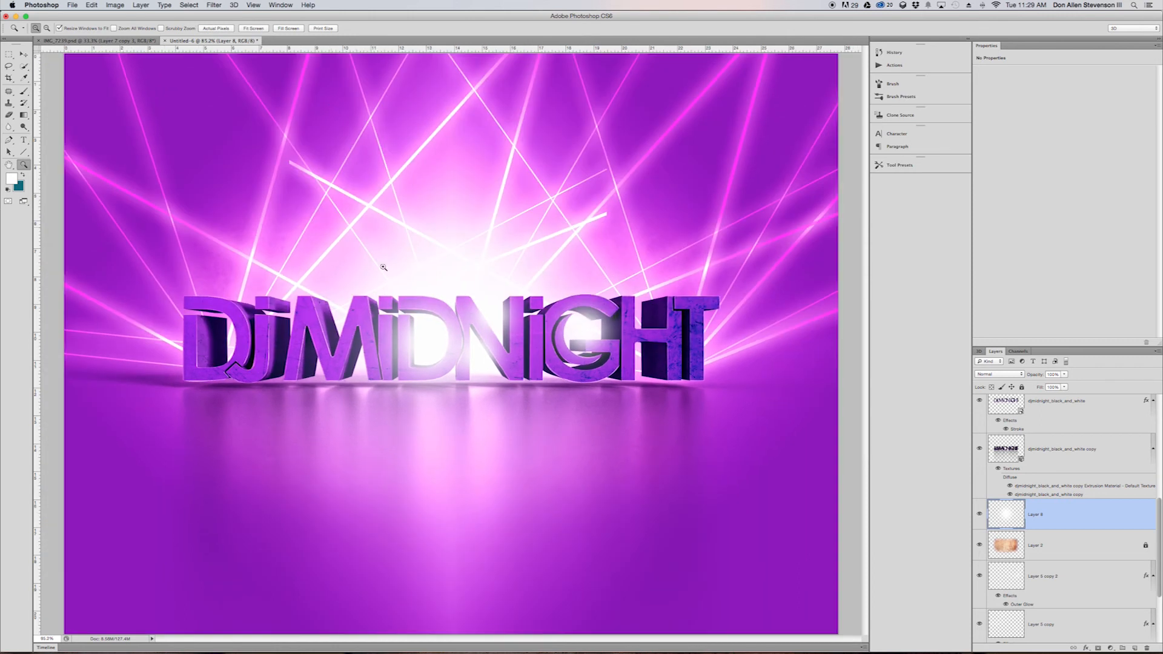
alt+click(427, 321)
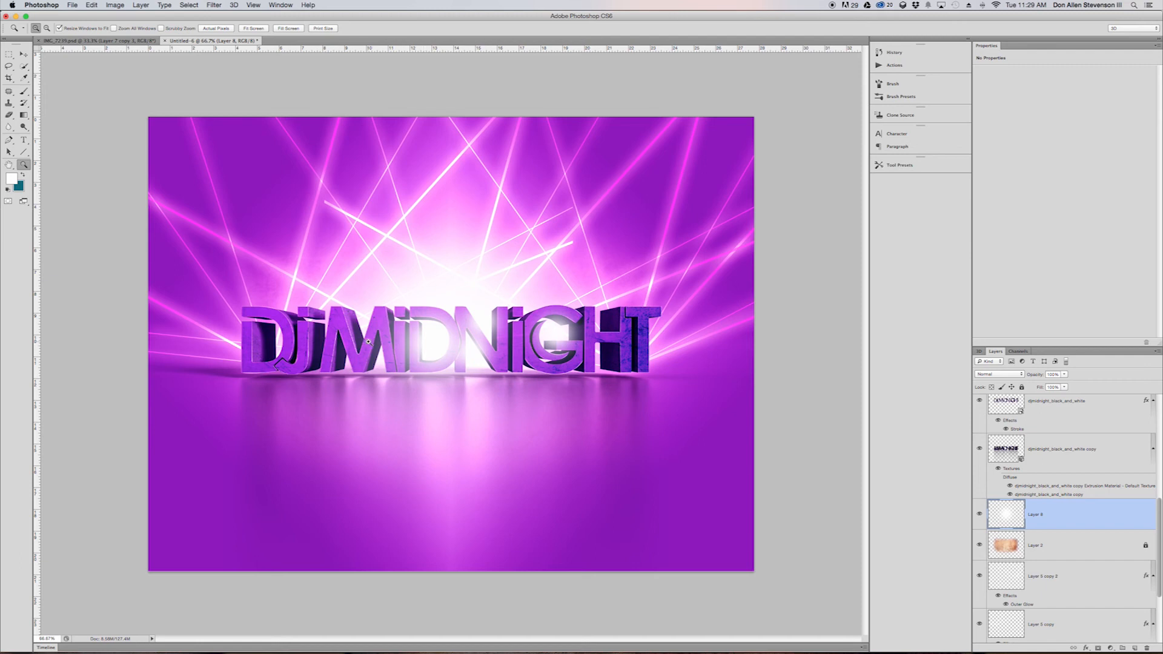
click(386, 348)
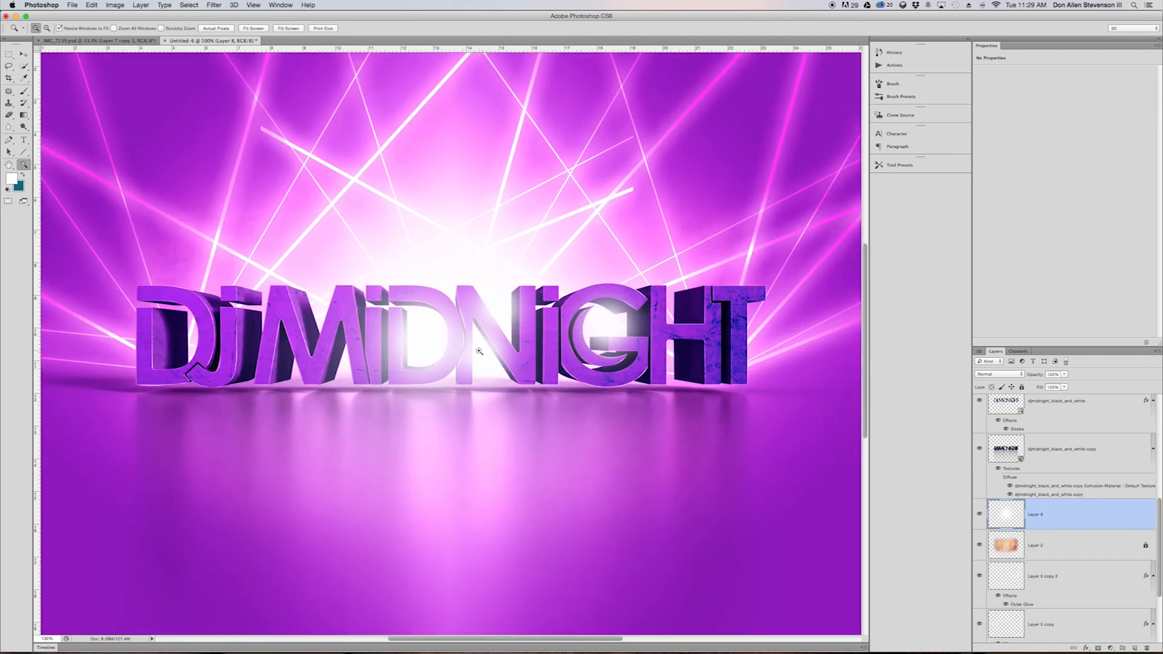
scroll(478, 351, left, 3)
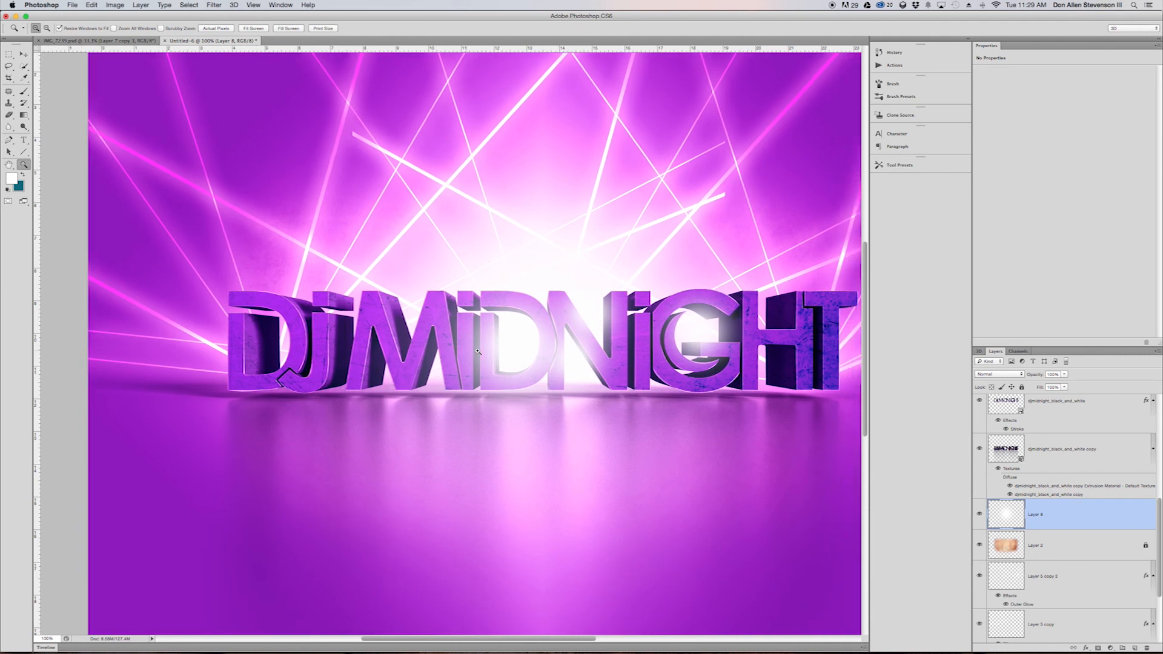
scroll(478, 350, right, 5)
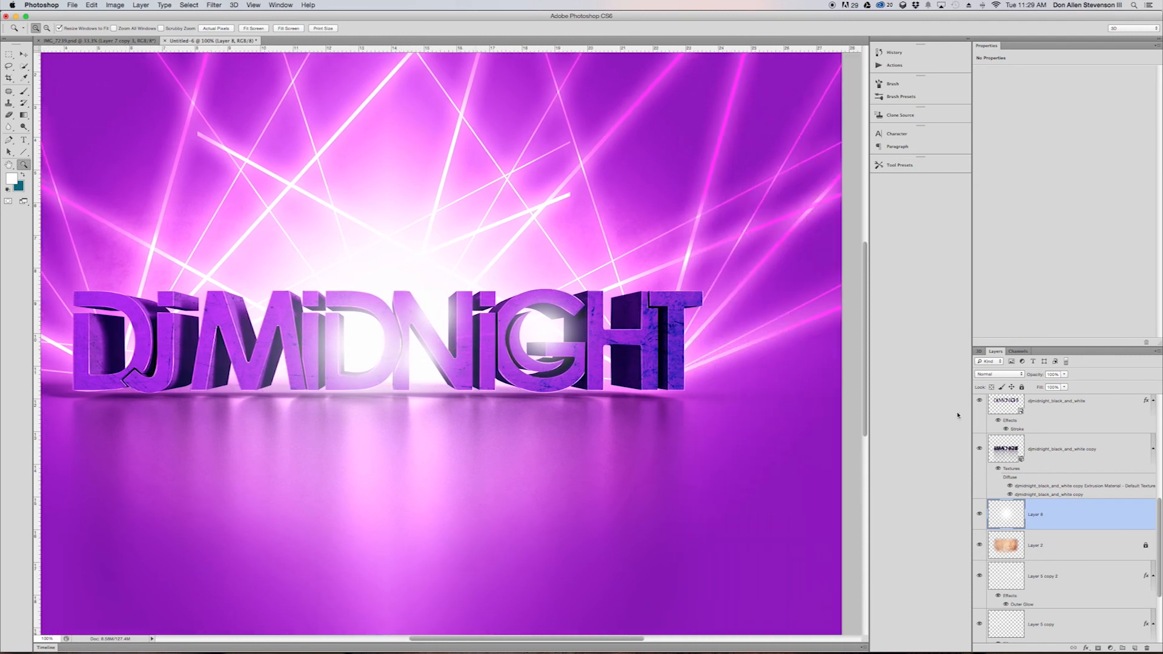
Add a Vibrance adjustment layer above Layer 7 at the top of the layer stack.
scroll(1023, 459, up, 10)
click(1054, 410)
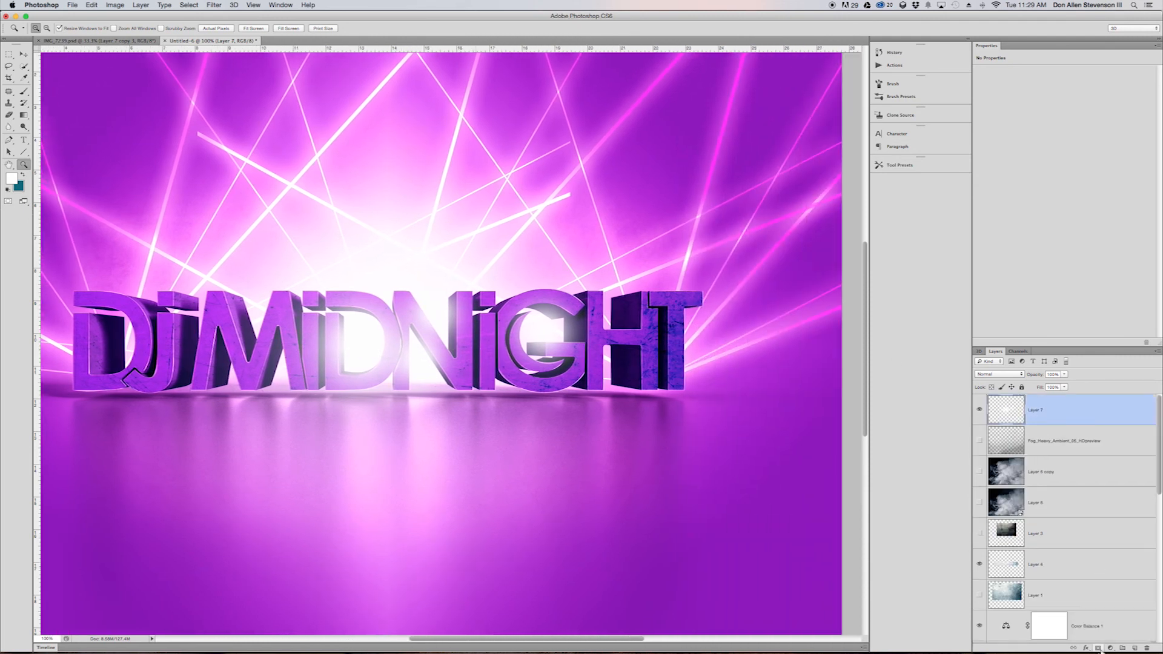
click(1110, 648)
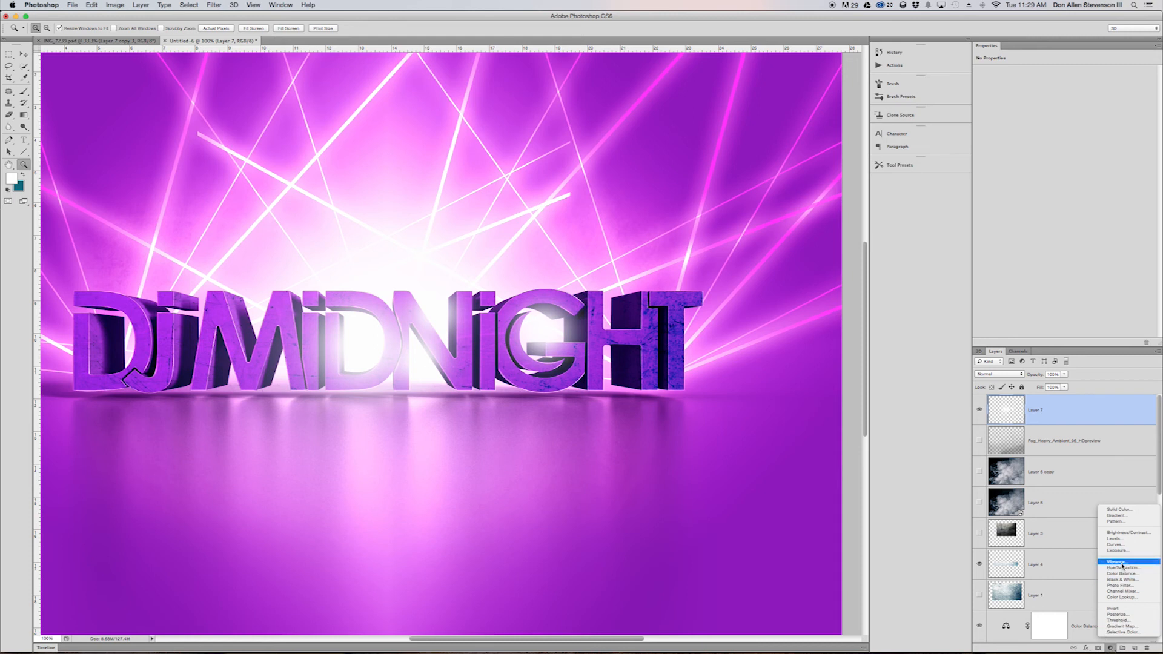
click(1123, 564)
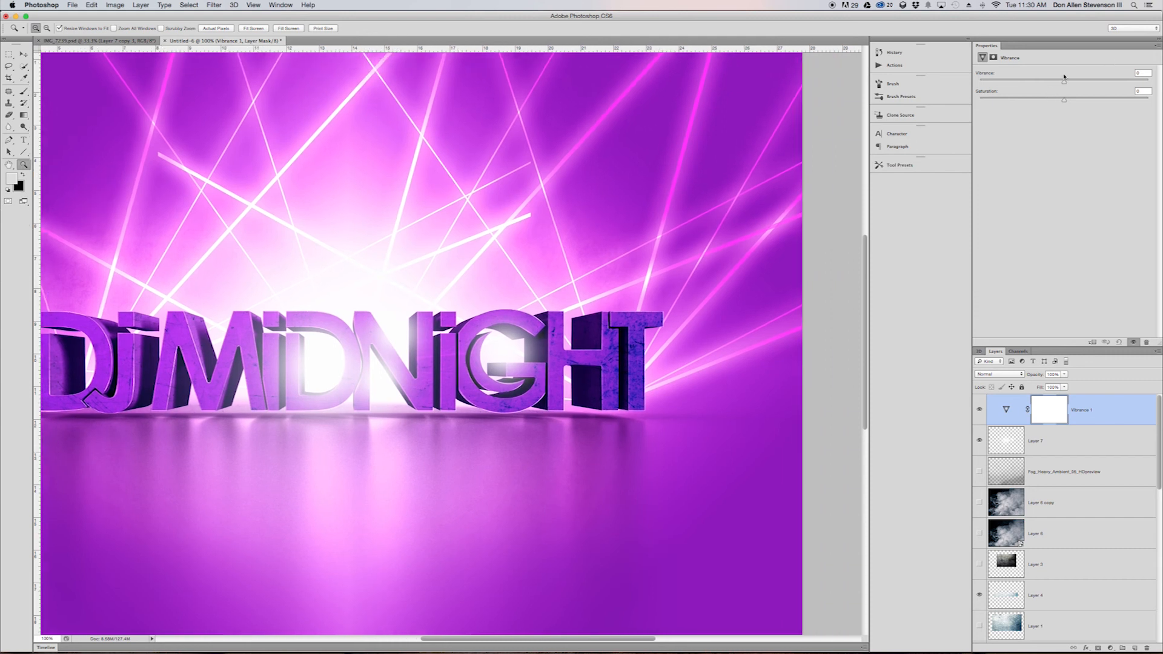
Try the minimum Vibrance of -100, settle on Vibrance +60 and Saturation +6, and check the full image.
drag(1064, 82, 966, 81)
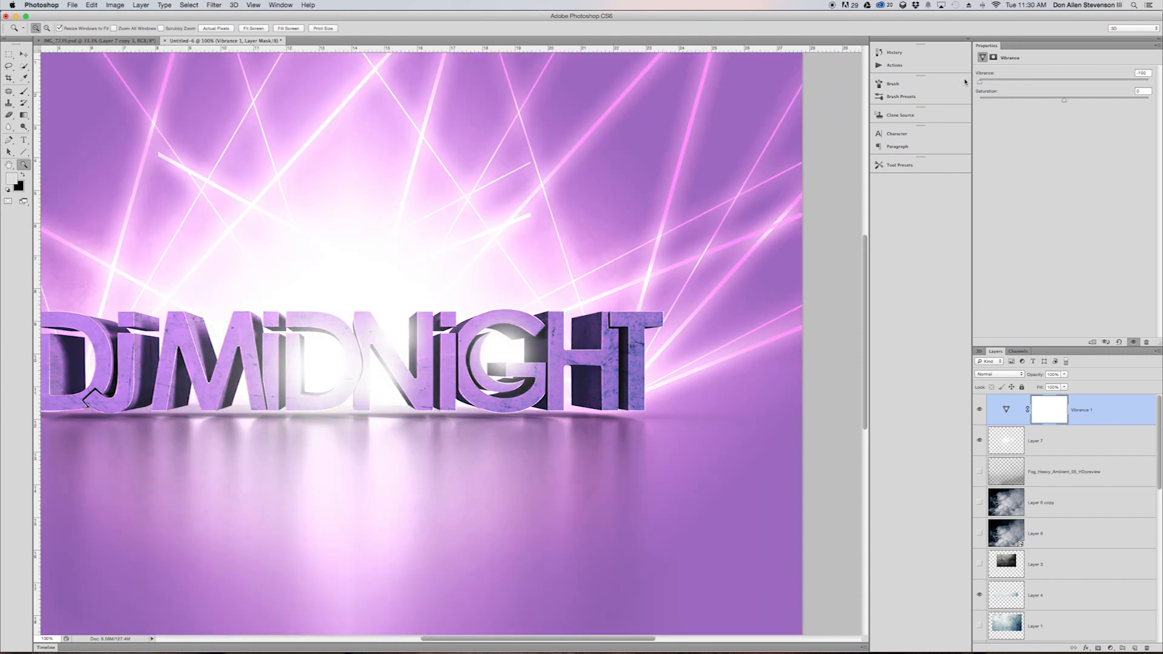
scroll(676, 254, left, 5)
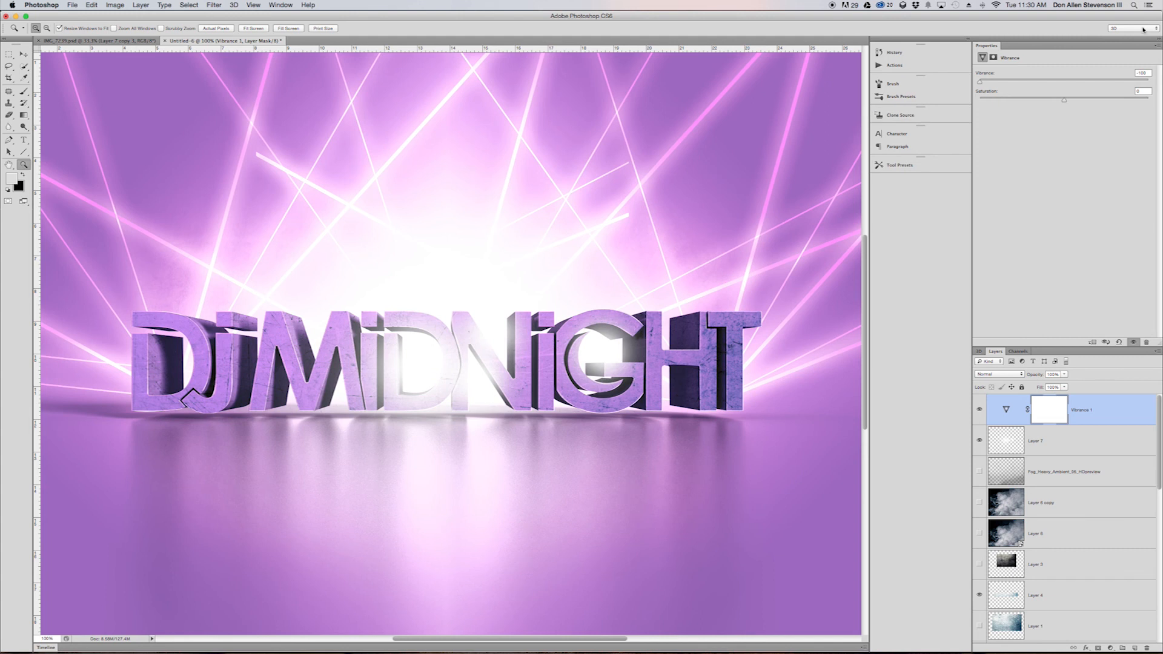
drag(1082, 80, 1070, 103)
click(23, 54)
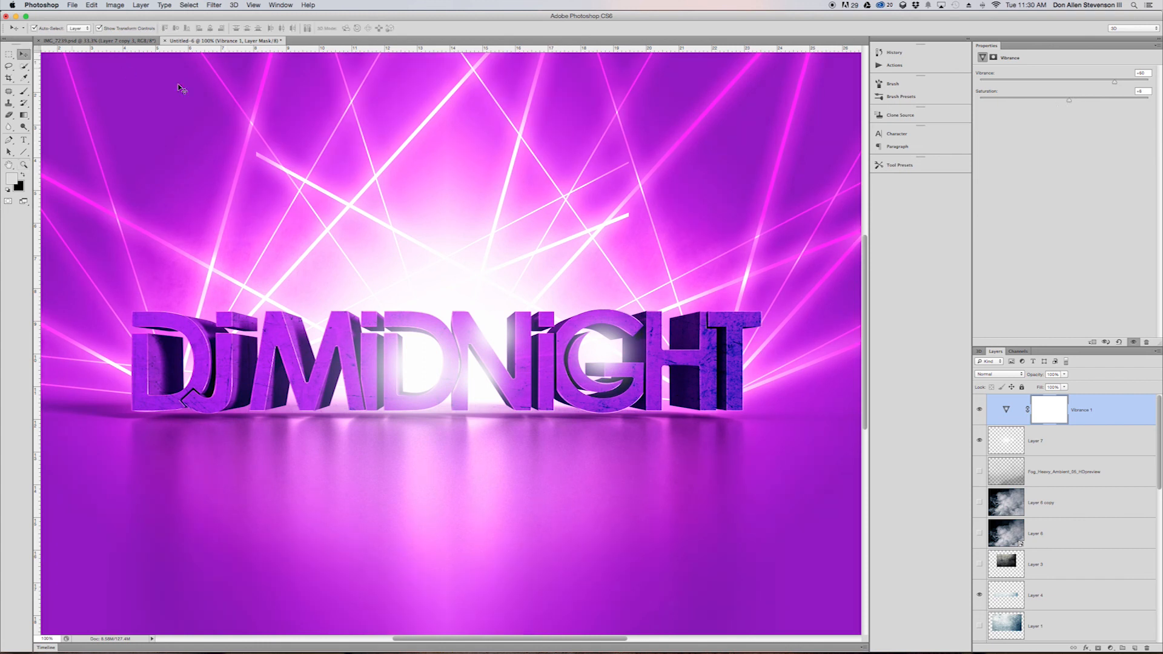
click(23, 164)
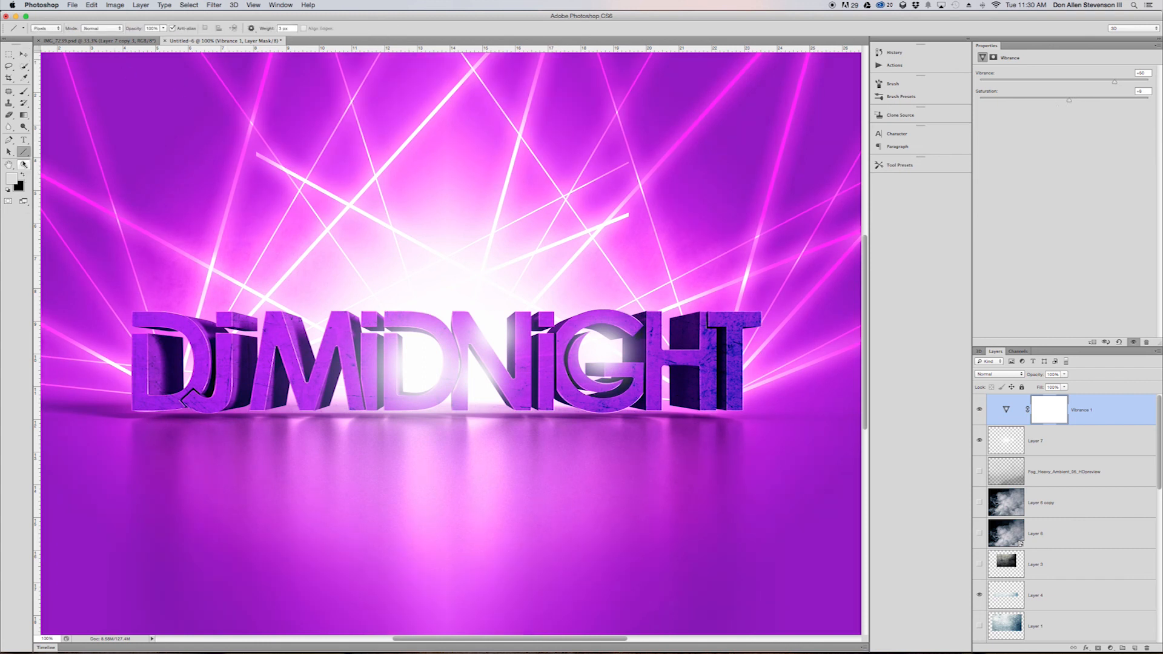
alt+click(273, 255)
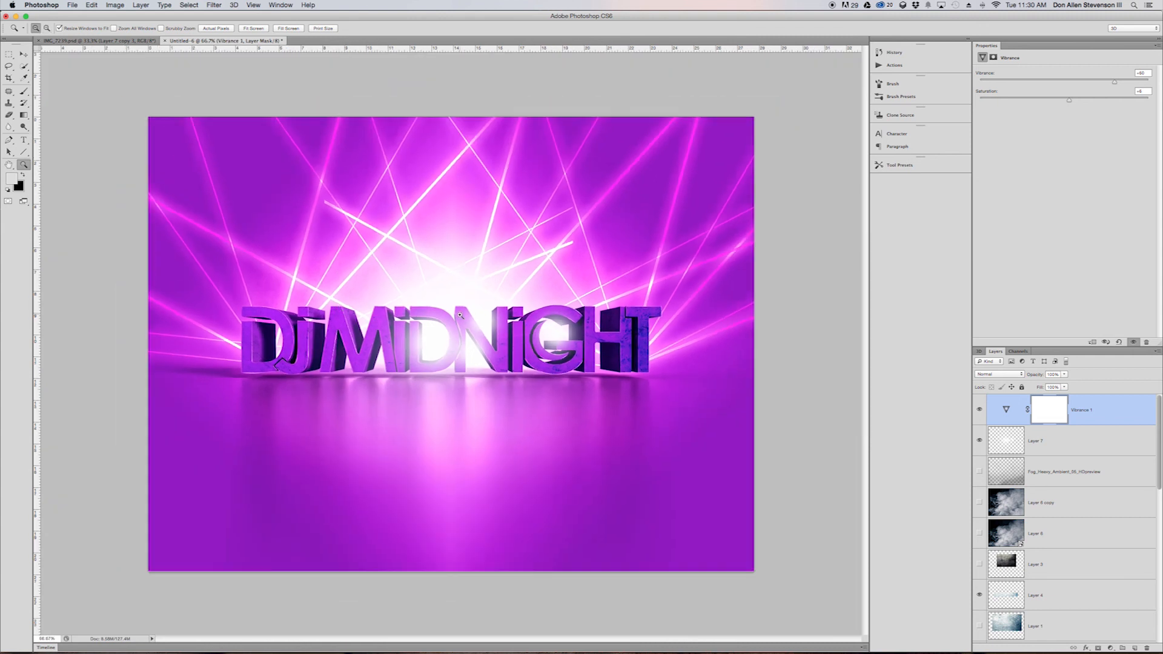